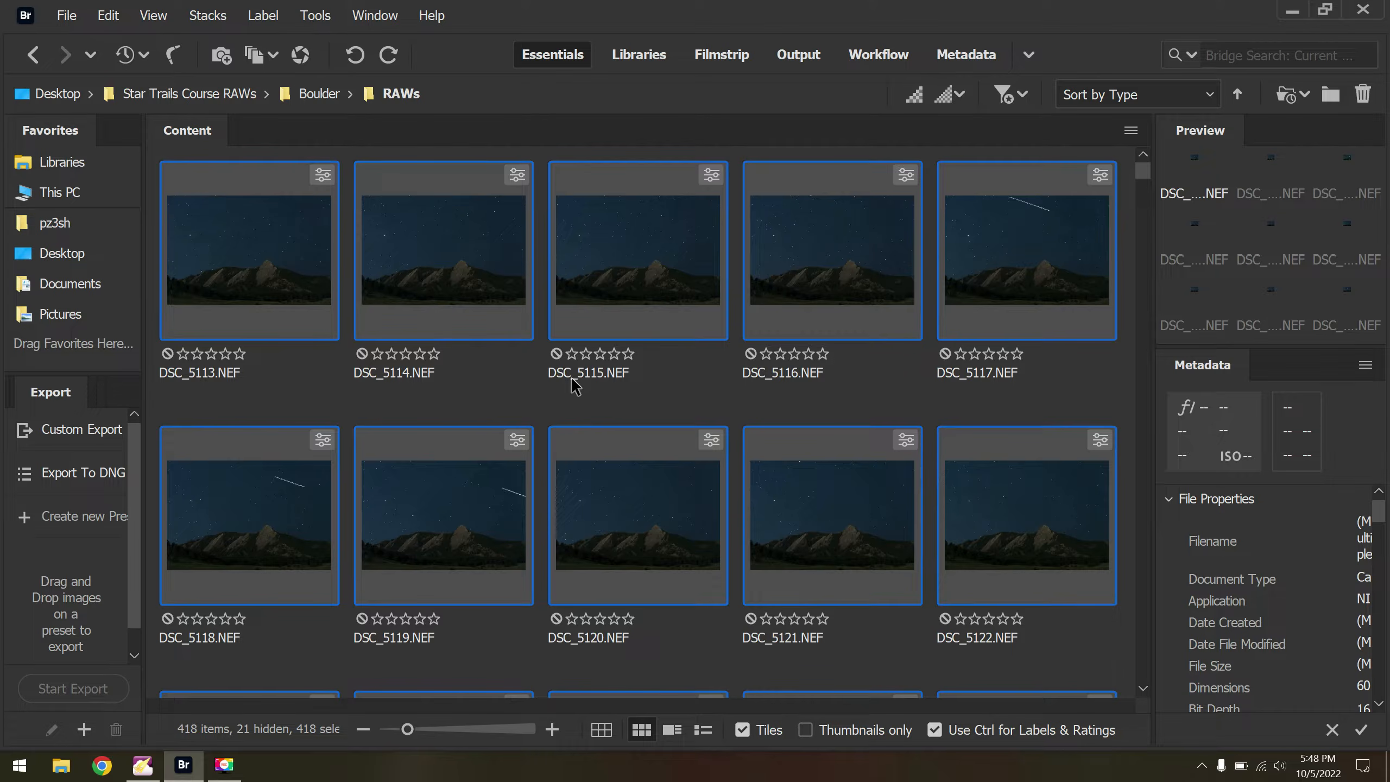
Open the selected NEF files in Camera Raw and, after viewing frames across the sequence, pick DSC_5305.NEF for editing.
right_click(573, 278)
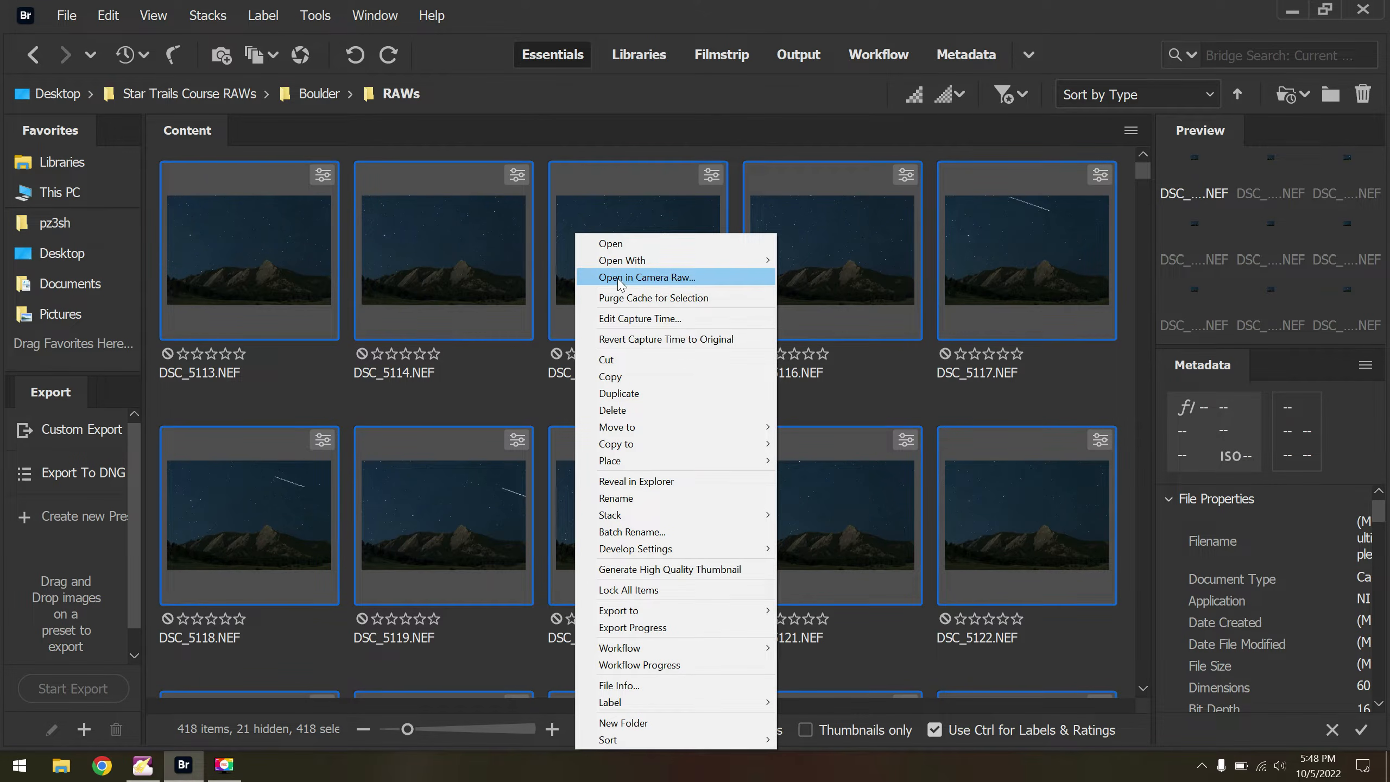
left_click(663, 281)
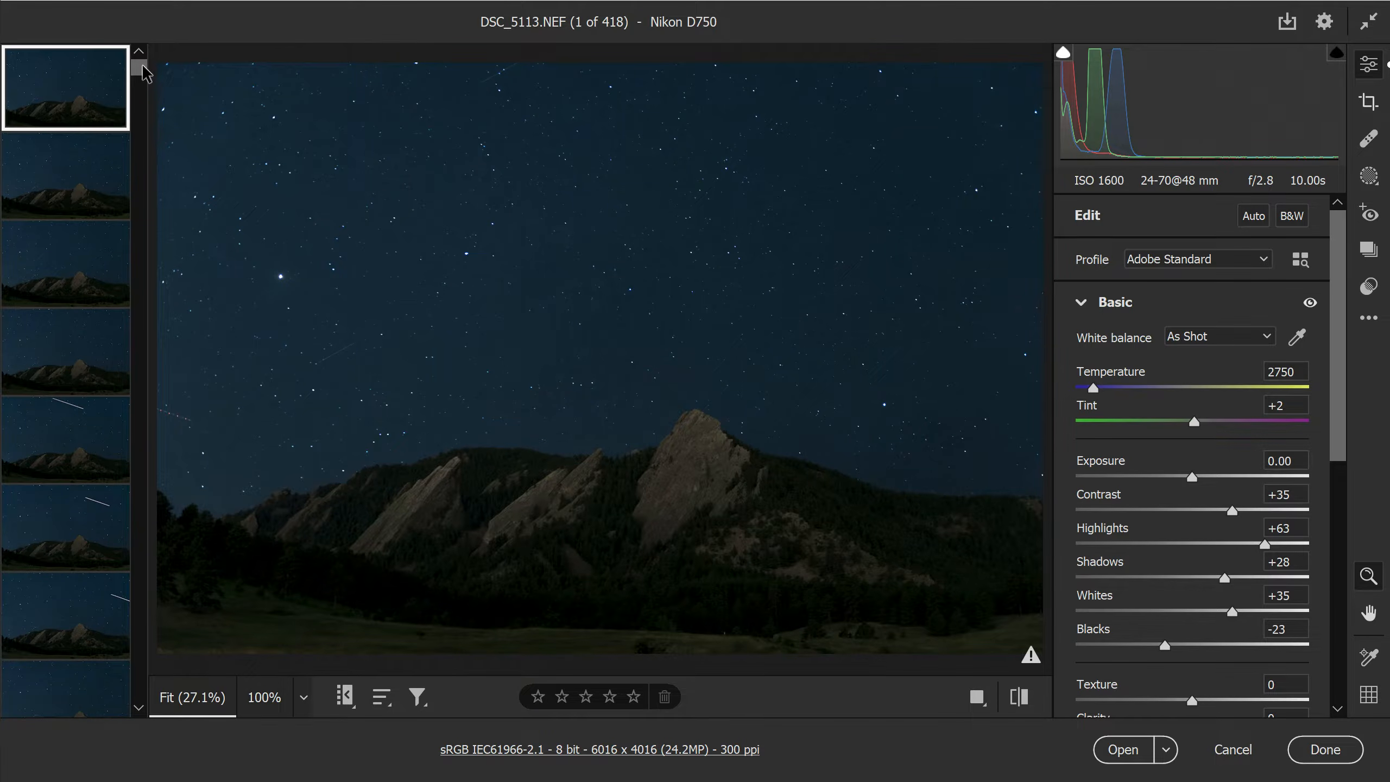
left_click_drag(143, 70, 137, 143)
left_click(51, 280)
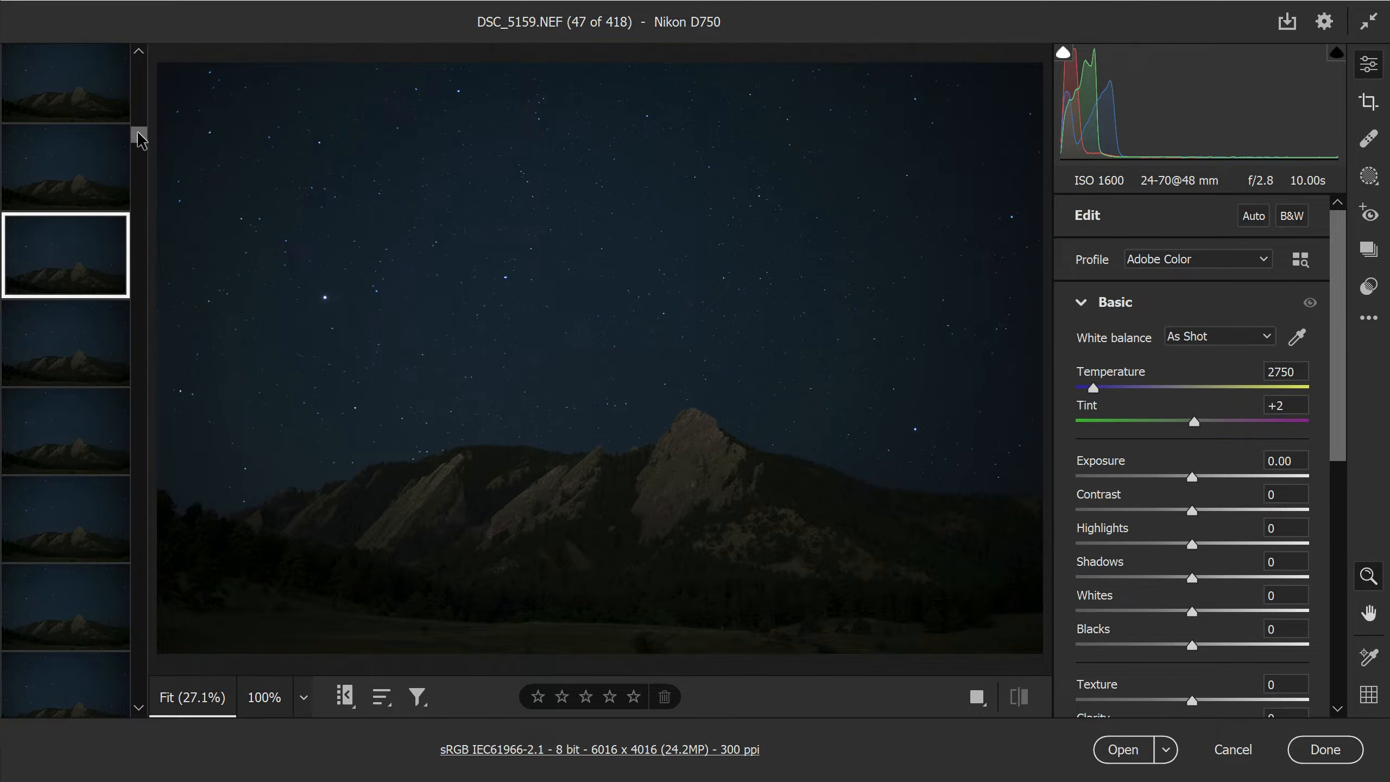
left_click_drag(140, 140, 128, 384)
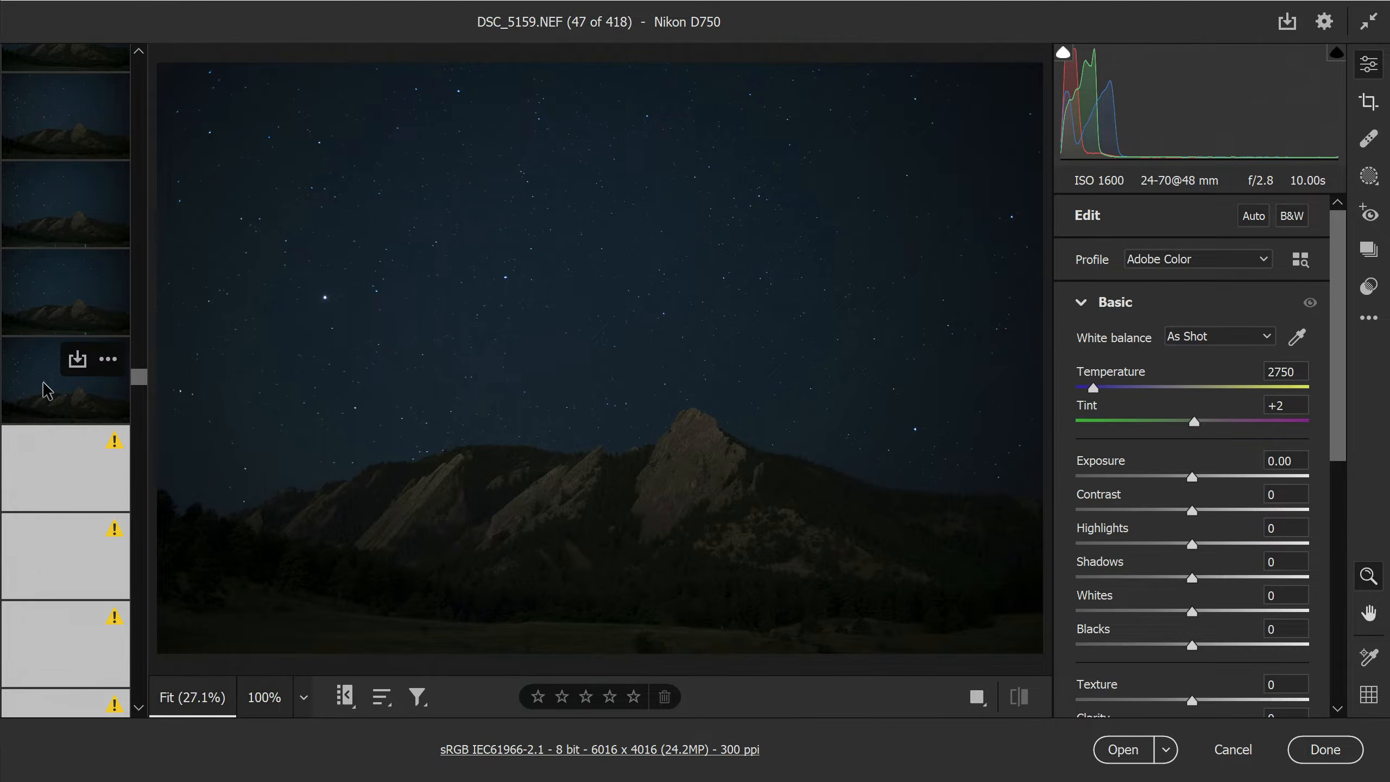
left_click(45, 387)
mouse_move(144, 378)
left_mouse_down()
mouse_move(140, 661)
mouse_move(127, 231)
mouse_move(135, 358)
left_mouse_up()
left_click(37, 539)
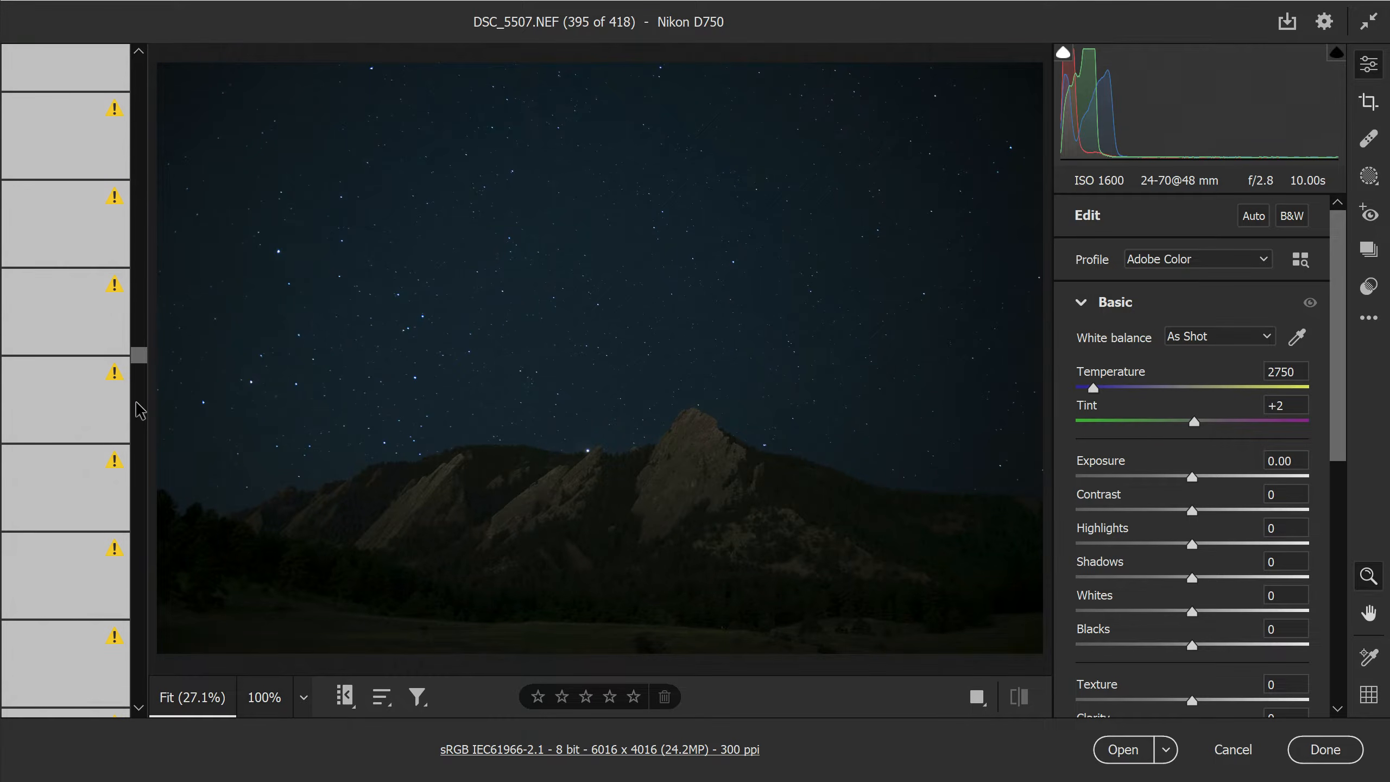
left_click(57, 403)
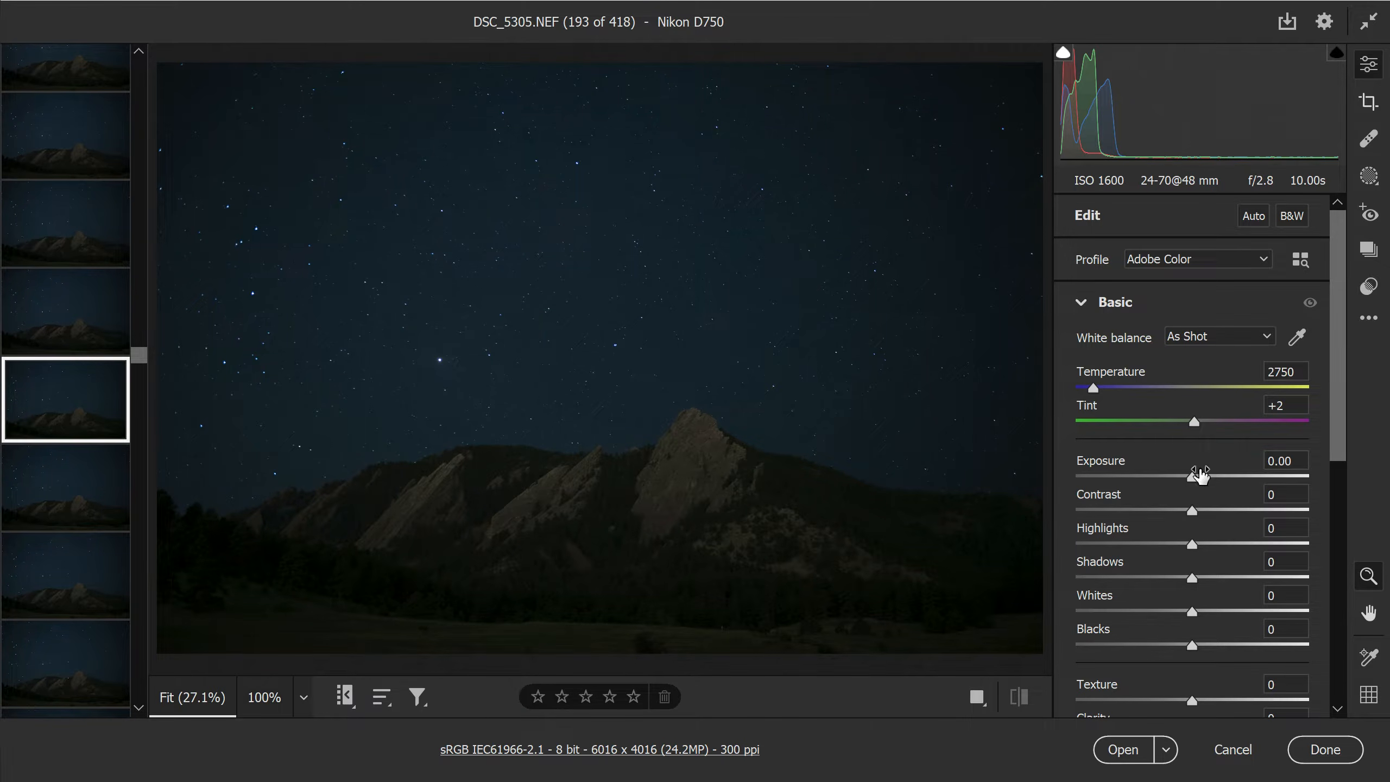
Enable lens profile corrections in the Optics settings for DSC_5305.NEF, toggling them to compare the image with and without.
scroll(1201, 474, "down", 5)
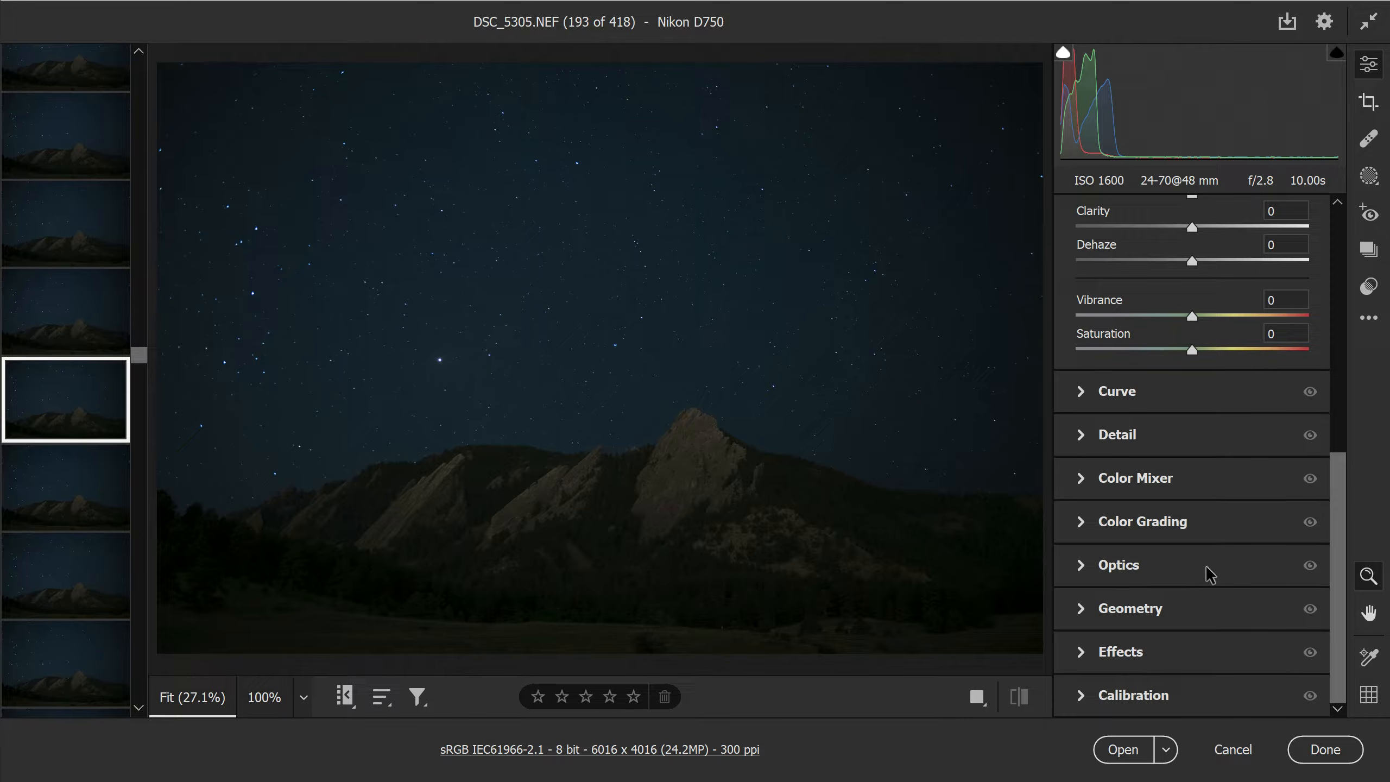
left_click(1104, 569)
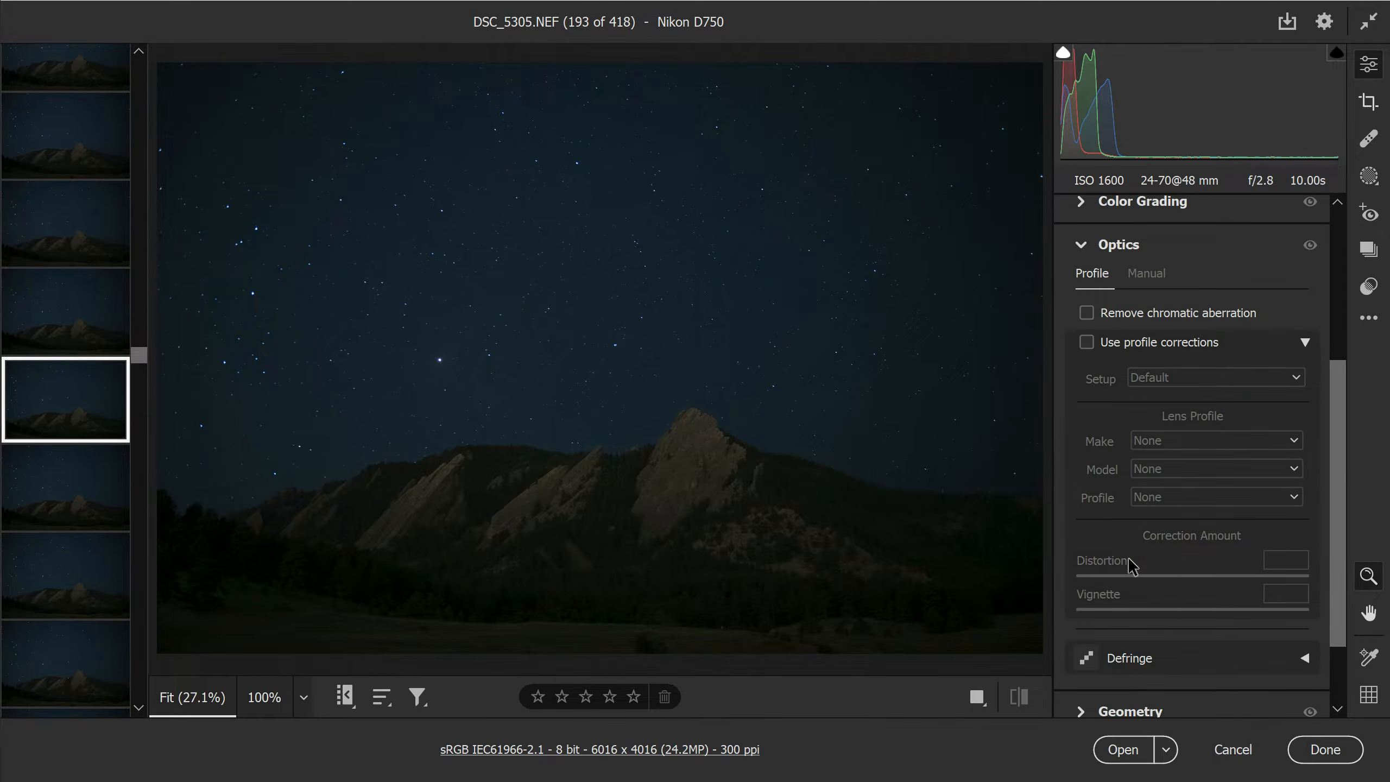
left_click(1088, 343)
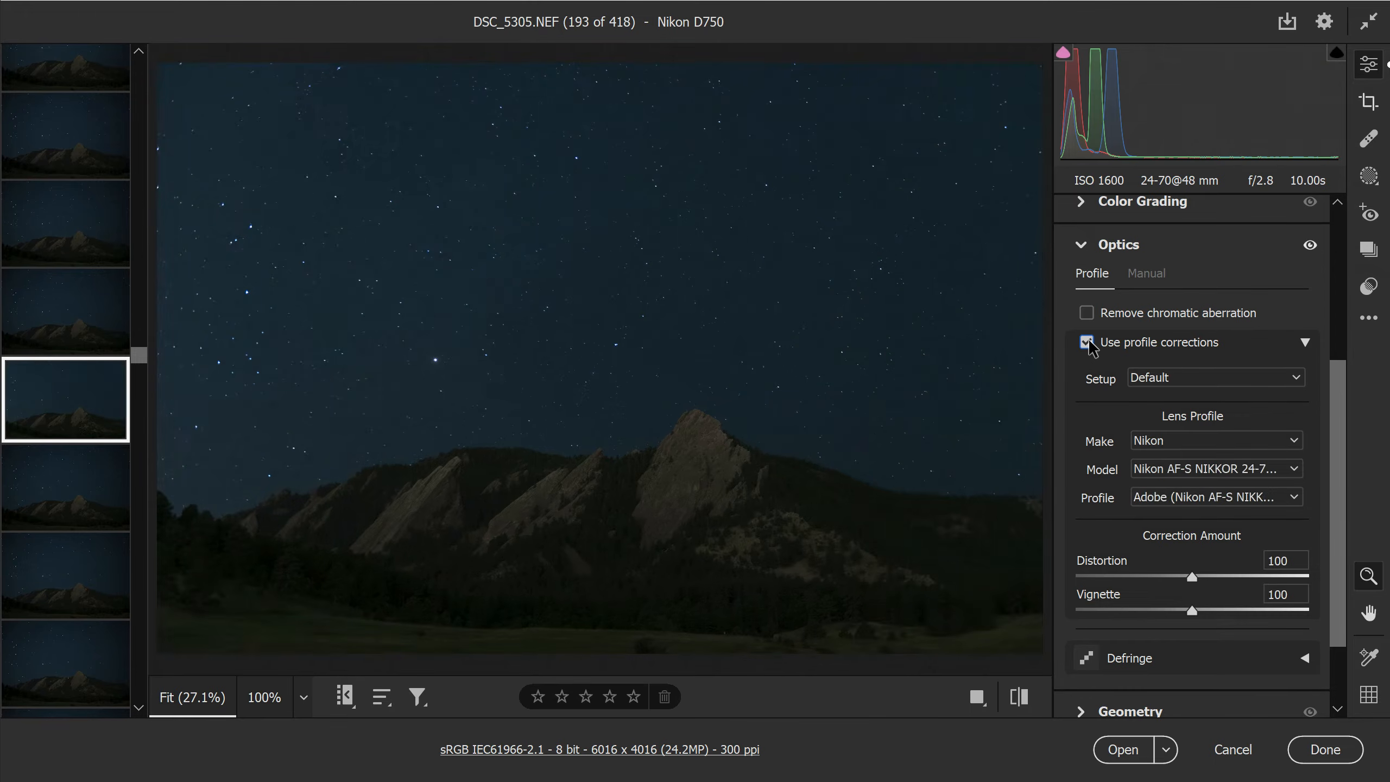
left_click(1087, 343)
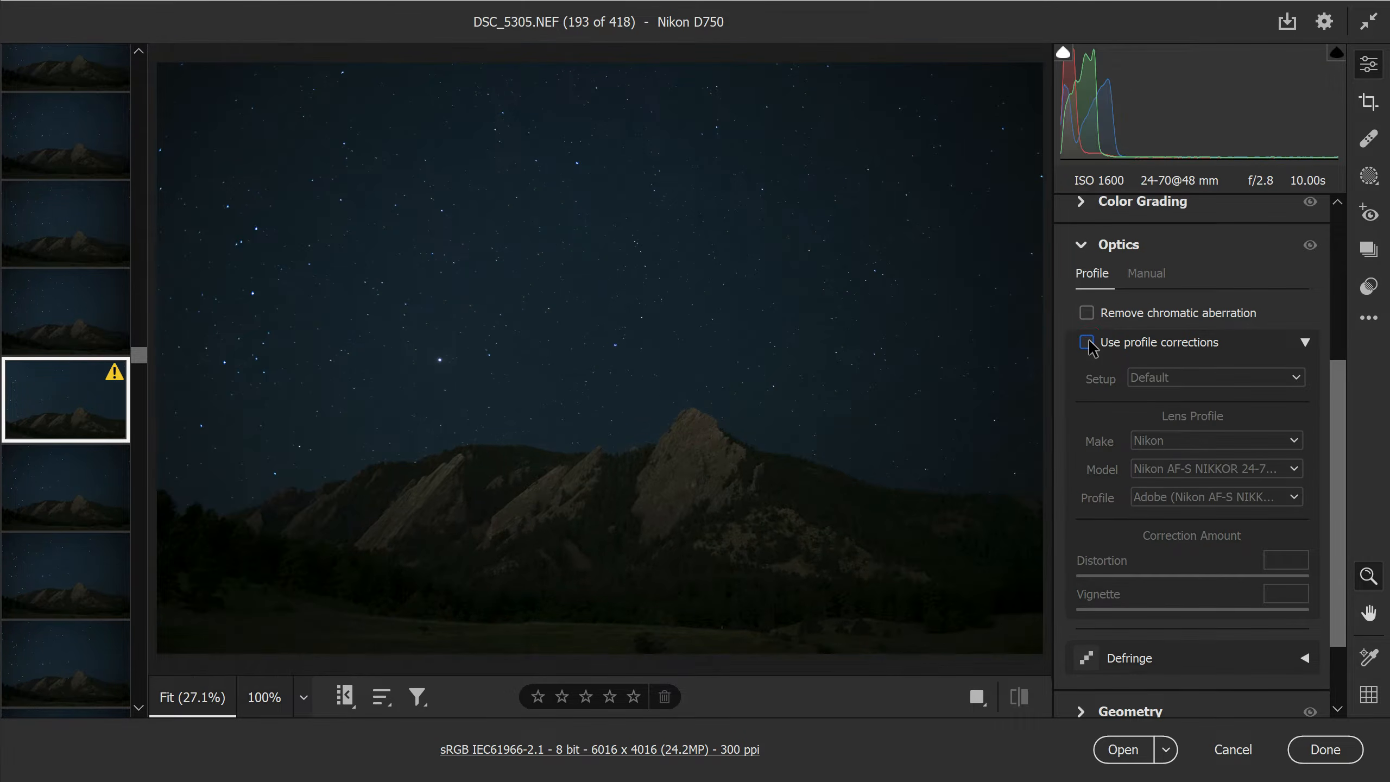
left_click(1087, 342)
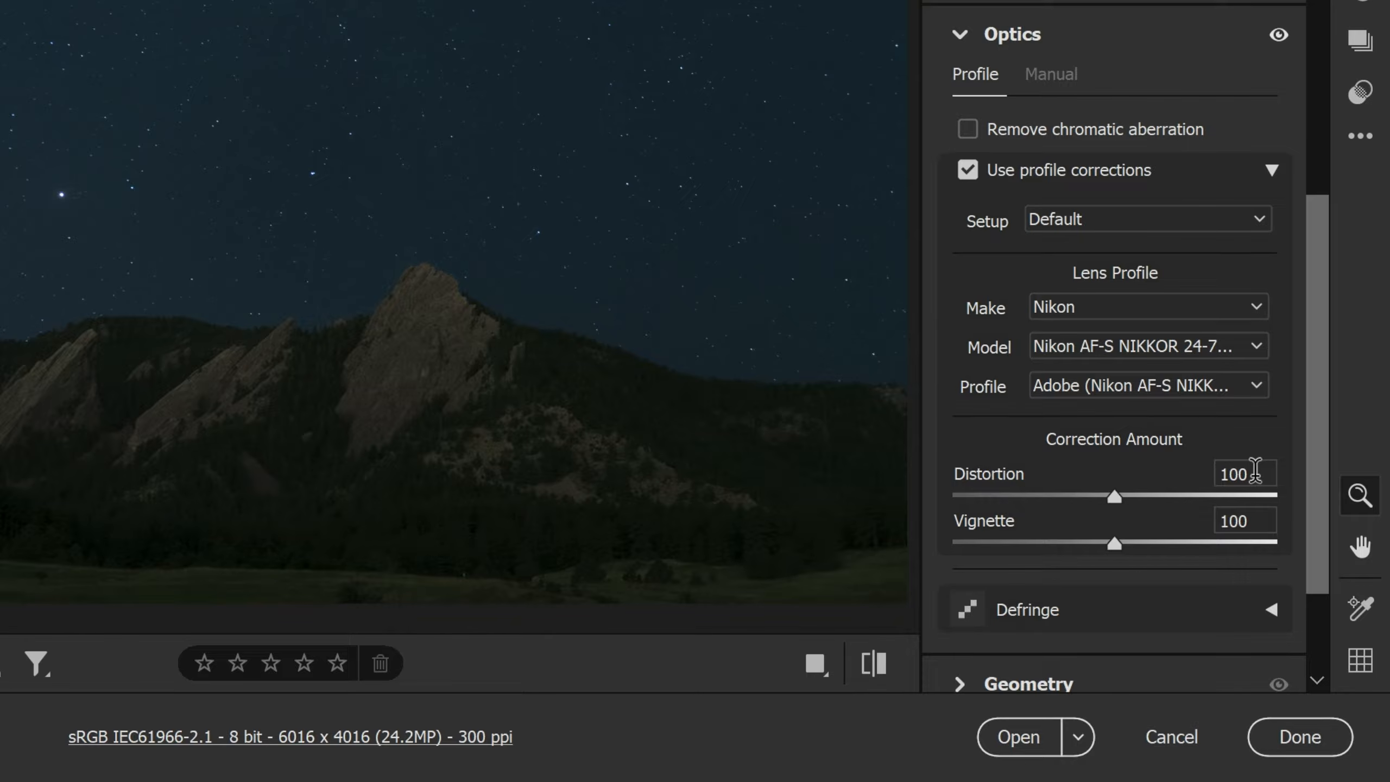
Set the lens profile's distortion correction amount to 0 and its vignette correction amount to 100.
left_click(1255, 472)
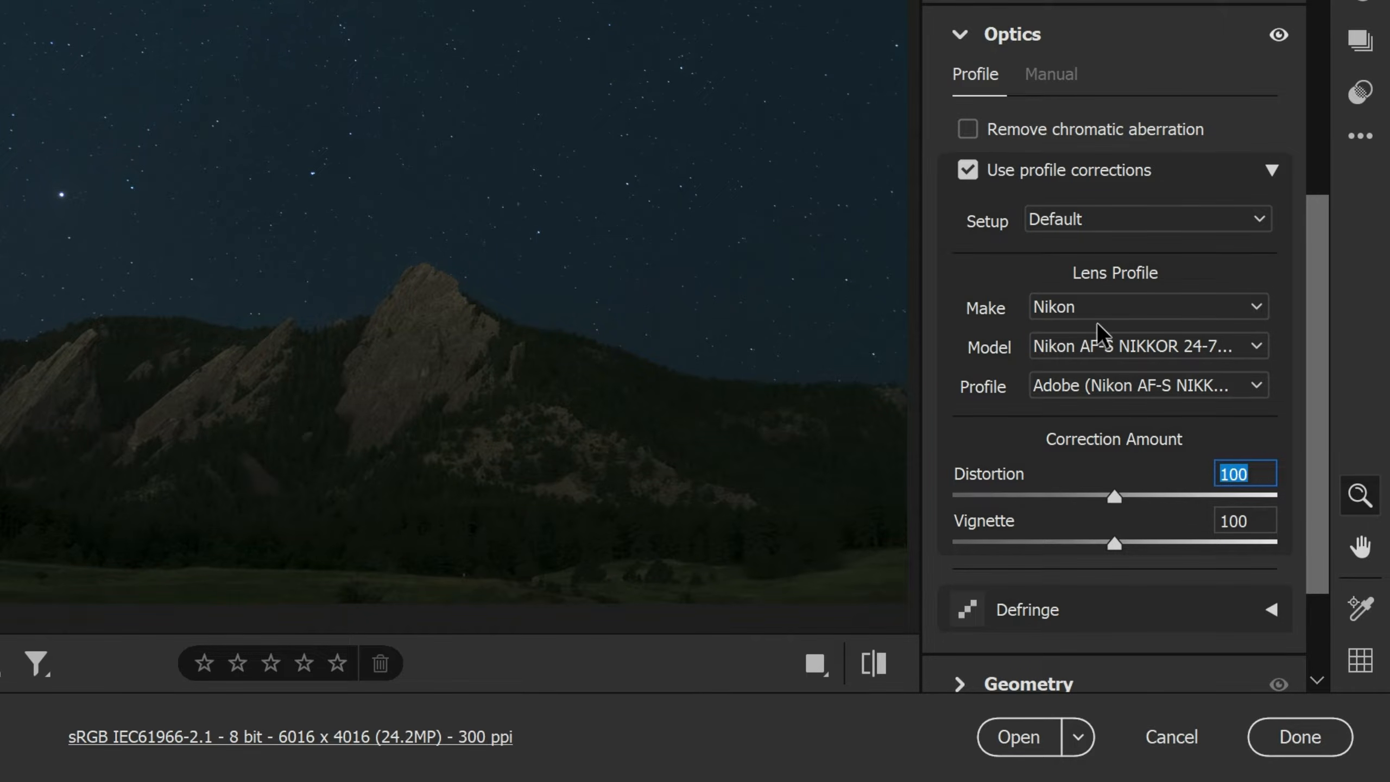
type("0")
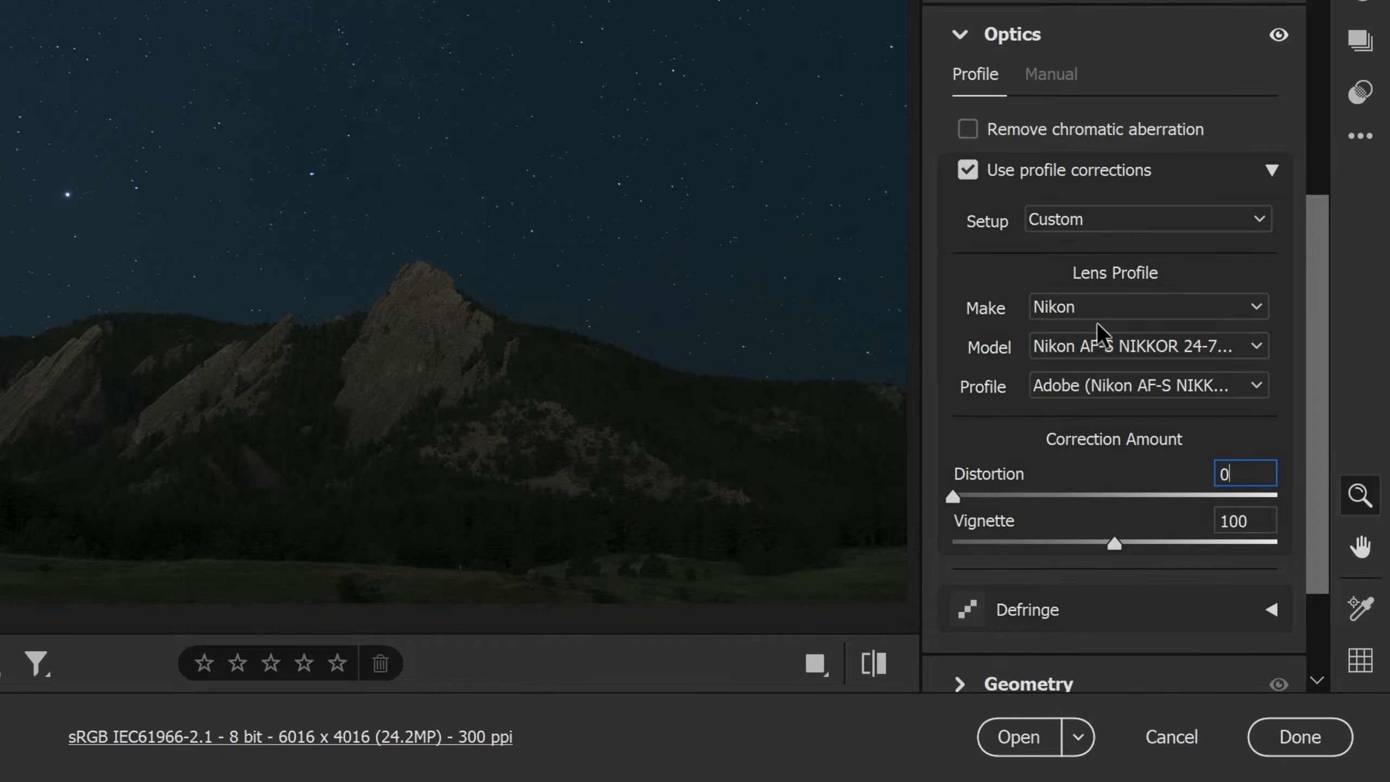
key("Return")
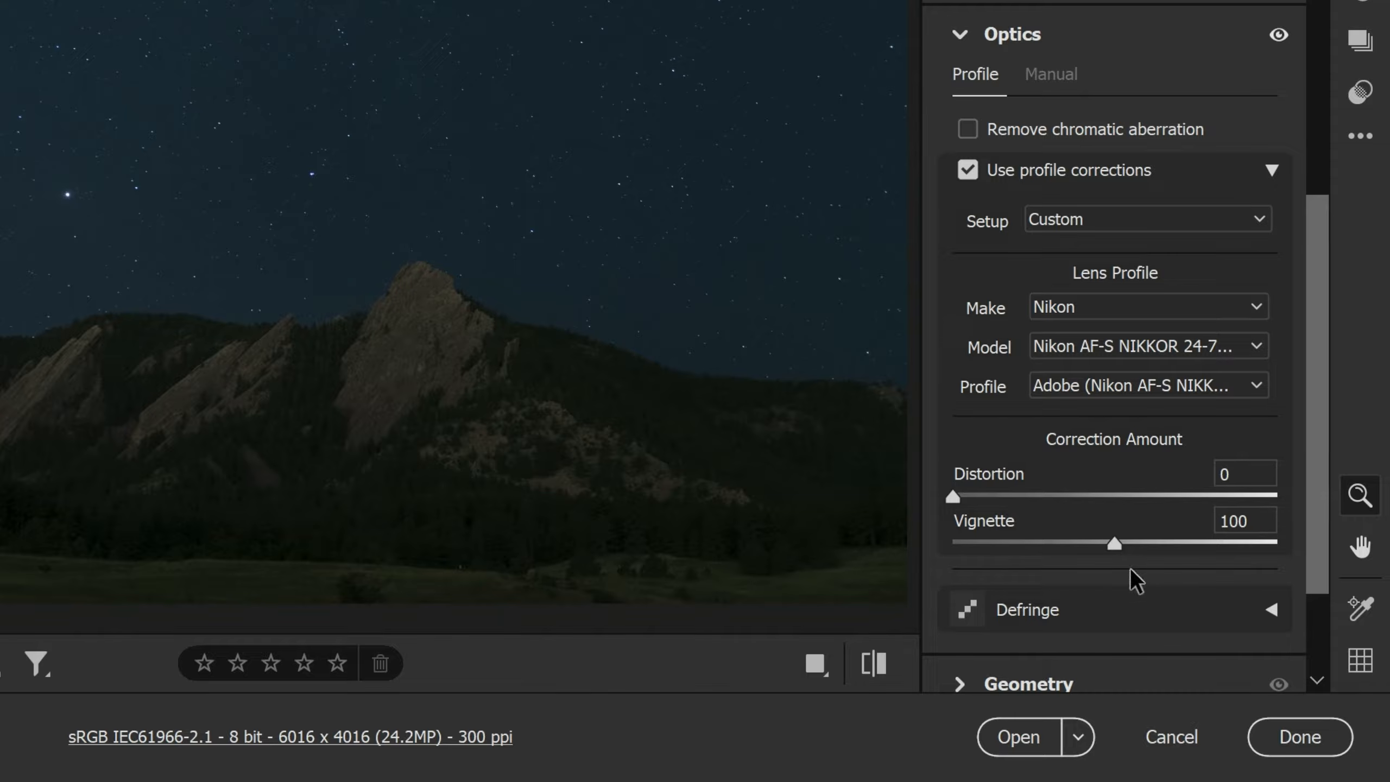
mouse_move(1115, 543)
left_mouse_down()
mouse_move(1064, 544)
mouse_move(1115, 544)
left_mouse_up()
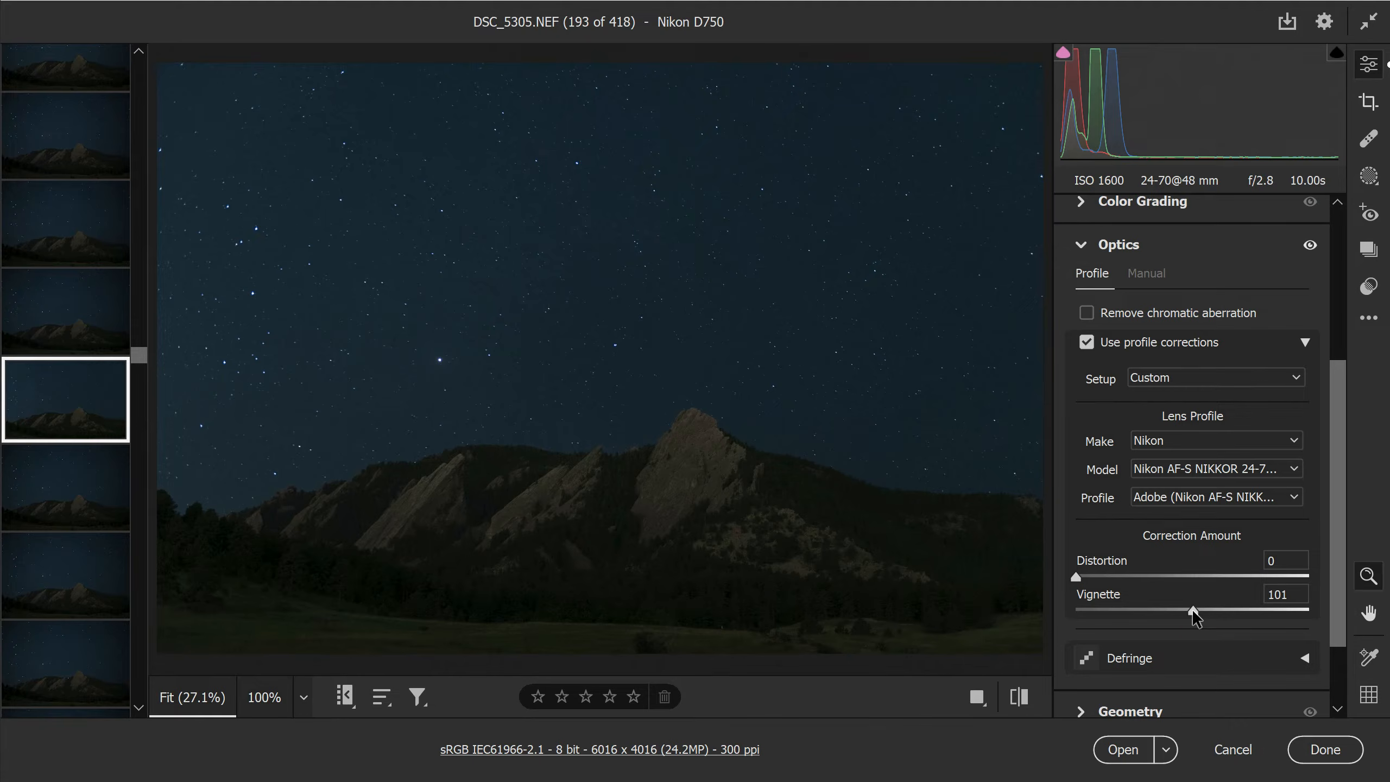
left_click_drag(1193, 608, 1190, 609)
Look through the available lens makes without changing Nikon, and compare the image with profile corrections off and on.
left_click(1197, 441)
scroll(1216, 466, "down", 1)
scroll(1216, 471, "up", 1)
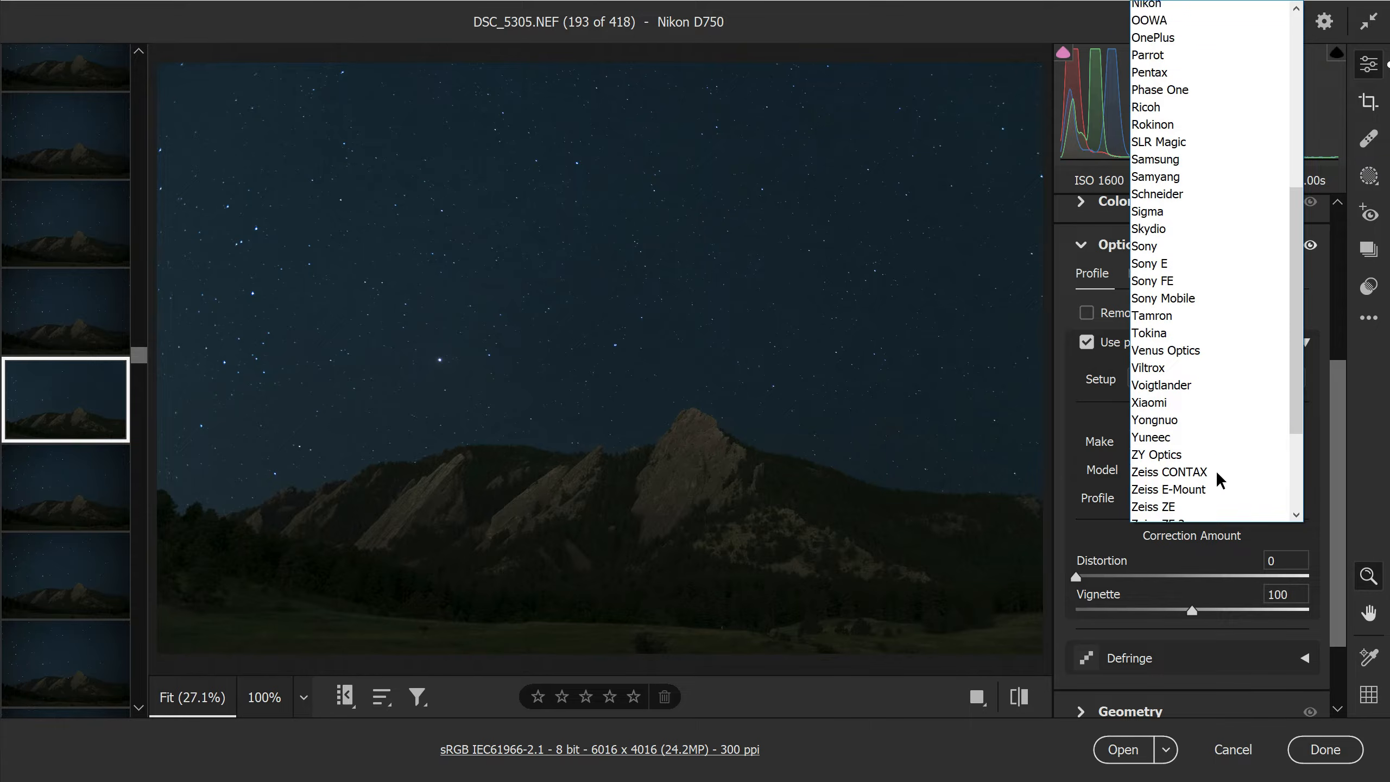
scroll(1215, 471, "up", 4)
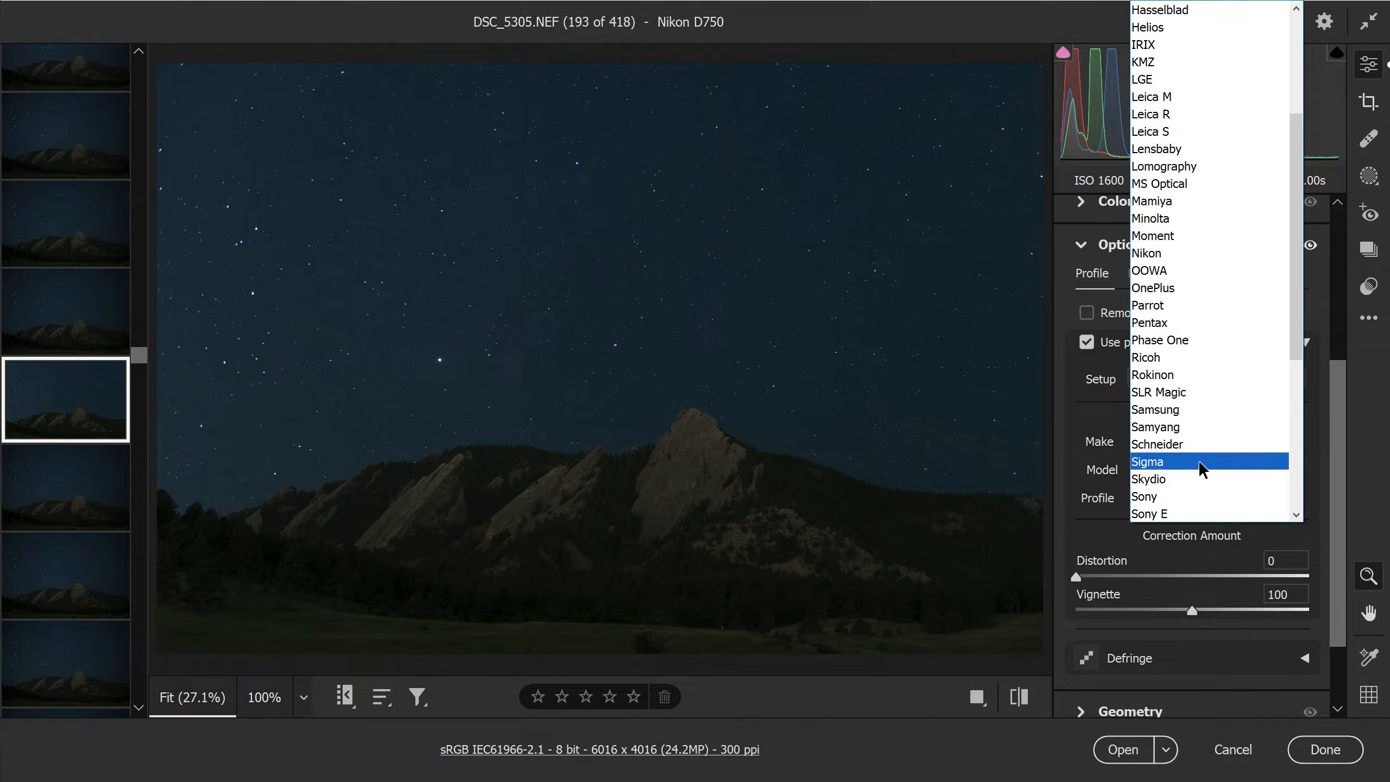
left_click(1101, 445)
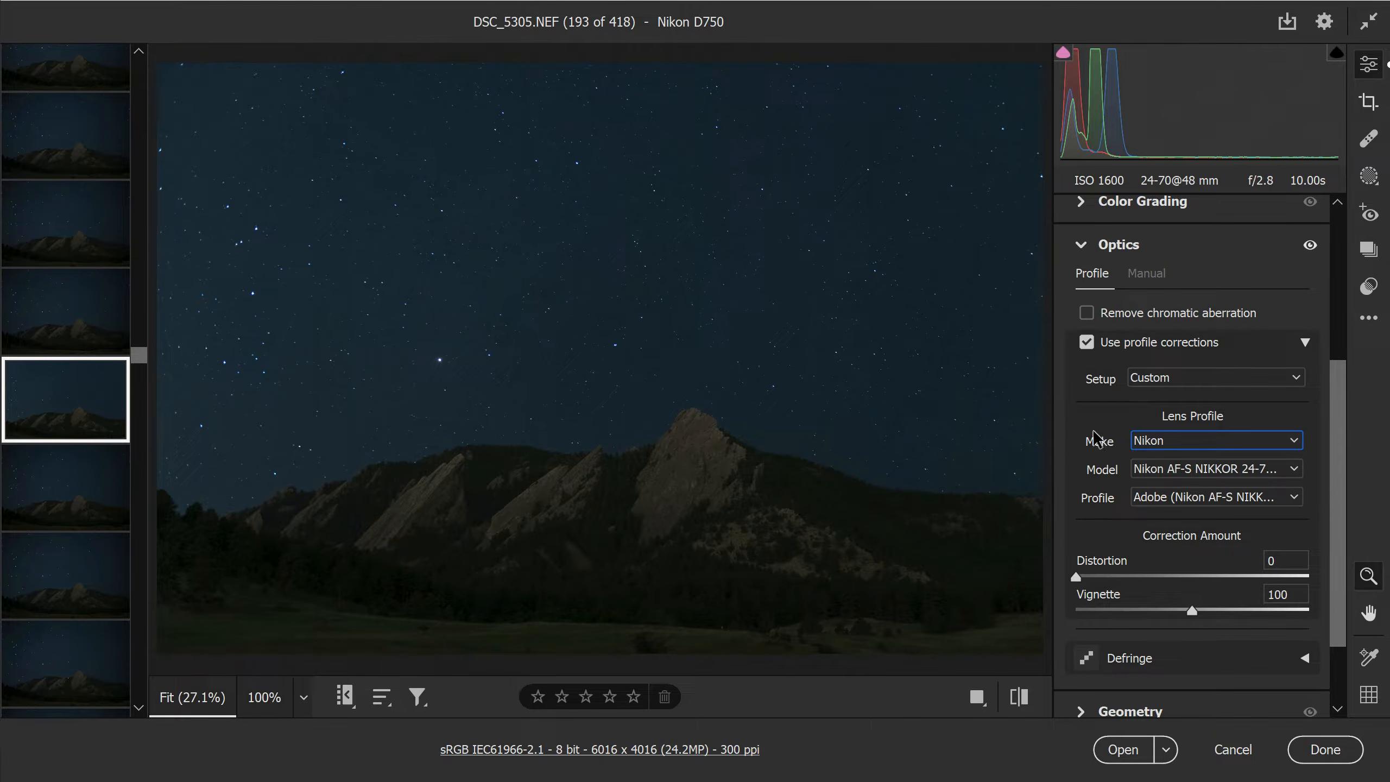
left_click(1087, 342)
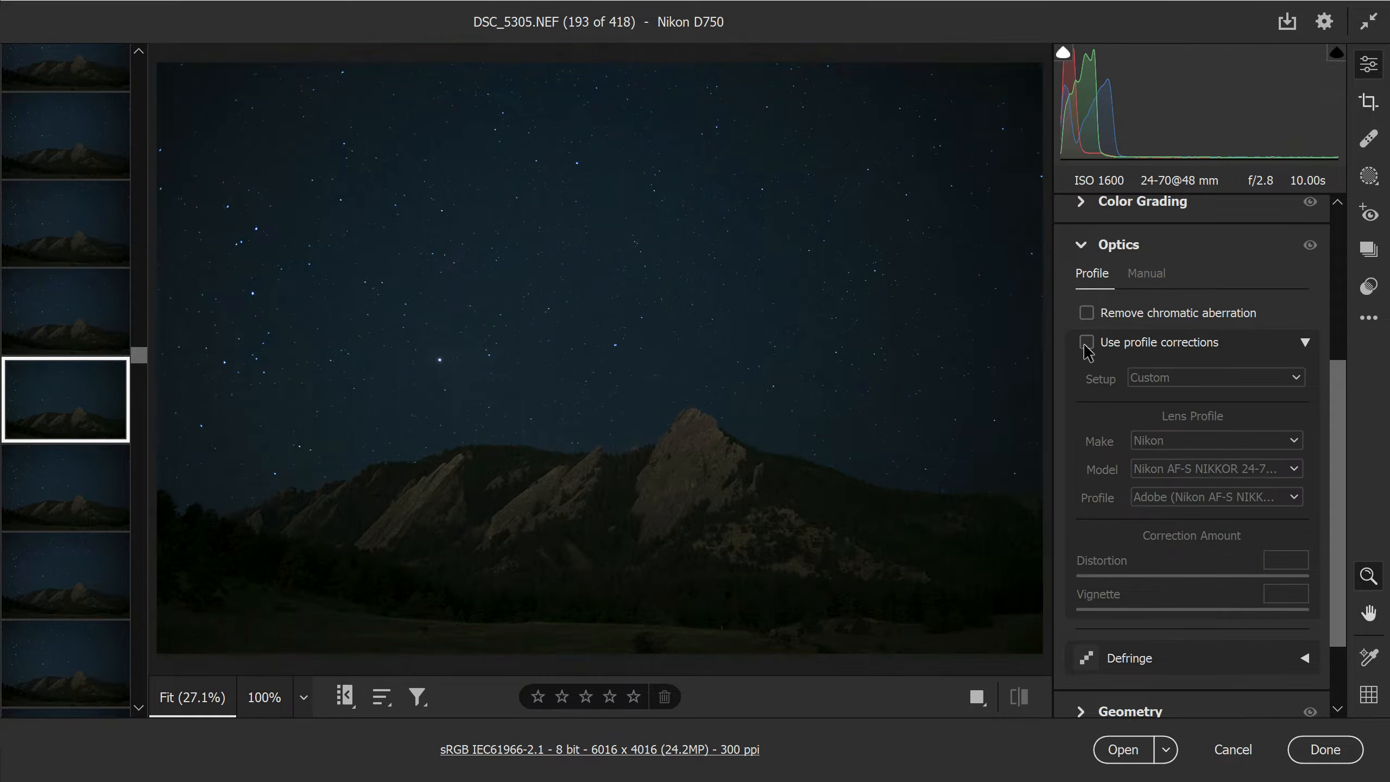
left_click(1086, 342)
In the Basic adjustments, set Exposure to +0.70, Contrast to +21, Highlights to -100 and Whites to -76.
scroll(1181, 451, "up", 5)
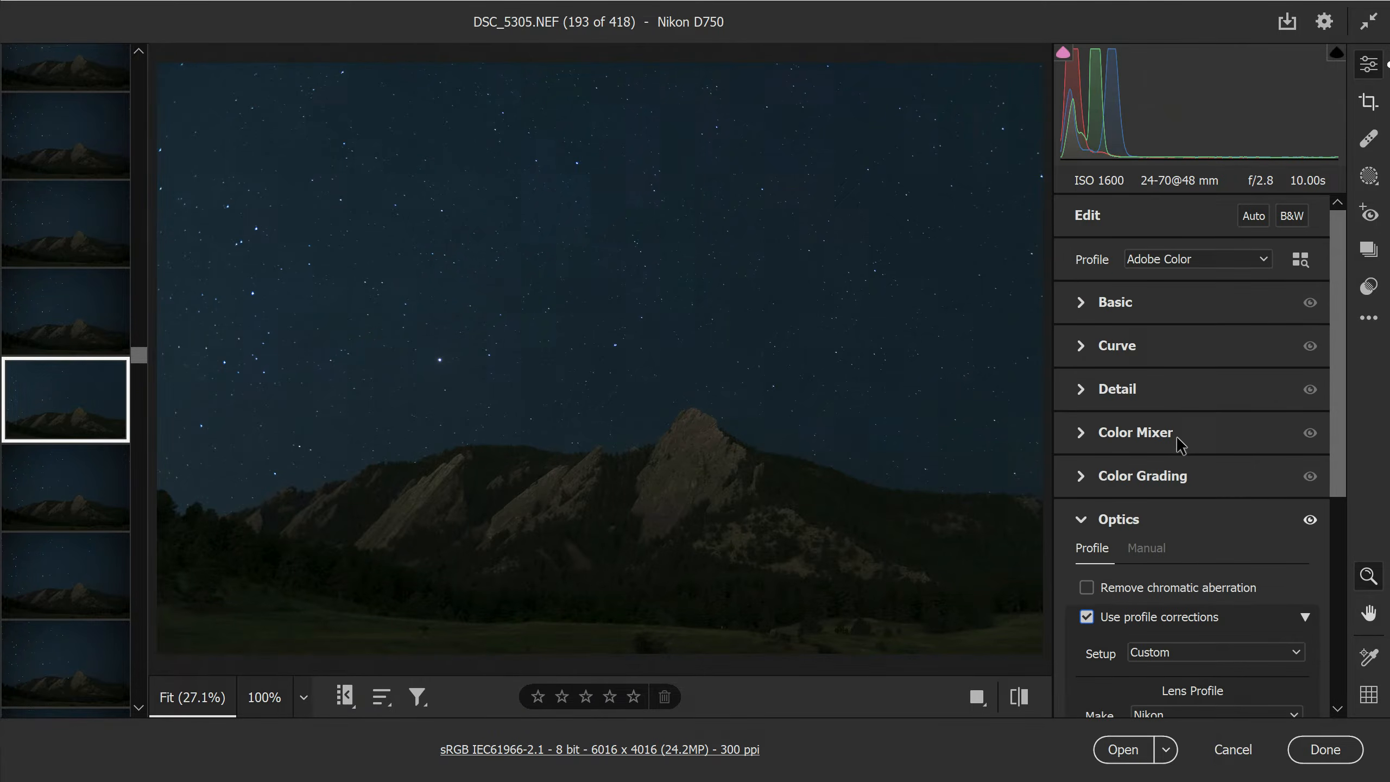
left_click(1116, 302)
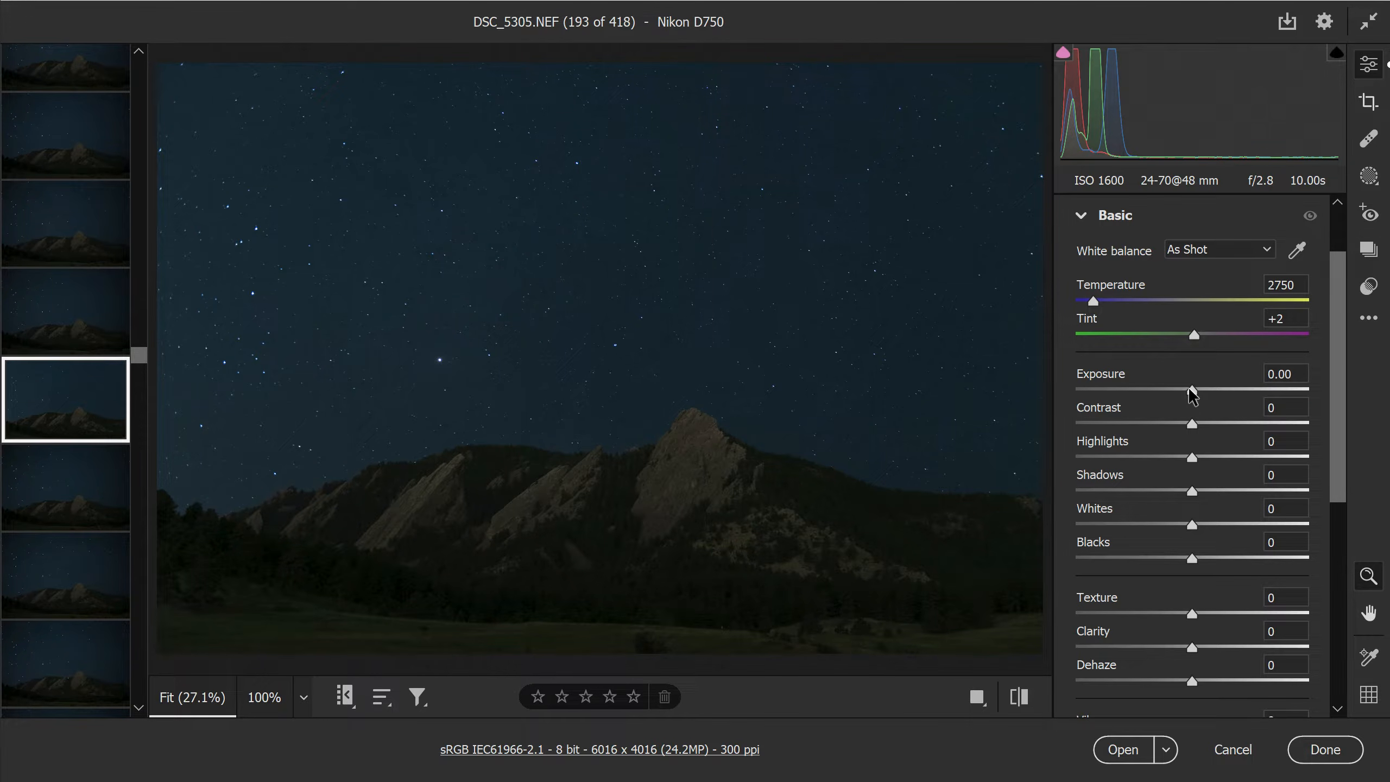
left_click_drag(1191, 394, 1208, 391)
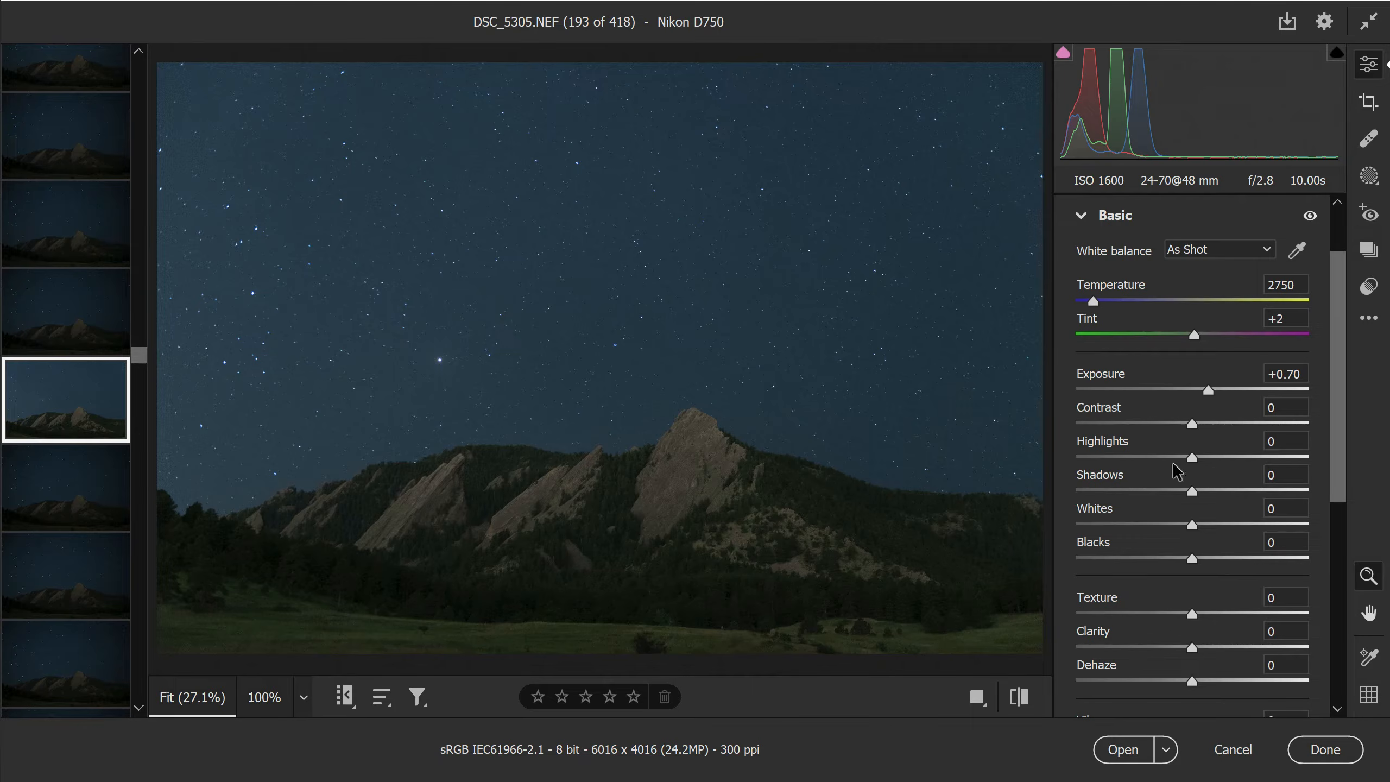
left_click_drag(1191, 455, 1217, 427)
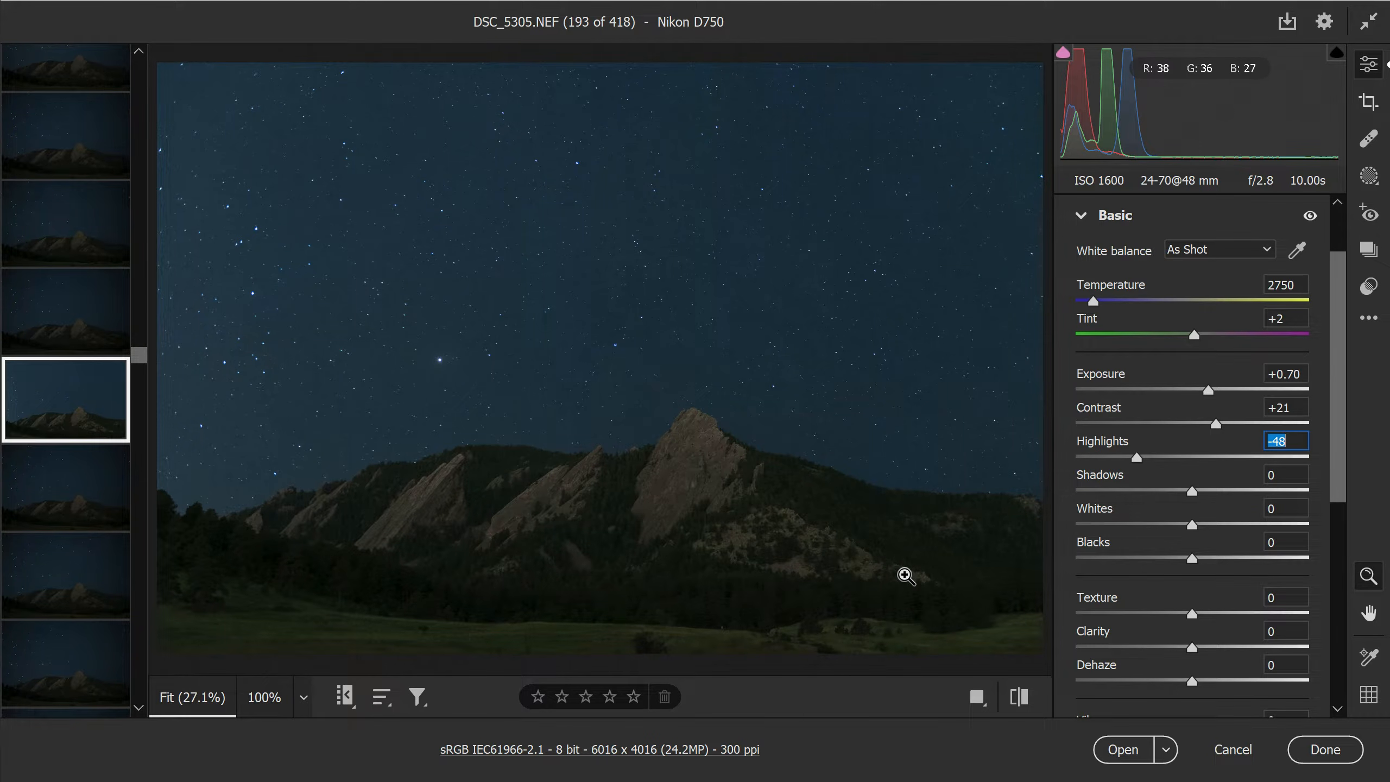
left_click_drag(1137, 458, 1041, 454)
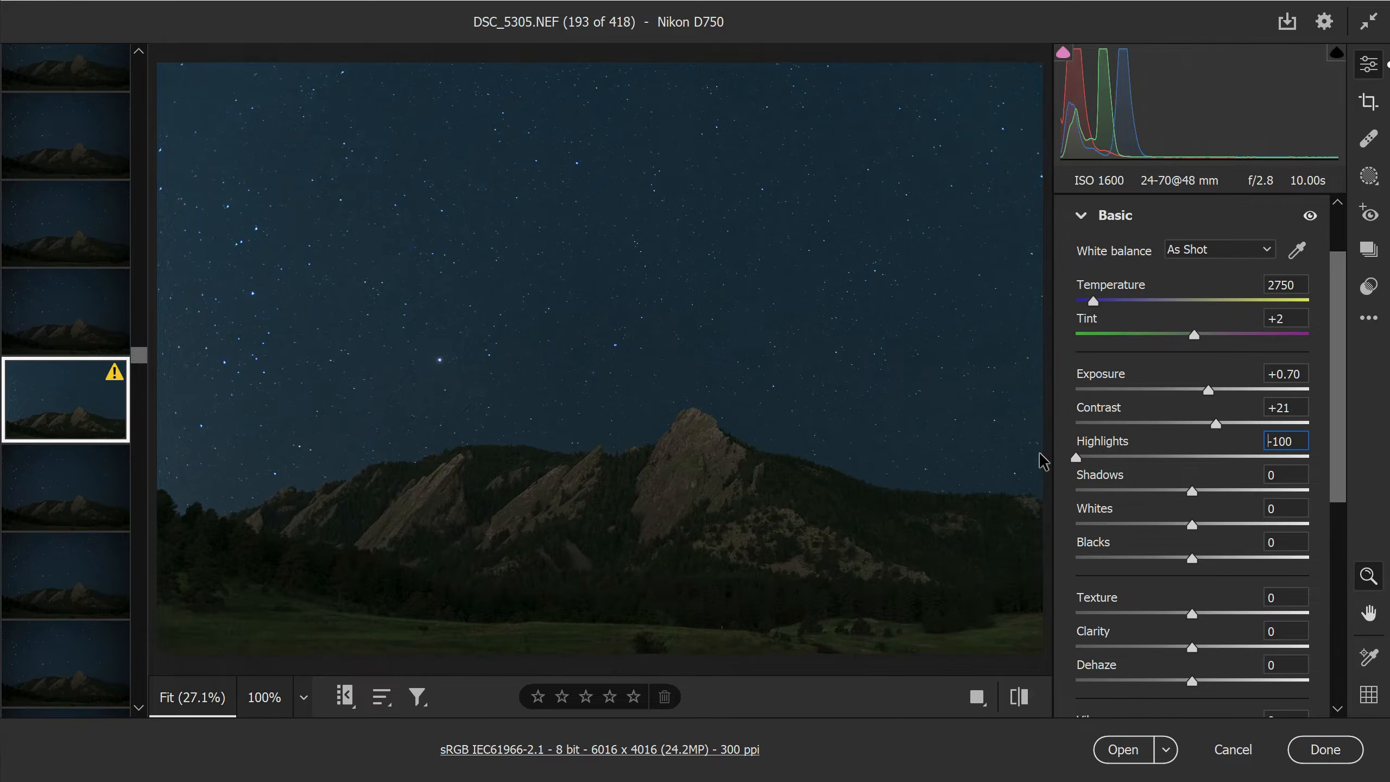
left_click_drag(1192, 525, 1103, 522)
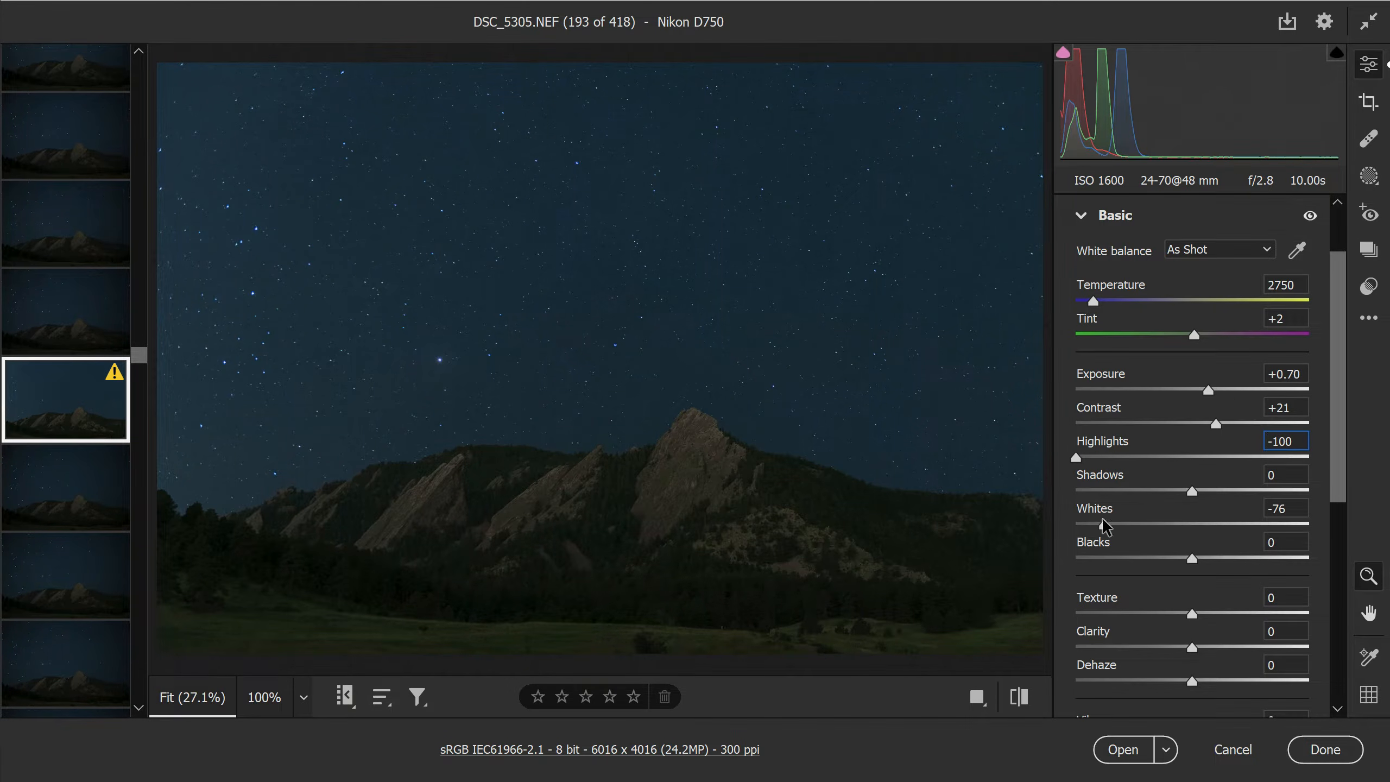
Refine the tones by setting Exposure to +0.50, Shadows to +23, Contrast to +79 and Blacks to -20.
left_click_drag(1211, 392, 1204, 391)
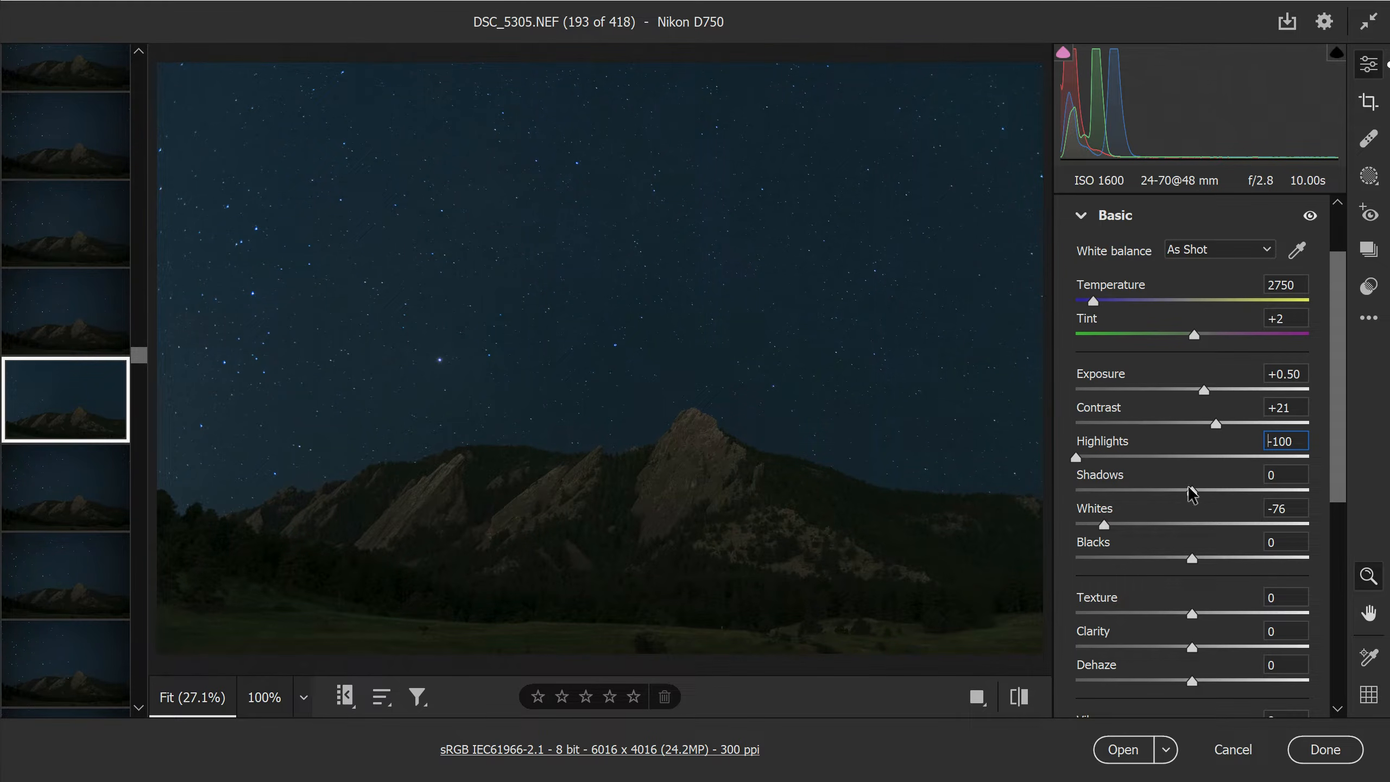
left_click_drag(1191, 491, 1217, 490)
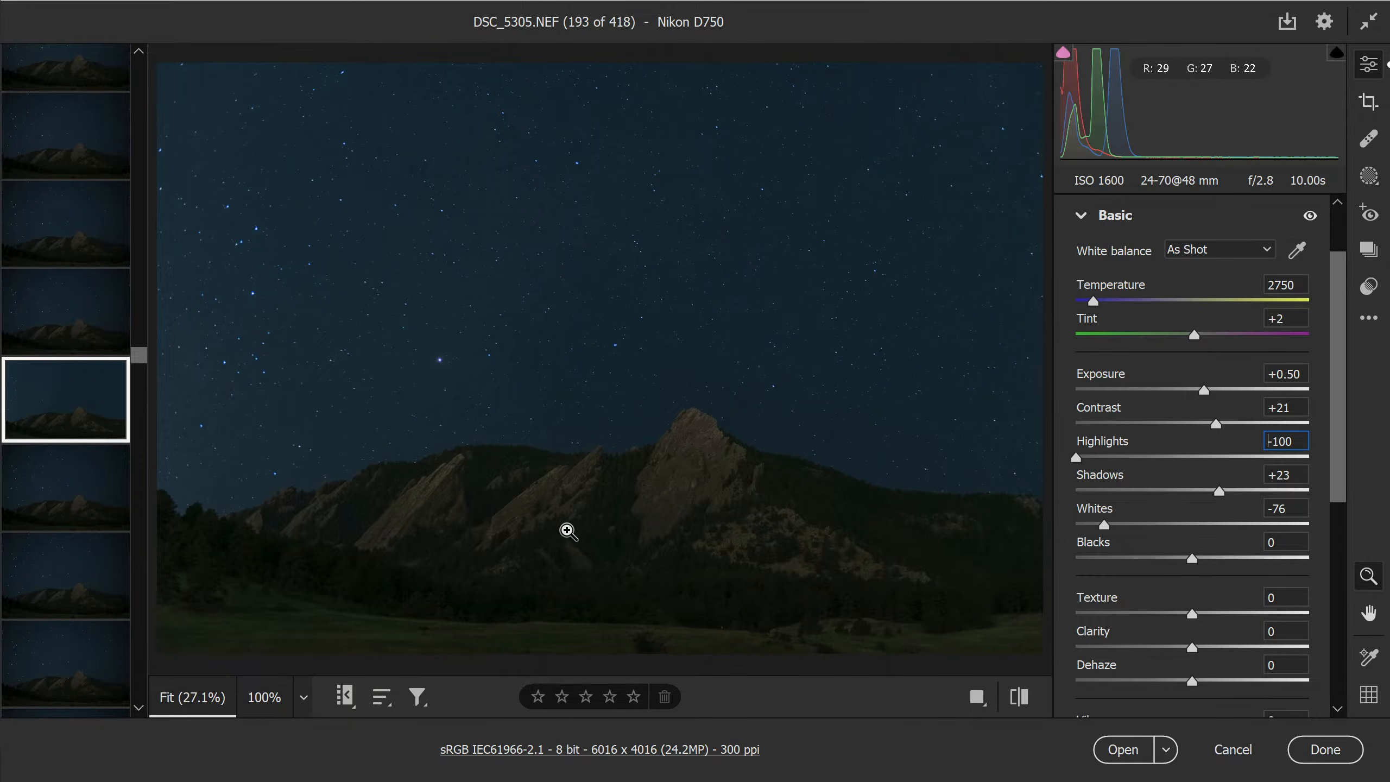
left_click_drag(1215, 421, 1223, 421)
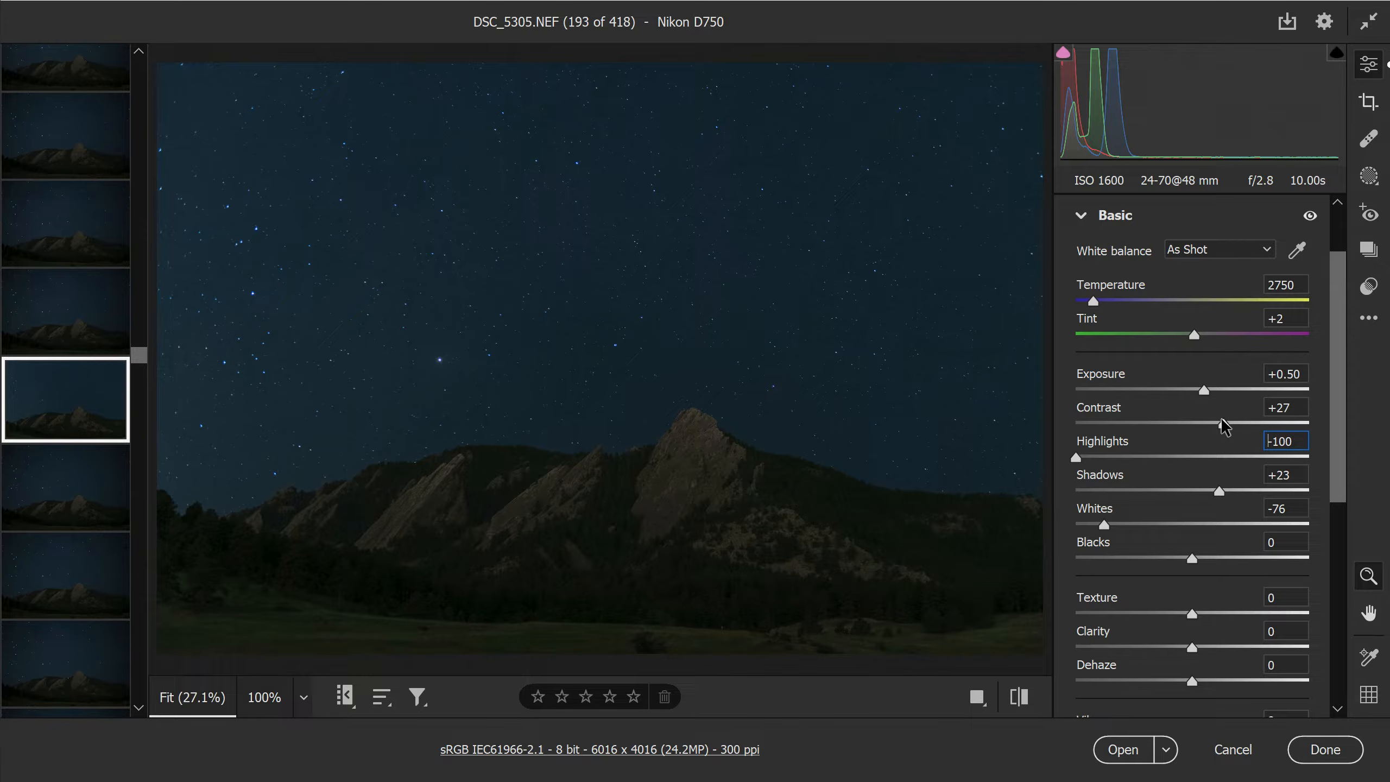
left_click_drag(1223, 426, 1284, 423)
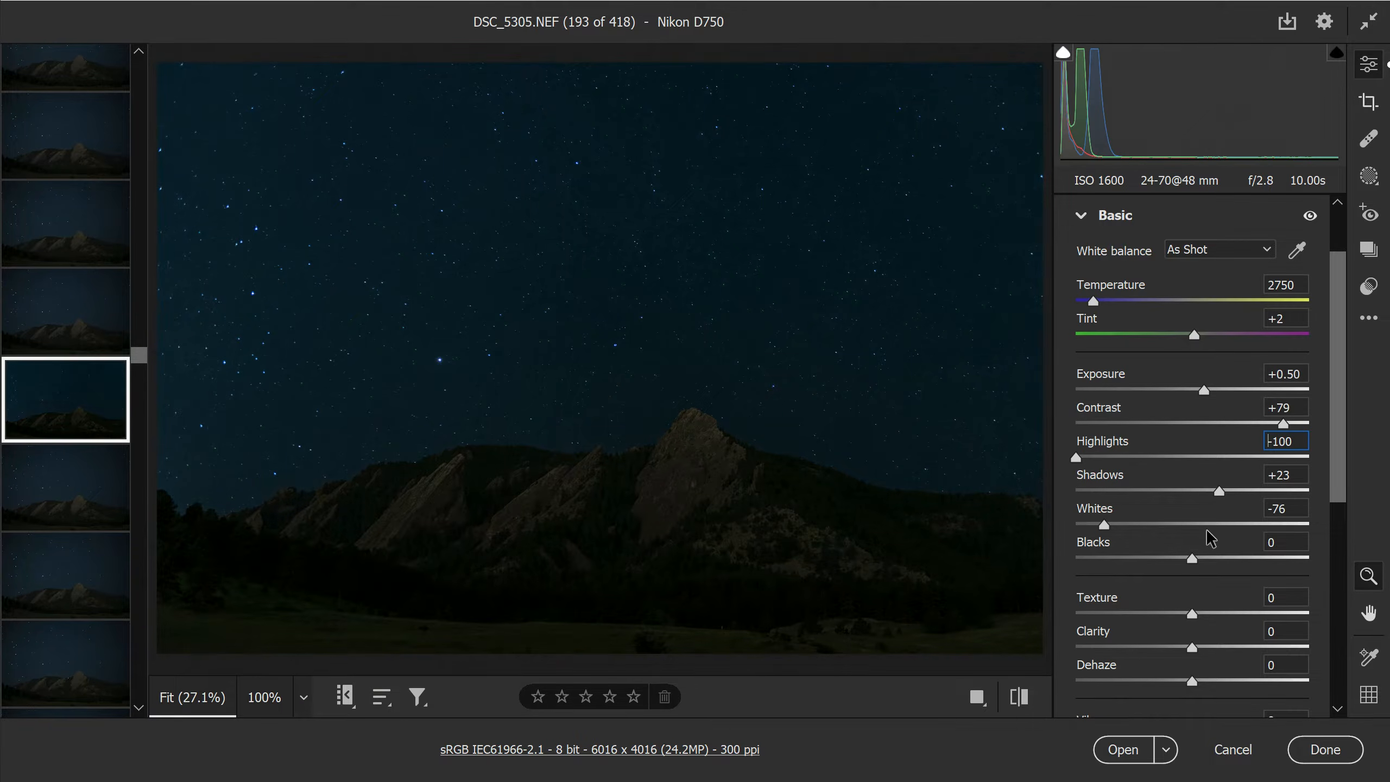
left_click_drag(1192, 559, 1169, 561)
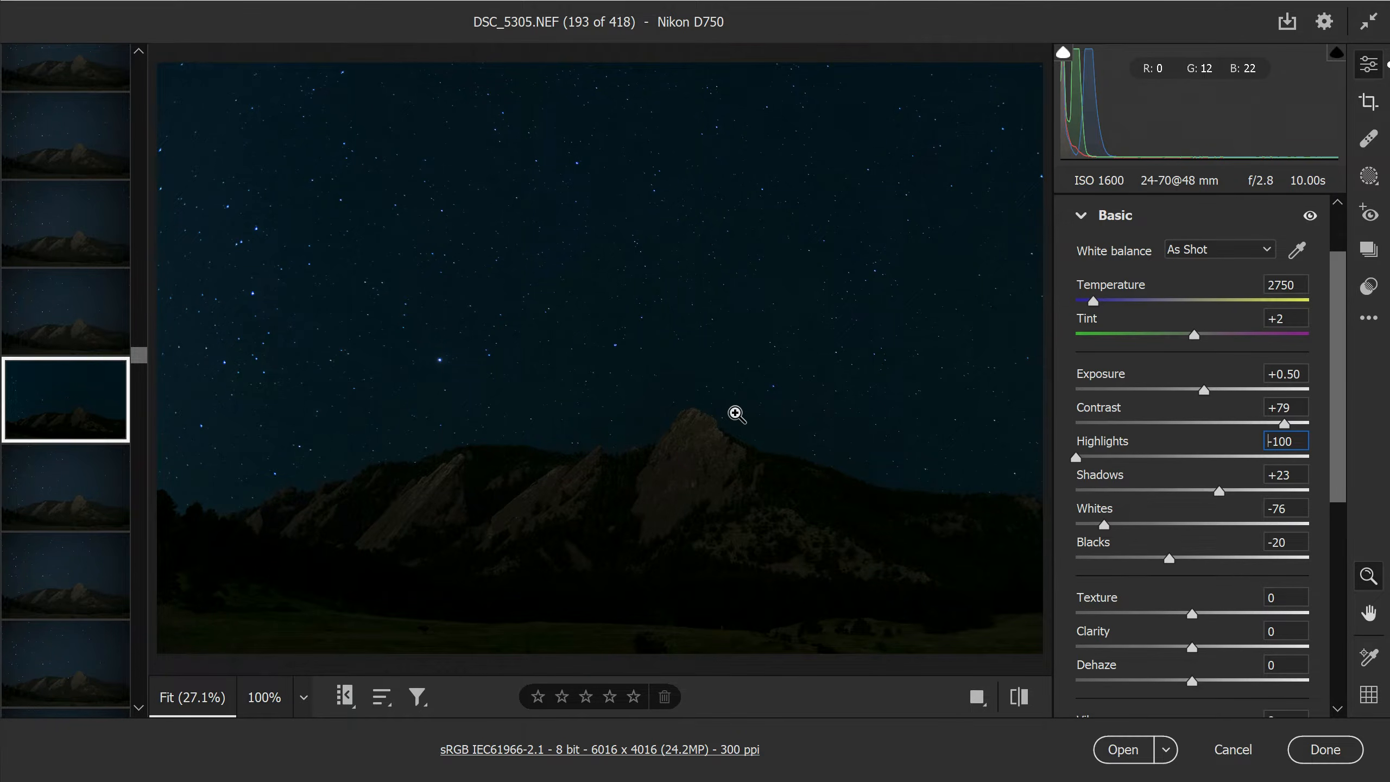
Set the lens profile's vignette correction to about 75 and return to the Basic adjustments.
scroll(1272, 550, "down", 6)
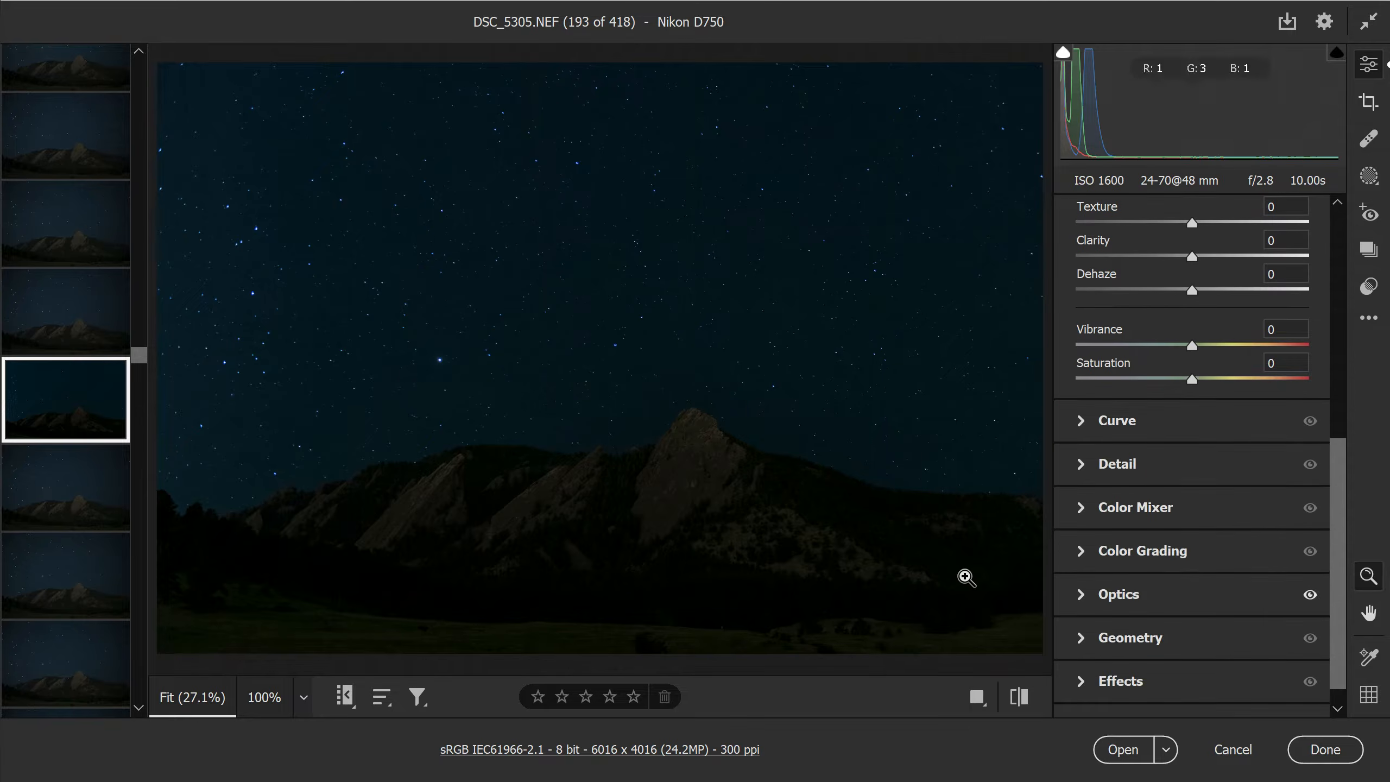
left_click(1127, 595)
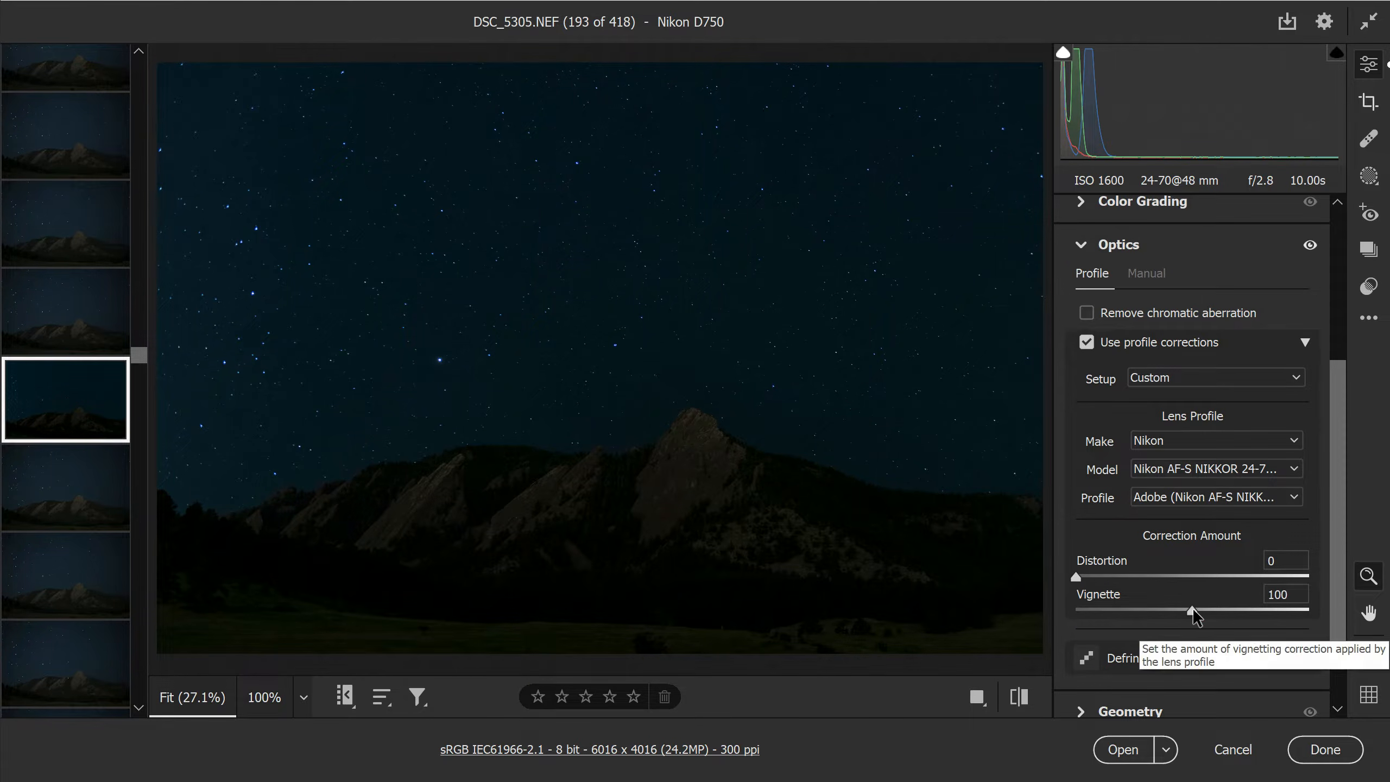
mouse_move(1192, 609)
left_mouse_down()
mouse_move(1165, 611)
mouse_move(1214, 608)
mouse_move(1169, 612)
left_mouse_up()
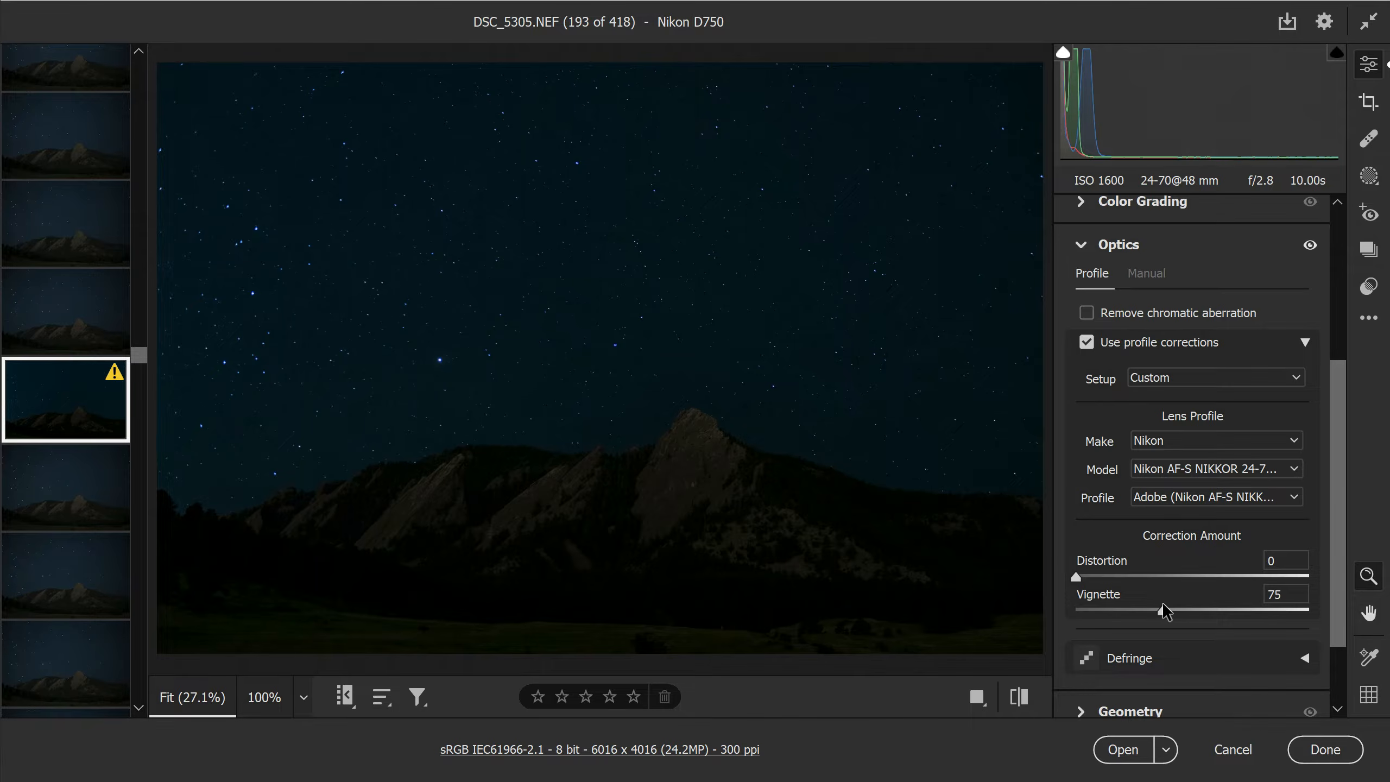
scroll(1250, 495, "up", 5)
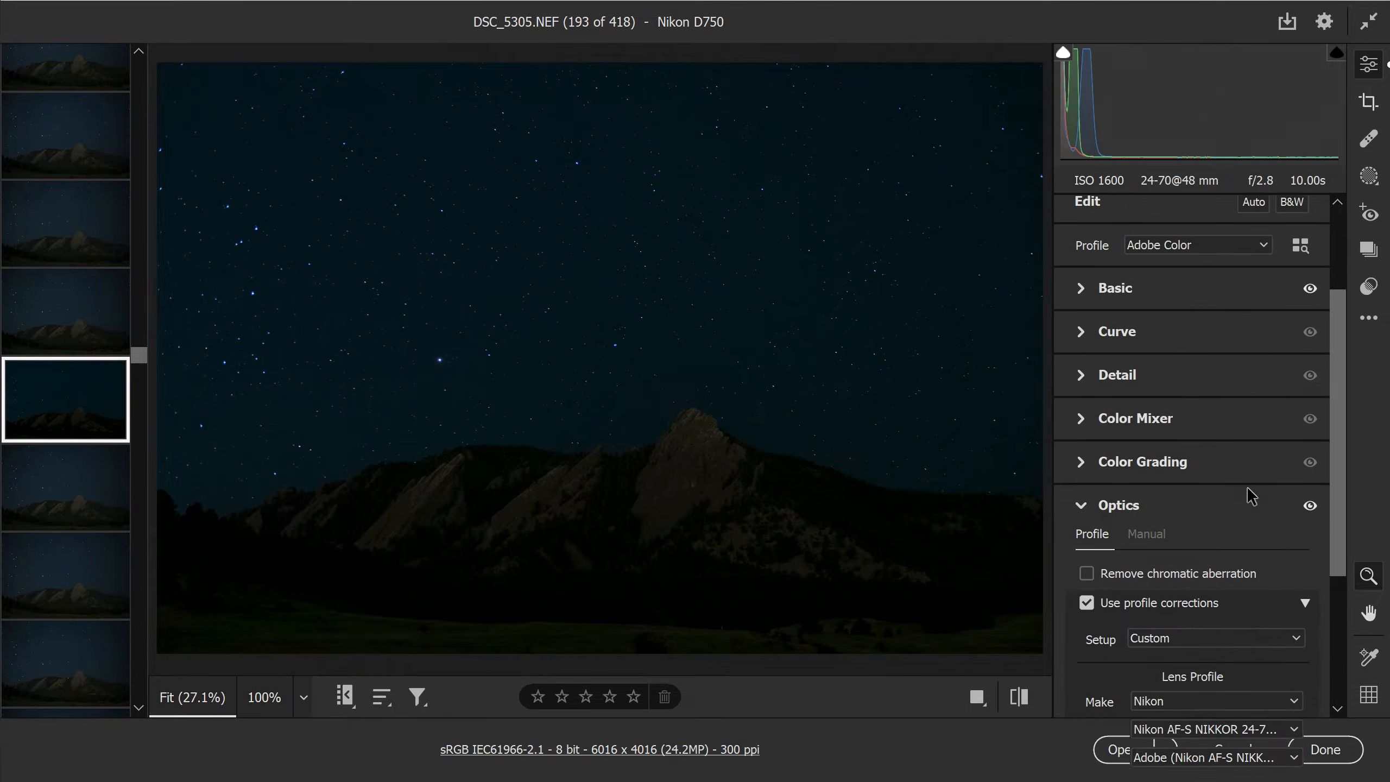
left_click(1154, 306)
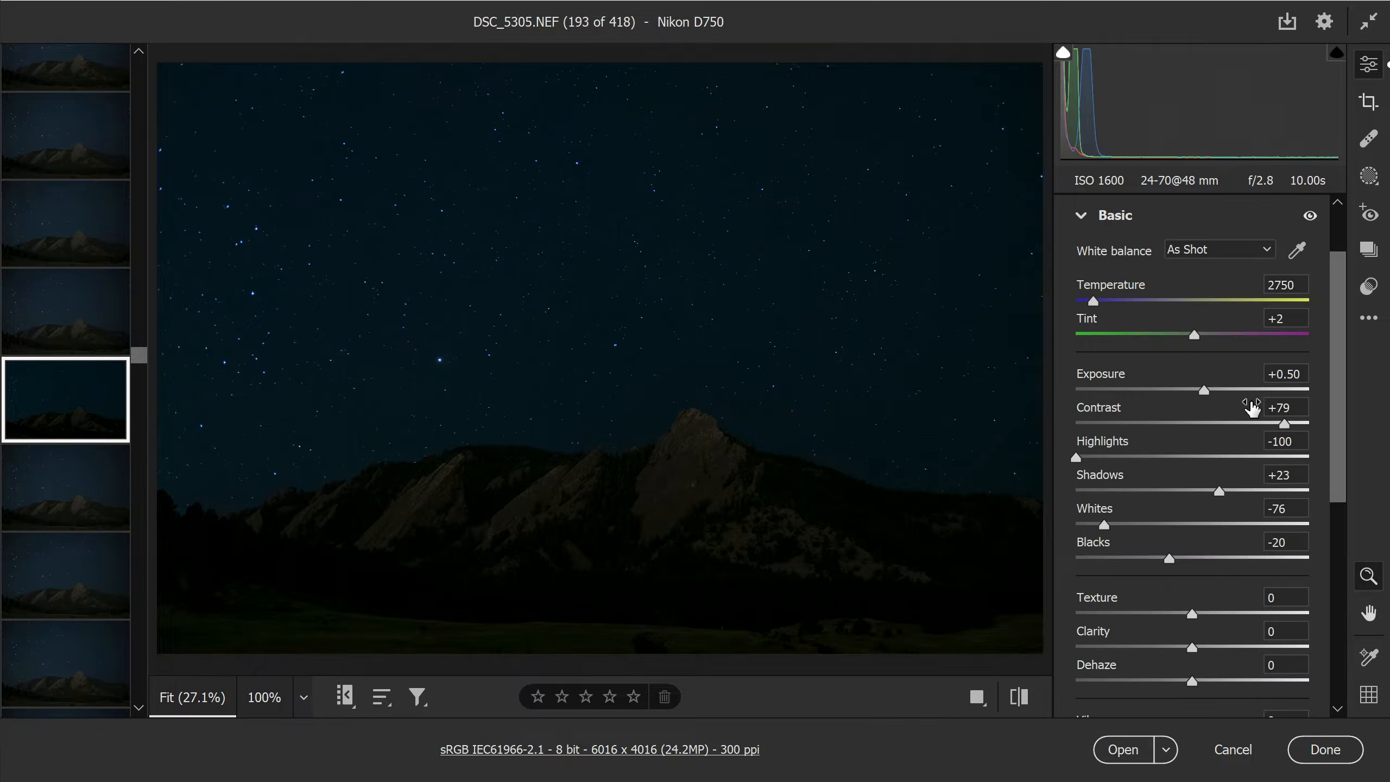
Set Contrast to +16 and raise Saturation to +100 in the Basic adjustments.
left_click(1236, 423)
left_click_drag(1236, 425, 1211, 425)
scroll(1255, 524, "up", 2)
scroll(1252, 516, "down", 6)
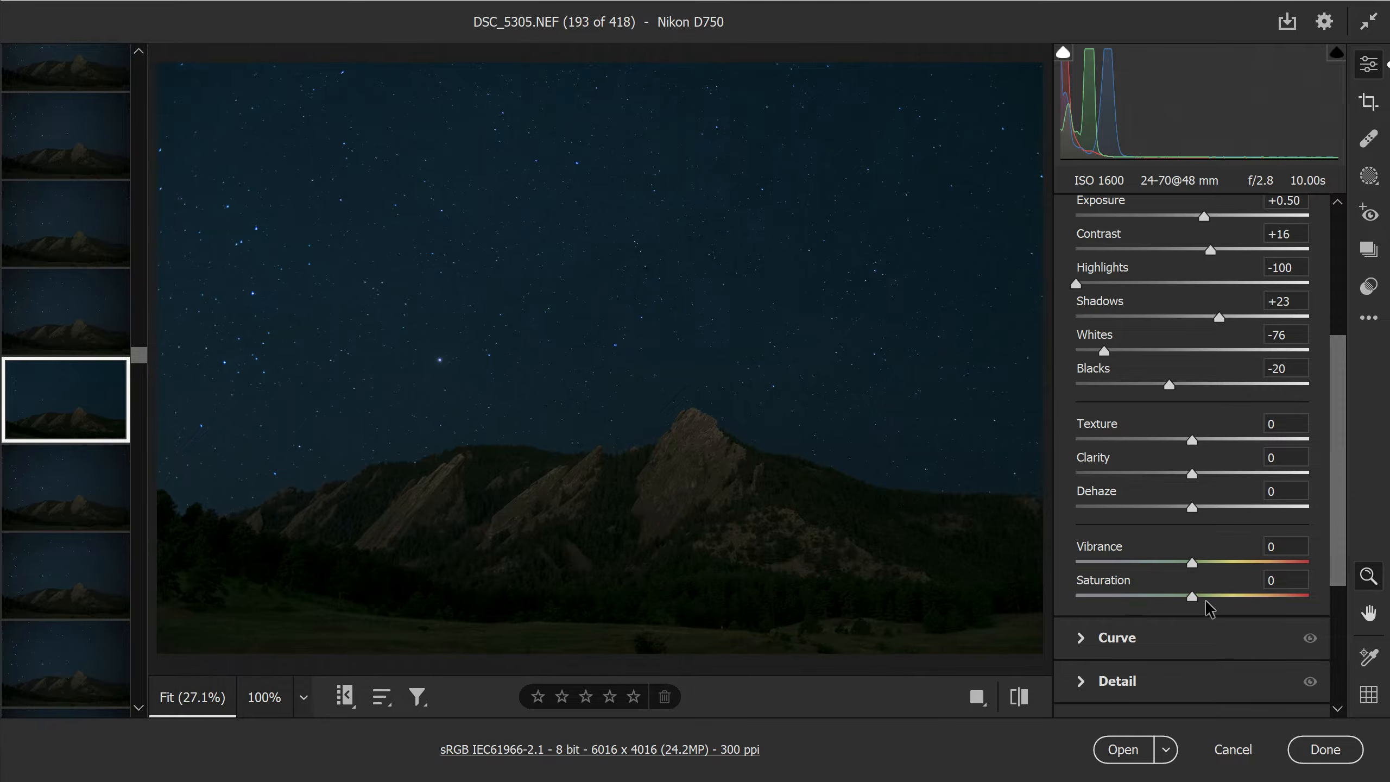
left_click_drag(1193, 598, 1327, 602)
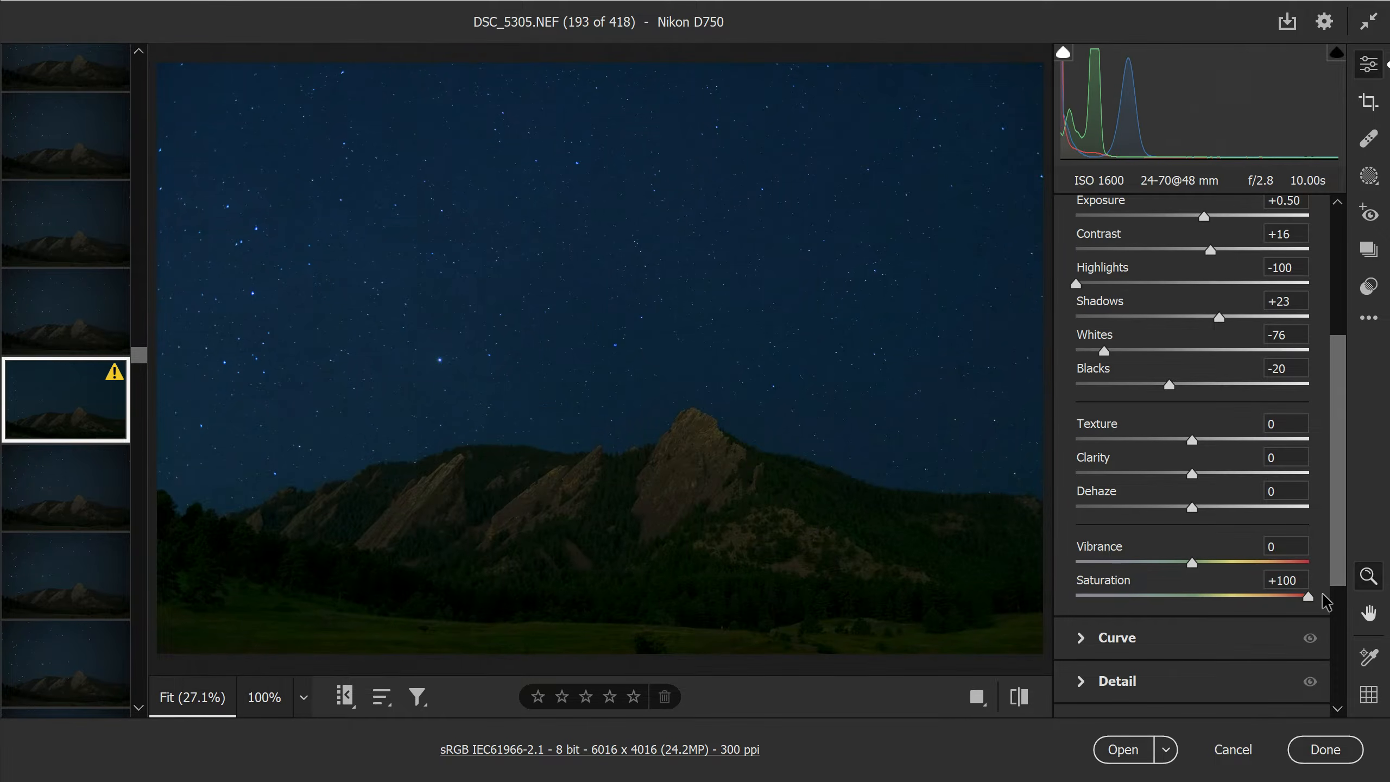
Try a custom white balance with Temperature at 3050 and Tint at +4.
scroll(1226, 536, "up", 5)
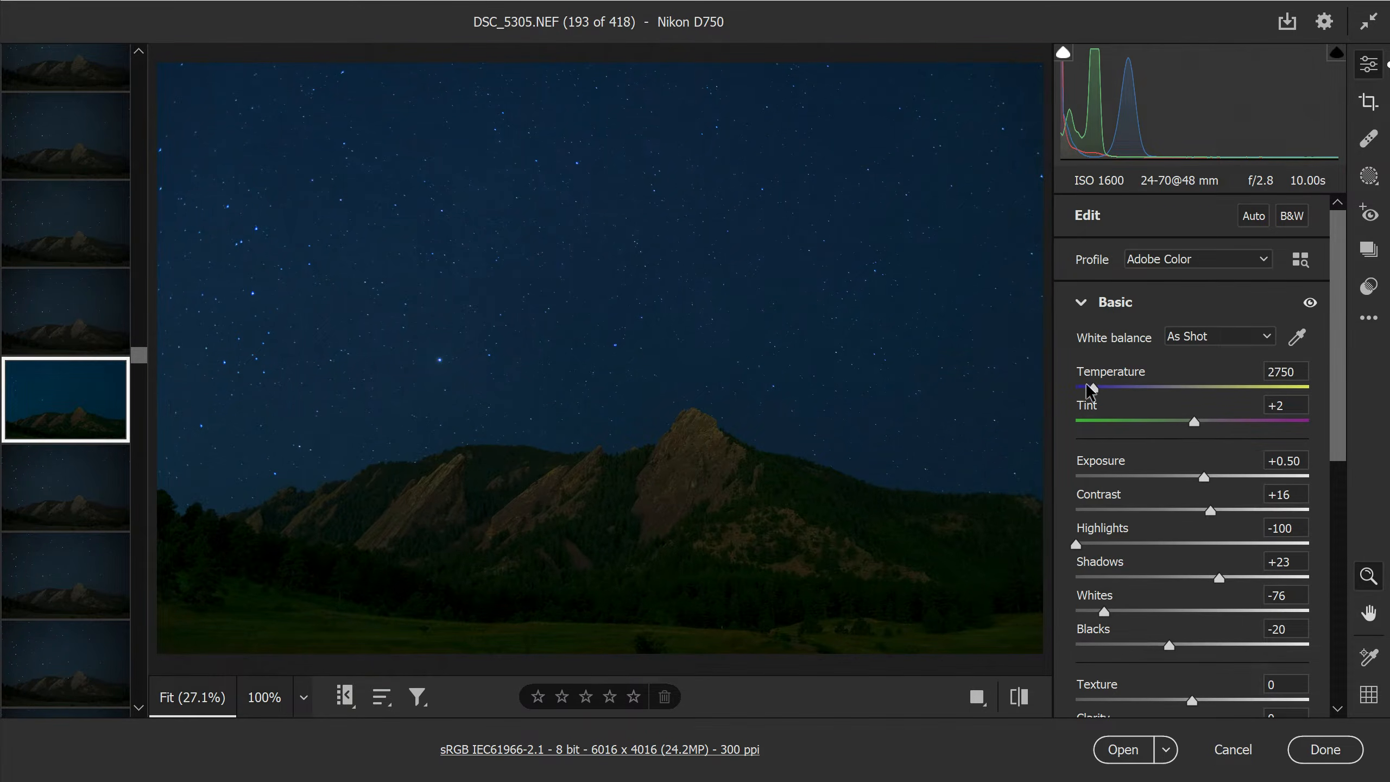
left_click_drag(1092, 390, 1103, 392)
left_click_drag(1194, 421, 1199, 425)
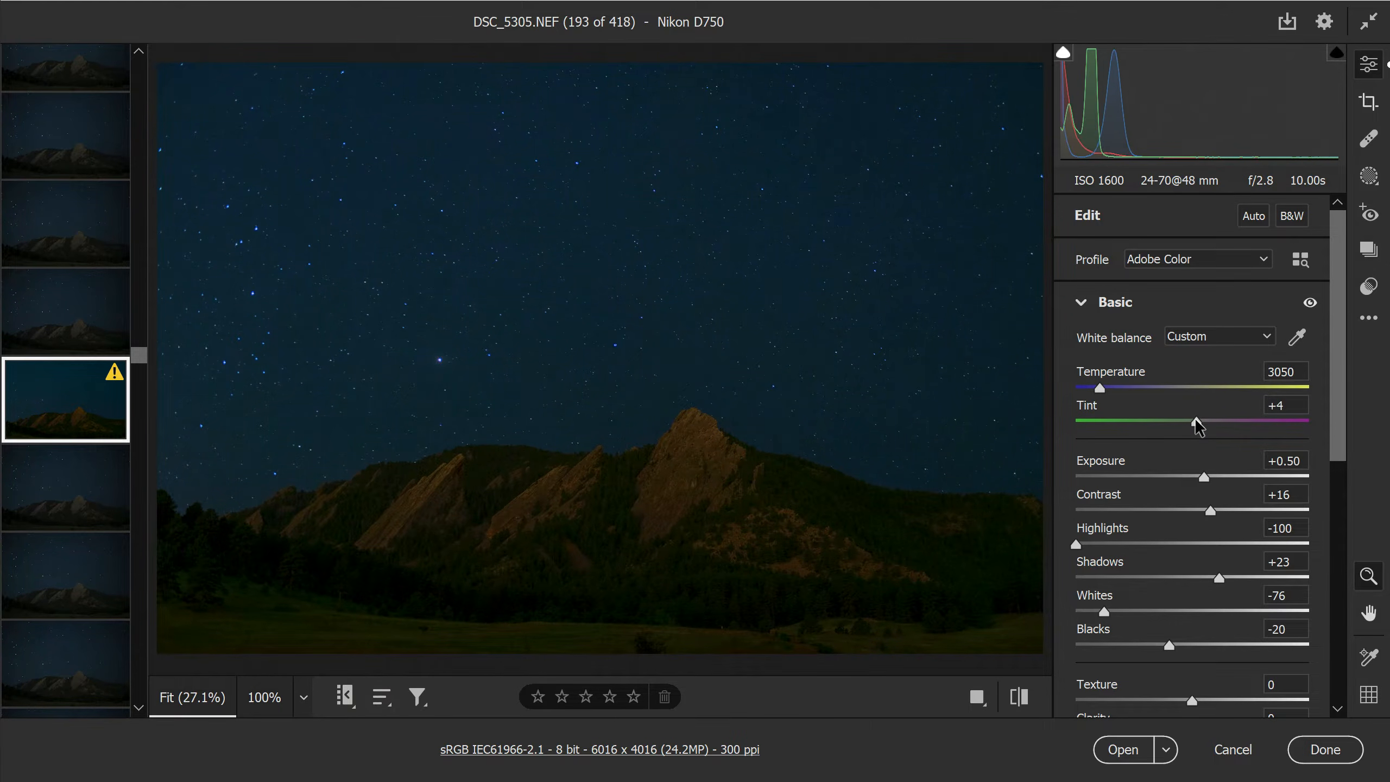
Try the Auto white balance preset, and return the frame to As Shot.
left_click(1182, 334)
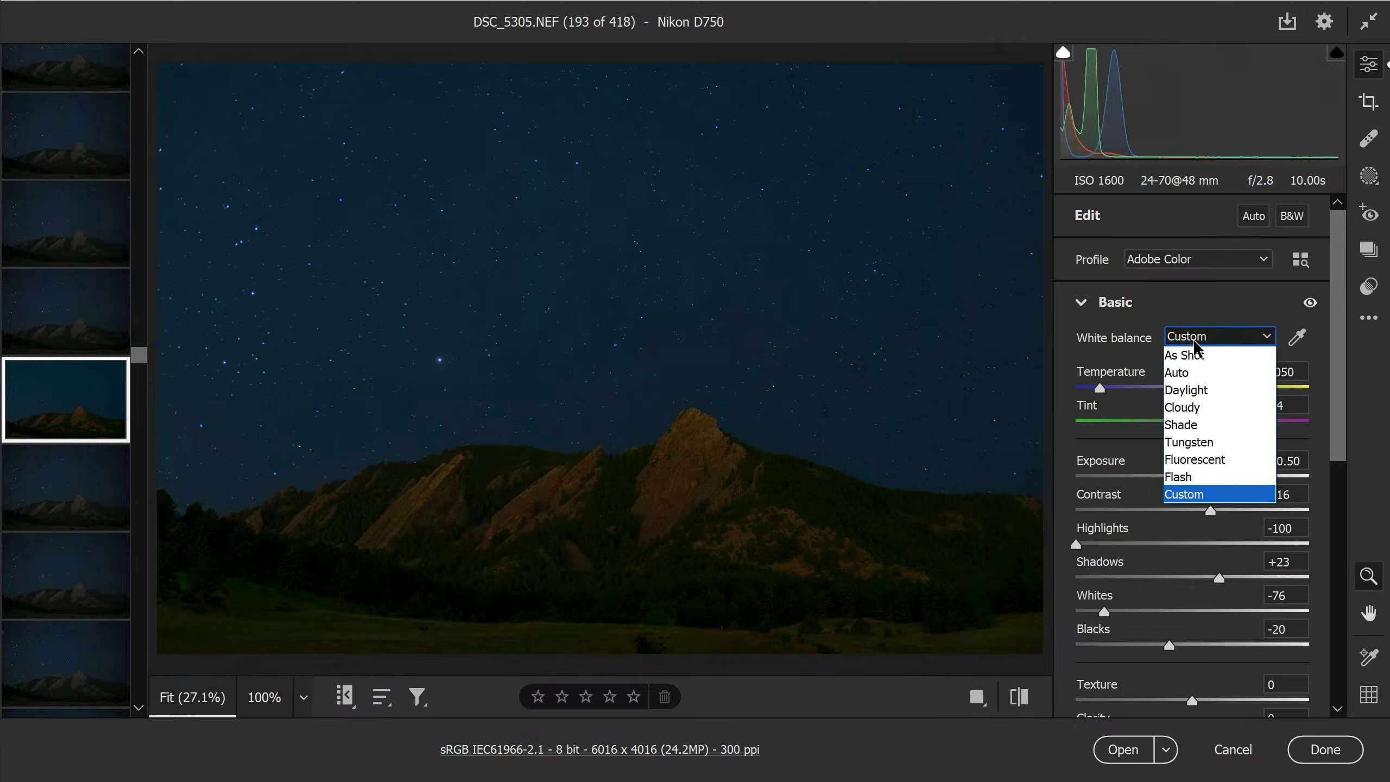
left_click(1188, 370)
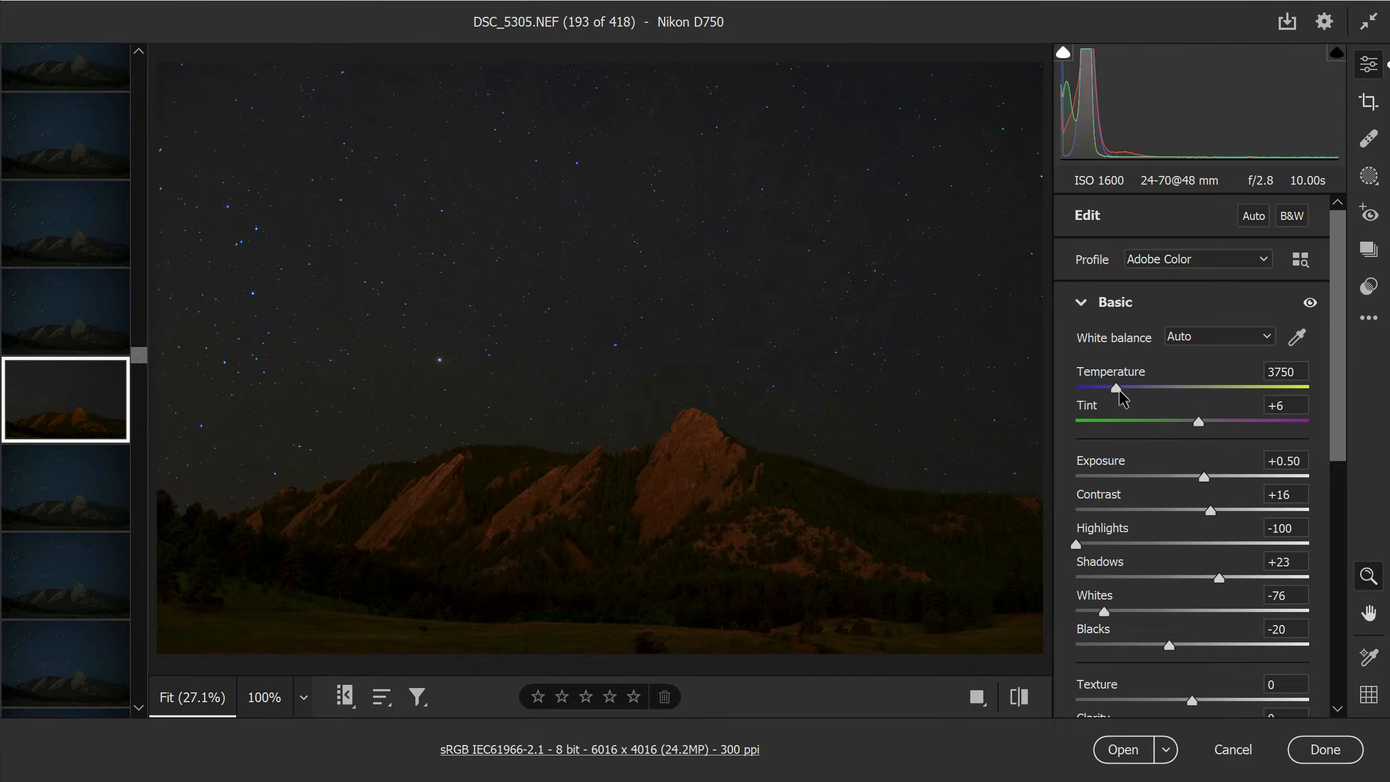
left_click(1212, 338)
left_click(1201, 356)
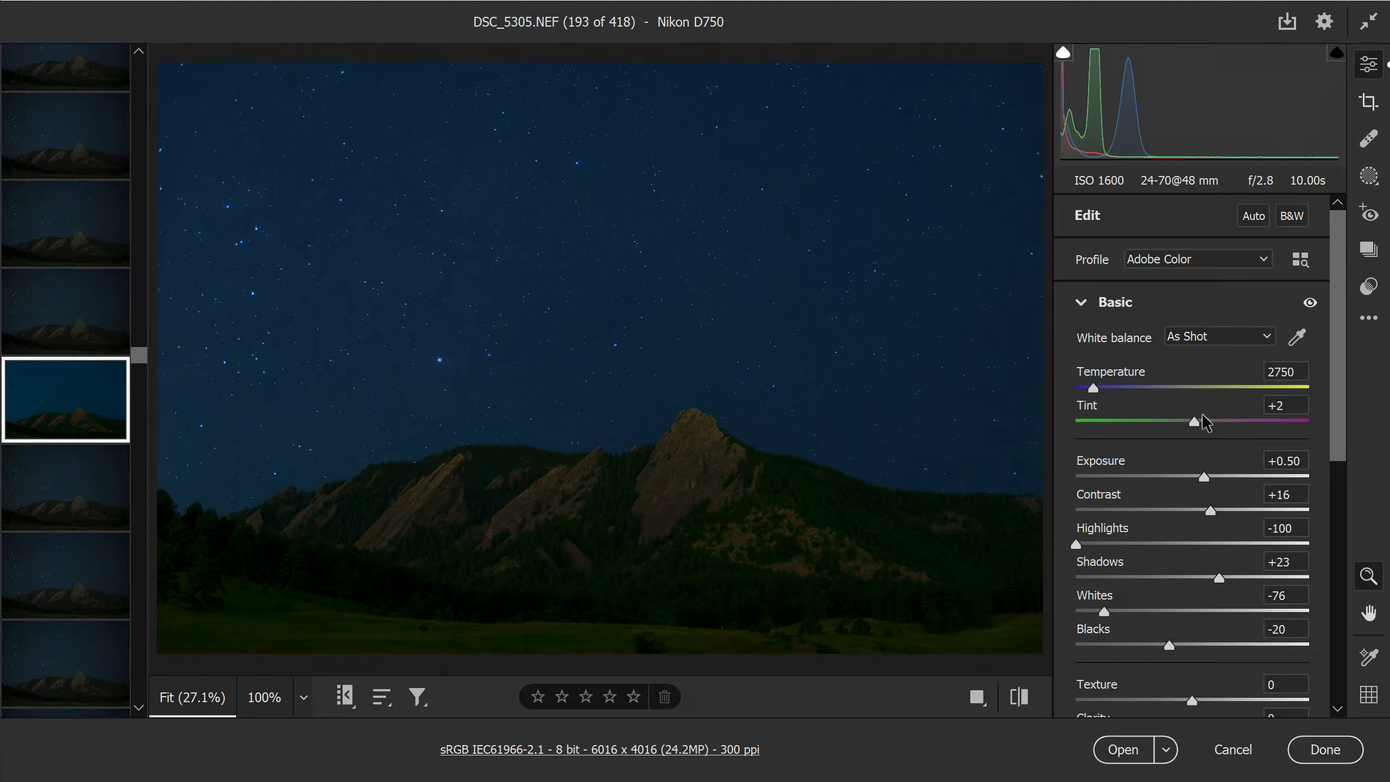
Set Temperature to 3000 and Tint to +6, and reduce Saturation to about +30.
left_click_drag(1097, 388, 1104, 386)
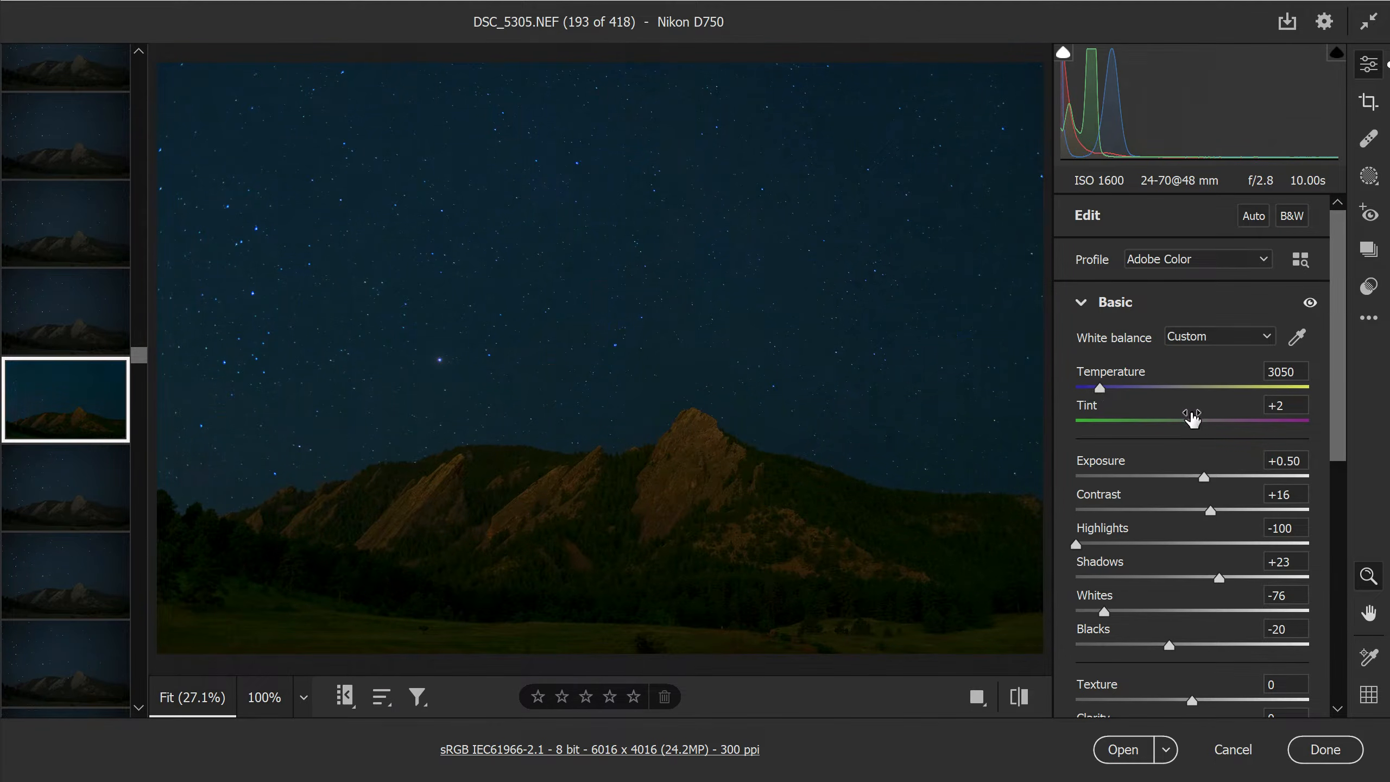
left_click_drag(1195, 422, 1200, 422)
scroll(1258, 439, "down", 5)
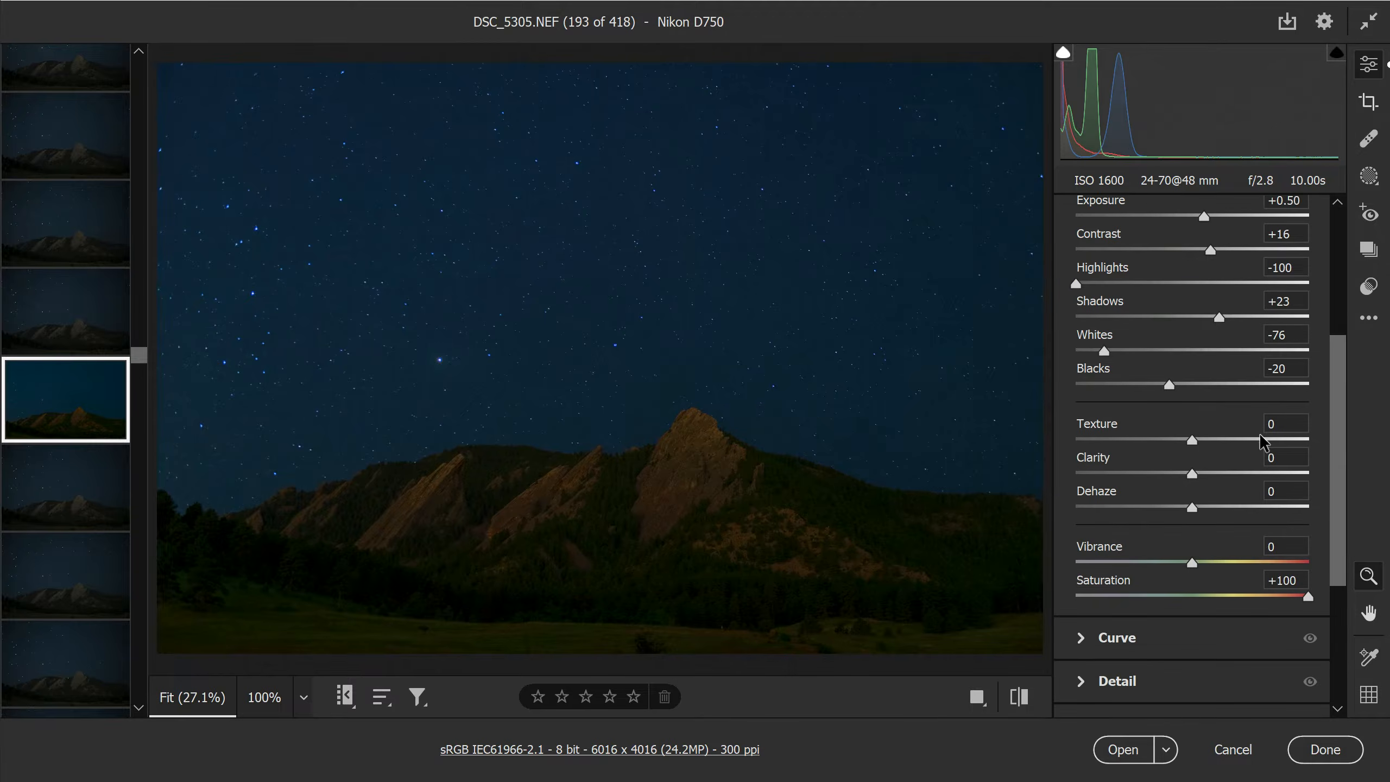
left_click(1252, 596)
left_click_drag(1241, 599, 1225, 599)
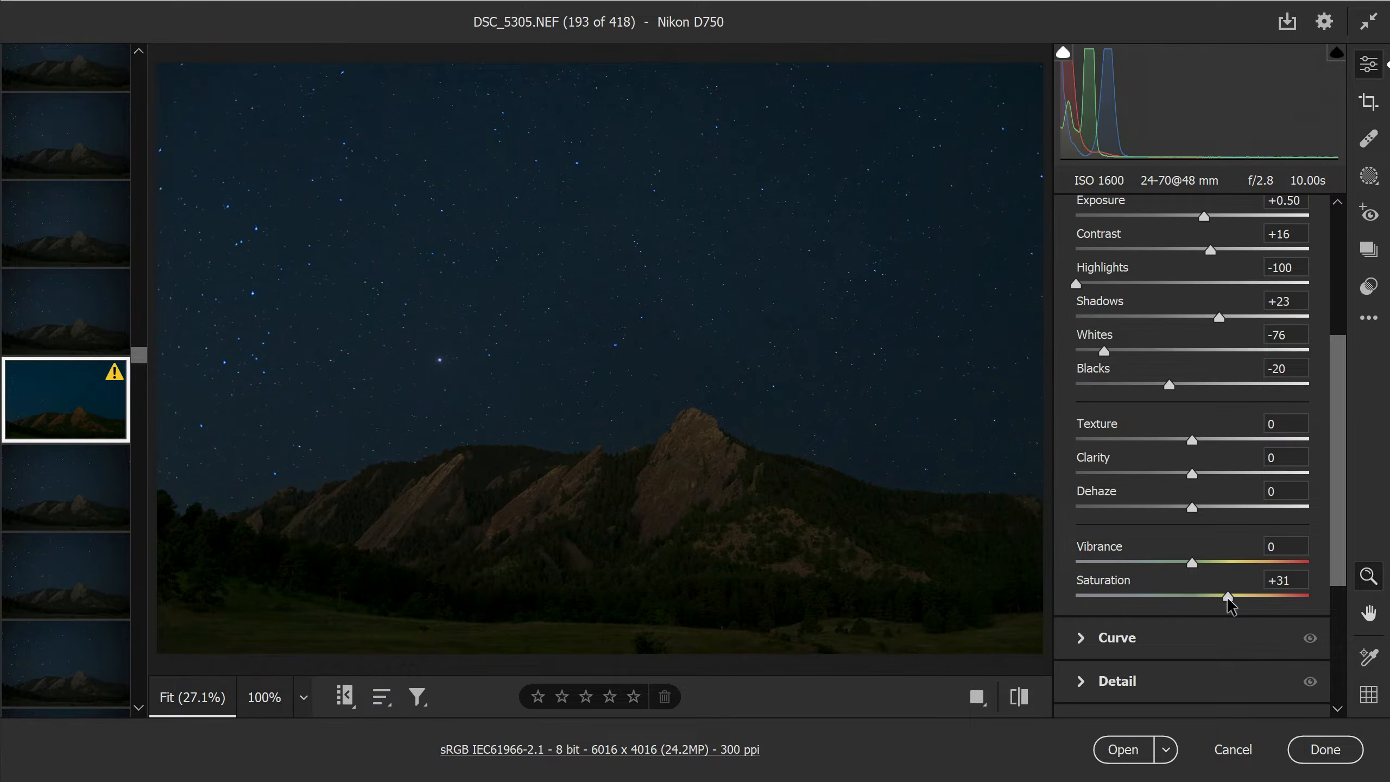
Compare the edited frame DSC_5305.NEF with the unedited neighbouring frame DSC_5304.NEF, ending on the edited one.
scroll(1231, 602, "up", 5)
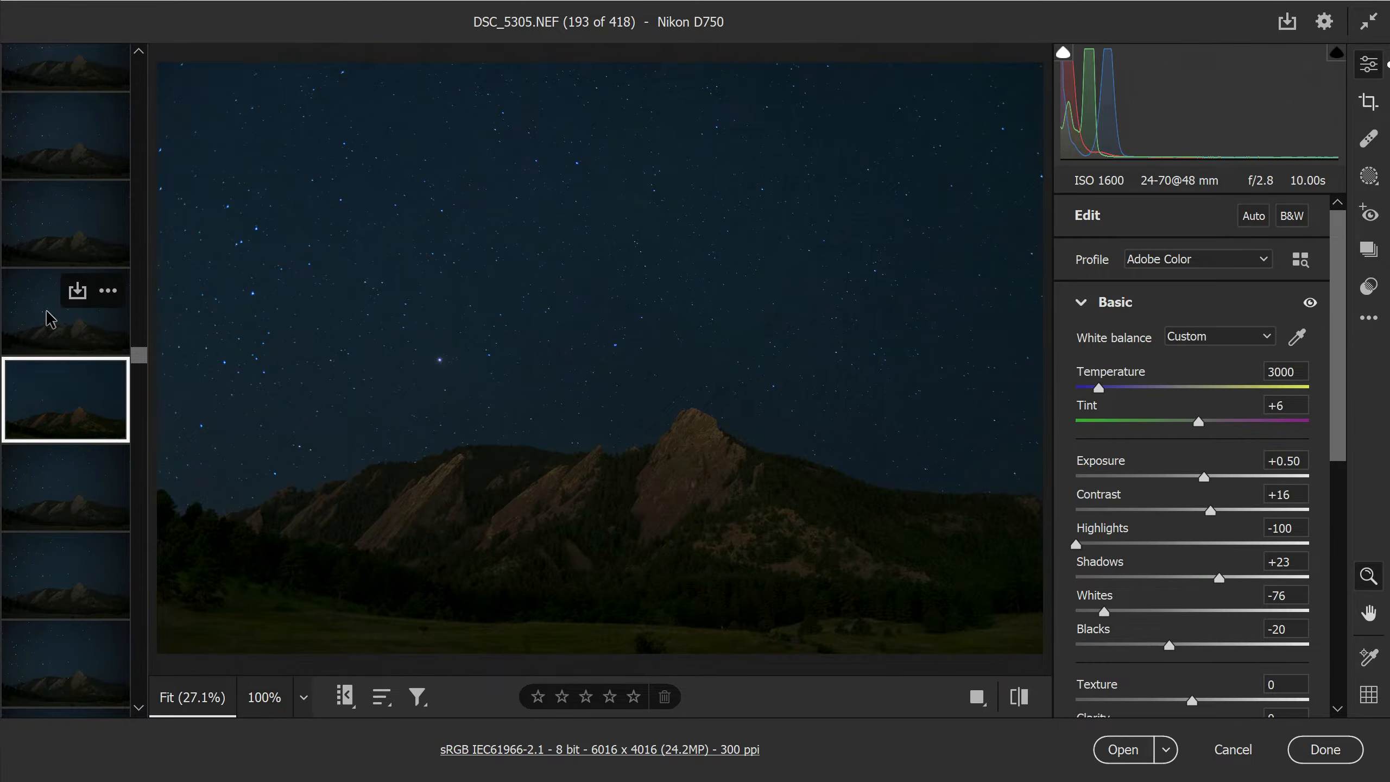
left_click(43, 335)
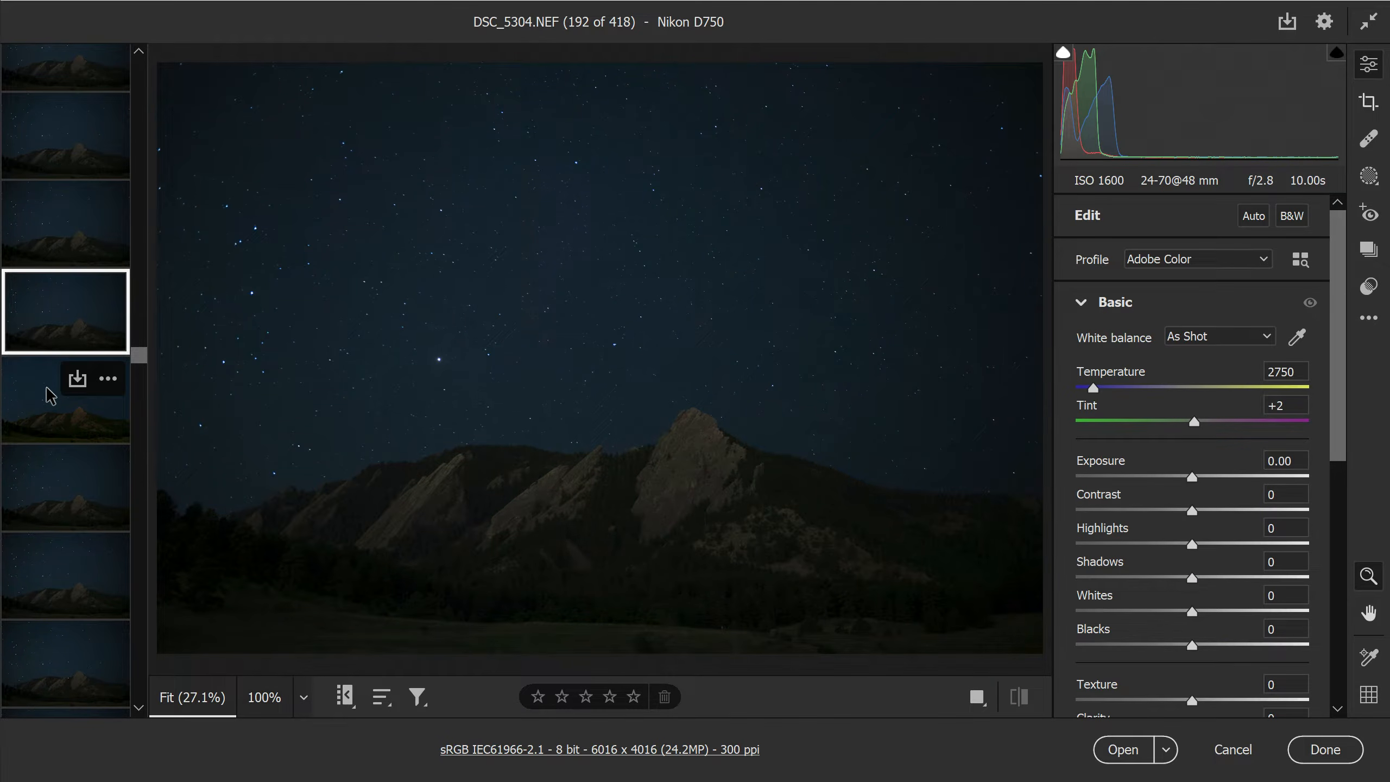
left_click(49, 395)
left_click(38, 326)
left_click(39, 401)
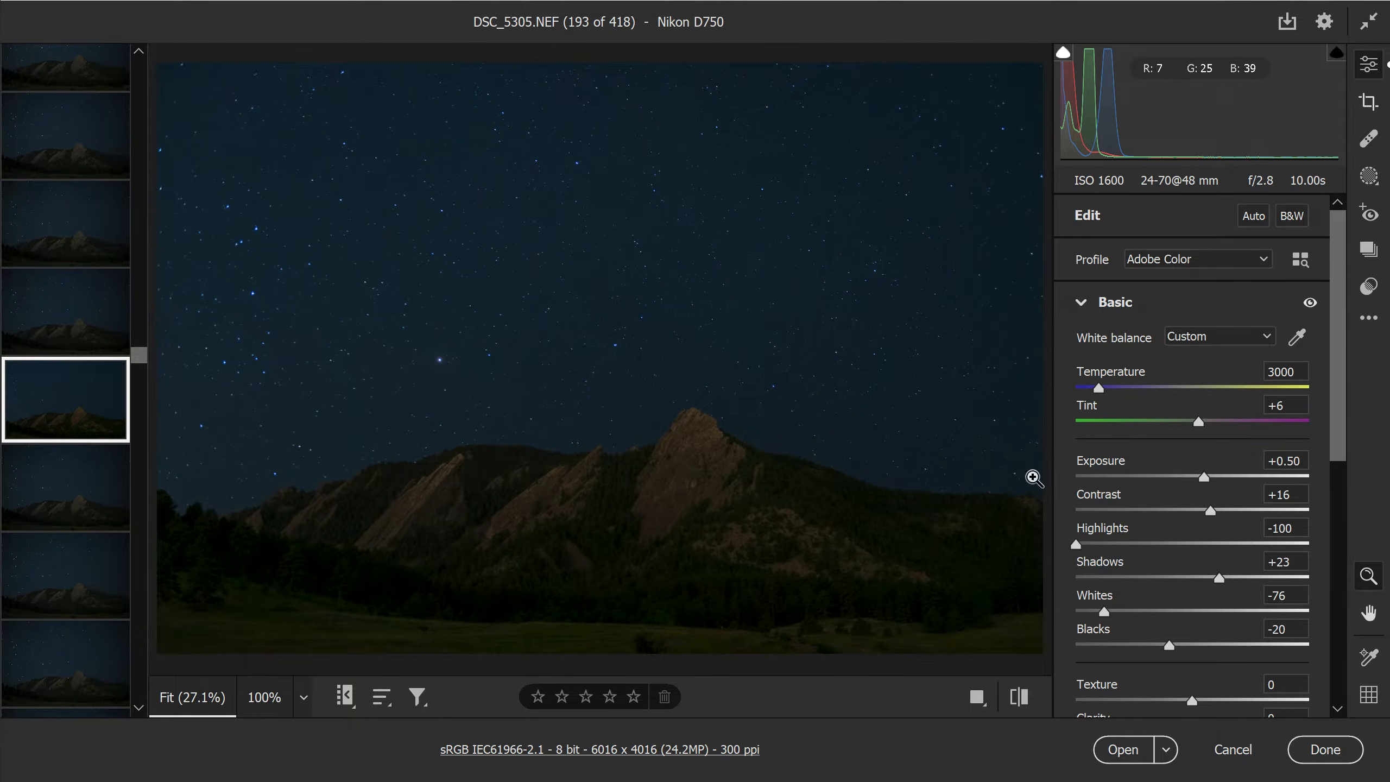
Turn off sharpening by setting Sharpening to 0 in the Detail adjustments.
scroll(1214, 532, "down", 6)
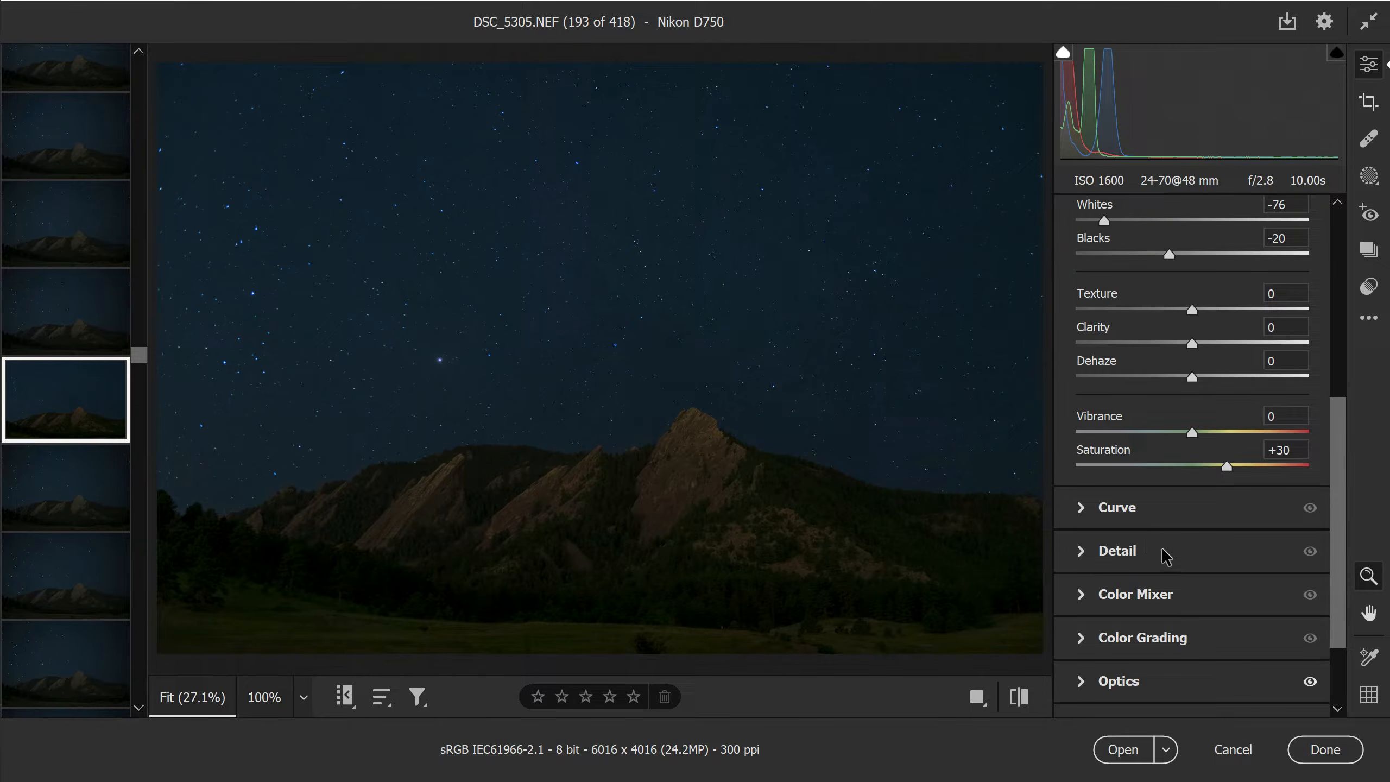
left_click(1133, 551)
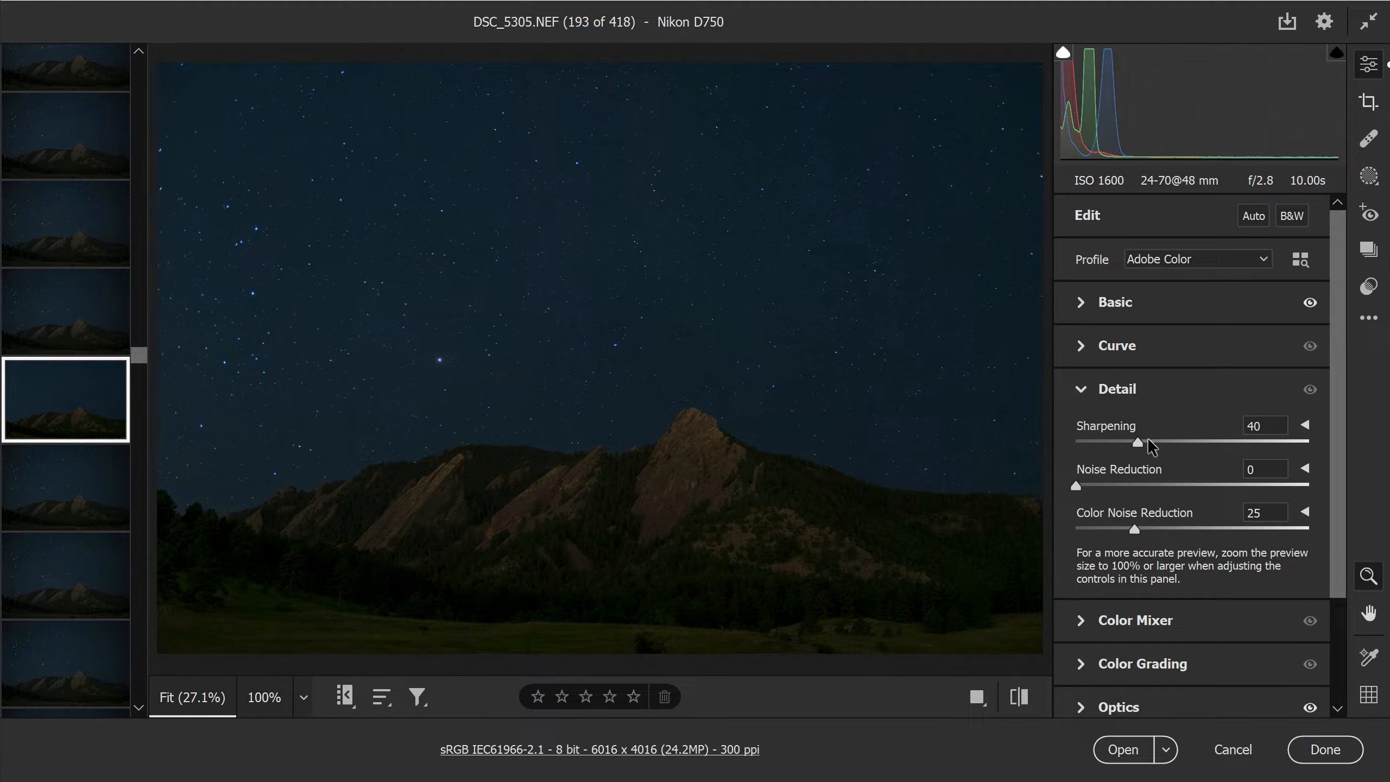
left_click_drag(1138, 442, 1075, 442)
Try Noise Reduction at 15 and 42, inspecting the stars and the rocky ridge up close.
left_click_drag(589, 413, 784, 491)
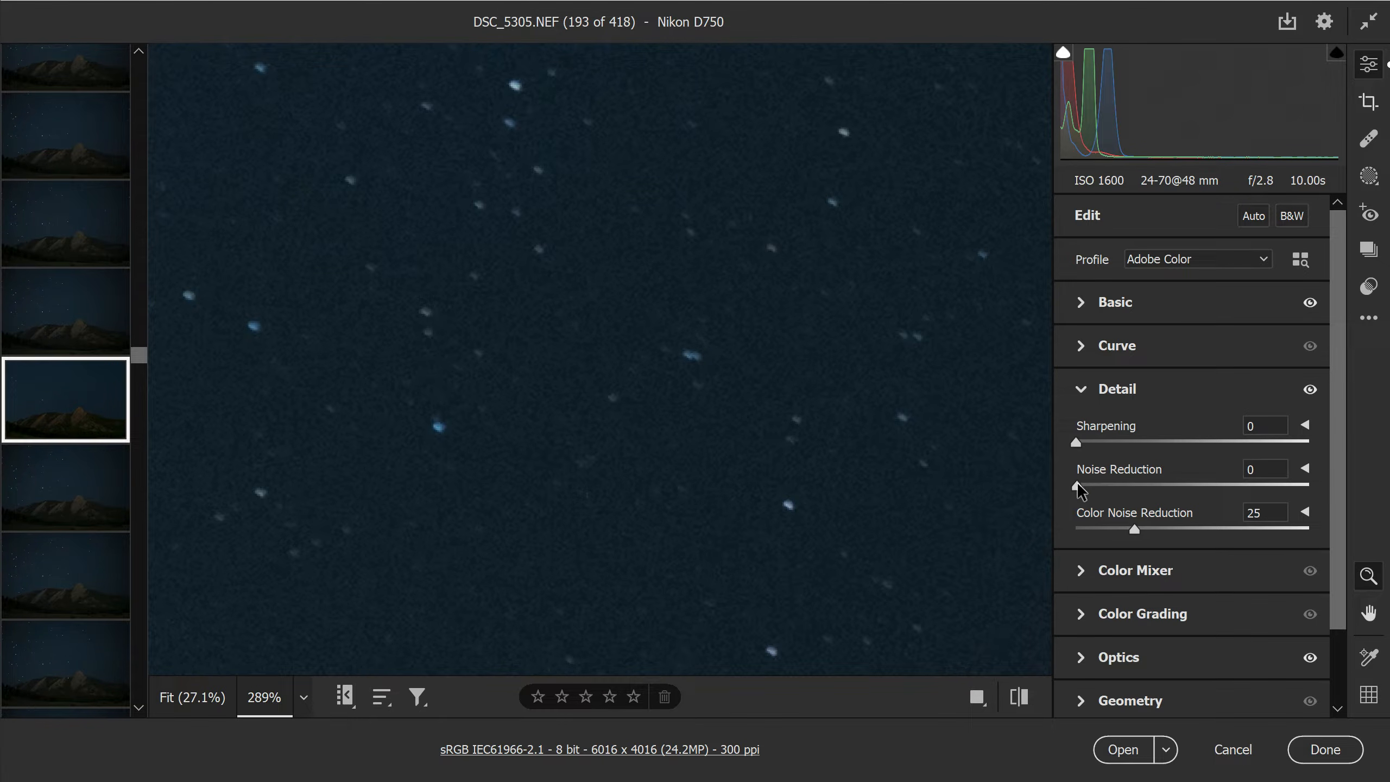
left_click_drag(1078, 489, 1111, 495)
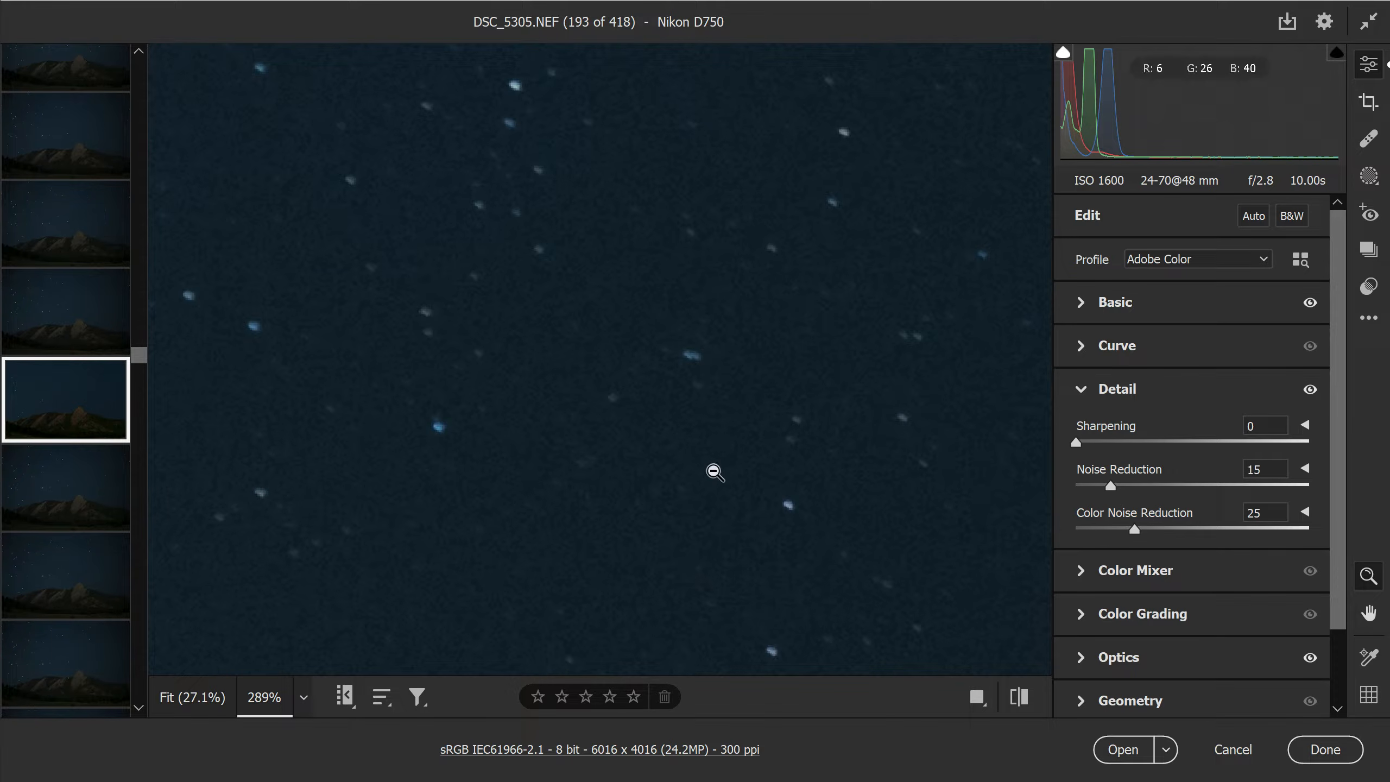
left_click_drag(1113, 489, 1173, 490)
key("space")
left_click_drag(801, 603, 683, 198)
left_click_drag(695, 504, 745, 326)
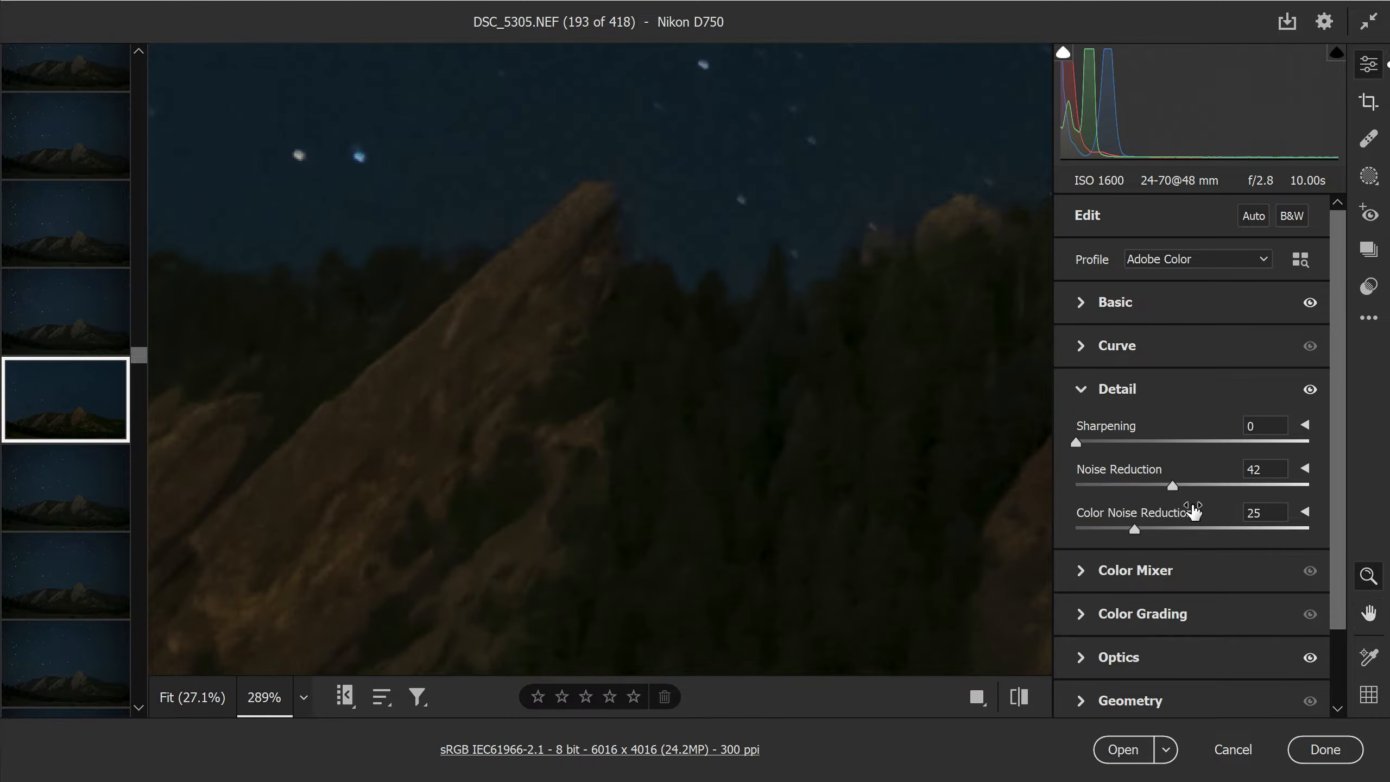
Set Noise Reduction to 12 and fit the whole image in view.
left_click_drag(1093, 485, 1104, 492)
left_click(304, 697)
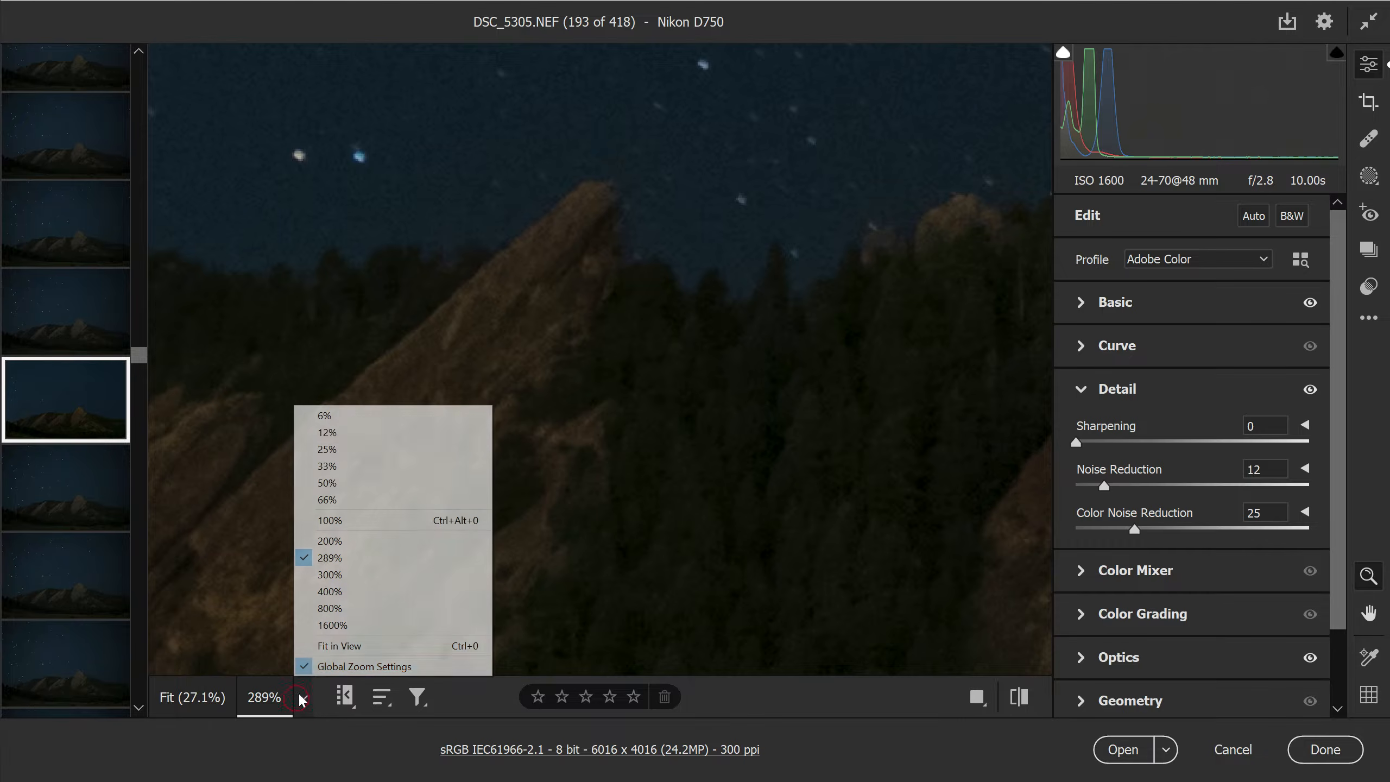
left_click(317, 647)
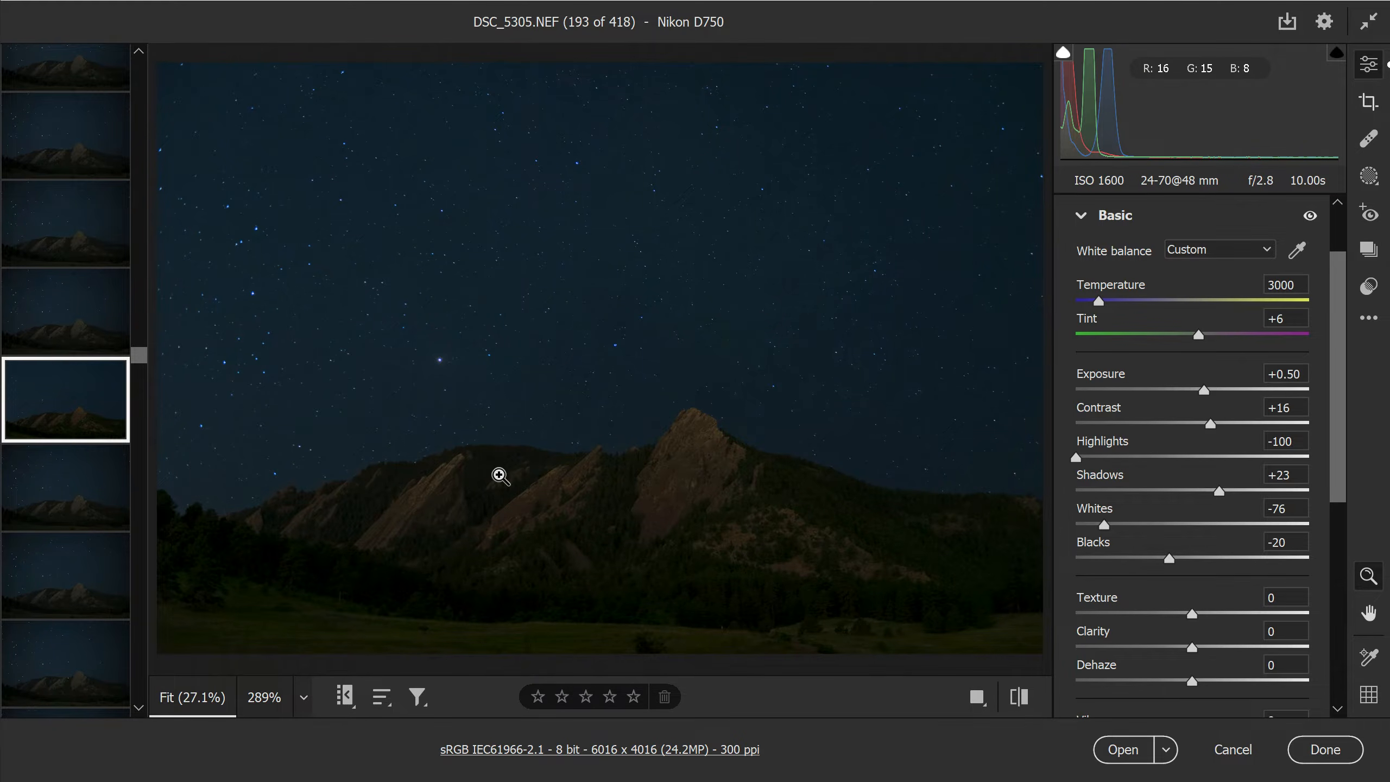
Select all frames and synchronize DSC_5305.NEF's settings to them using the Default subset.
mouse_move(110, 439)
key("ctrl+a")
mouse_move(104, 481)
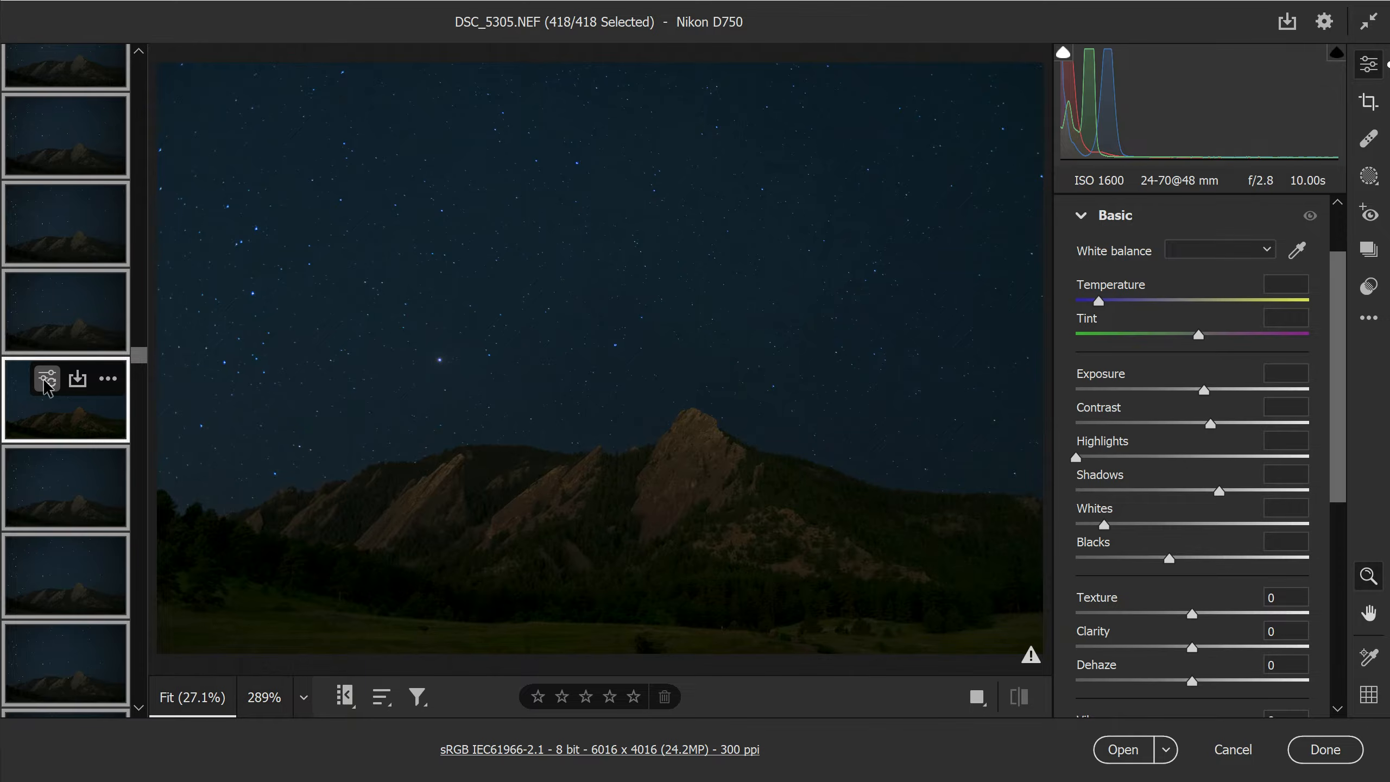
left_click(47, 384)
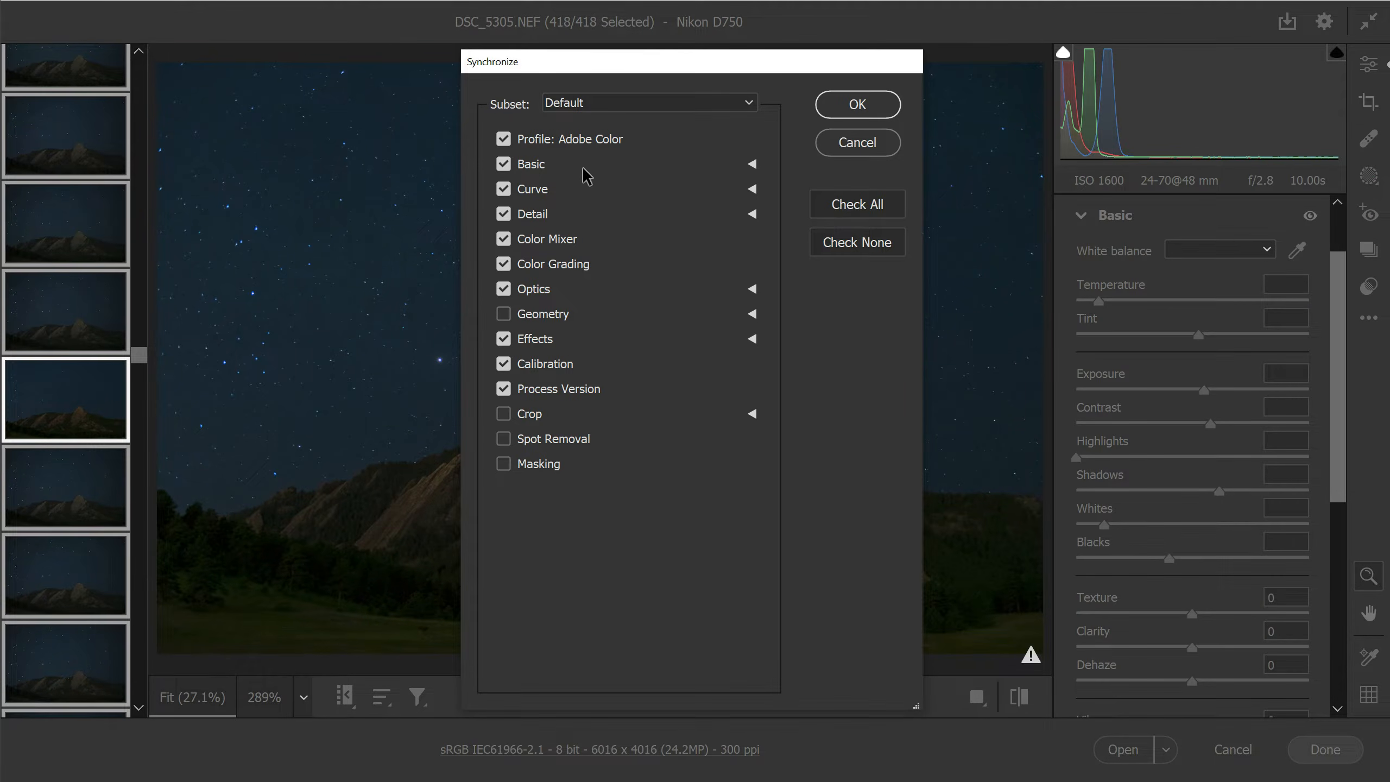
left_click(856, 105)
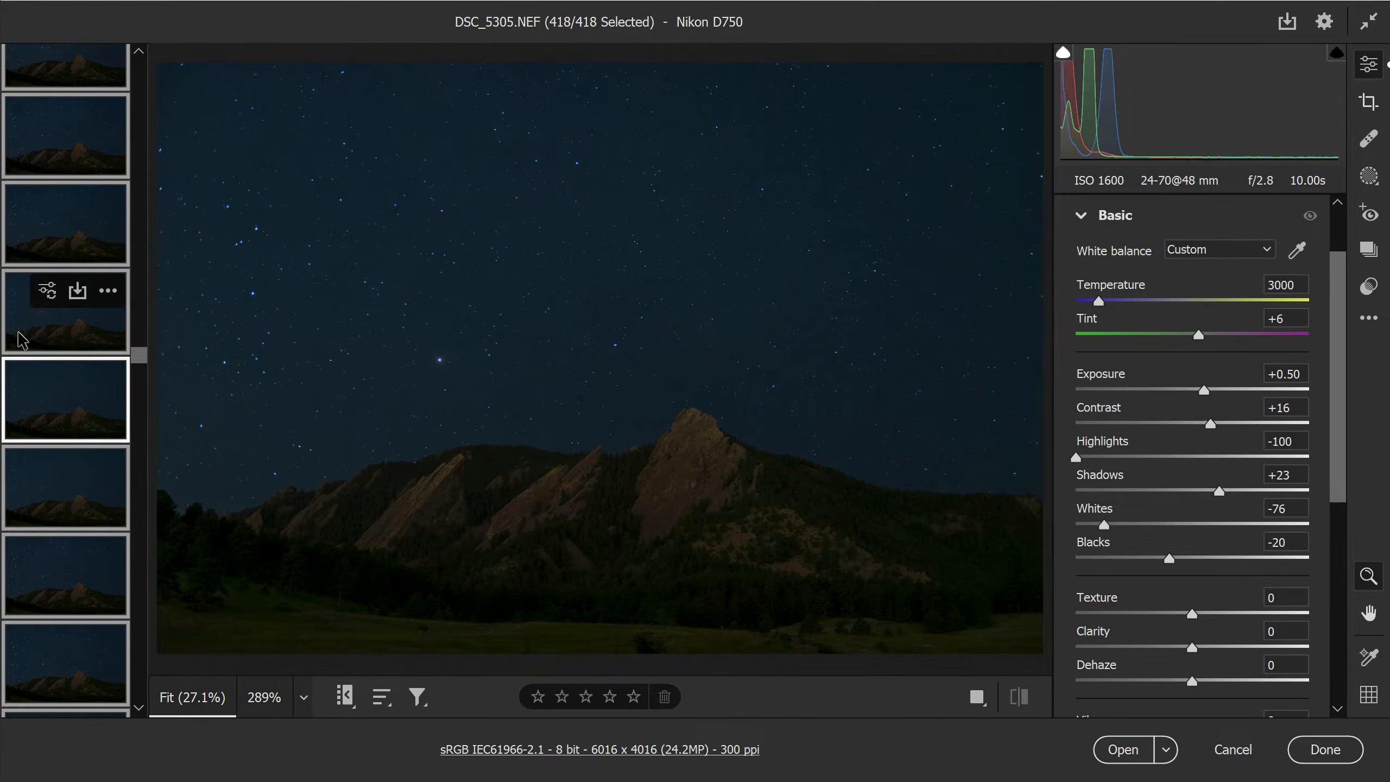
Check the synchronized edits on DSC_5304.NEF, the first frame and frames near the end of the sequence.
left_click(55, 331)
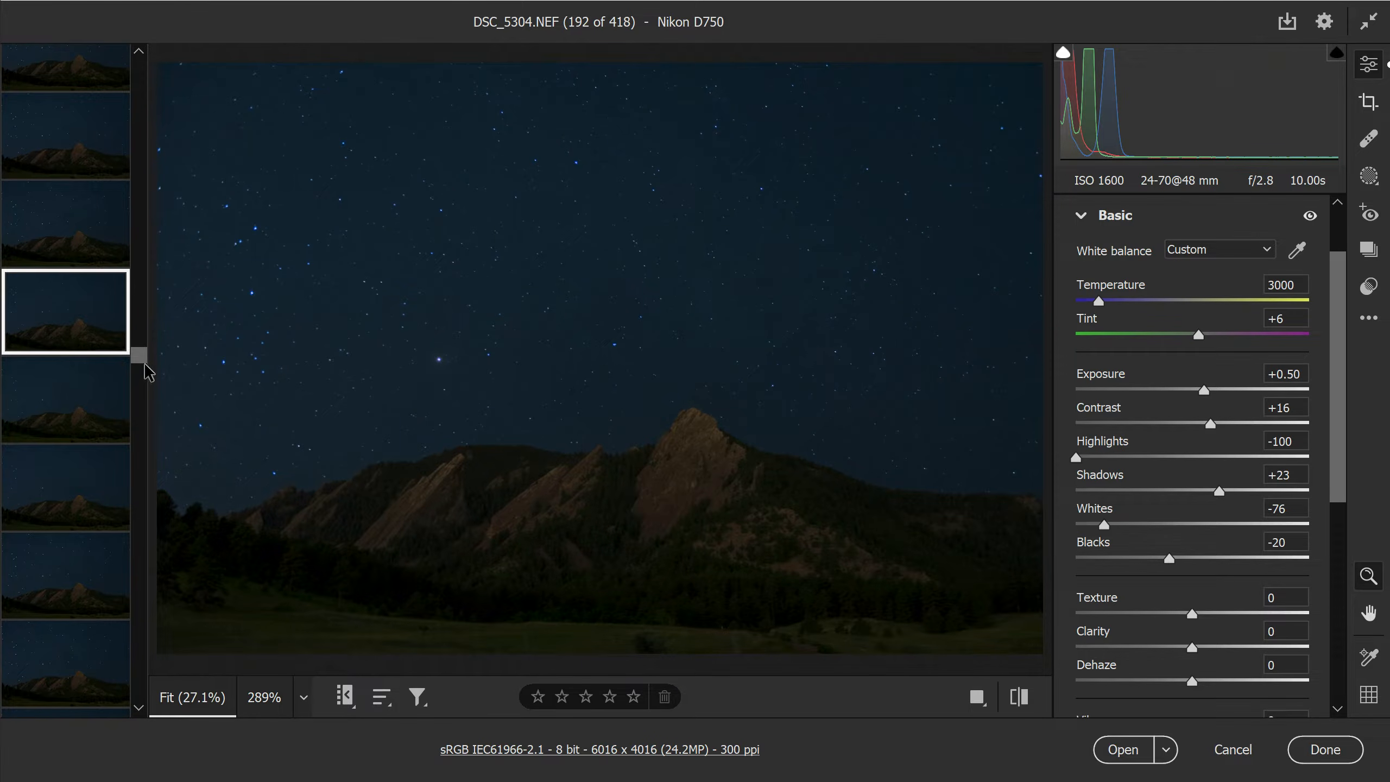
left_click_drag(138, 362, 141, 102)
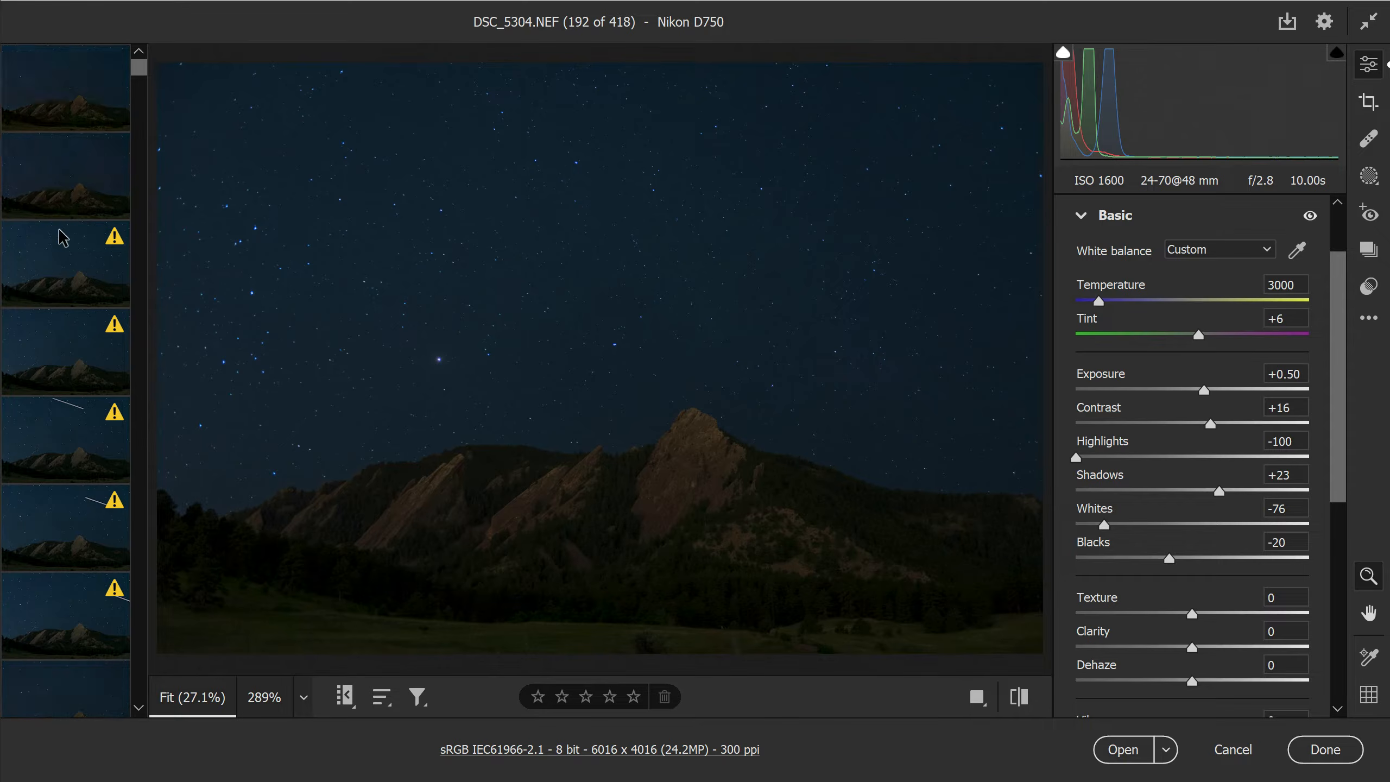
left_click(44, 104)
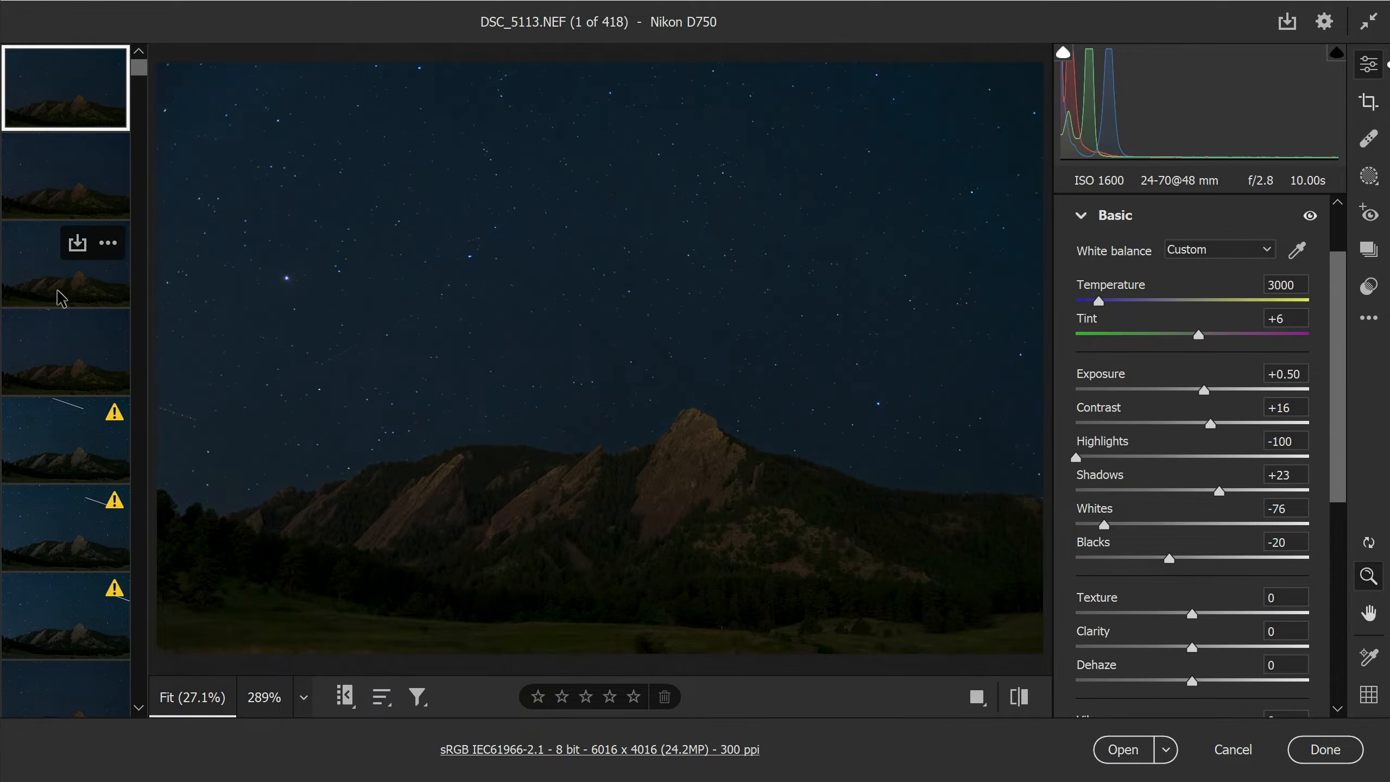
left_click_drag(138, 71, 137, 696)
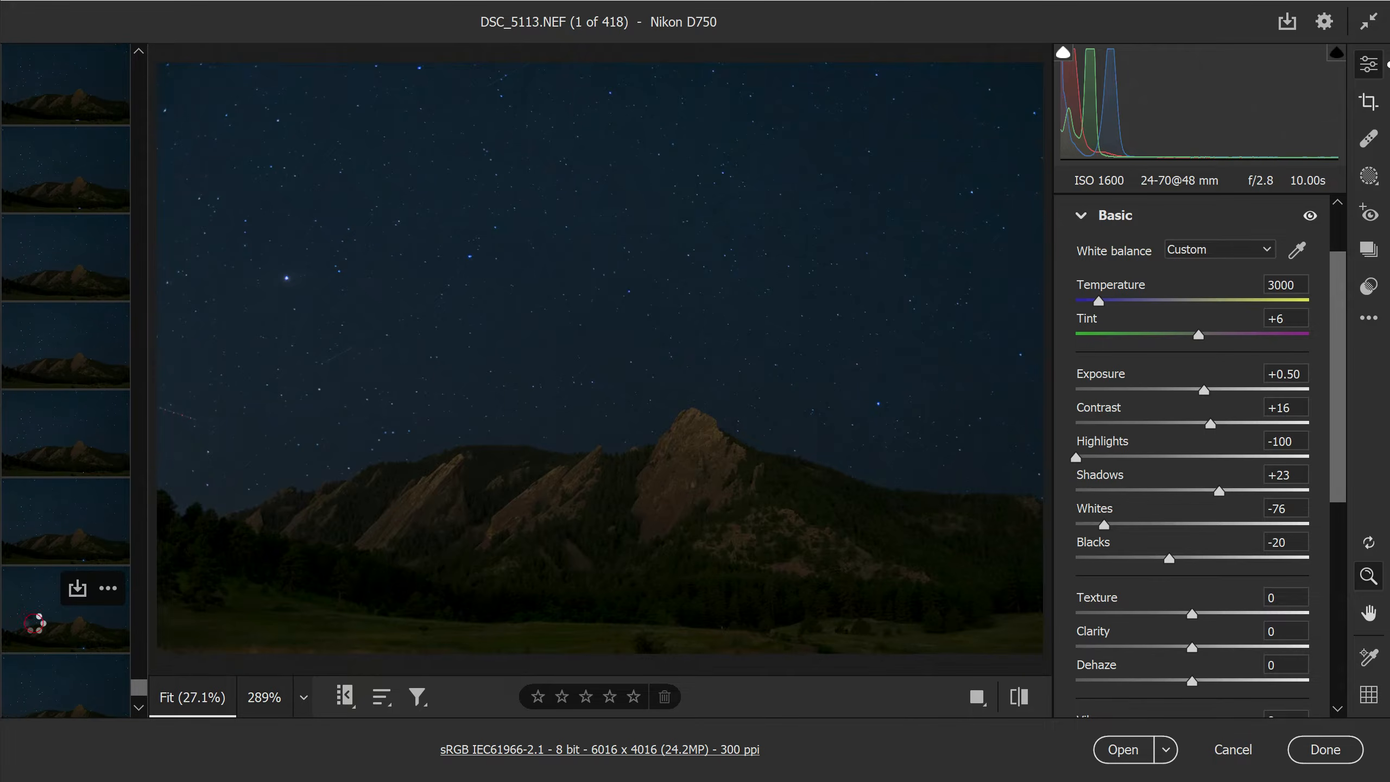
left_click(35, 624)
scroll(44, 607, "down", 5)
left_click(46, 605)
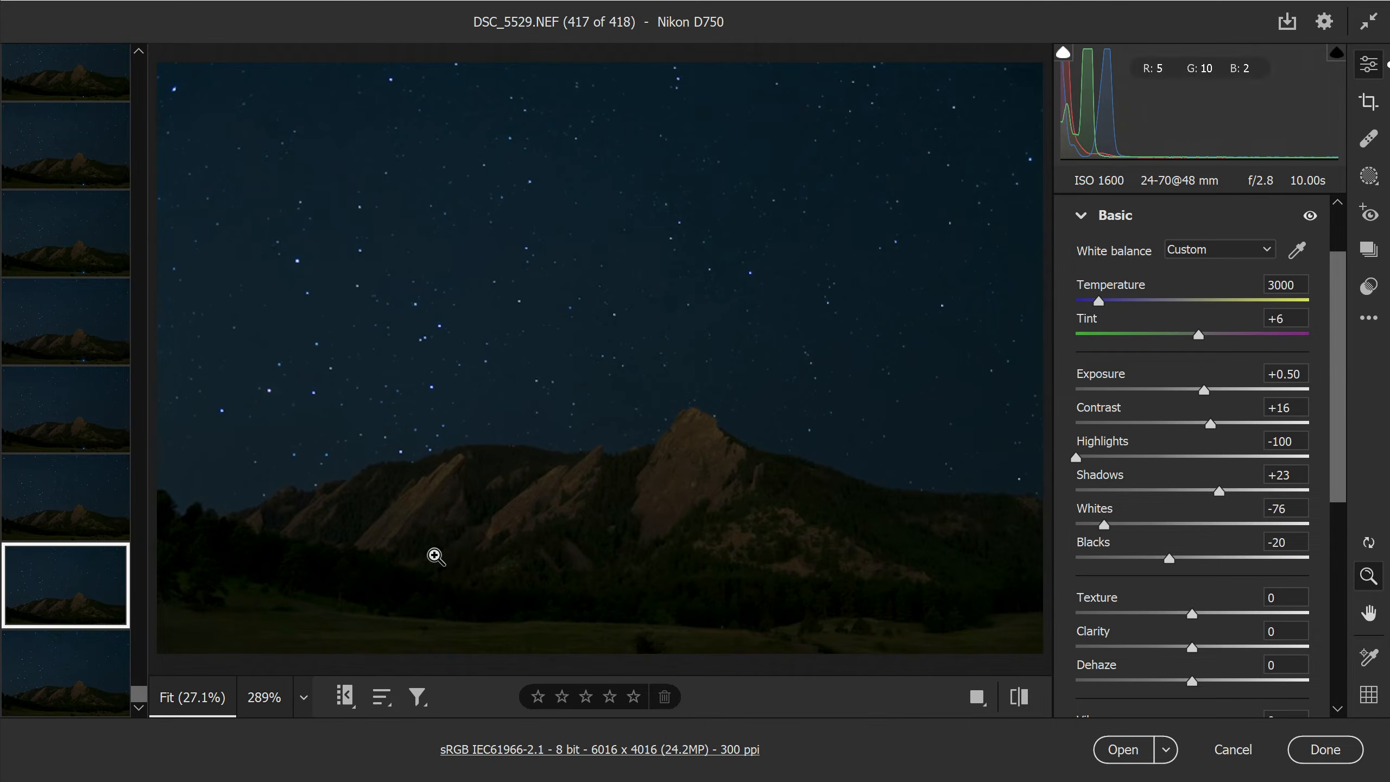
Try healing the straight light trail in the sky of DSC_5227.NEF with a size 30 Heal brush, and delete the heal spot.
left_click_drag(139, 700, 129, 252)
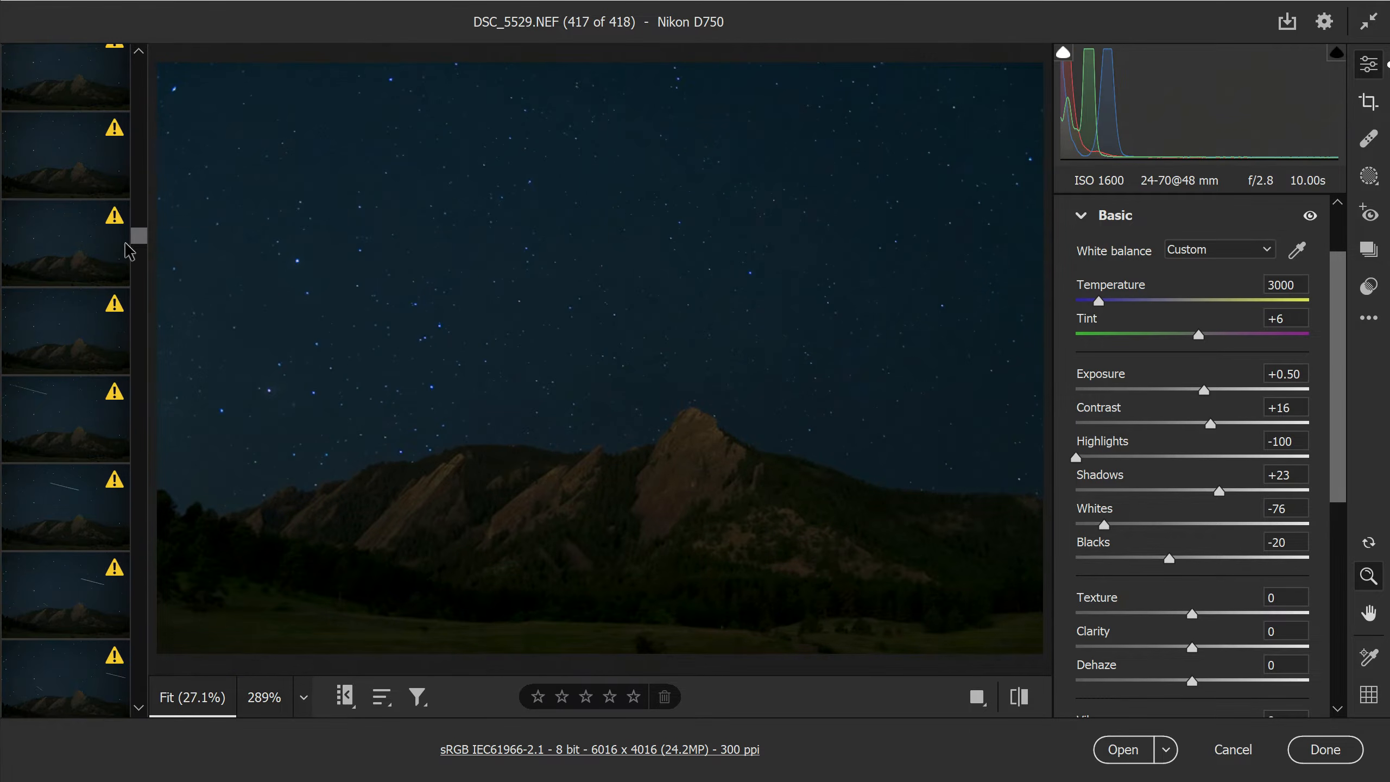
left_click(55, 426)
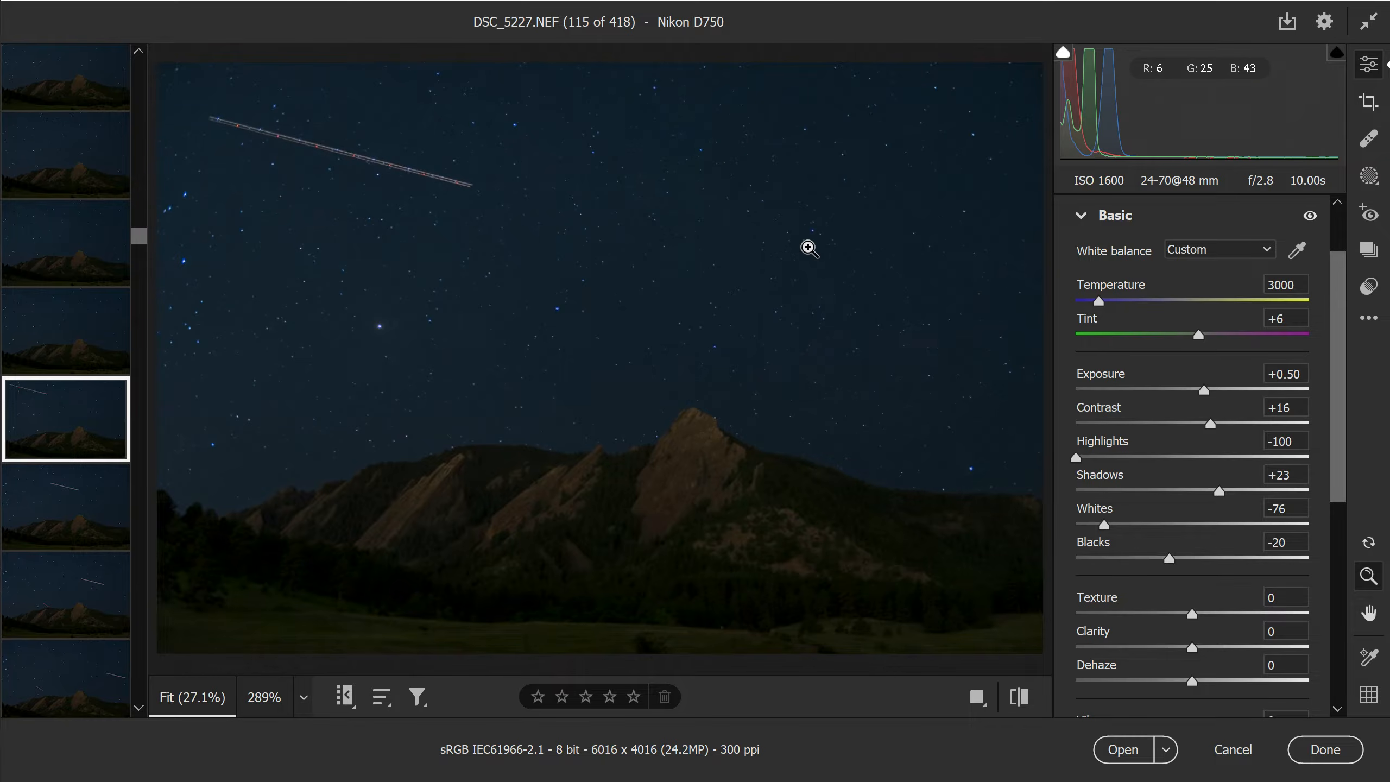
left_click(1372, 145)
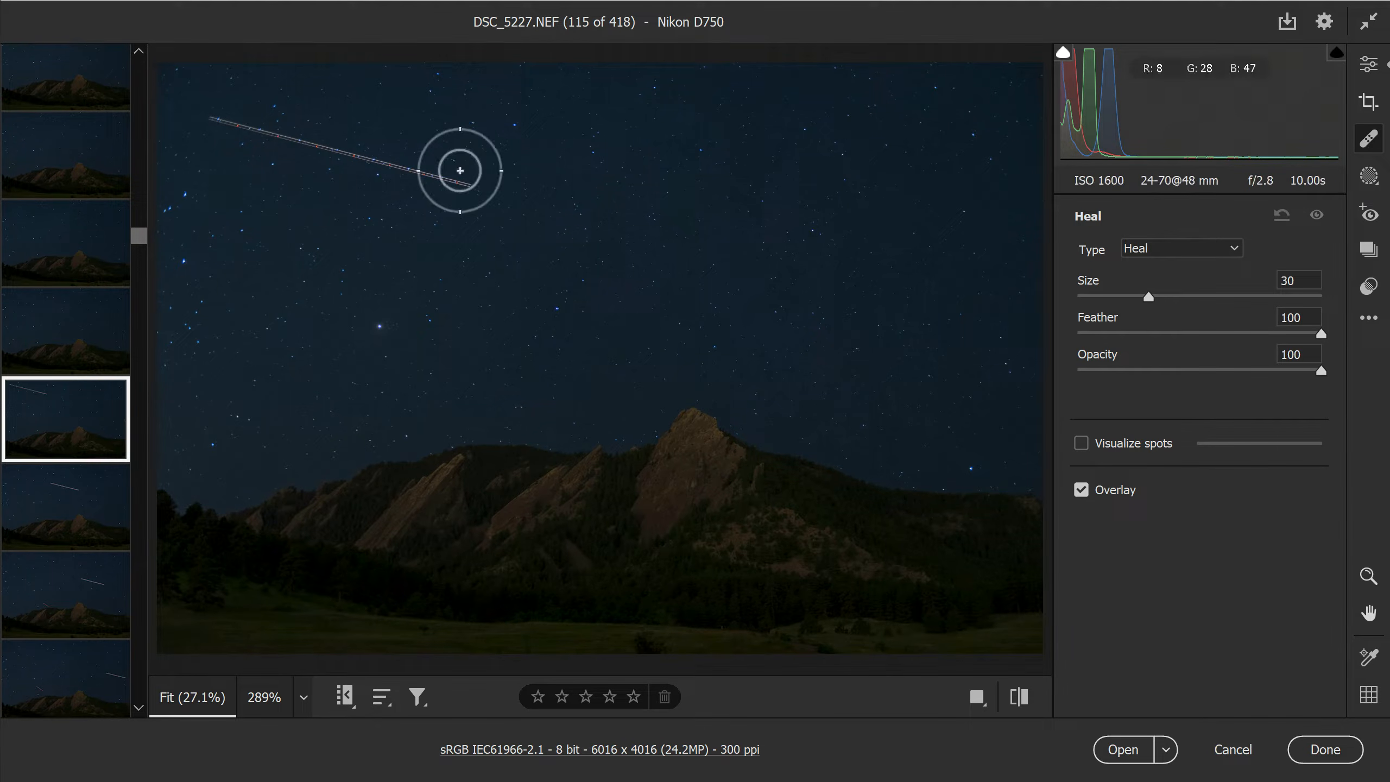
left_click_drag(215, 120, 469, 189)
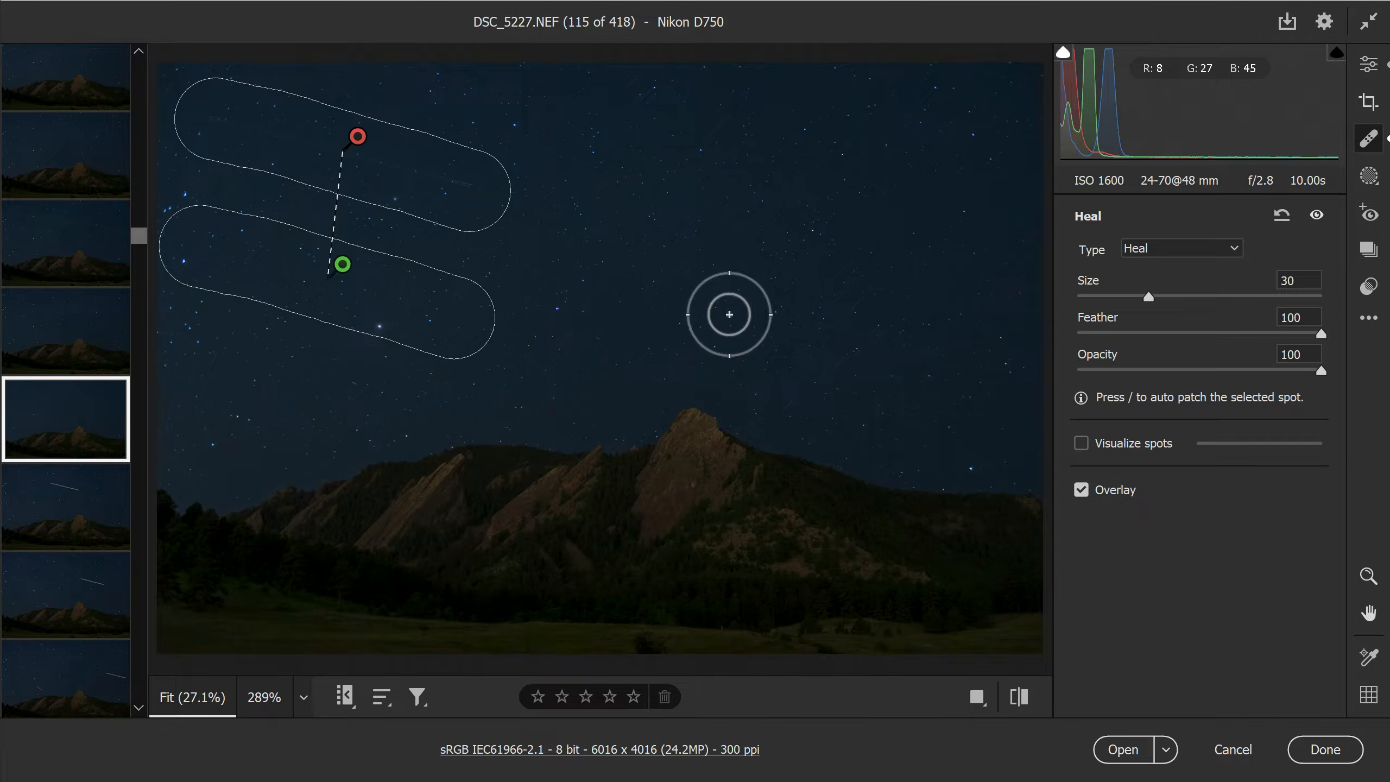
key("Delete")
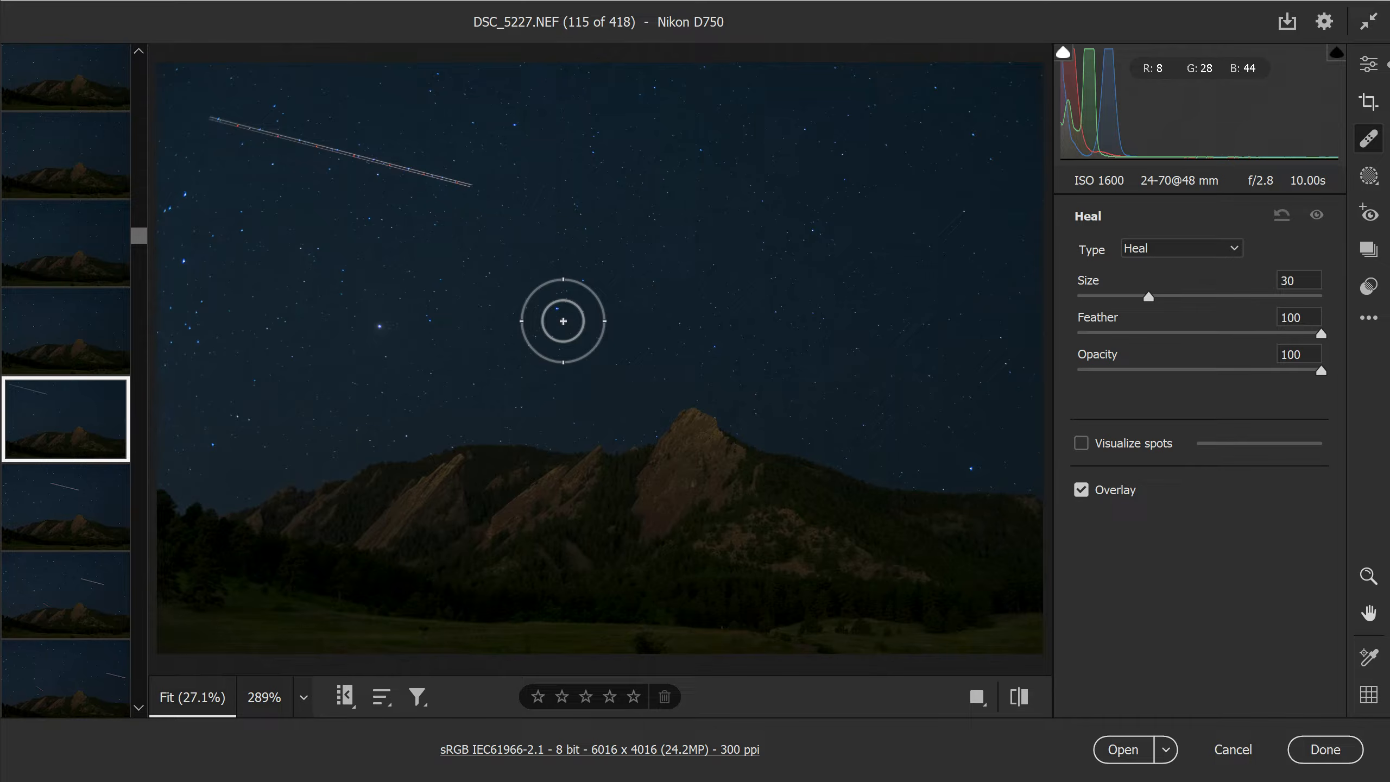
Select all frames in the sequence and open the save options for exporting them.
left_click(40, 357)
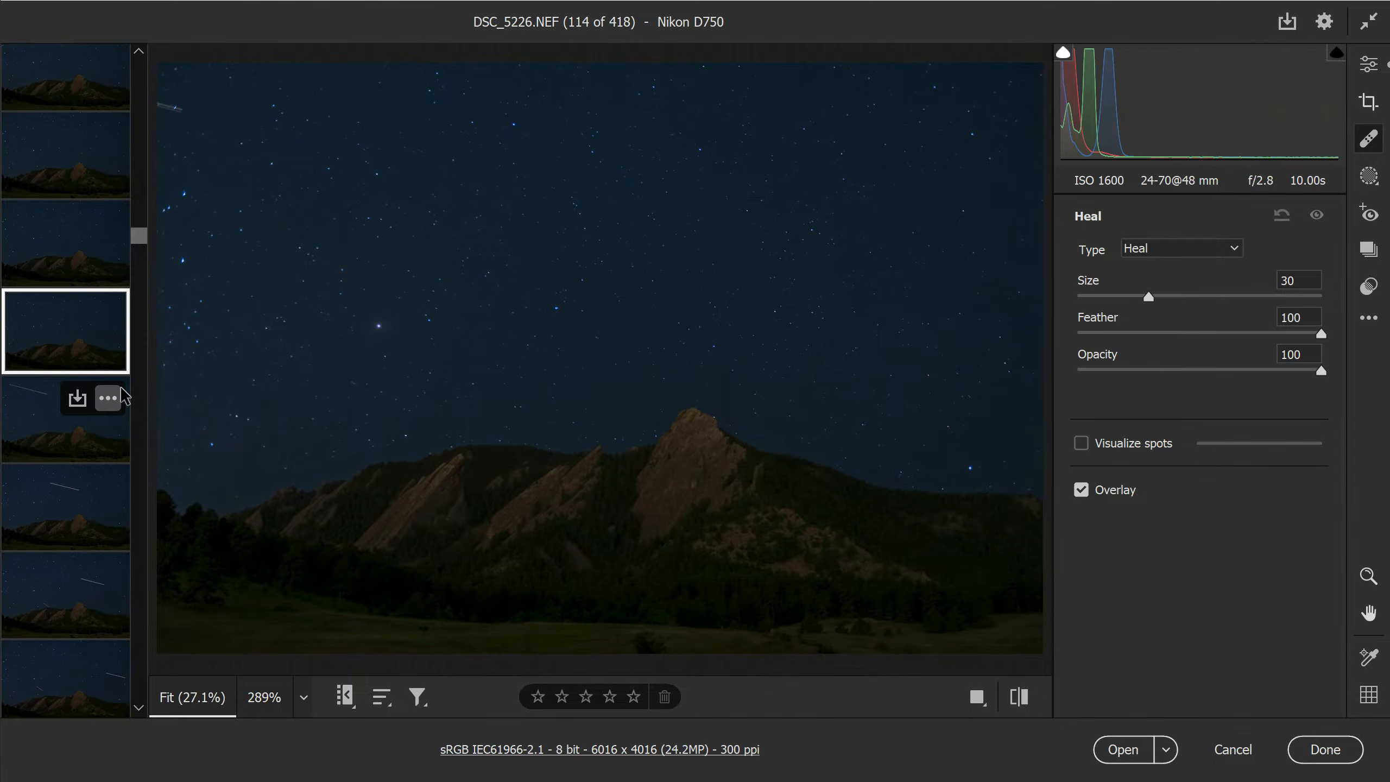
key("ctrl+a")
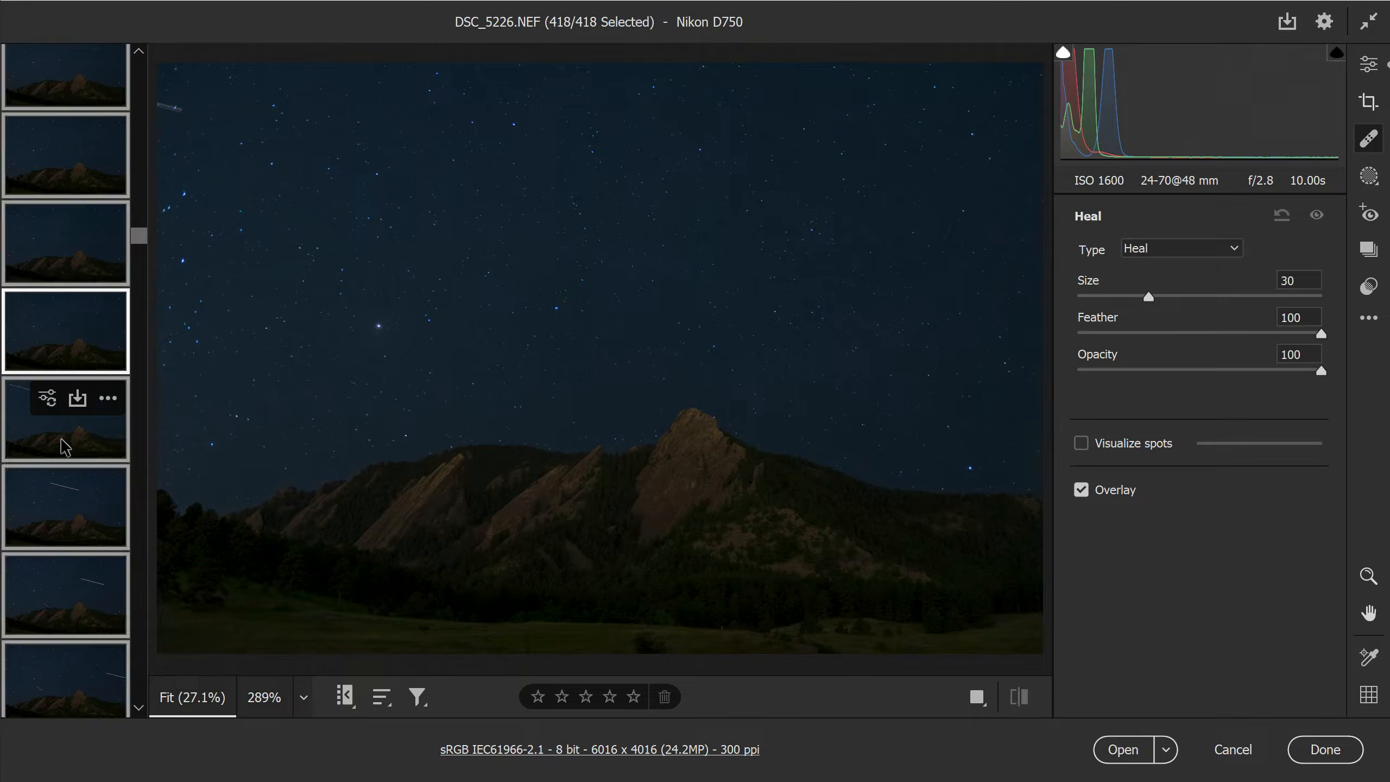
scroll(69, 452, "down", 1)
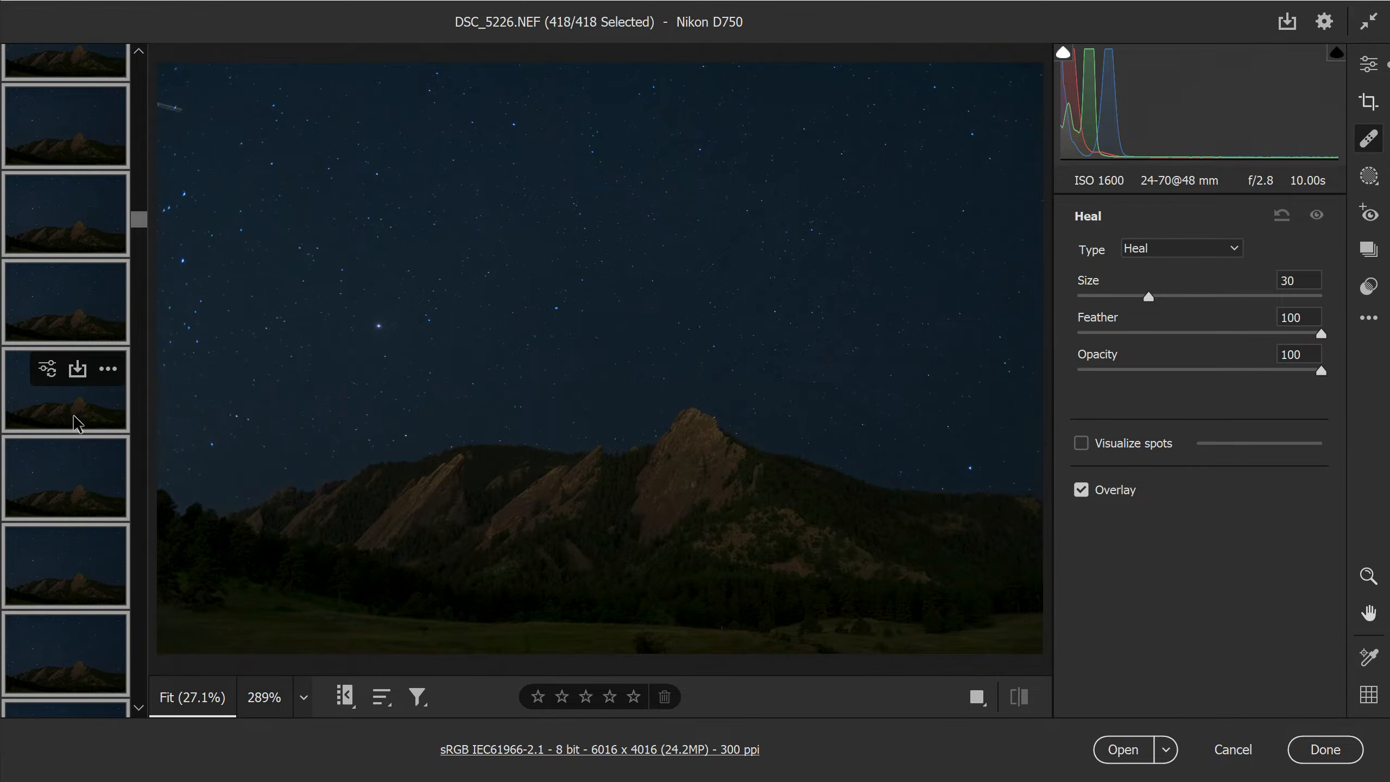
right_click(72, 417)
mouse_move(126, 408)
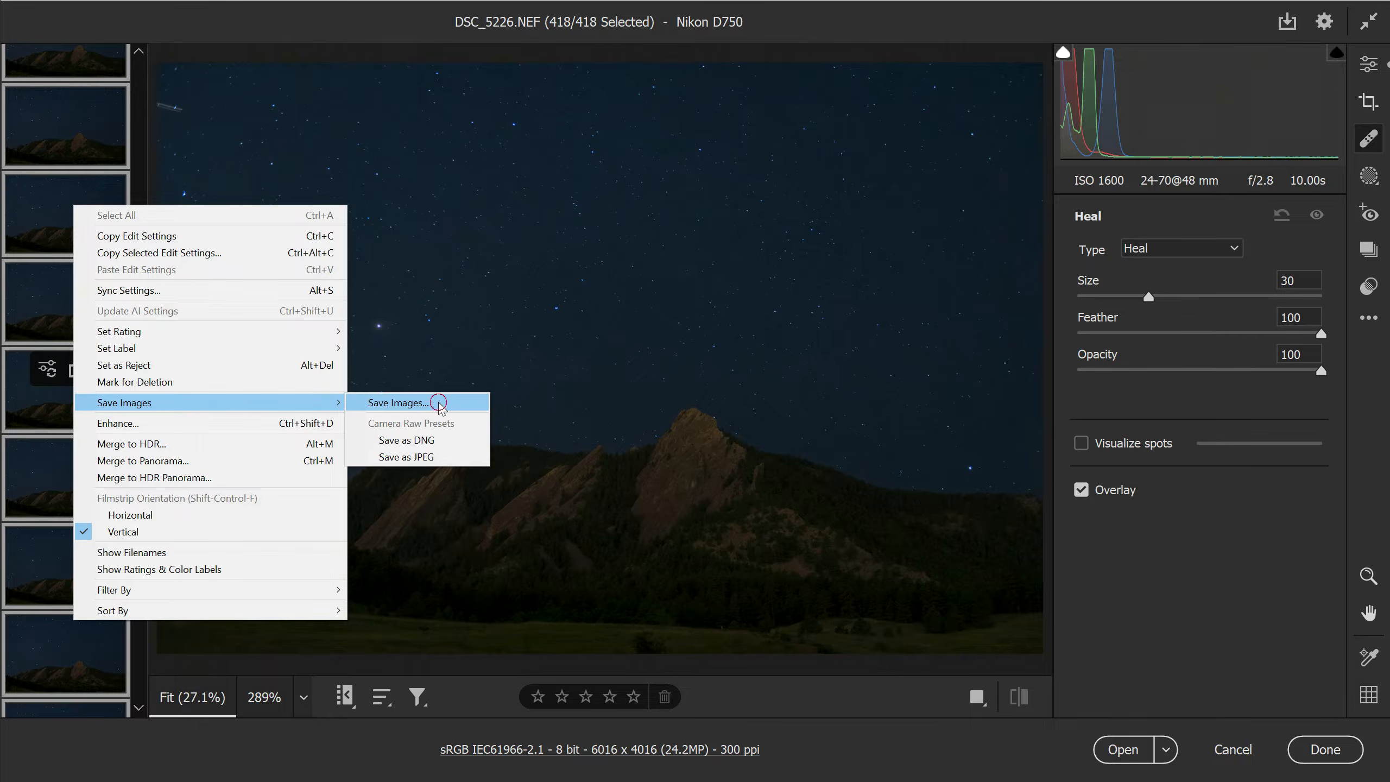
left_click(439, 404)
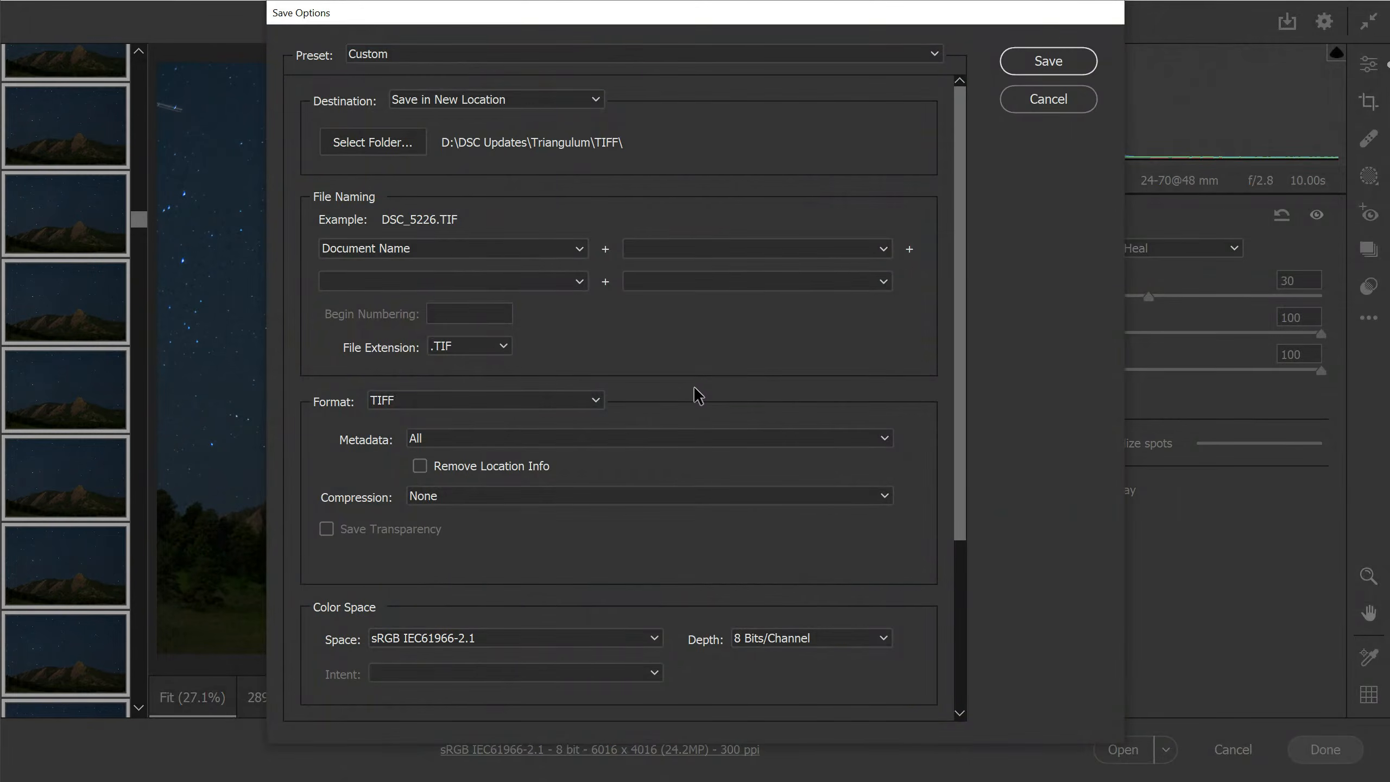
Set the export to .JPG files named with a 3 Digit Serial Number, keeping the High (8-9) quality.
left_click(495, 350)
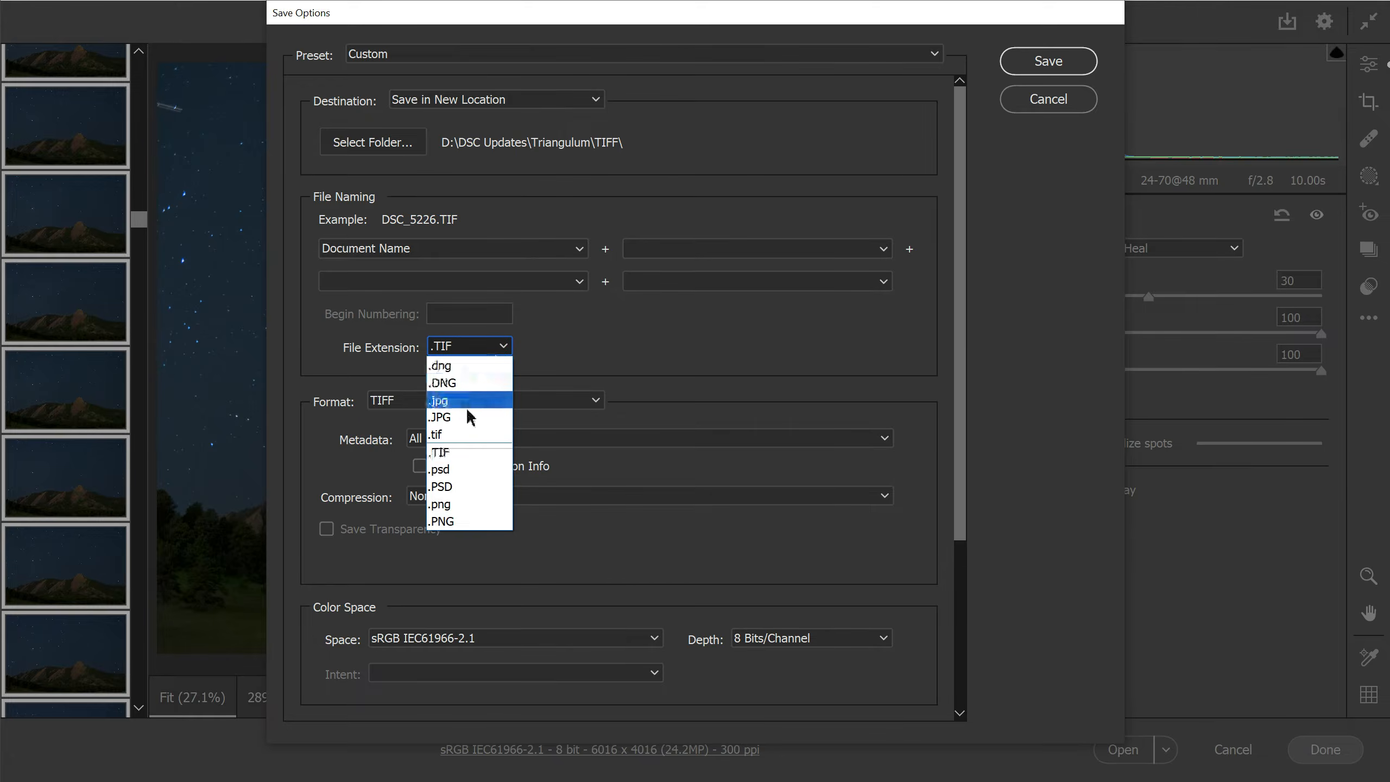
left_click(448, 416)
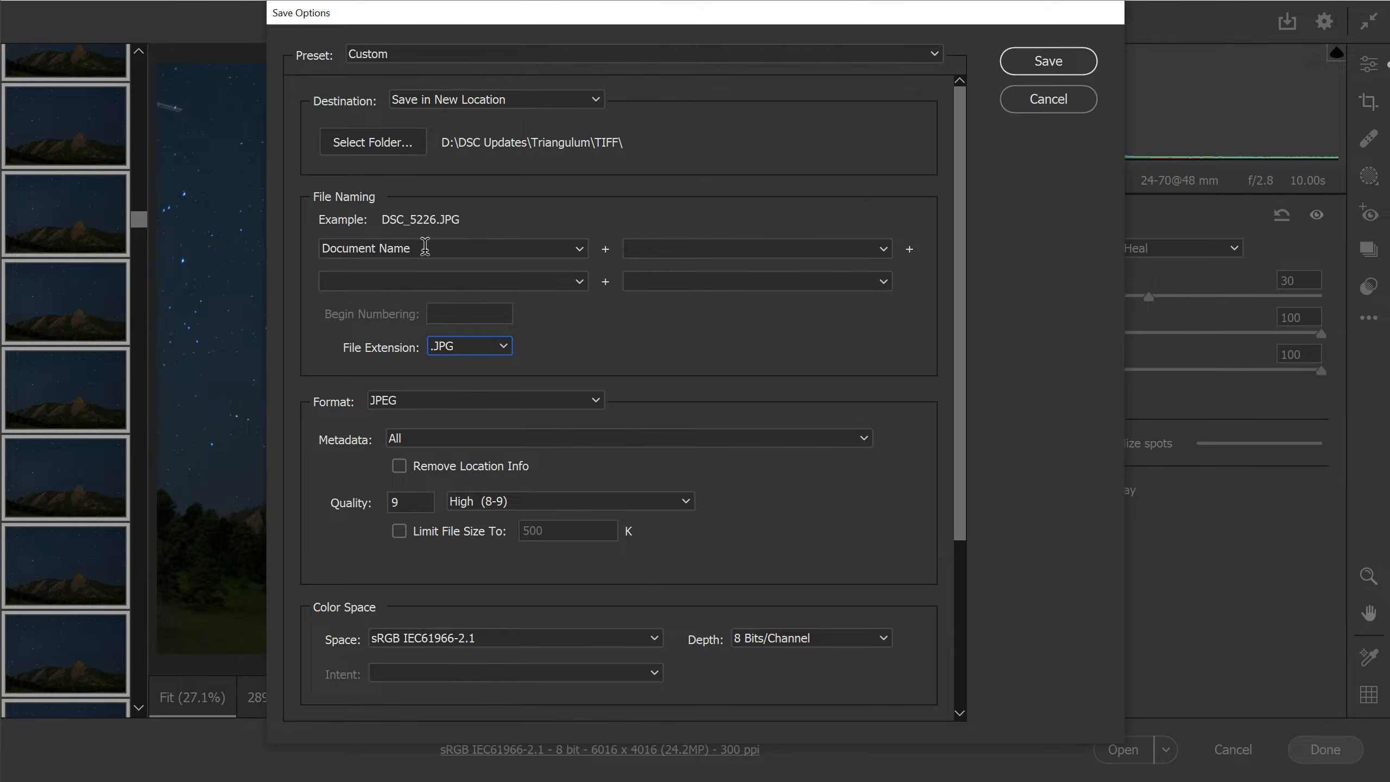
left_click(579, 251)
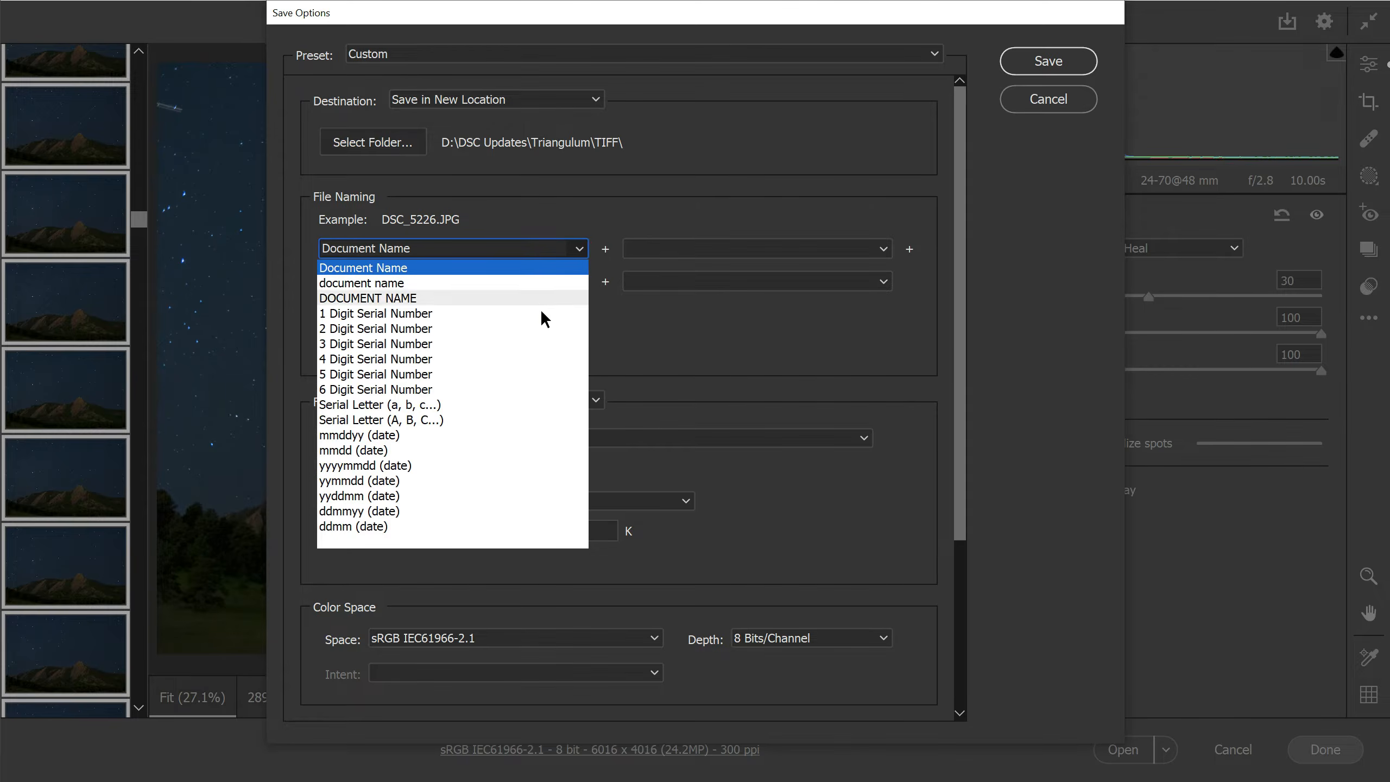
left_click(534, 344)
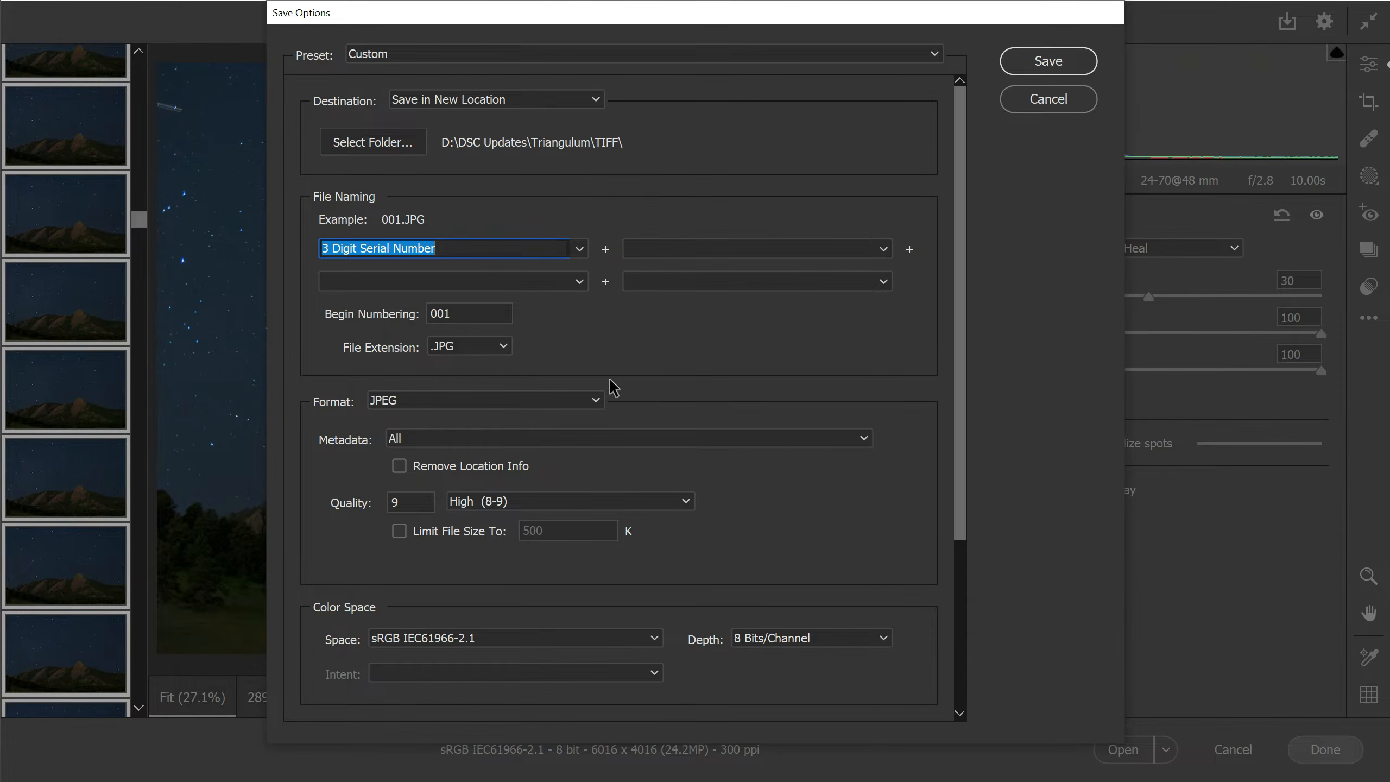
left_click(528, 503)
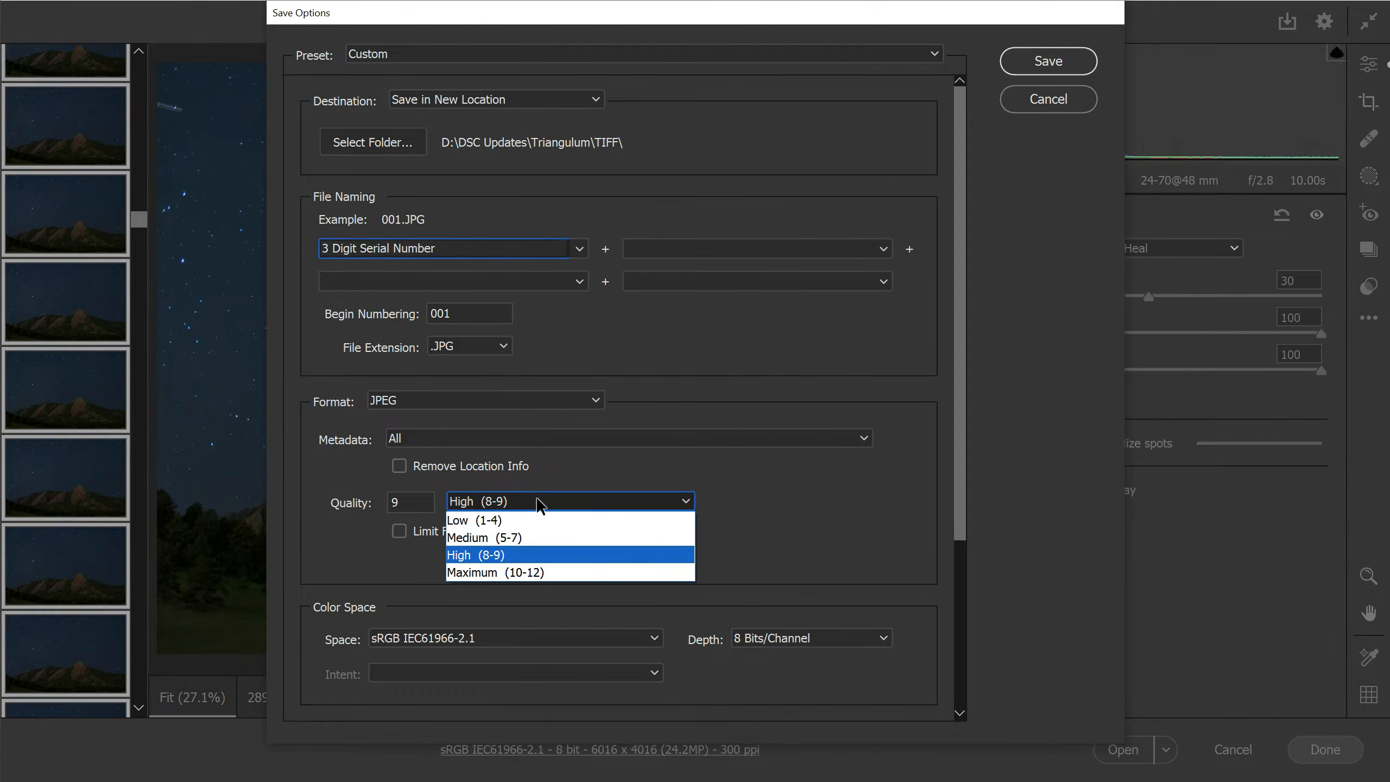
left_click(545, 502)
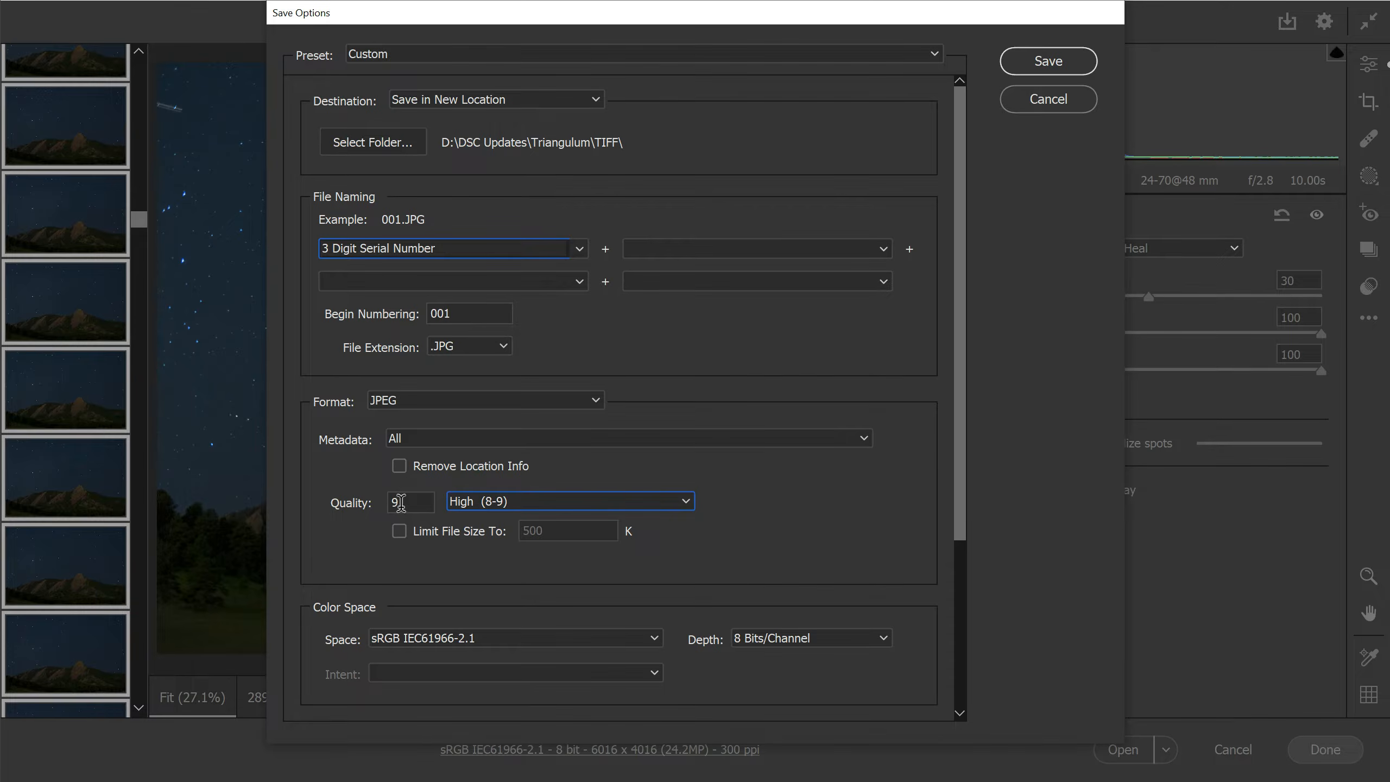
left_click(584, 499)
left_click(576, 502)
Create a JPEG folder inside the Boulder folder and set it as the export destination.
left_click(366, 140)
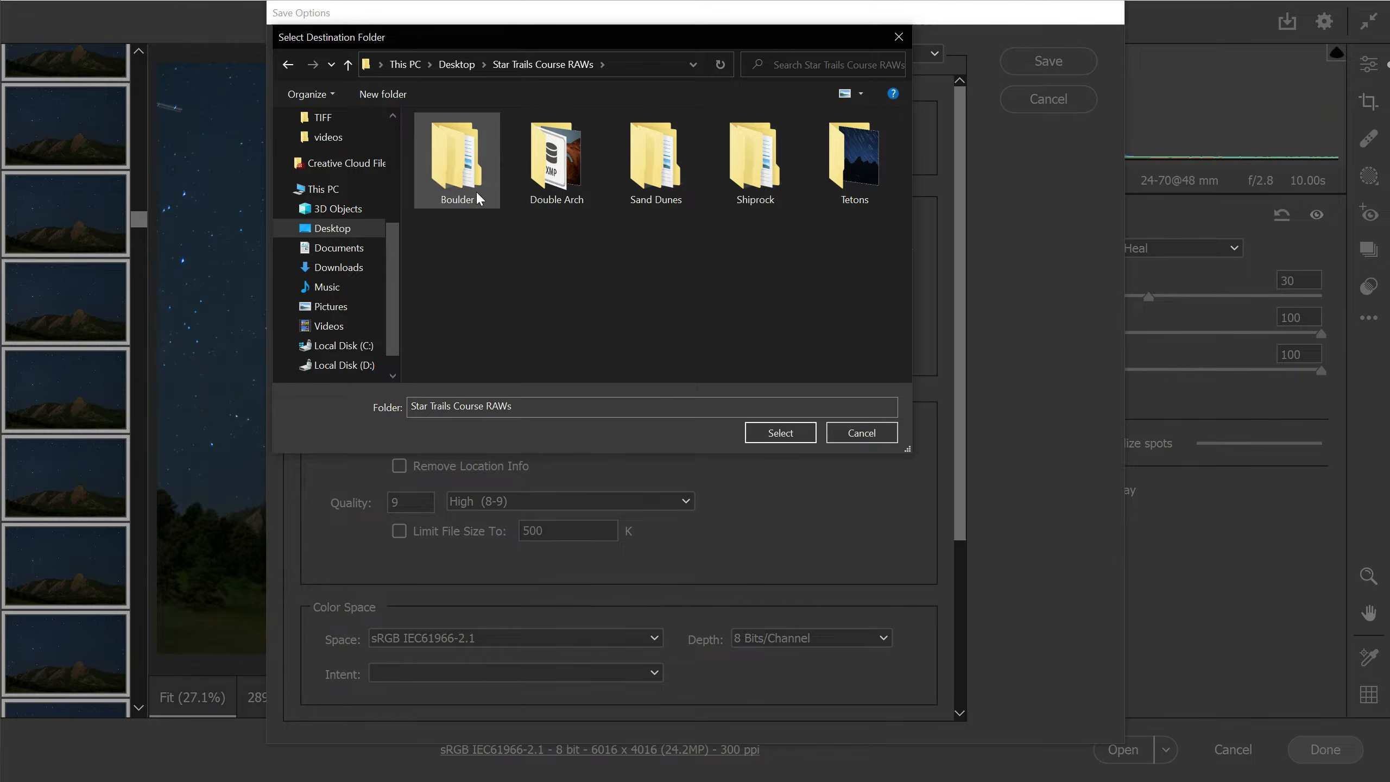
double_click(457, 156)
right_click(524, 230)
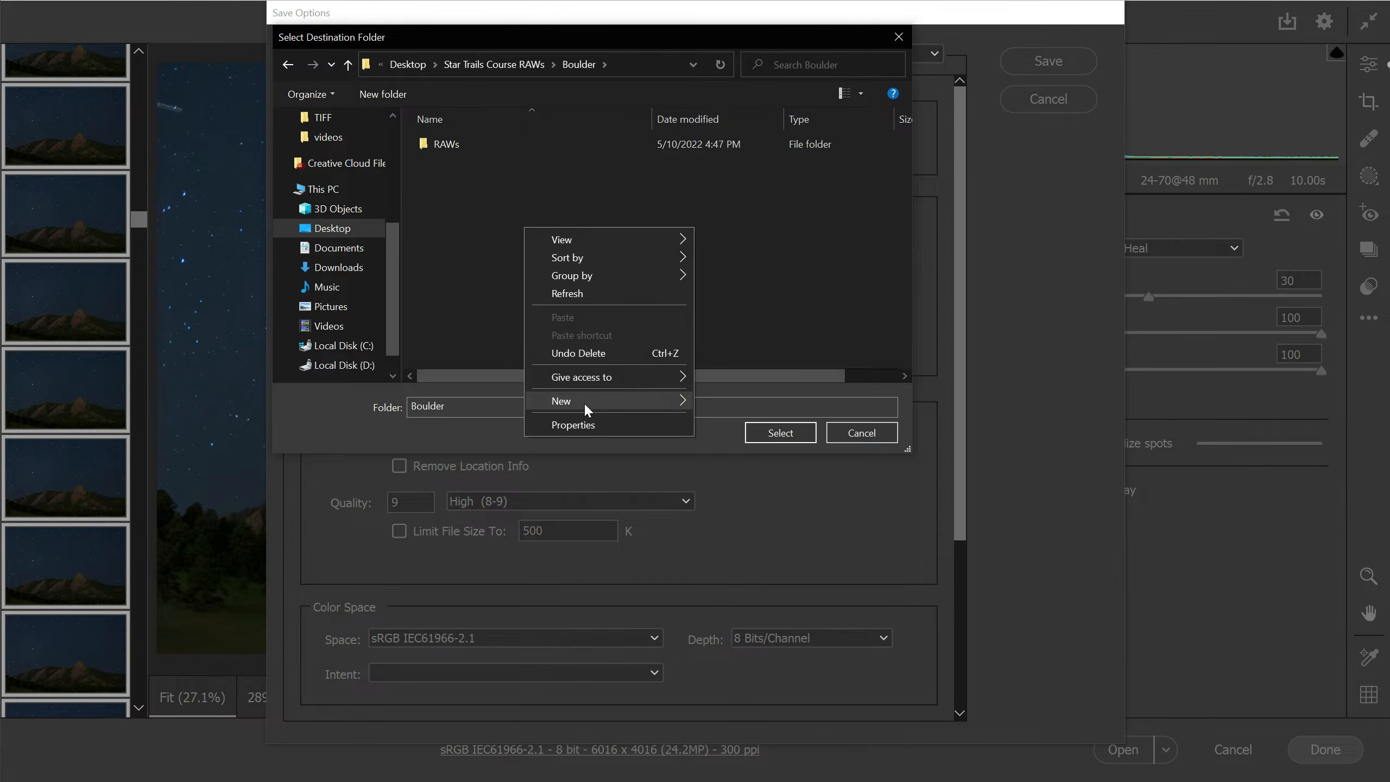
mouse_move(583, 401)
left_click(728, 400)
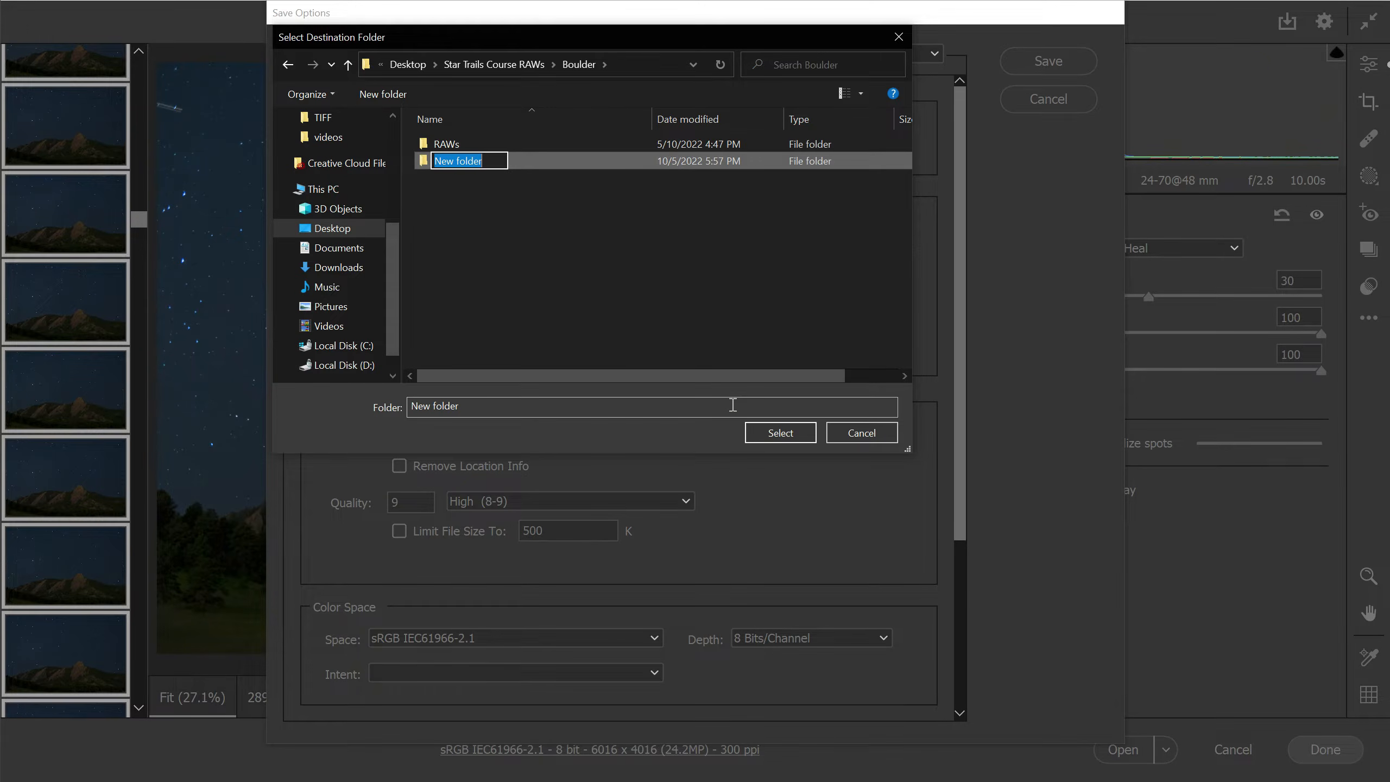
type("JPEG")
key("Return")
key("Return")
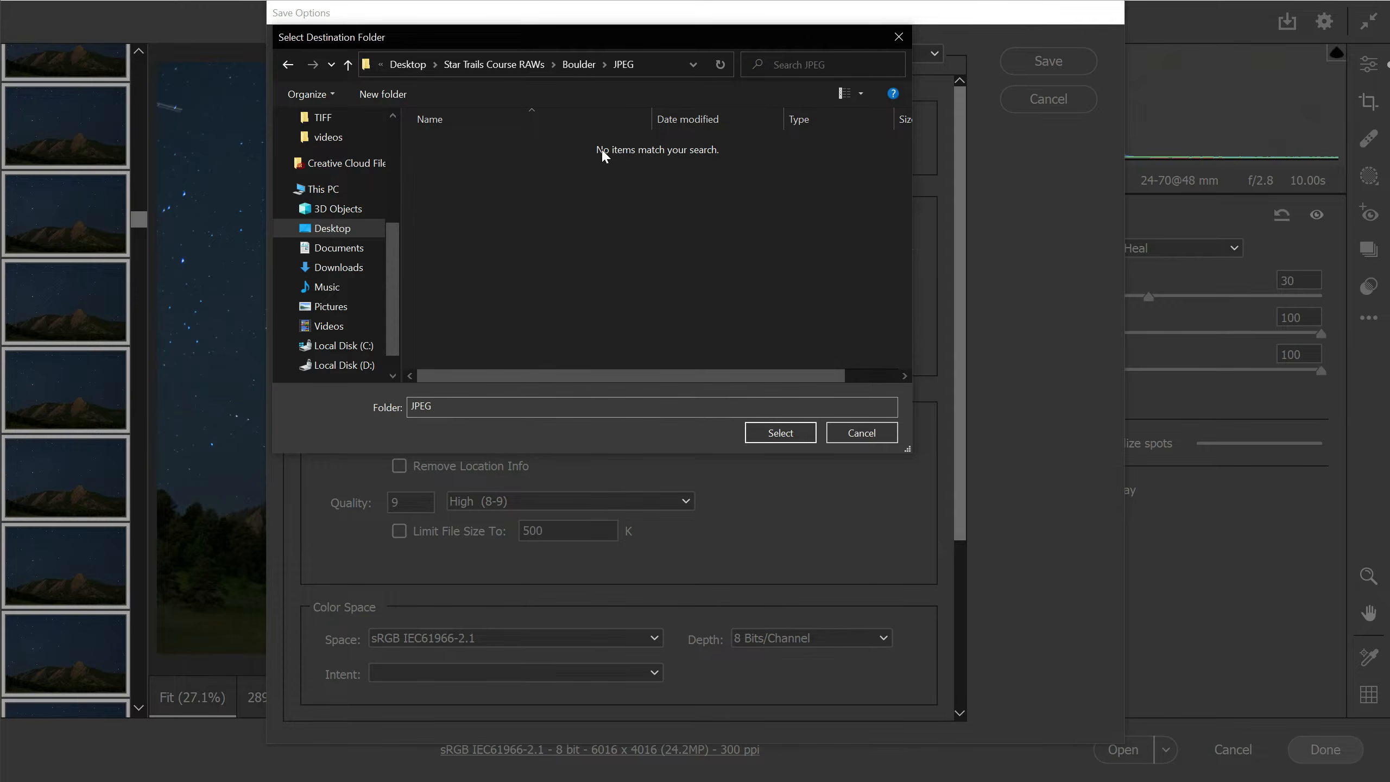
left_click(783, 432)
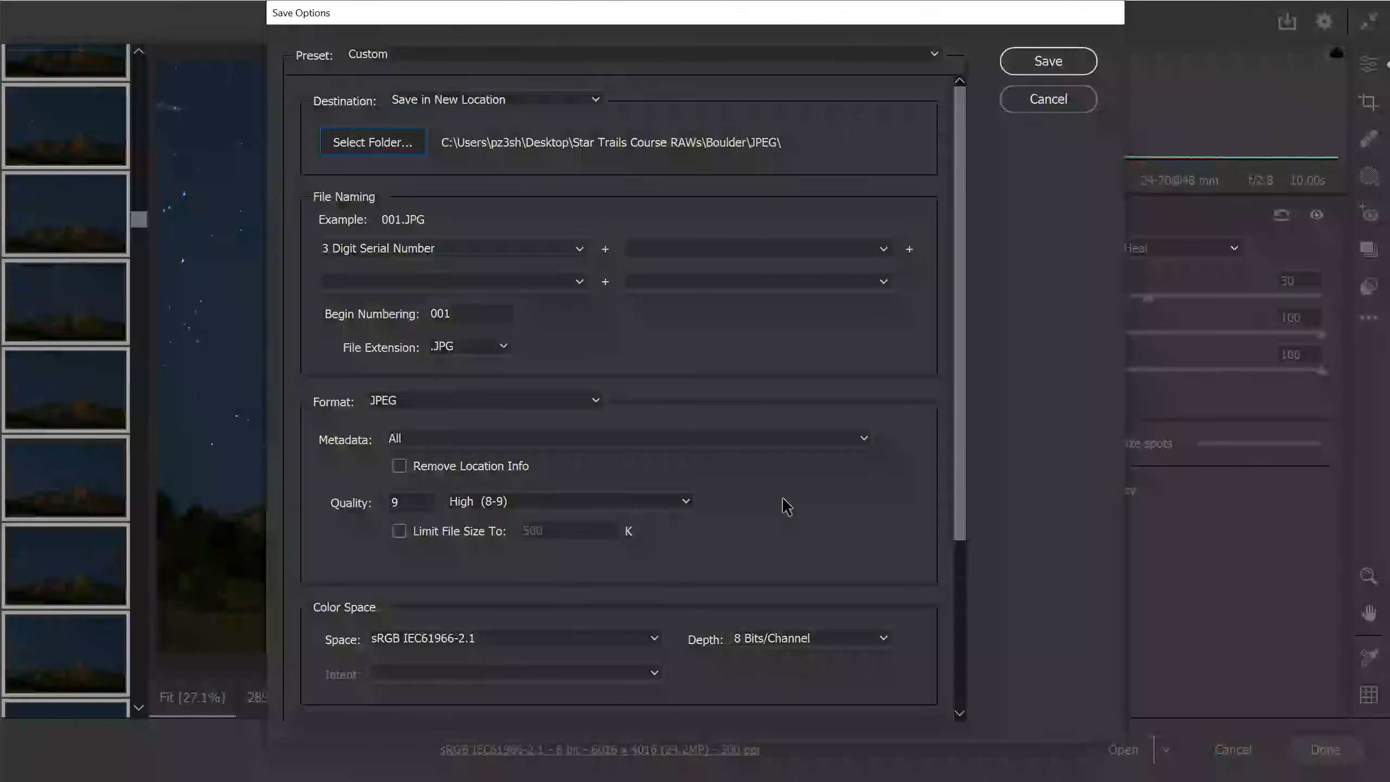
Review the remaining export options and keep sRGB IEC61966-2.1 as the color space.
scroll(782, 497, "down", 5)
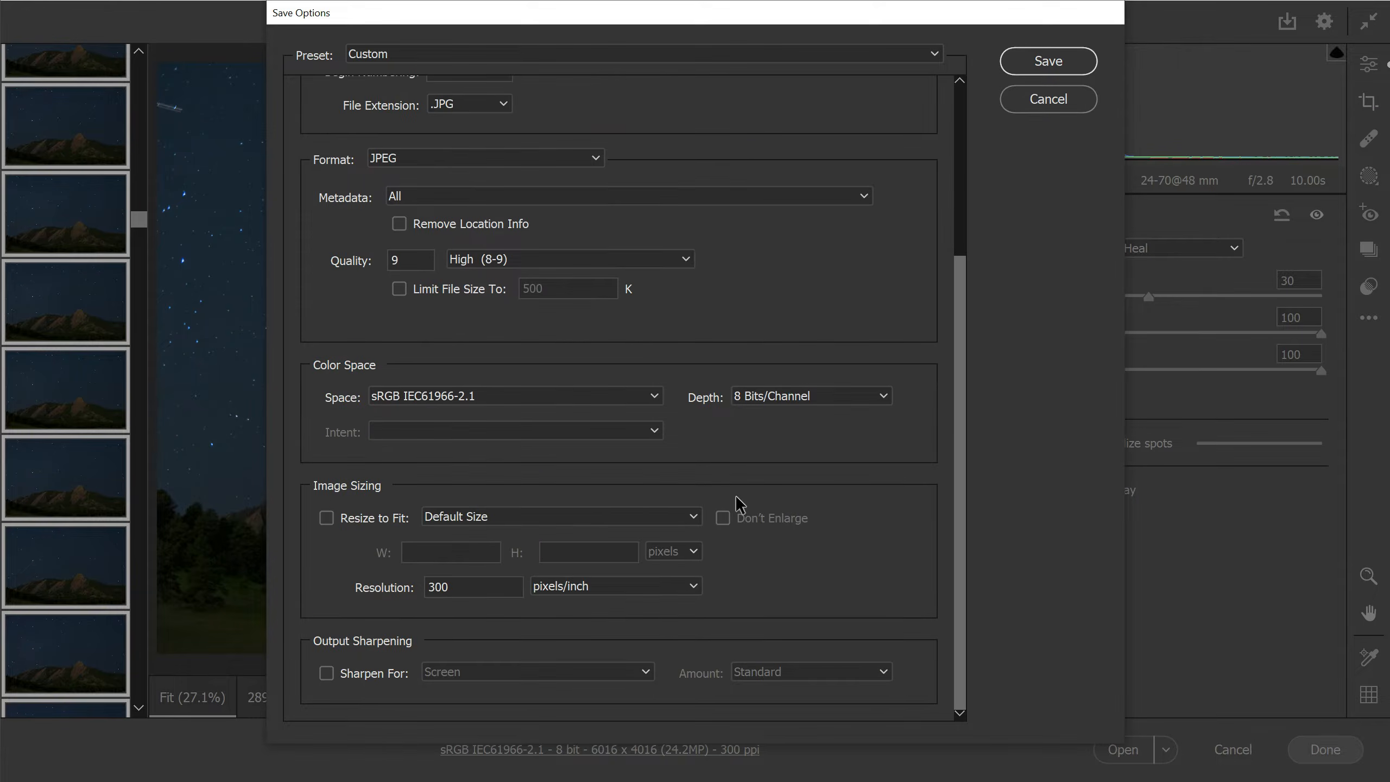
left_click(623, 406)
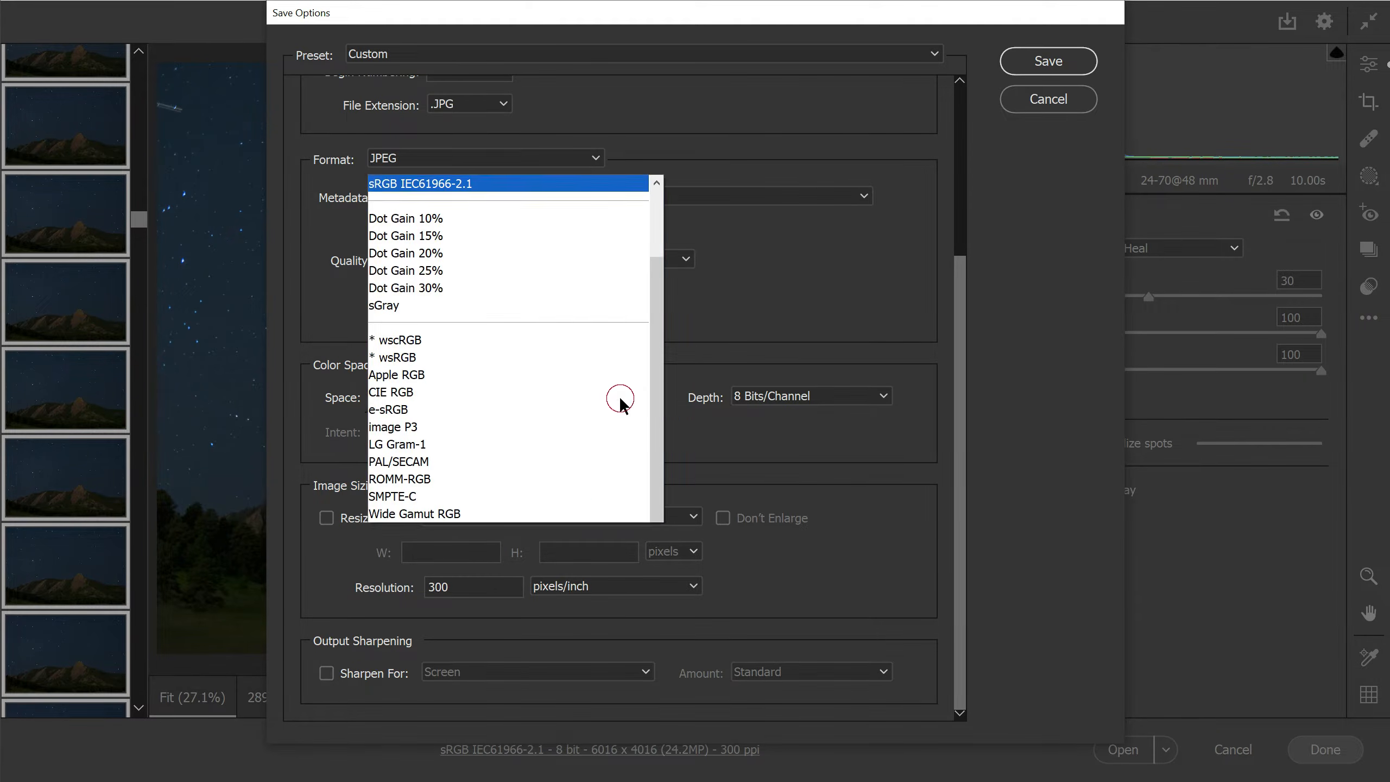
left_click(457, 16)
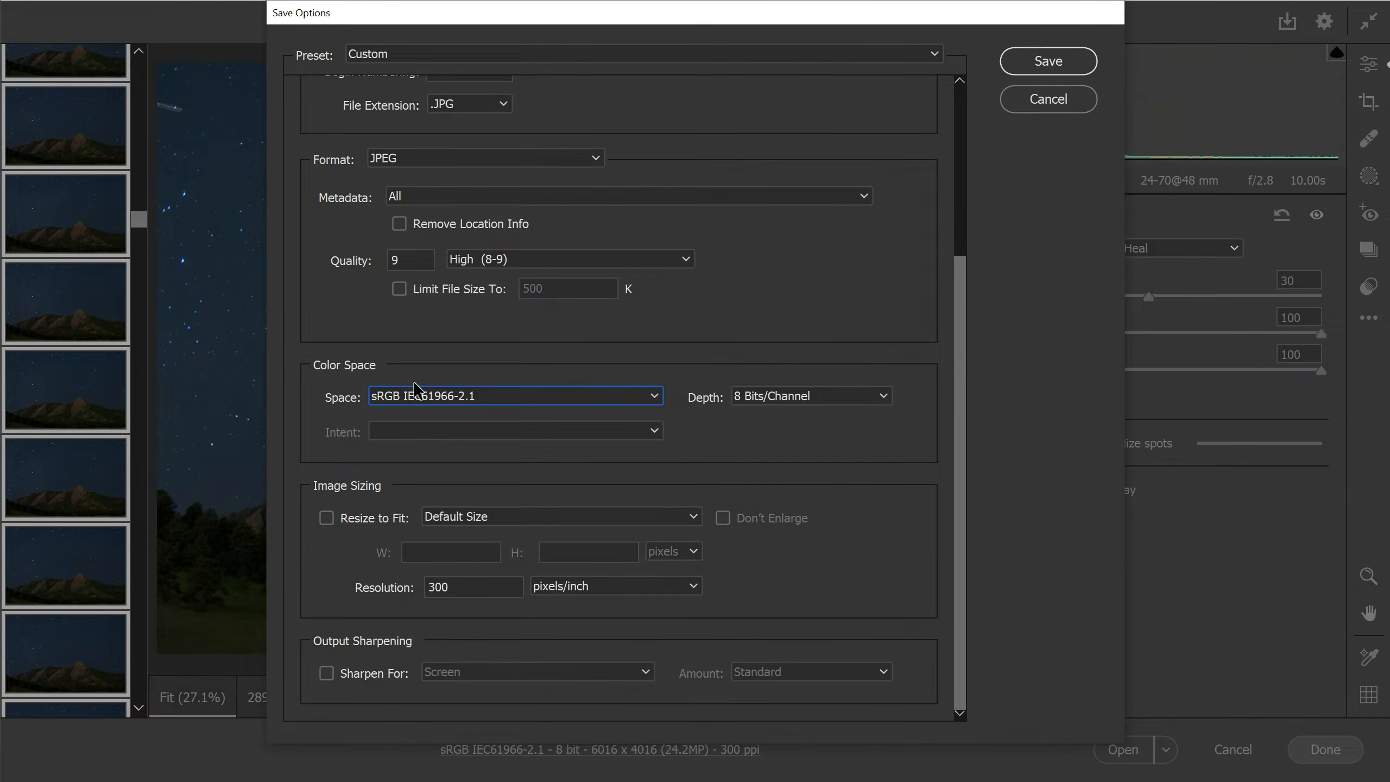
scroll(777, 457, "up", 5)
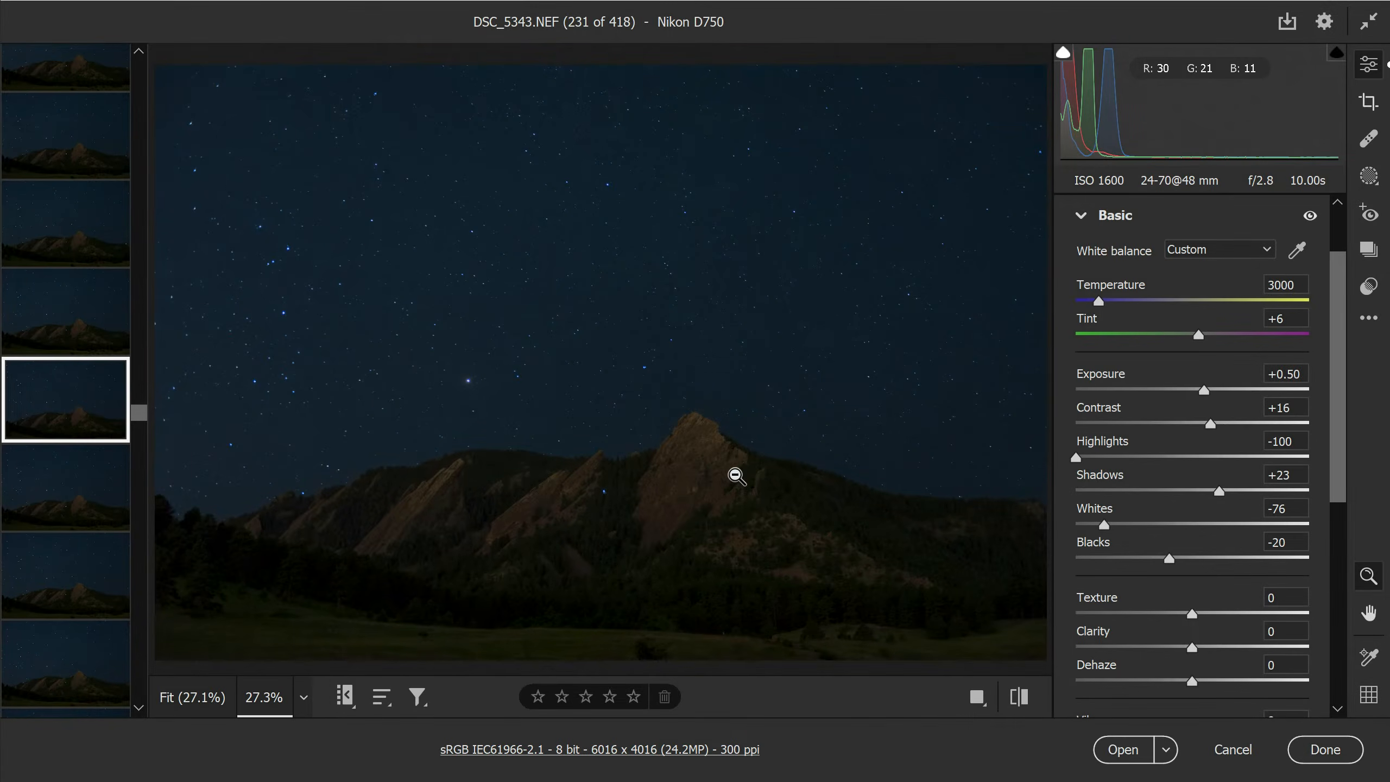
Finish the Camera Raw session with the edits applied, and look through the updated RAW thumbnails in Bridge.
left_click(1343, 756)
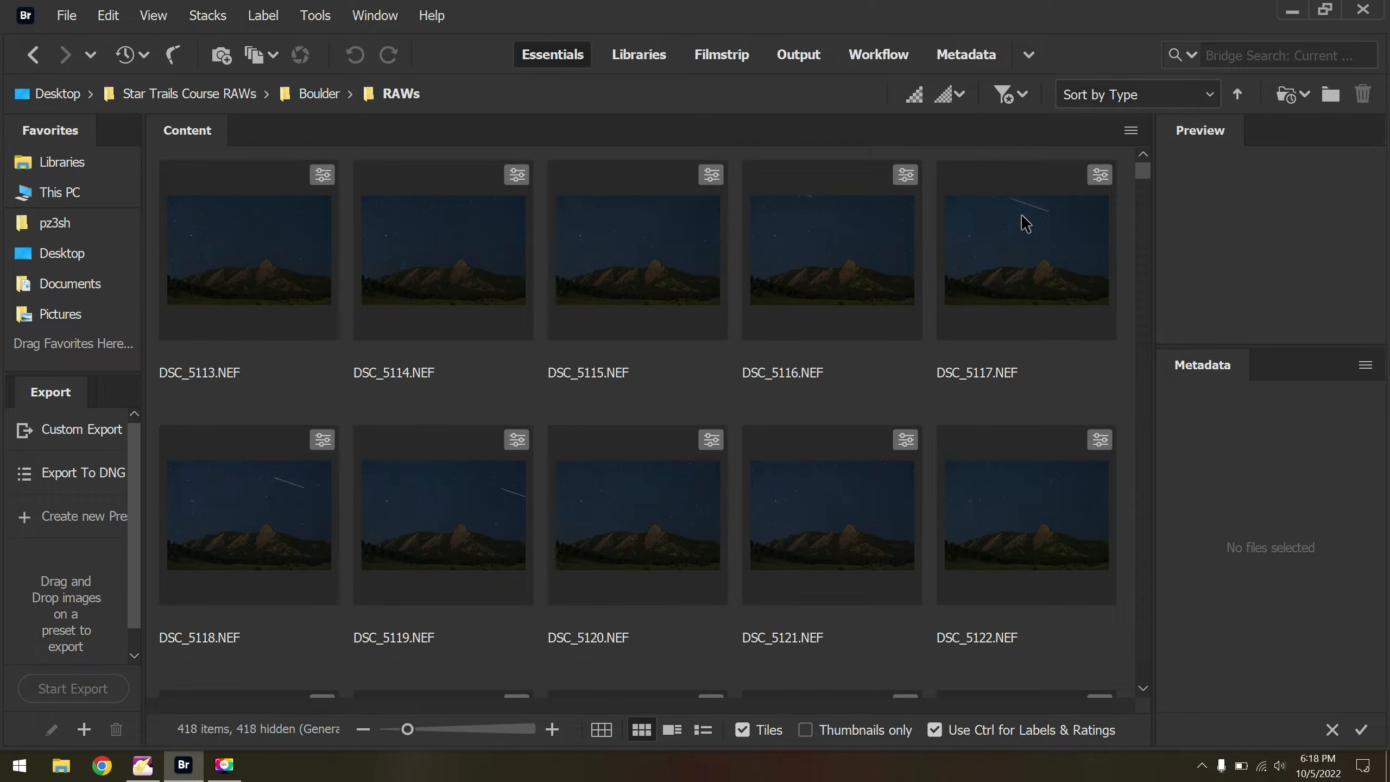
scroll(703, 453, "down", 3)
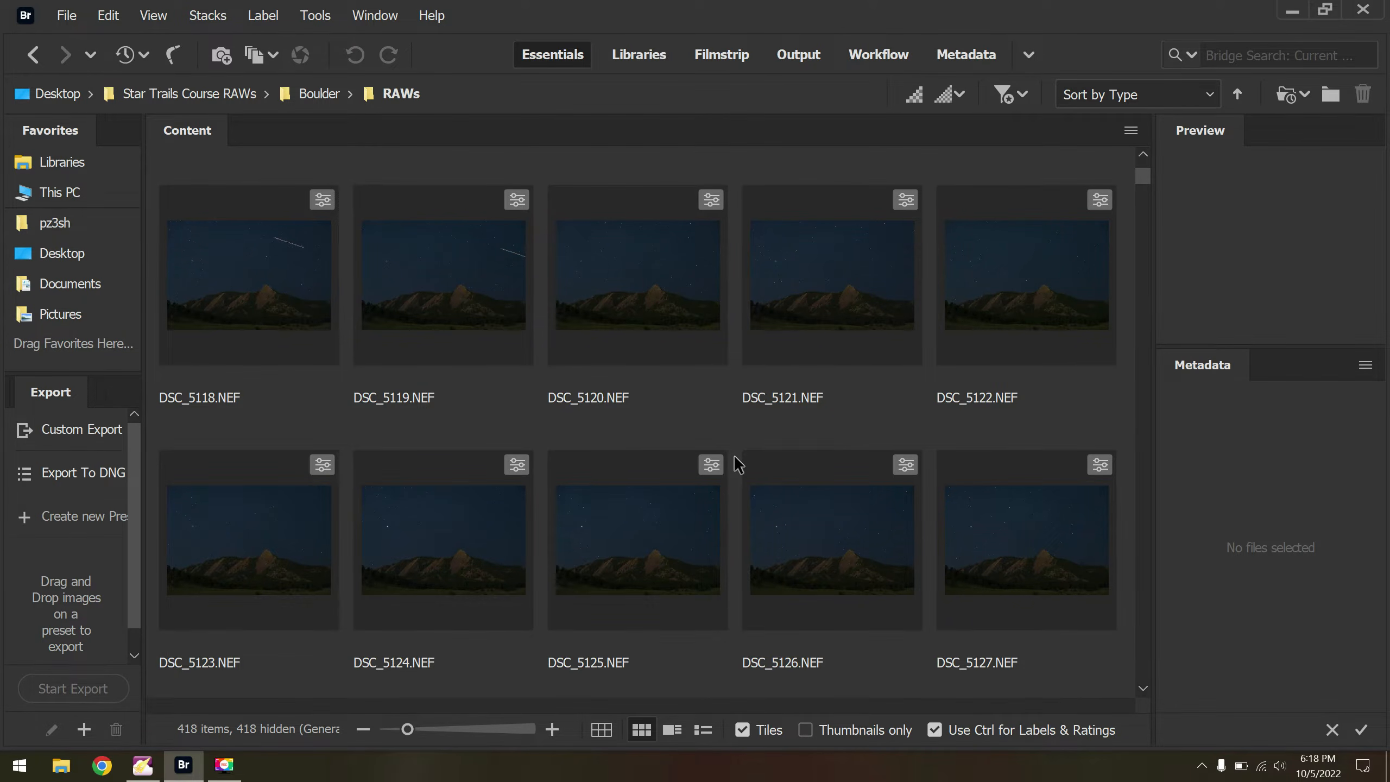
scroll(860, 413, "down", 8)
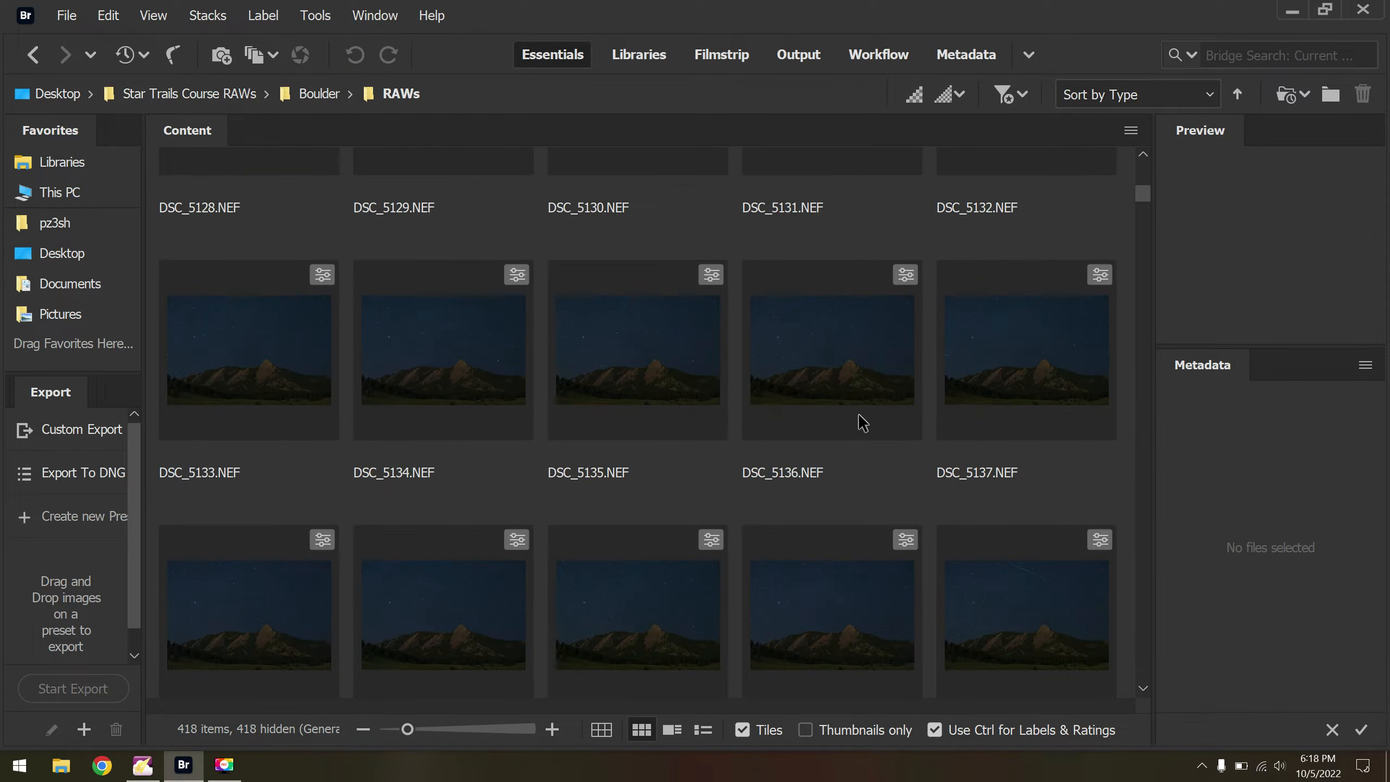
scroll(859, 418, "down", 8)
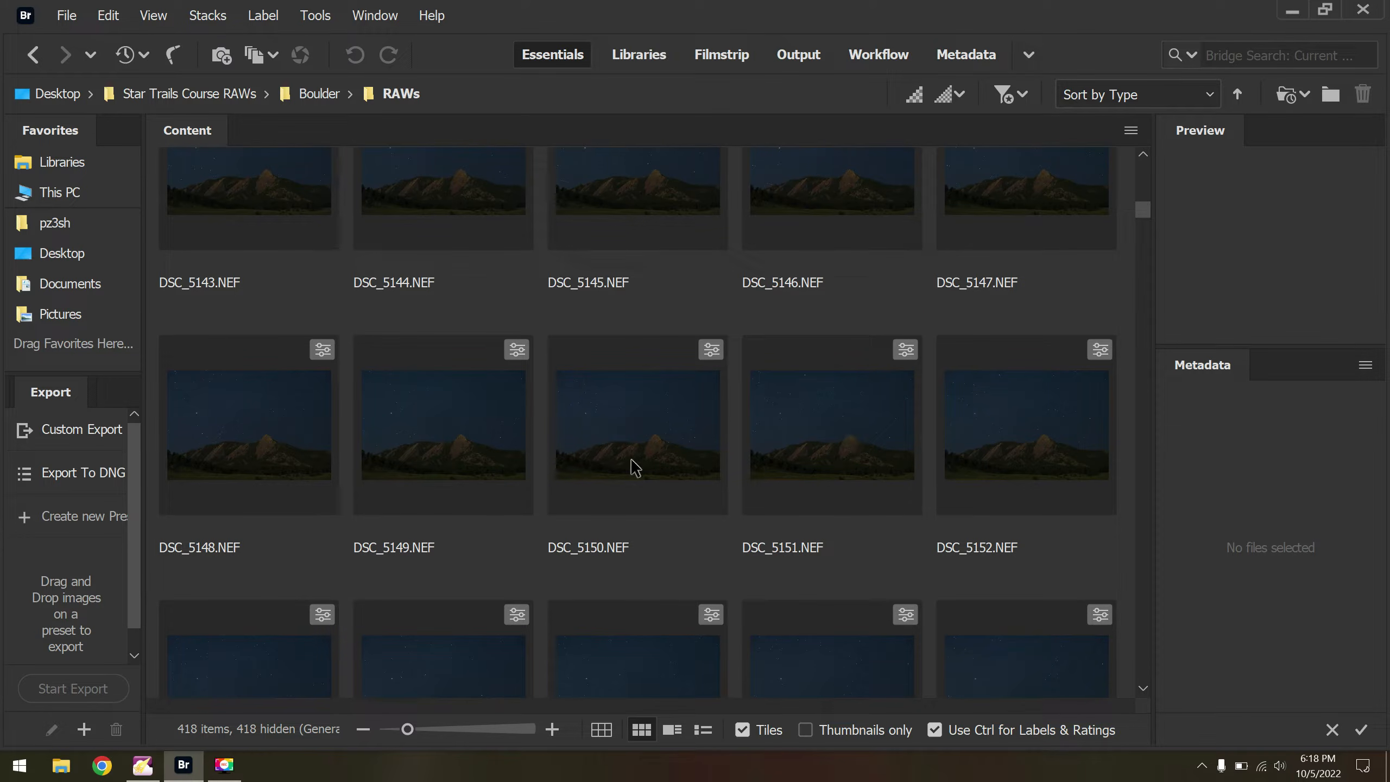
Switch to StarStaX, load all the exported images from Boulder's JPEG folder, and look through the input list.
left_click(143, 765)
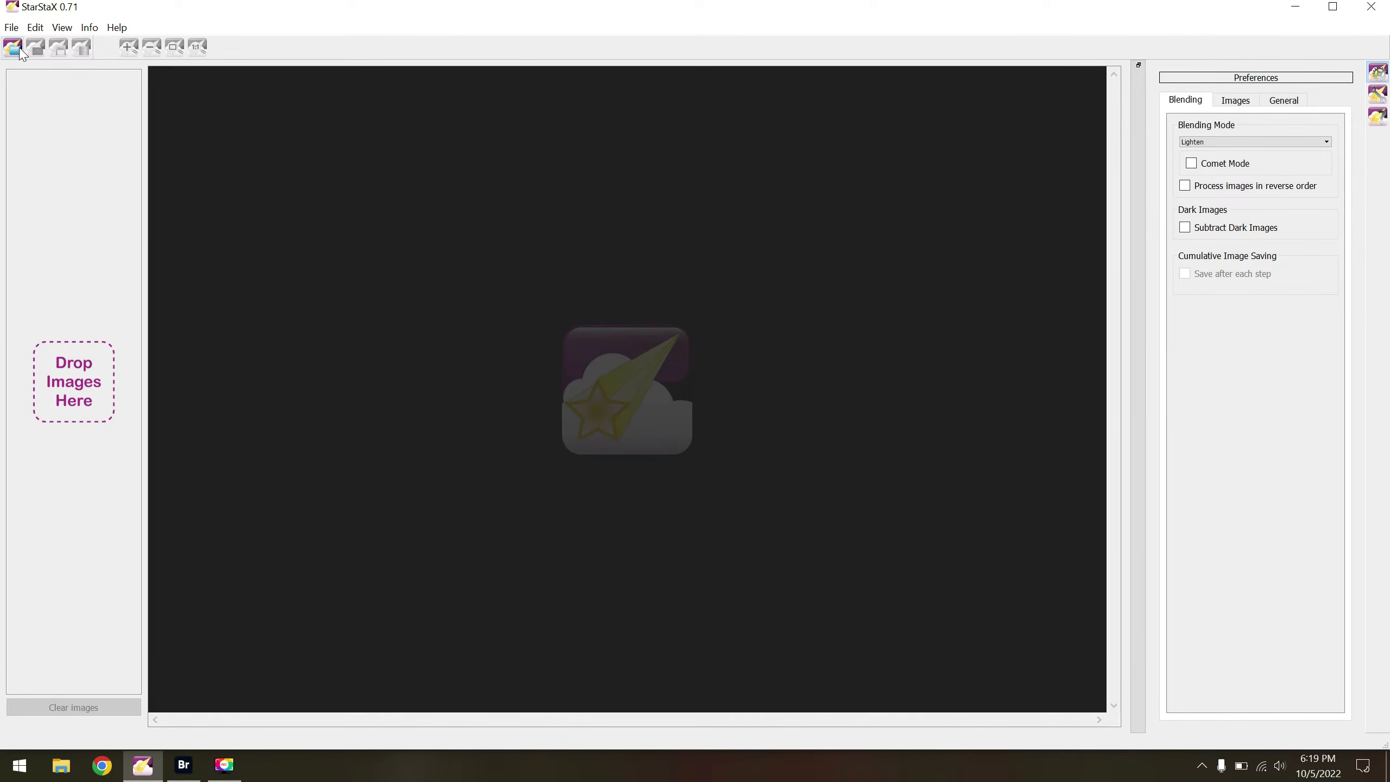
left_click(20, 50)
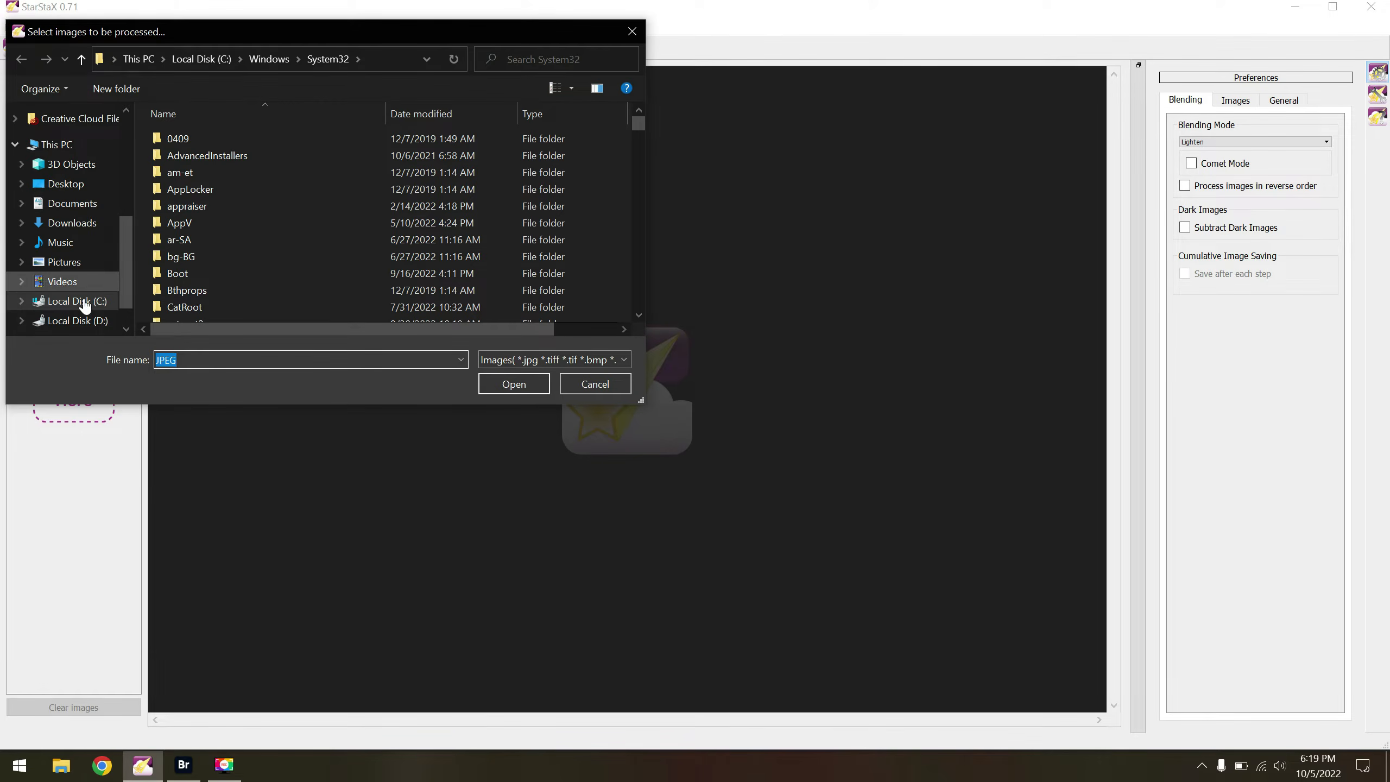
left_click(192, 141)
left_click(192, 143)
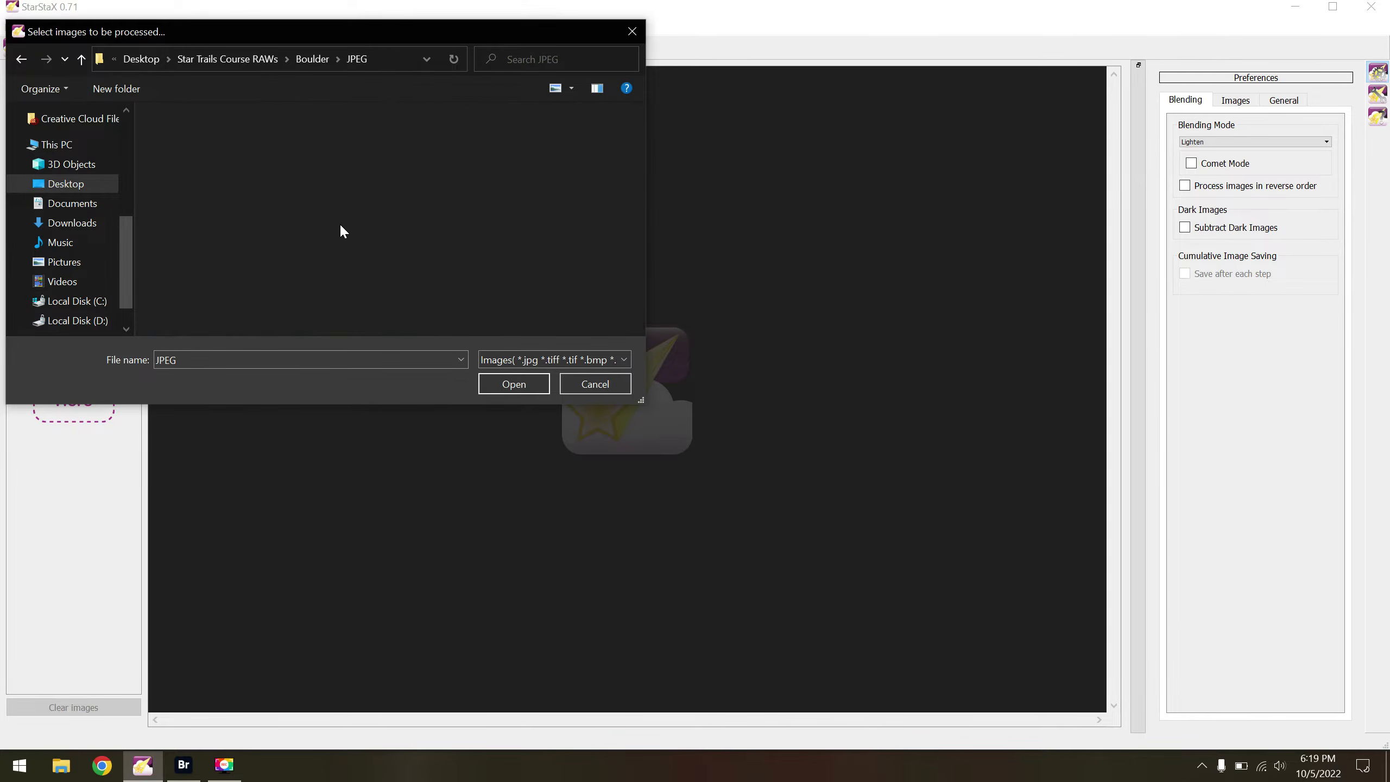
key("ctrl+a")
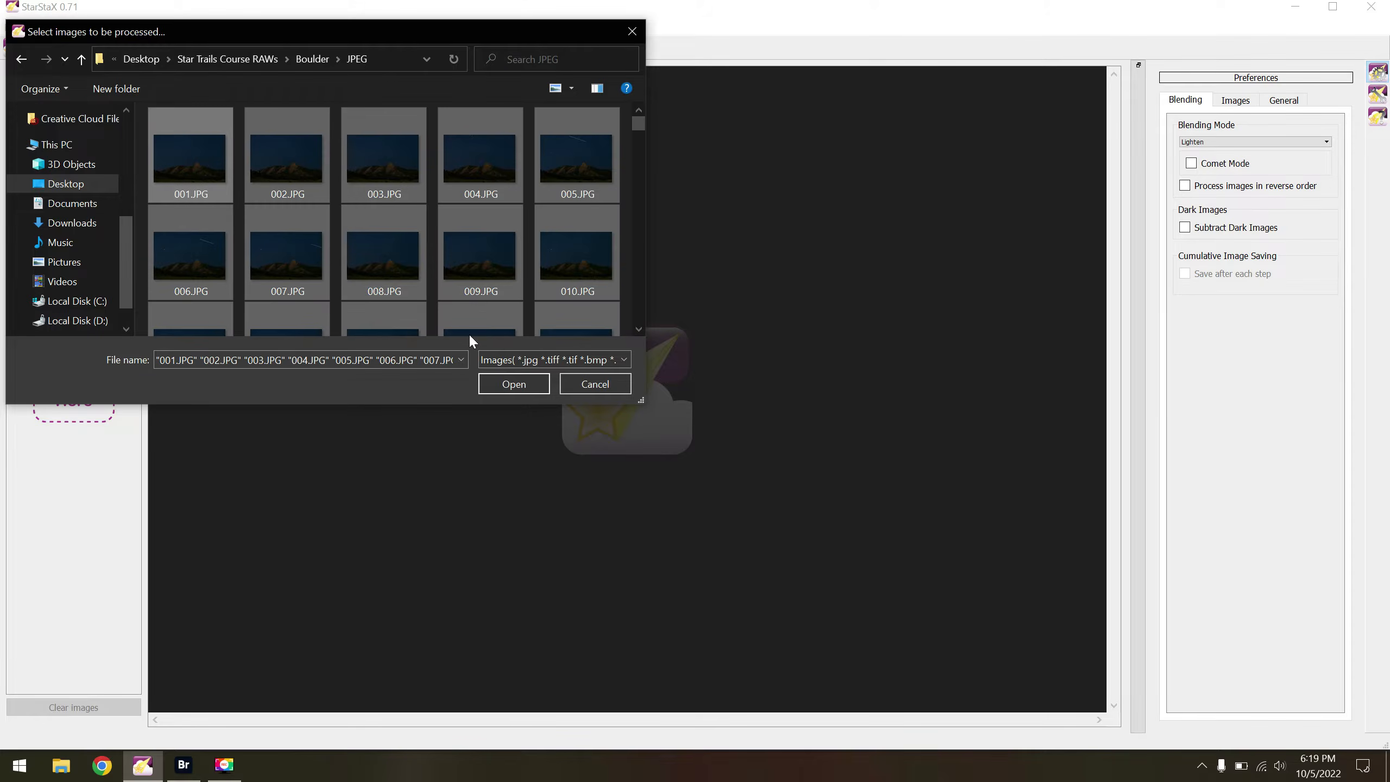
left_click(513, 384)
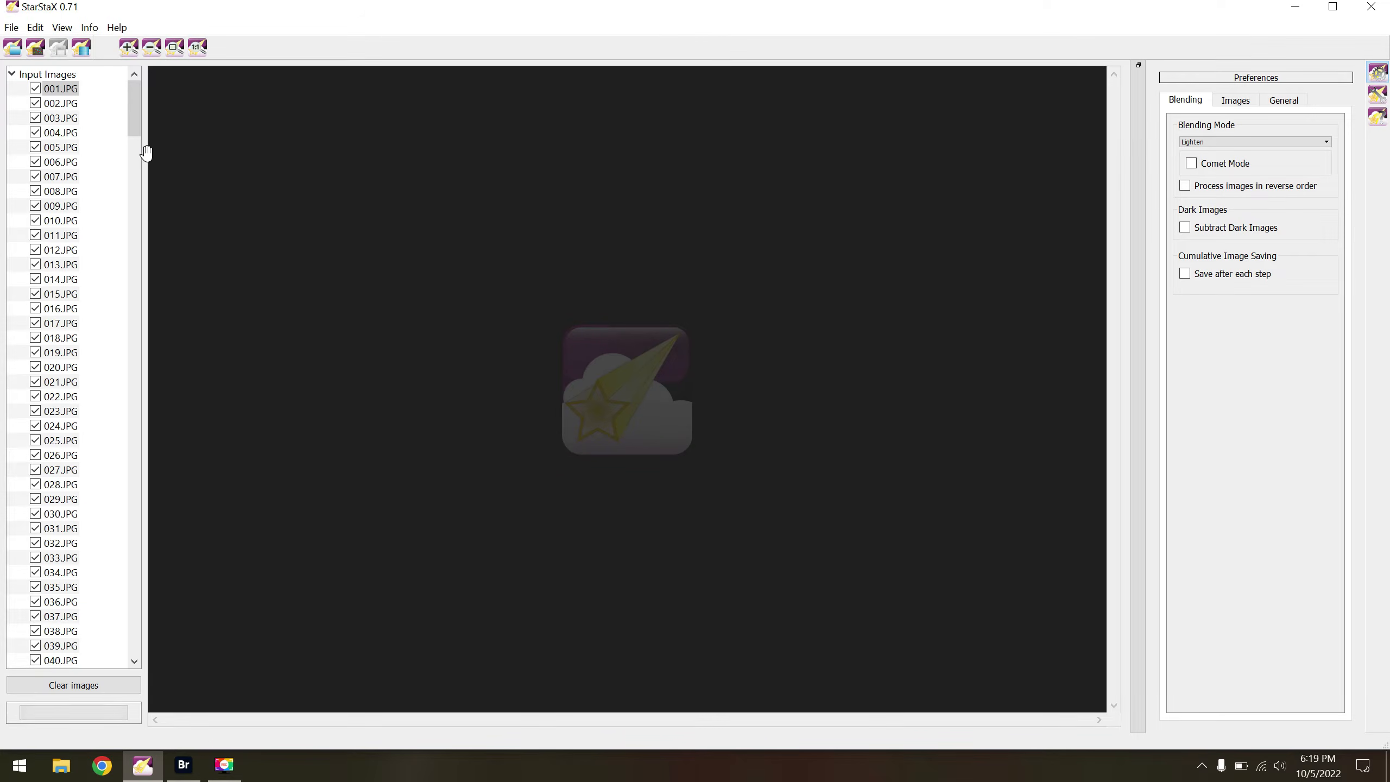
scroll(127, 177, "down", 20)
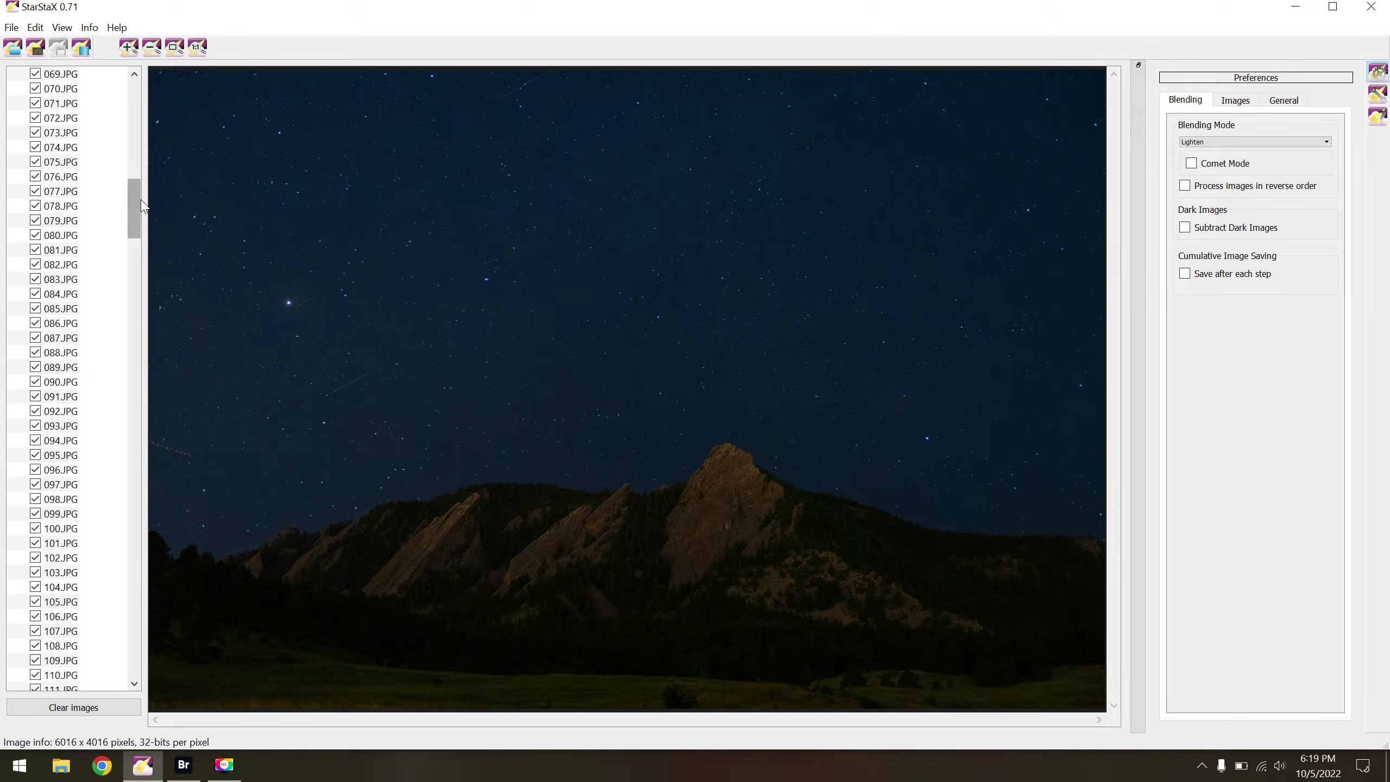
left_click_drag(135, 207, 135, 108)
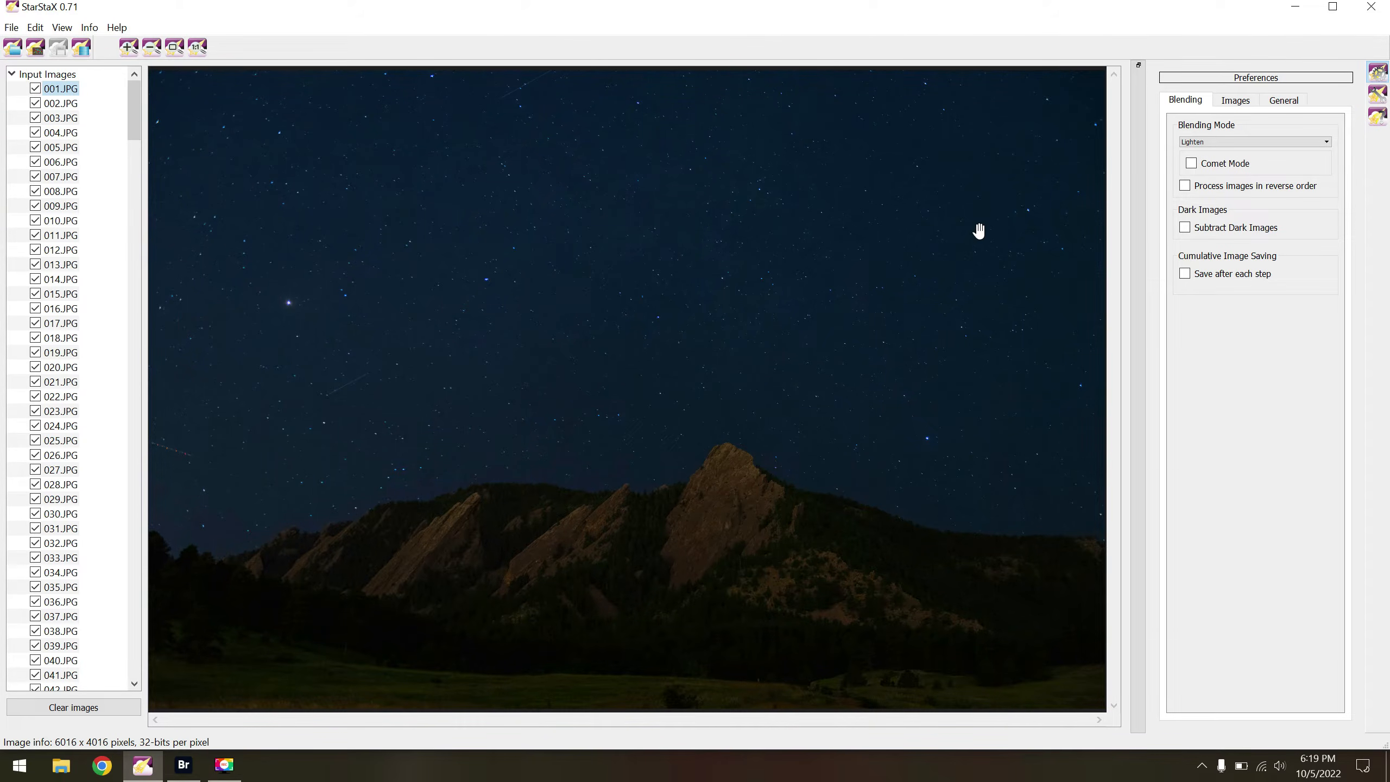
Keep Lighten as the blending mode, and check the image and general preferences.
left_click(1329, 143)
left_click(1261, 152)
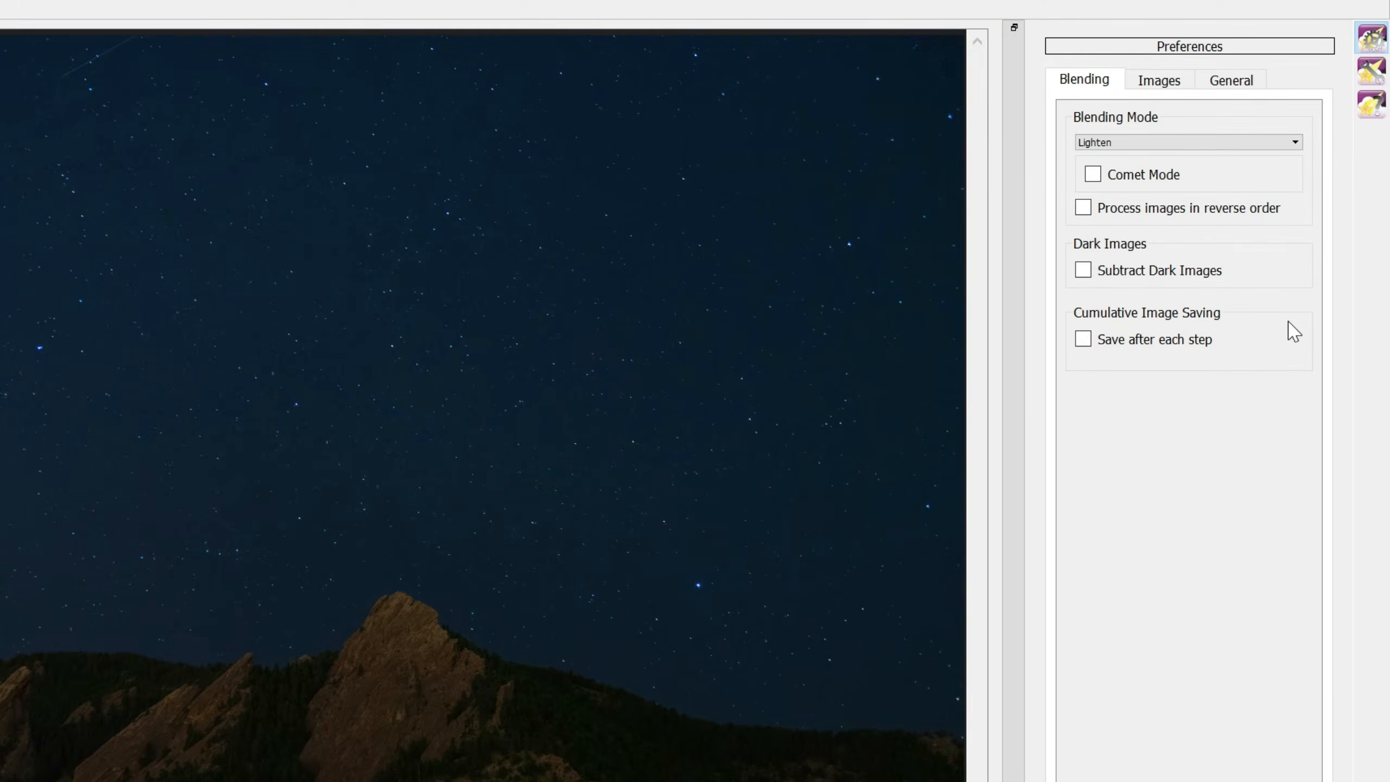
left_click(1155, 82)
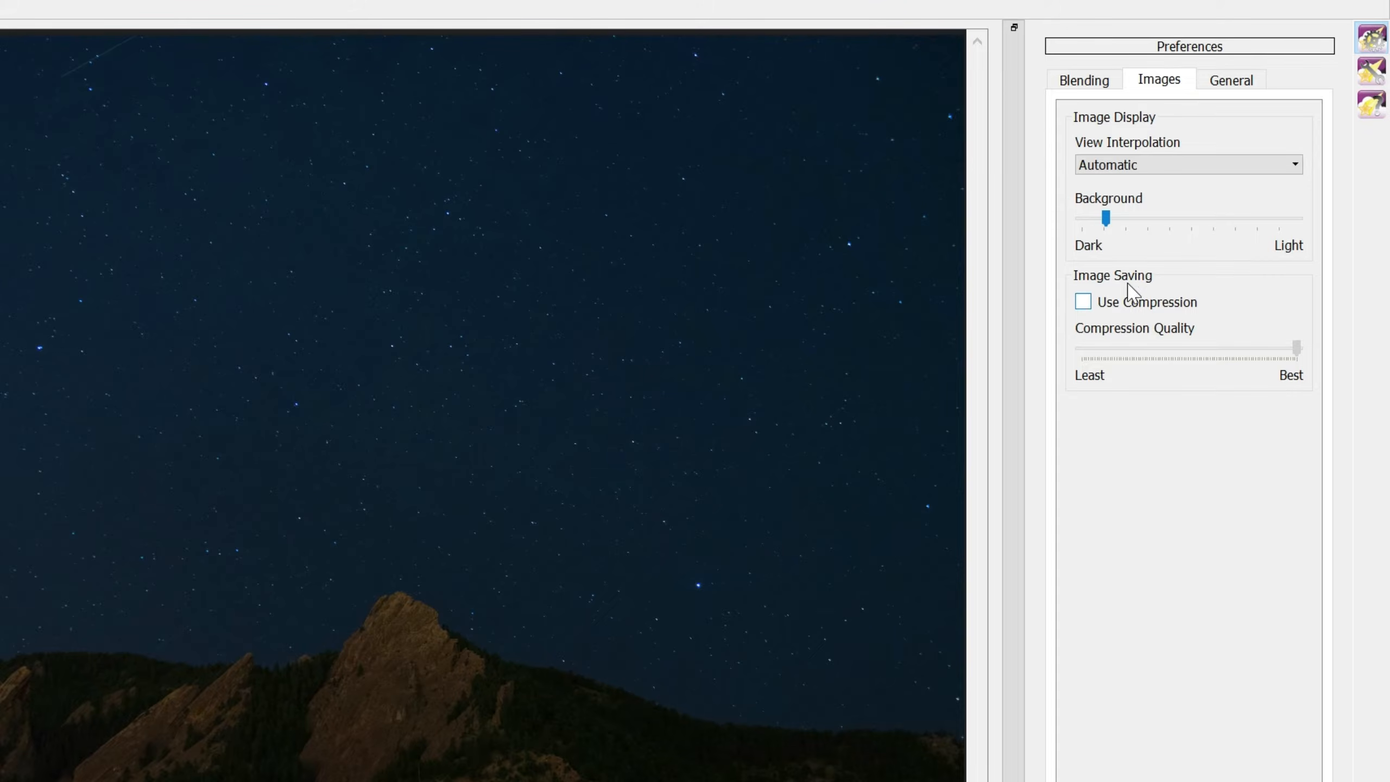
left_click(1232, 79)
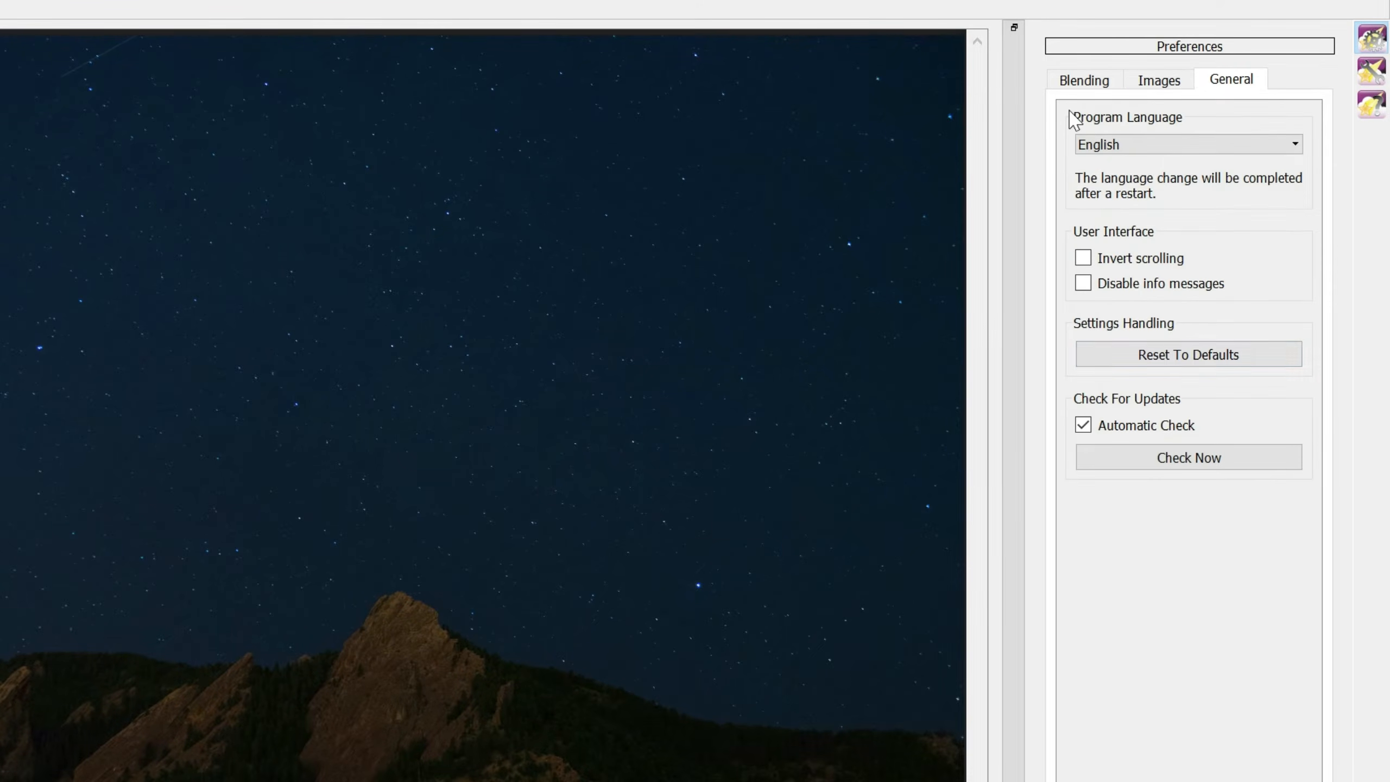
left_click(1086, 79)
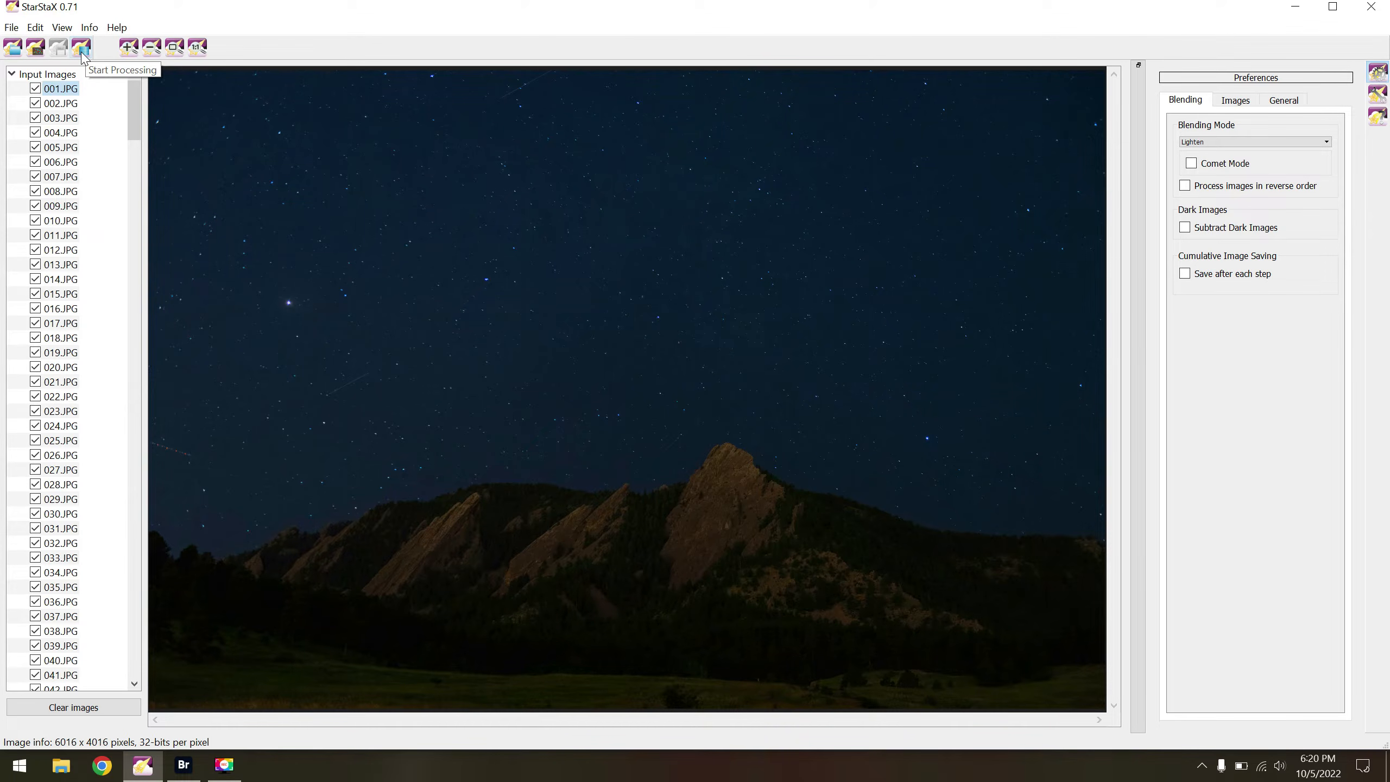
Process the loaded images into a star-trail blend, close StarStaX, and return to the RAW thumbnails in Bridge.
left_click(81, 50)
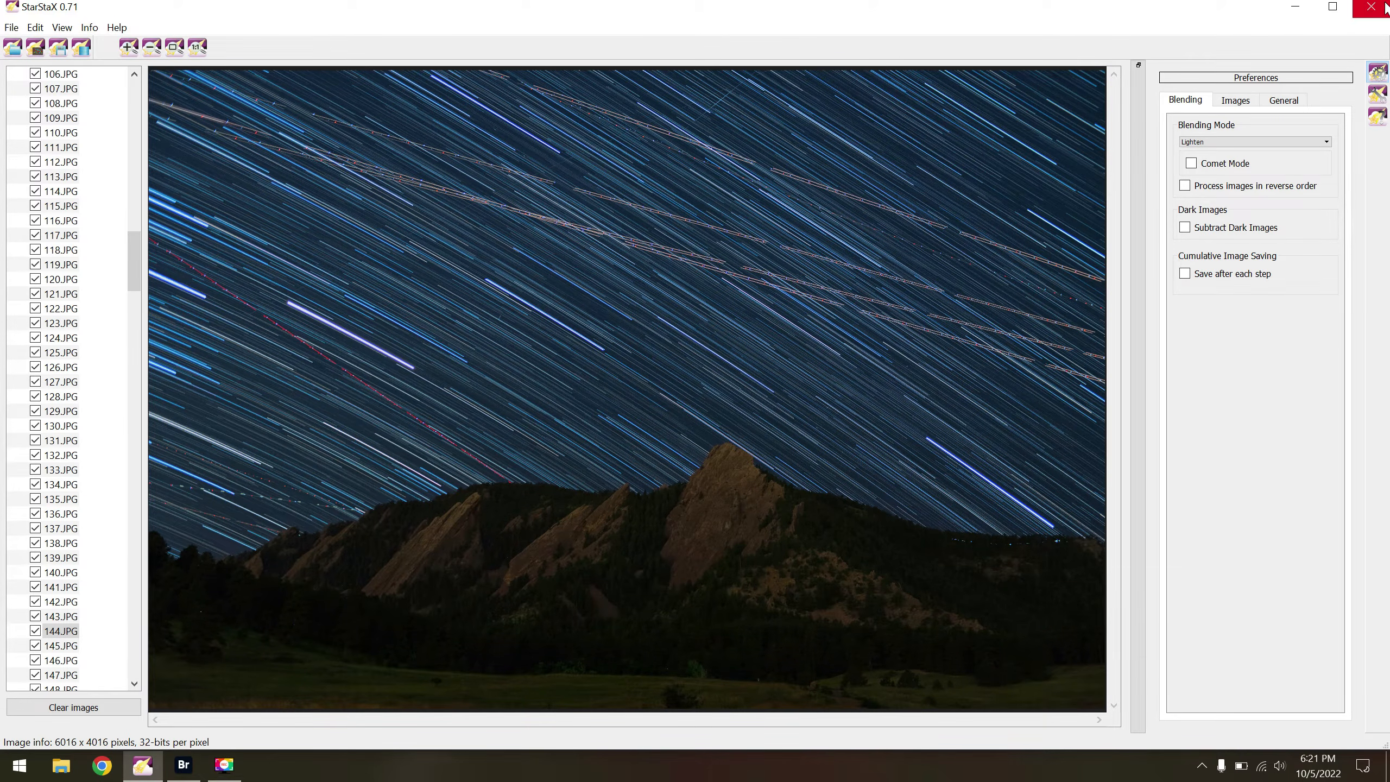
left_click(1356, 9)
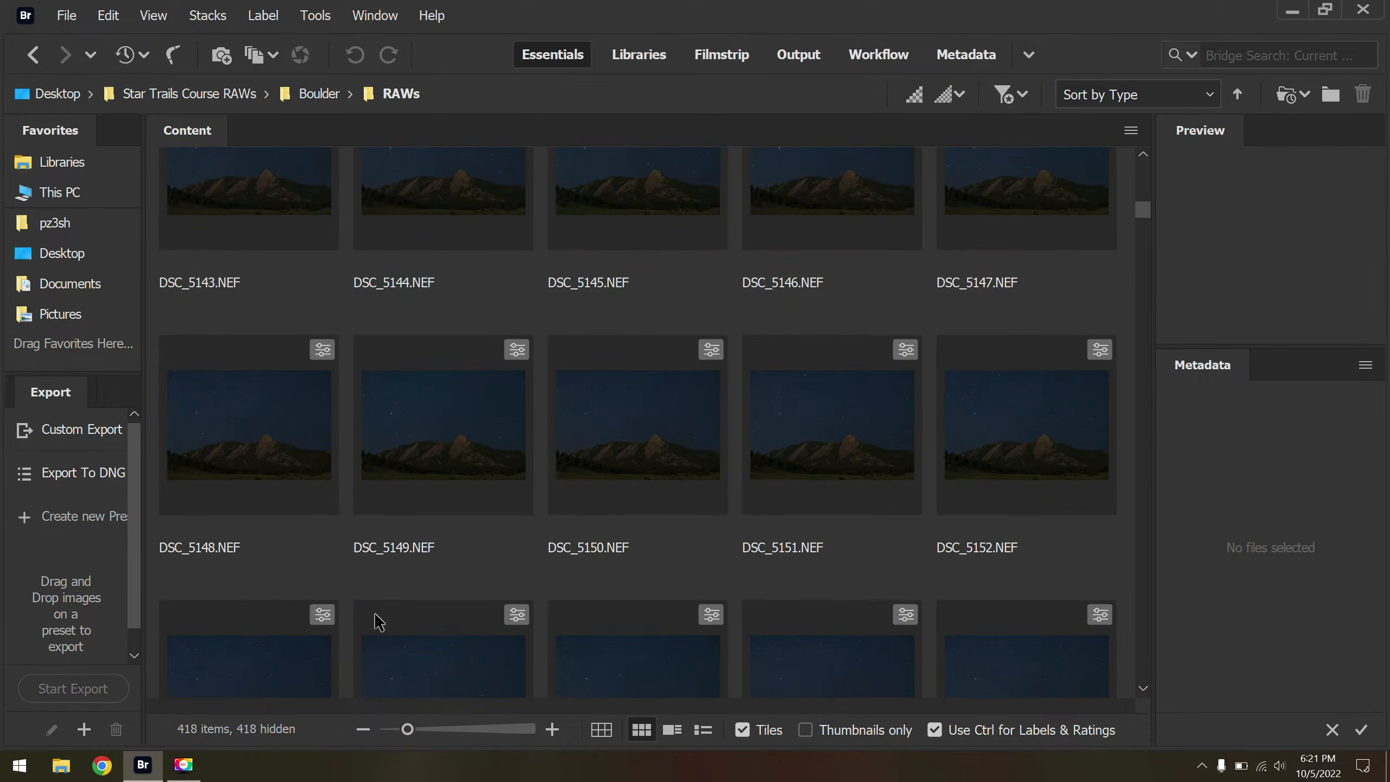
scroll(591, 496, "up", 5)
scroll(589, 489, "up", 3)
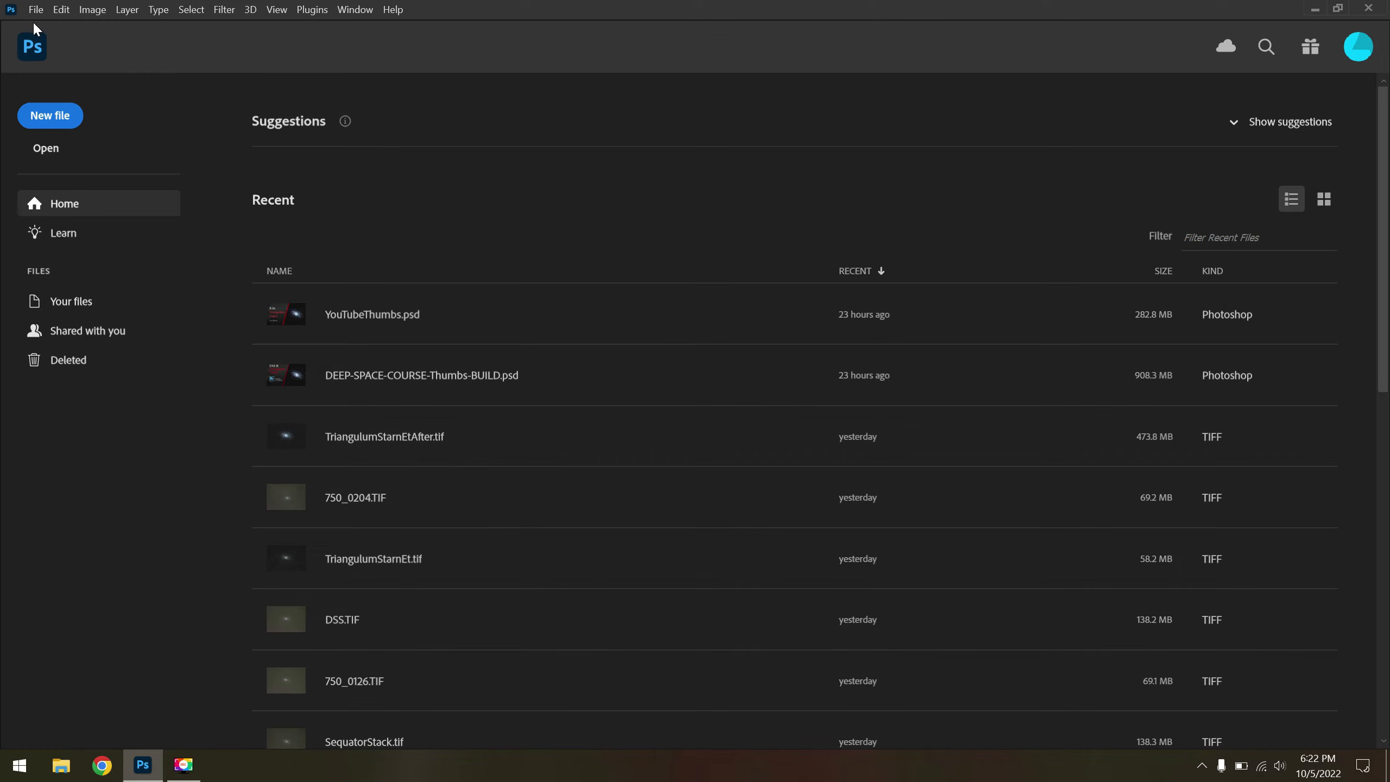
Switch to Photoshop and open images 001.JPG through 020.JPG from Boulder's JPEG folder.
left_click(32, 11)
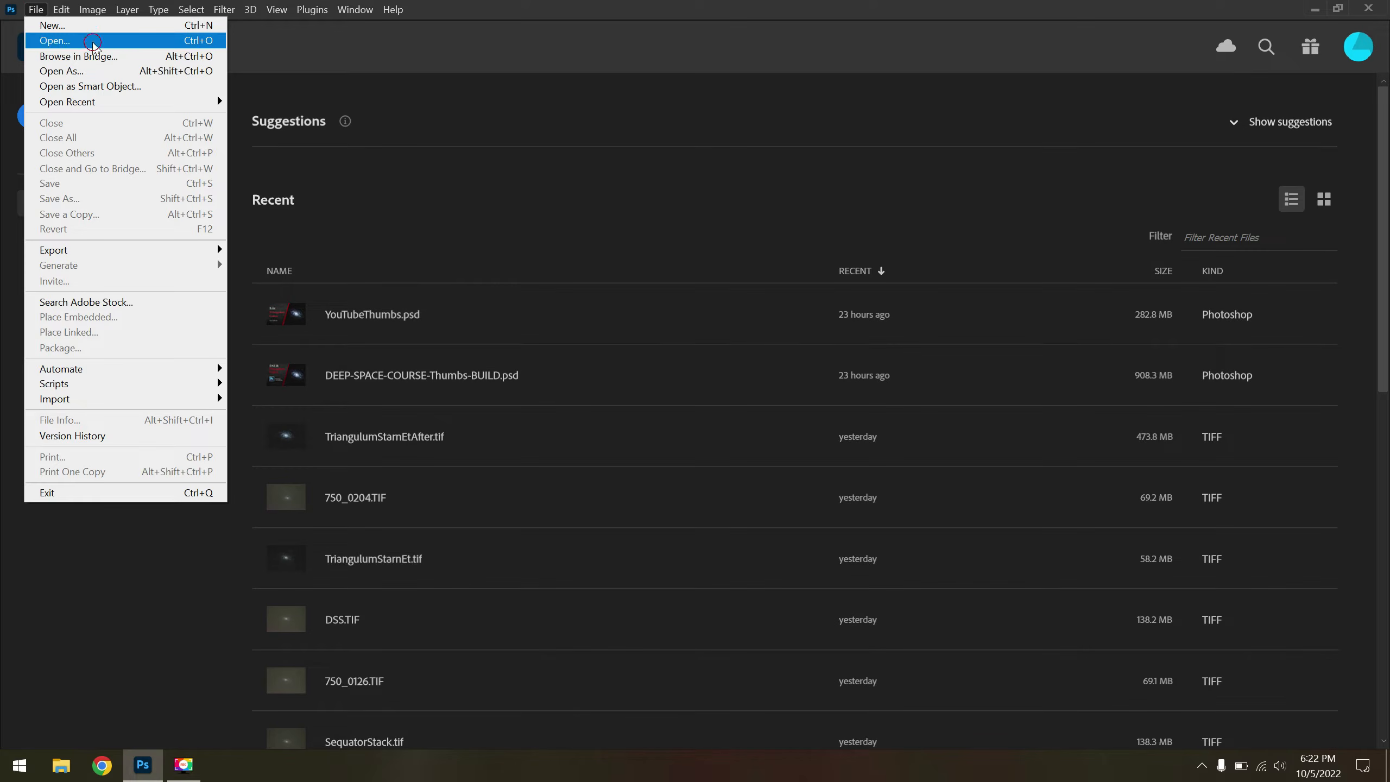
left_click(93, 43)
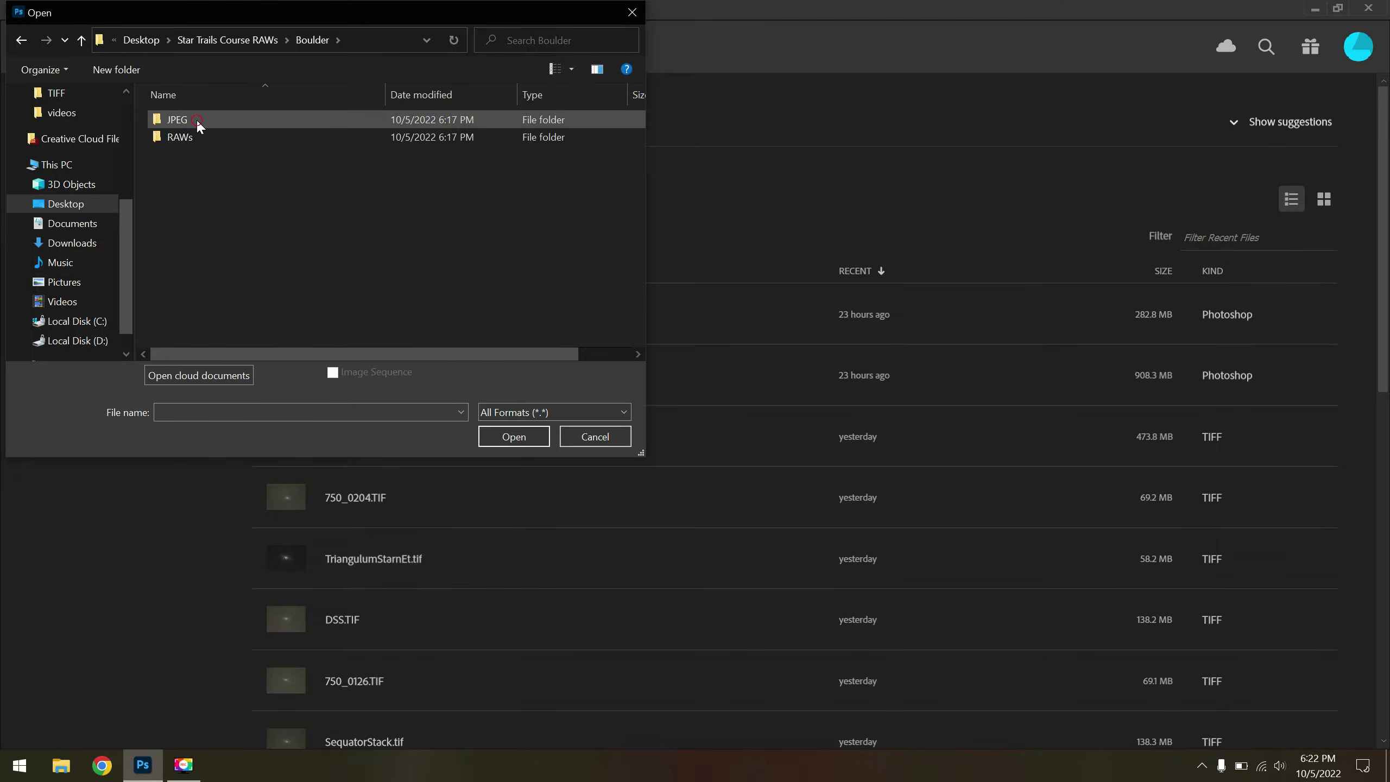
double_click(198, 120)
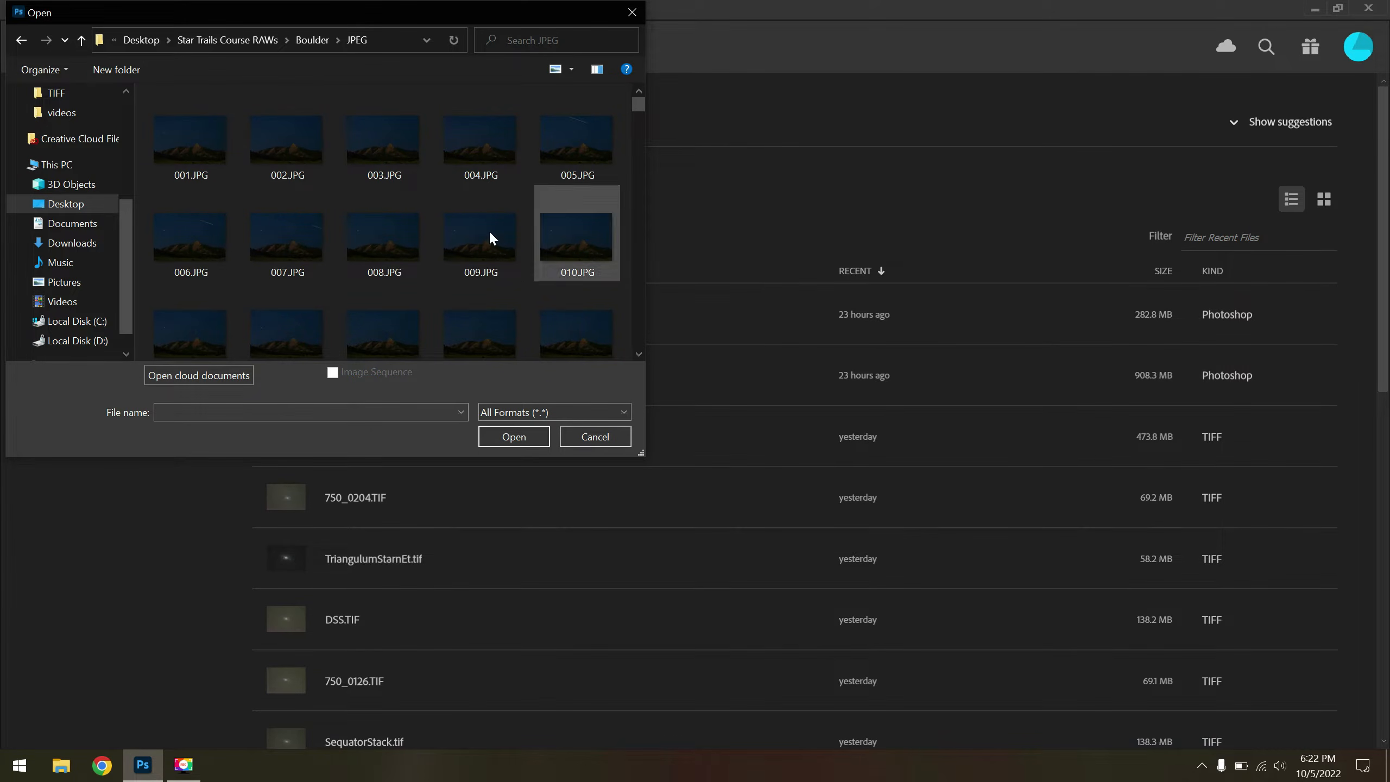
left_click(190, 141)
scroll(476, 252, "down", 5)
scroll(493, 261, "up", 5)
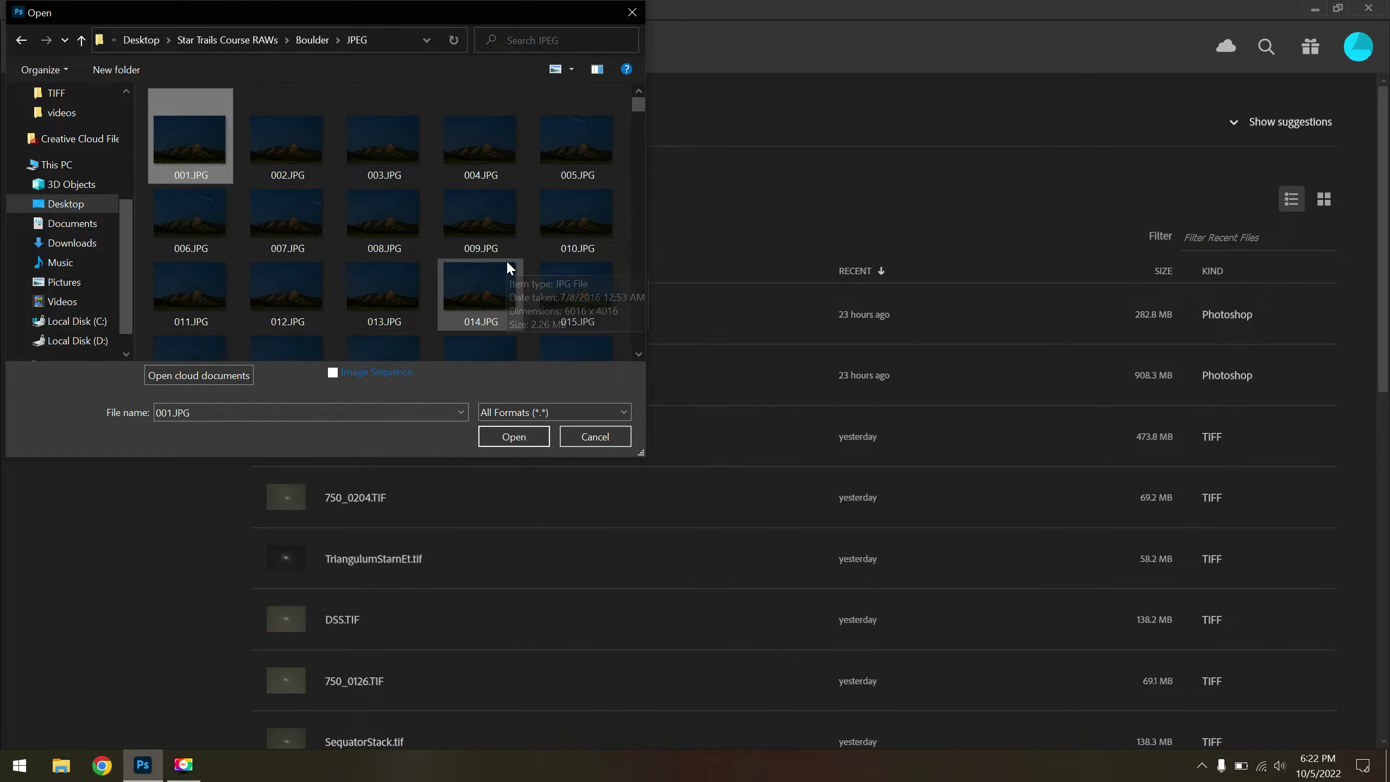
scroll(561, 289, "down", 2)
left_click(575, 272, "shift")
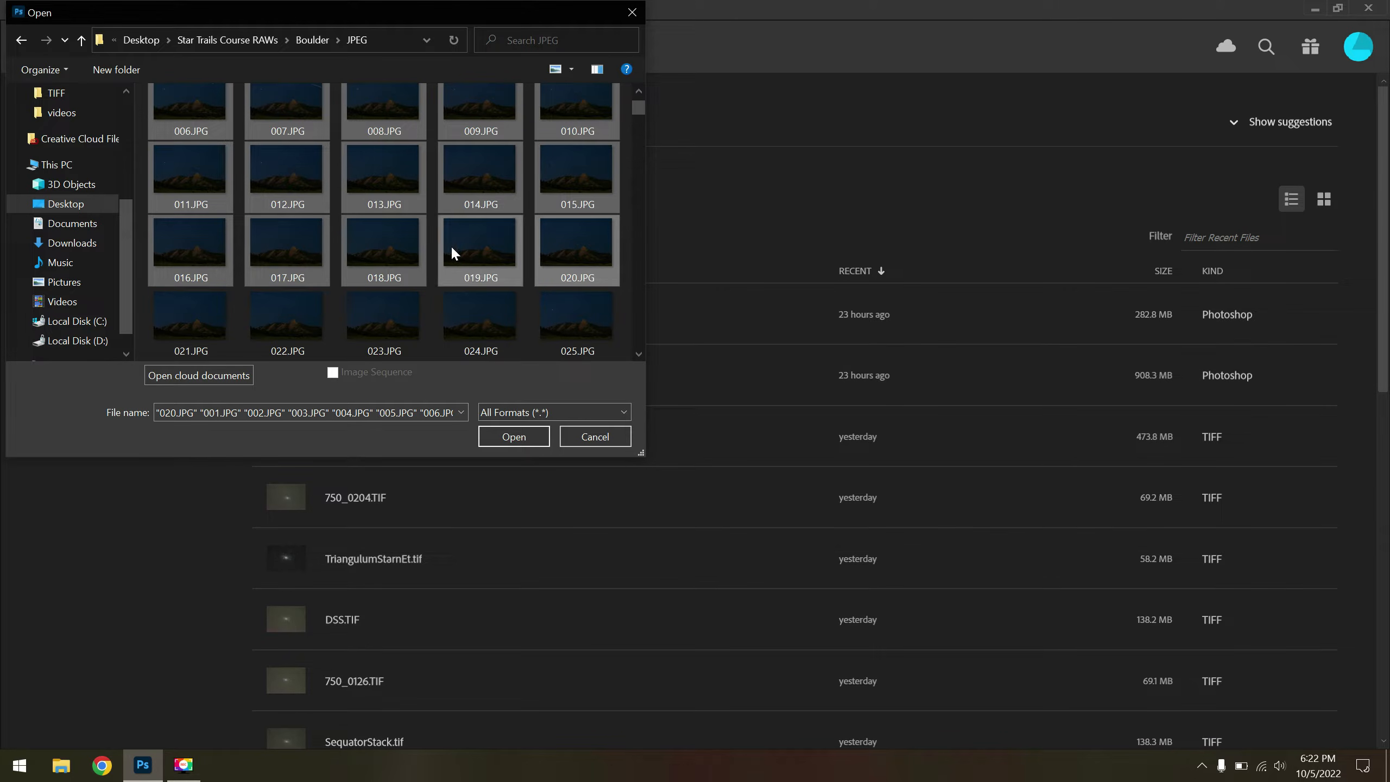
left_click(531, 441)
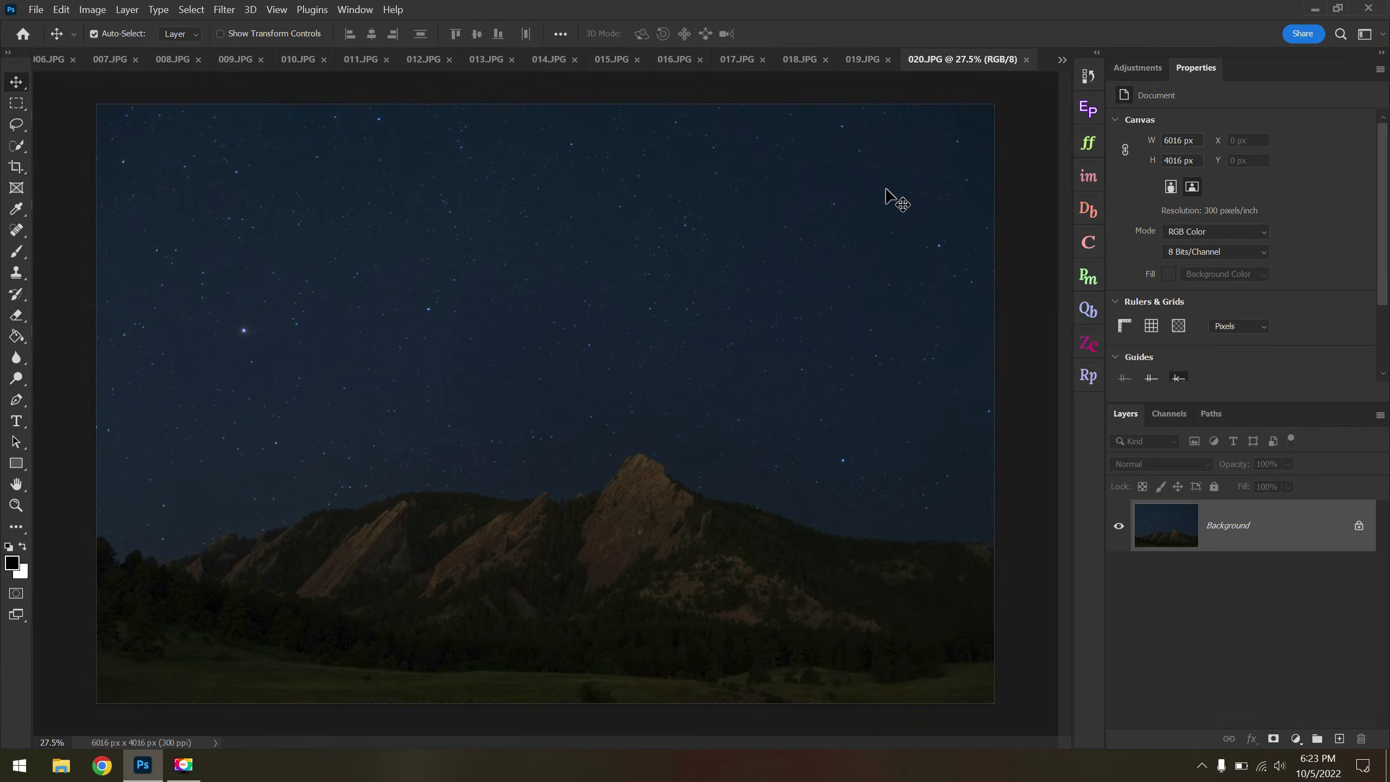
Close images 020.JPG through 013.JPG without editing them, leaving 012.JPG active.
left_click(1026, 59)
left_click(1027, 60)
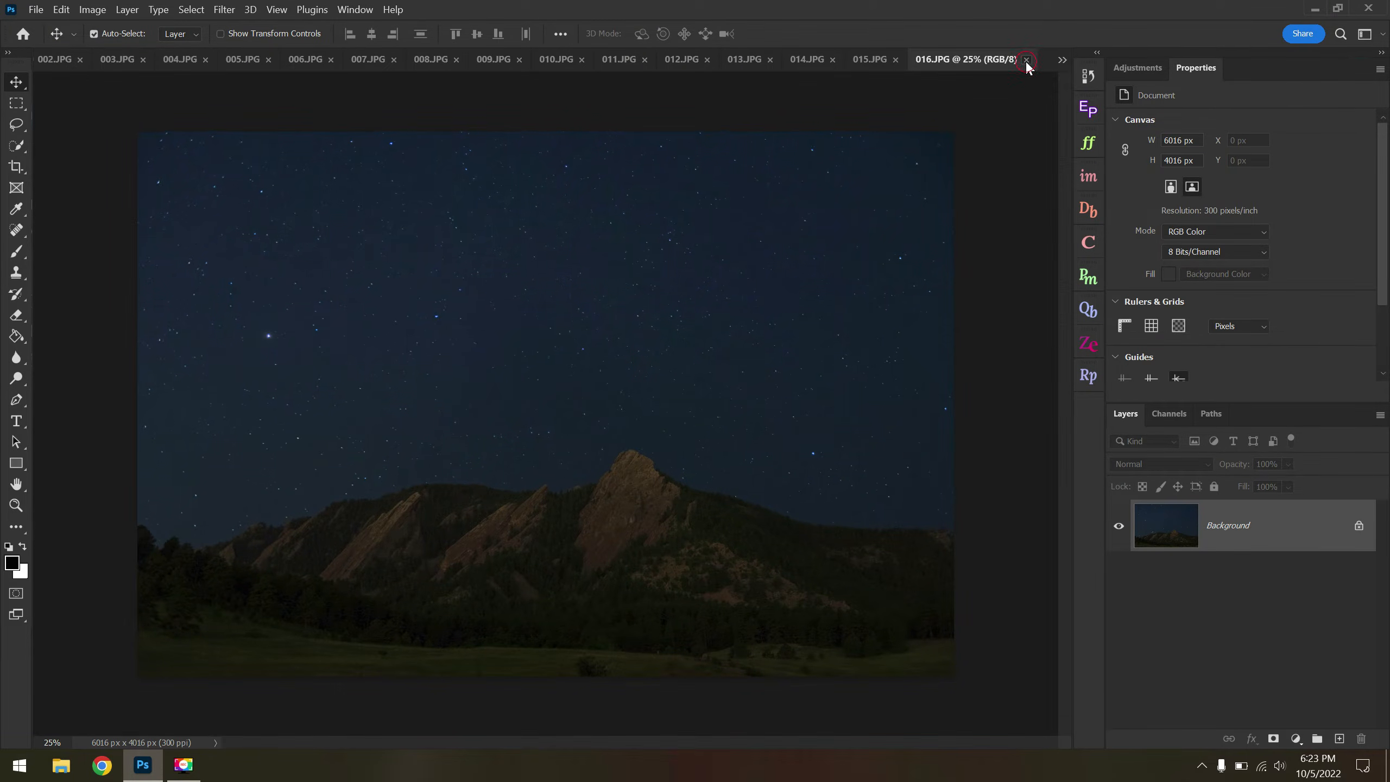
left_click(1026, 59)
left_click(1026, 60)
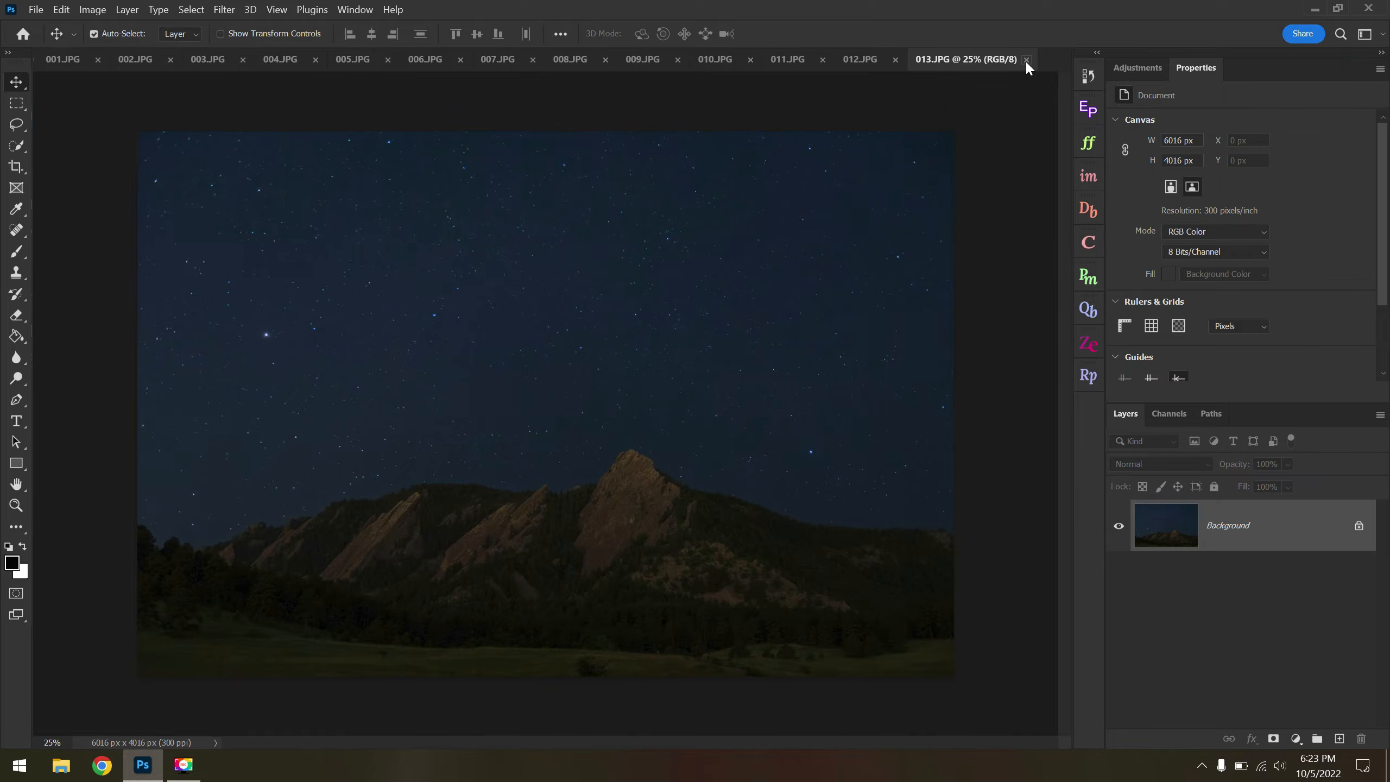
left_click(1026, 59)
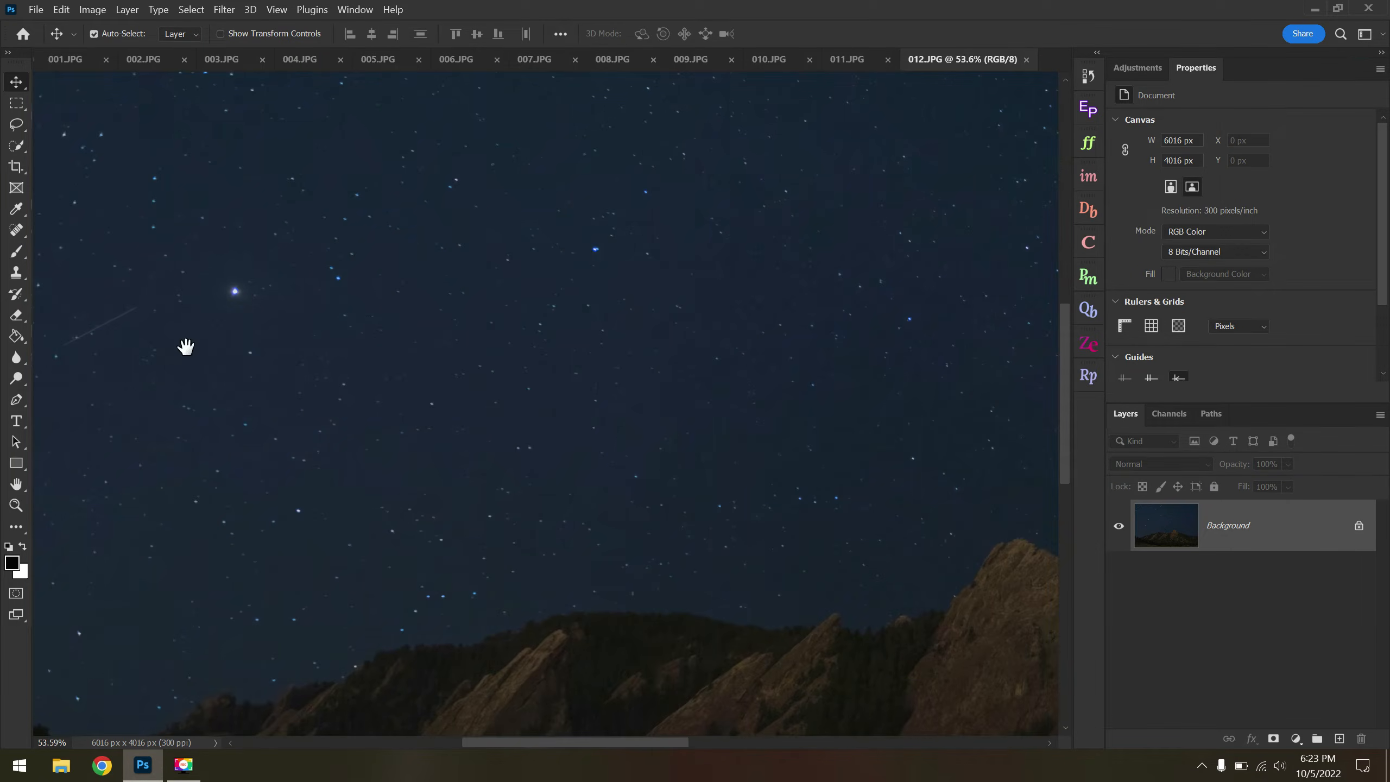
Remove the faint streak beside the bright star in 012.JPG with the Spot Healing Brush.
scroll(186, 348, "up", 3)
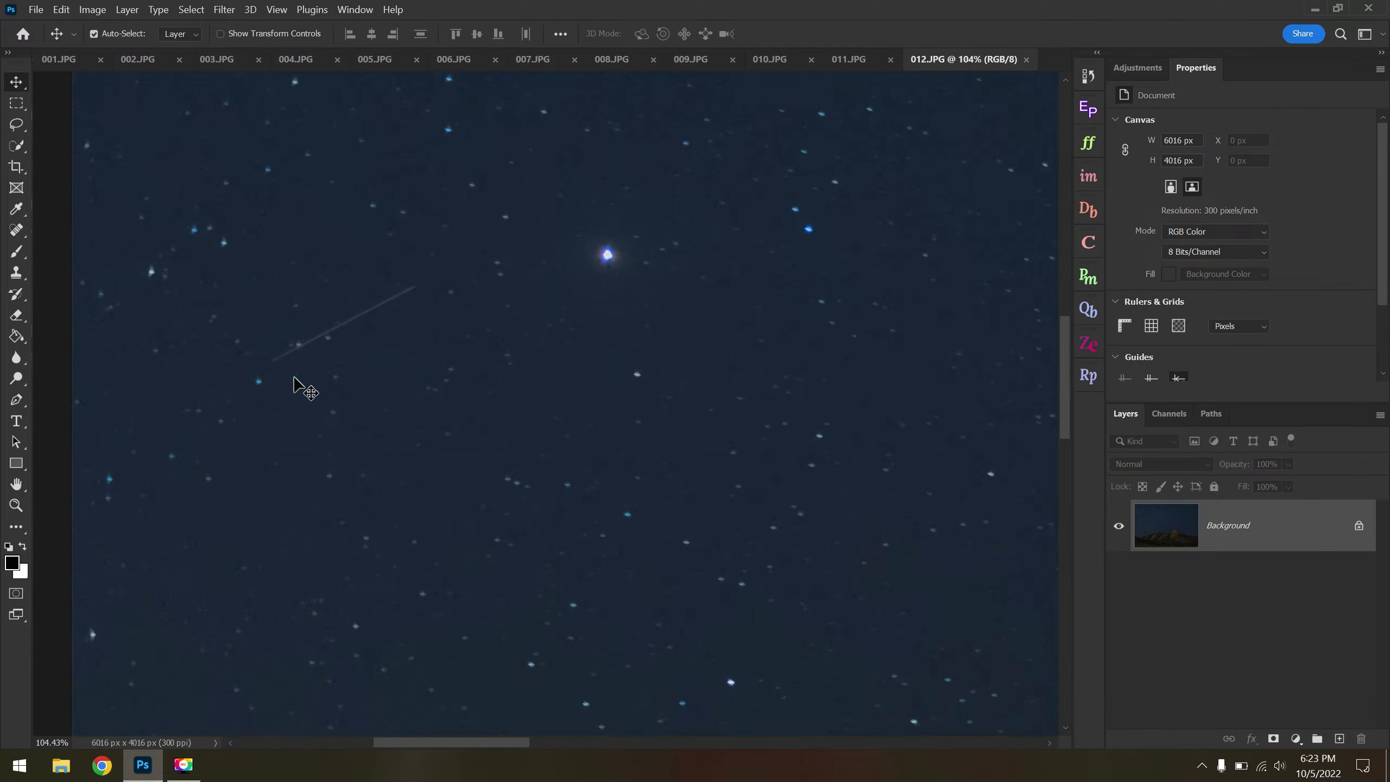
left_click(16, 231)
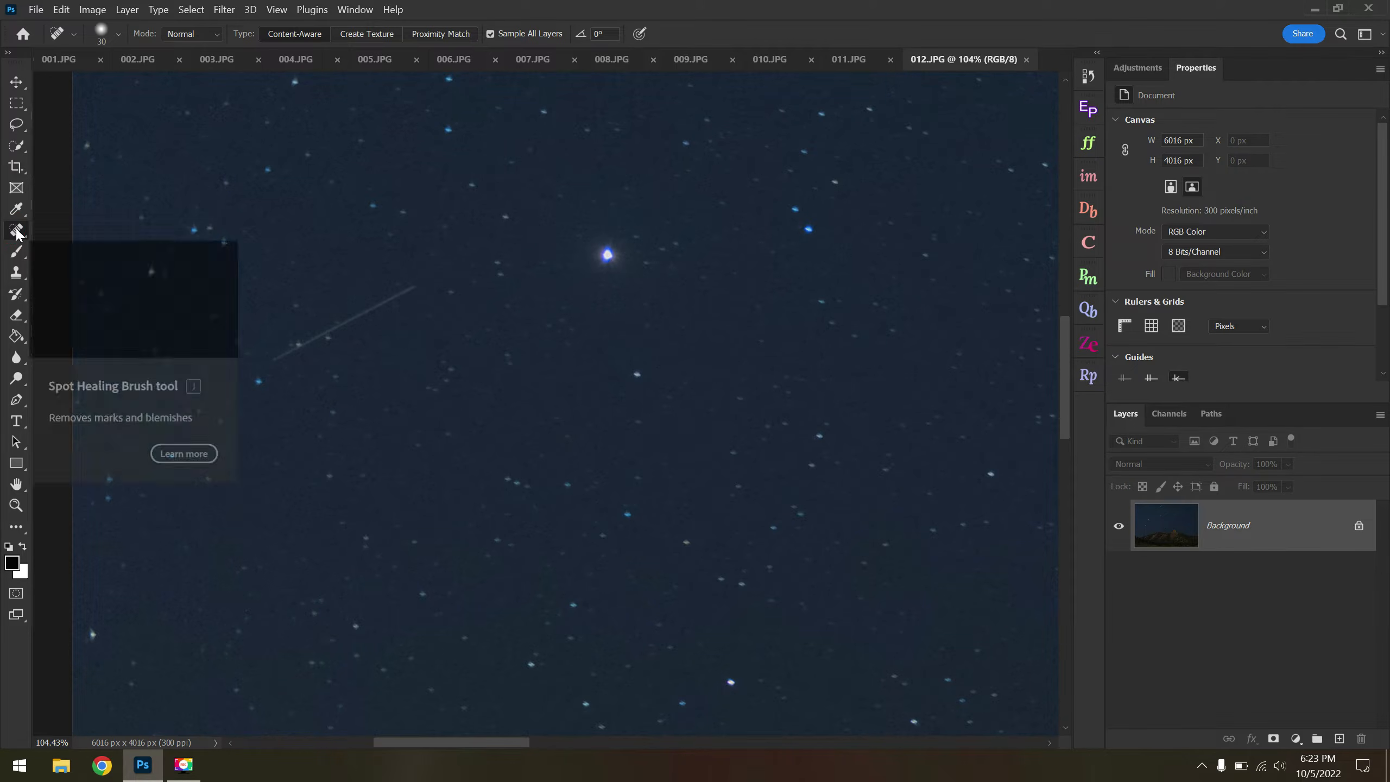
right_click(14, 233)
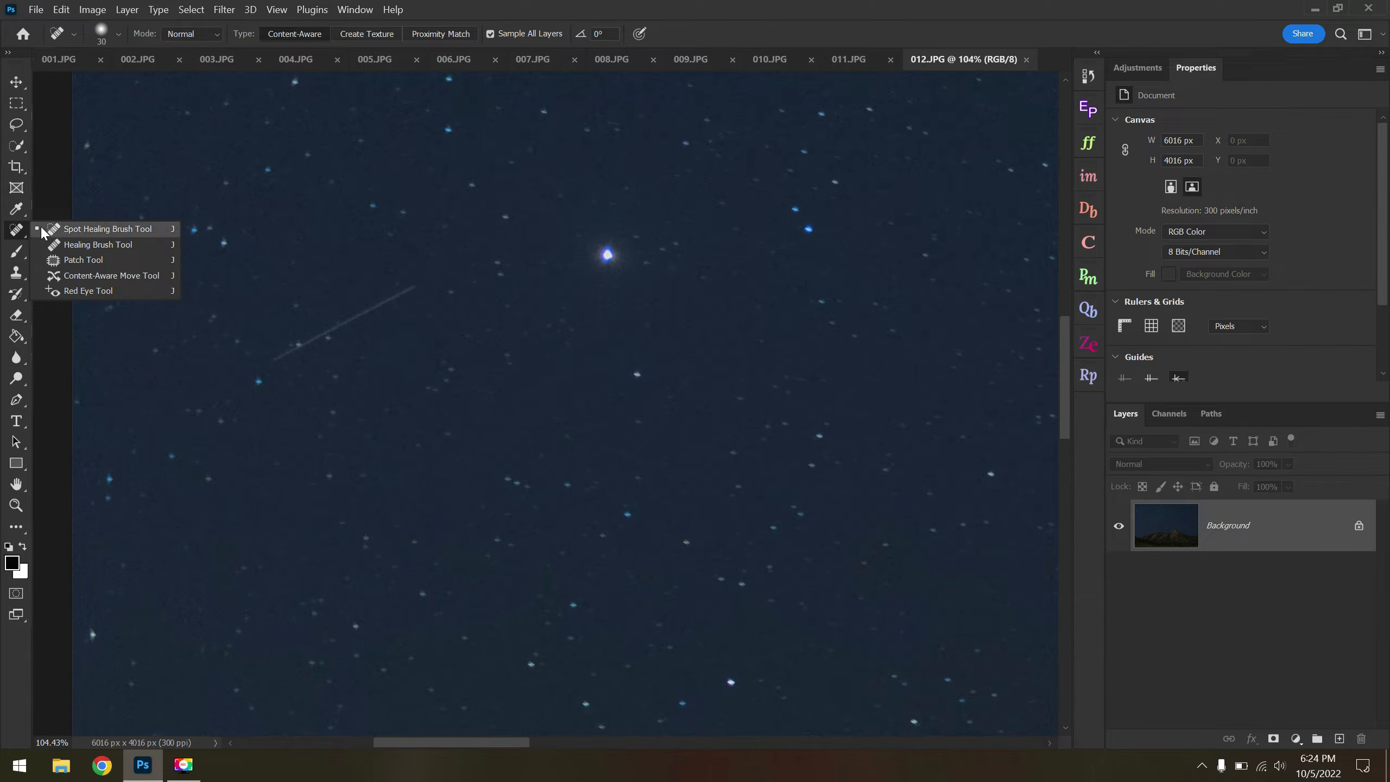
left_click(113, 229)
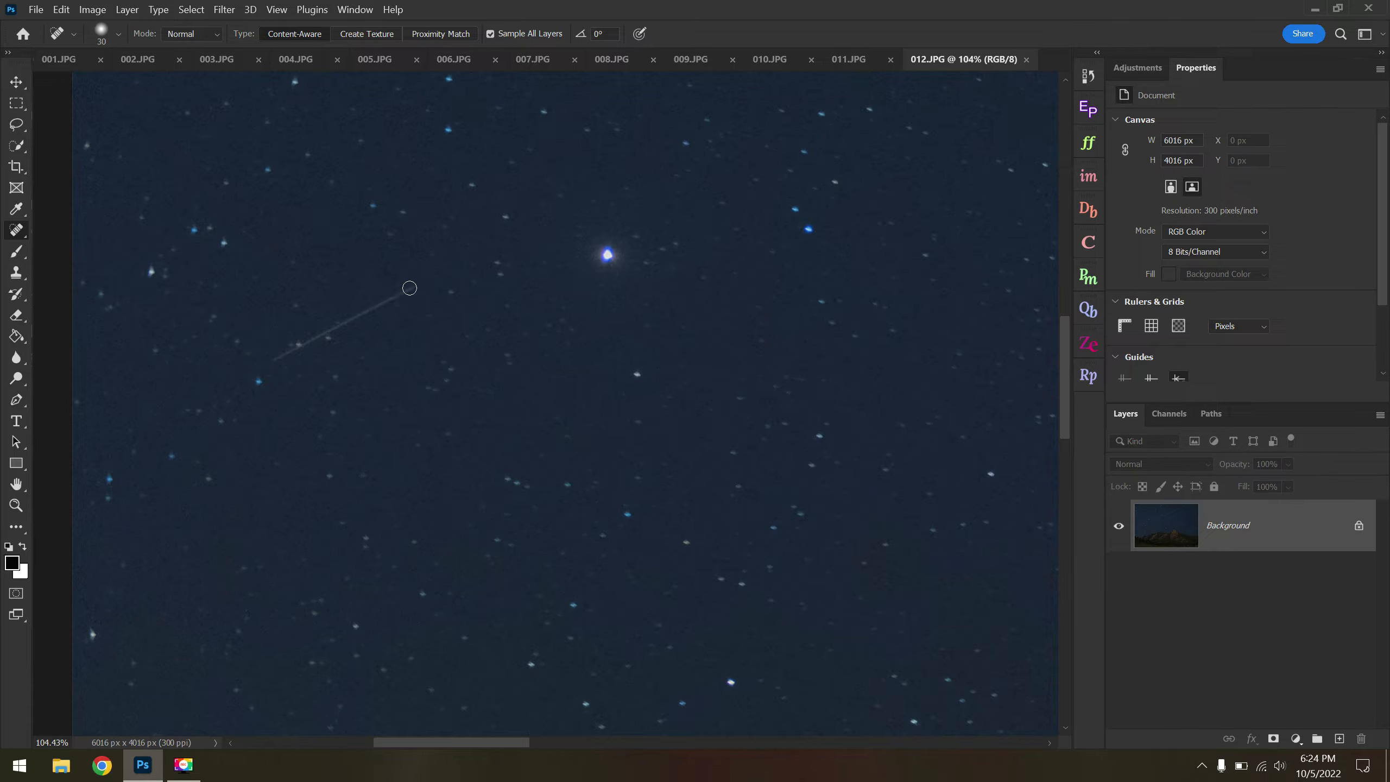
left_click(415, 286)
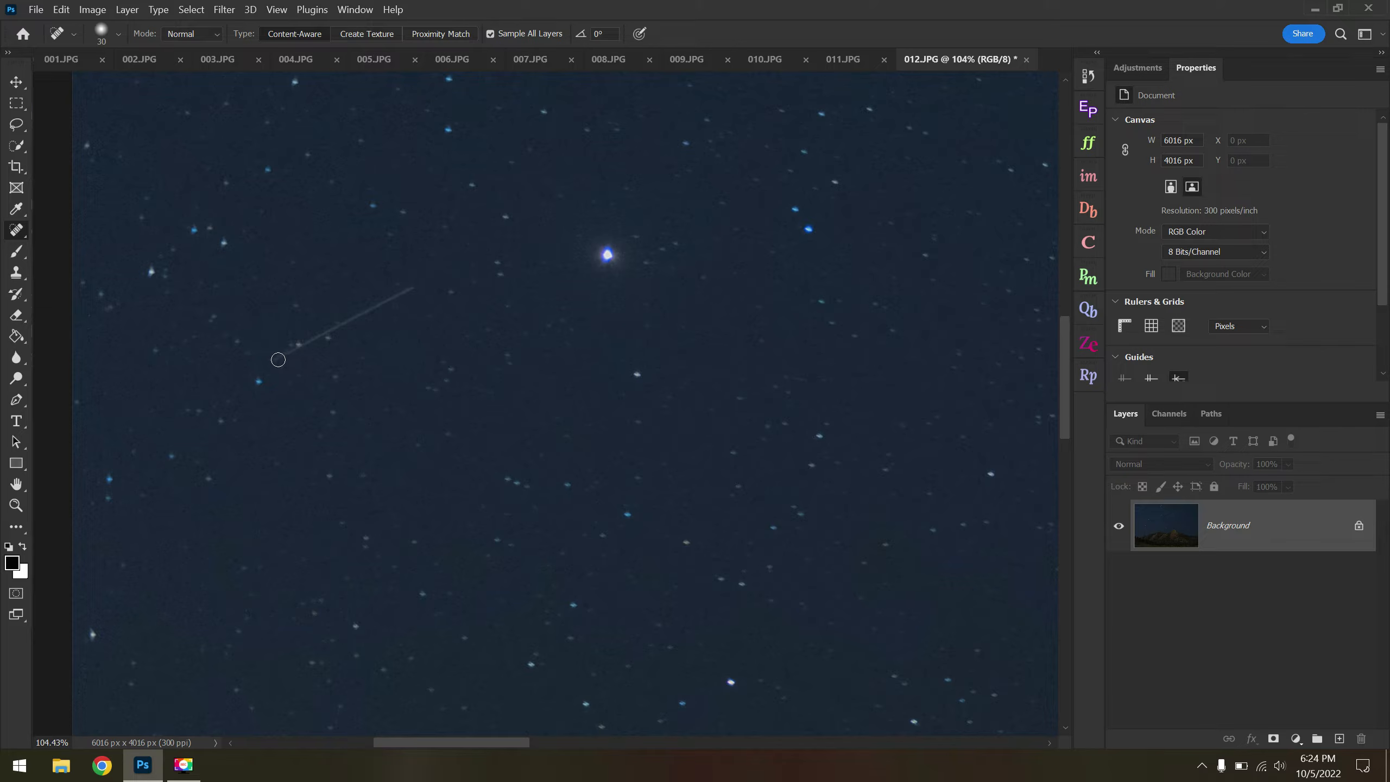
left_click_drag(278, 360, 414, 286)
scroll(466, 400, "down", 10)
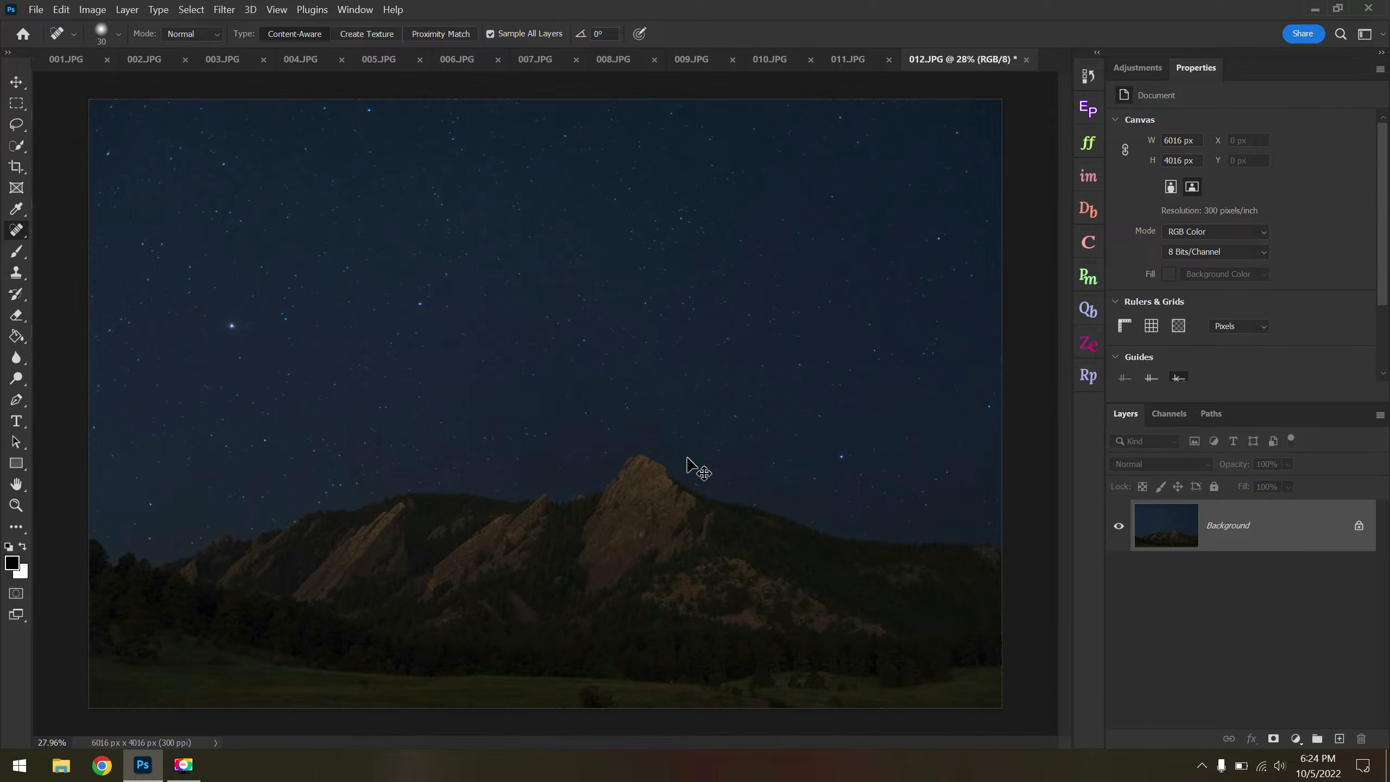
Save 012.JPG with JPEG quality 9 (High) and the Progressive format, and close it.
key("ctrl+s")
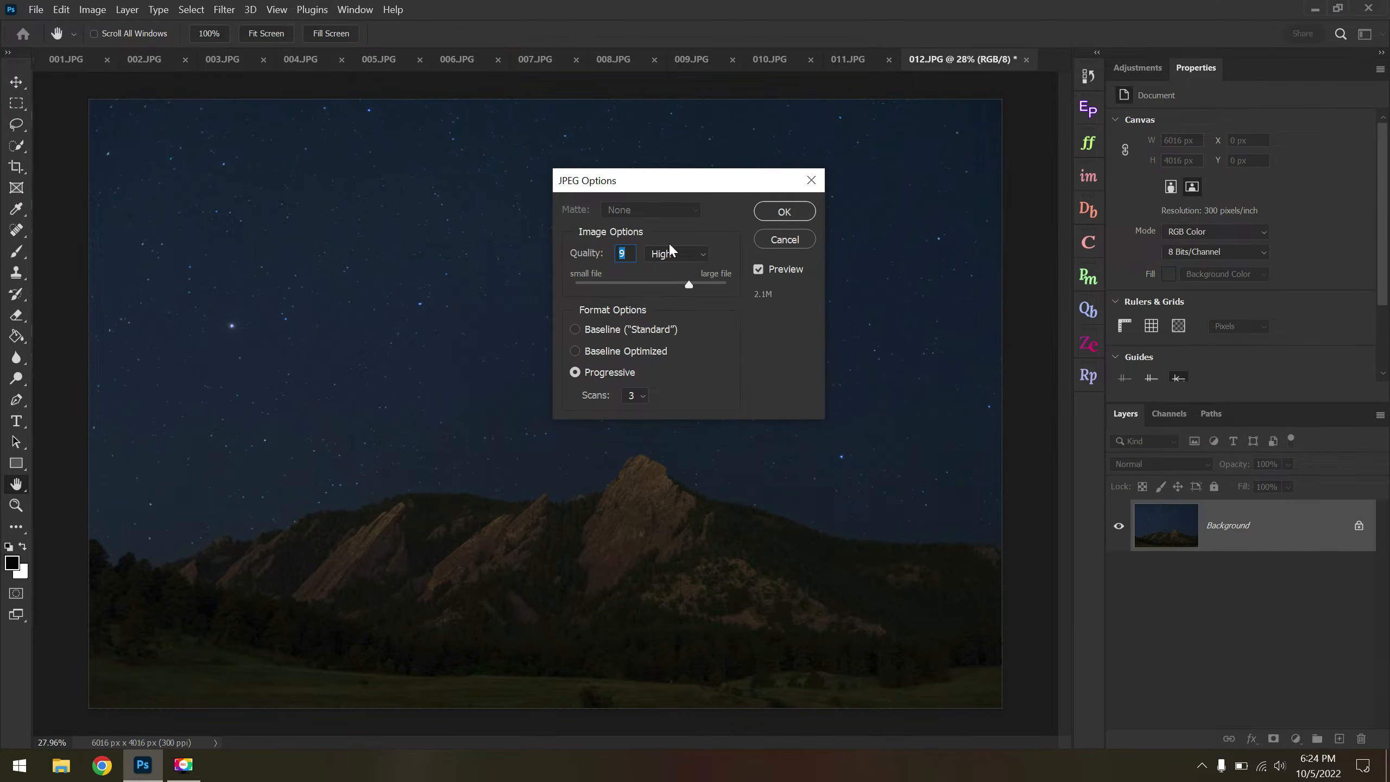
left_click(775, 218)
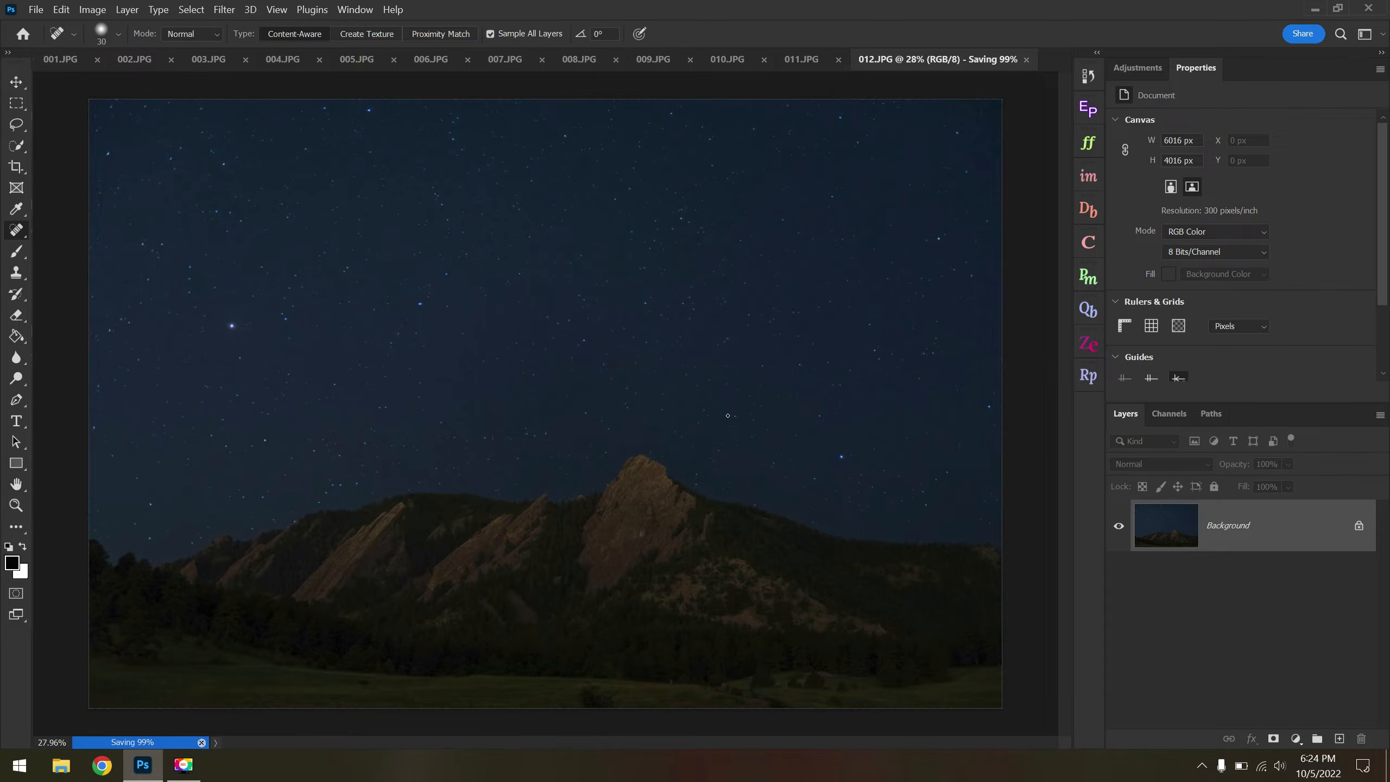
left_click(1026, 60)
Heal the straight streak near the bright star in 011.JPG, and save and close the image.
scroll(301, 345, "up", 6)
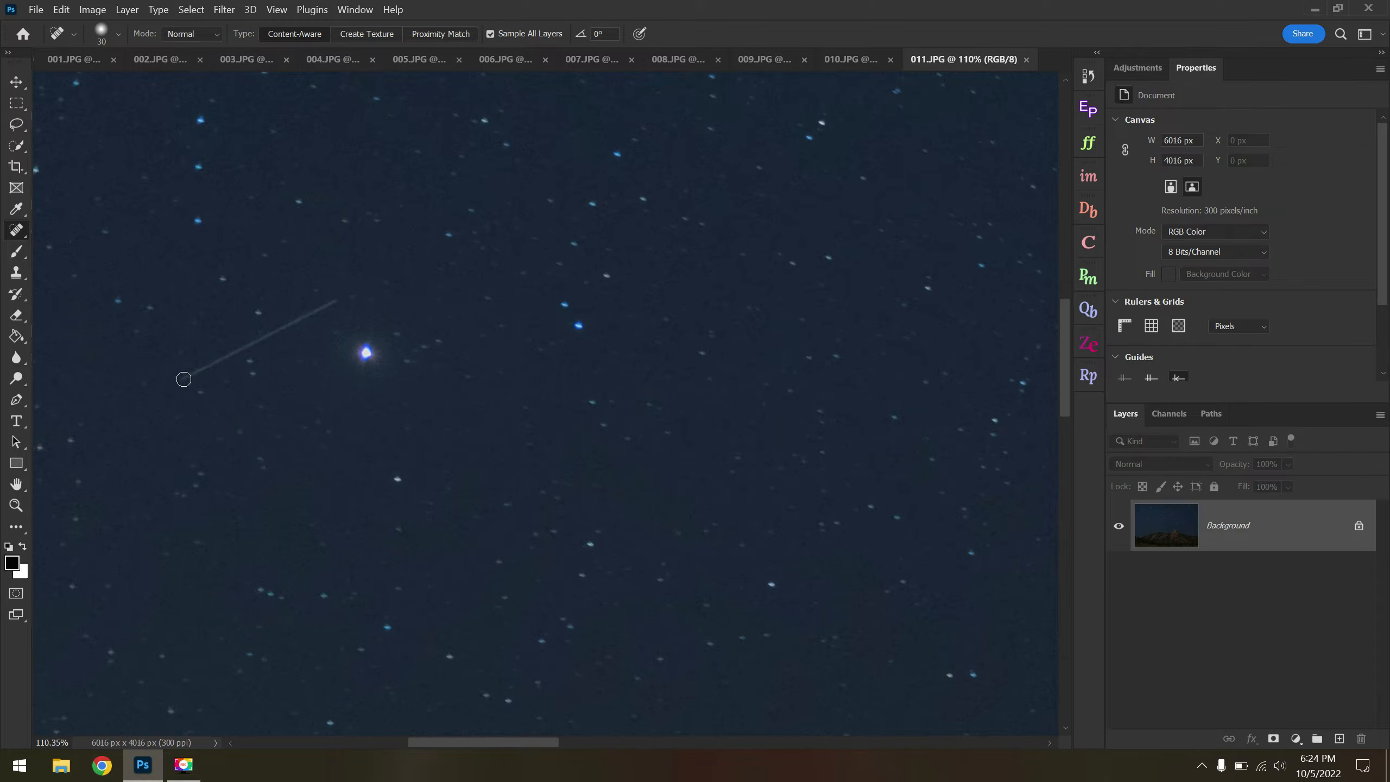
left_click(183, 379)
left_click(333, 303, "shift")
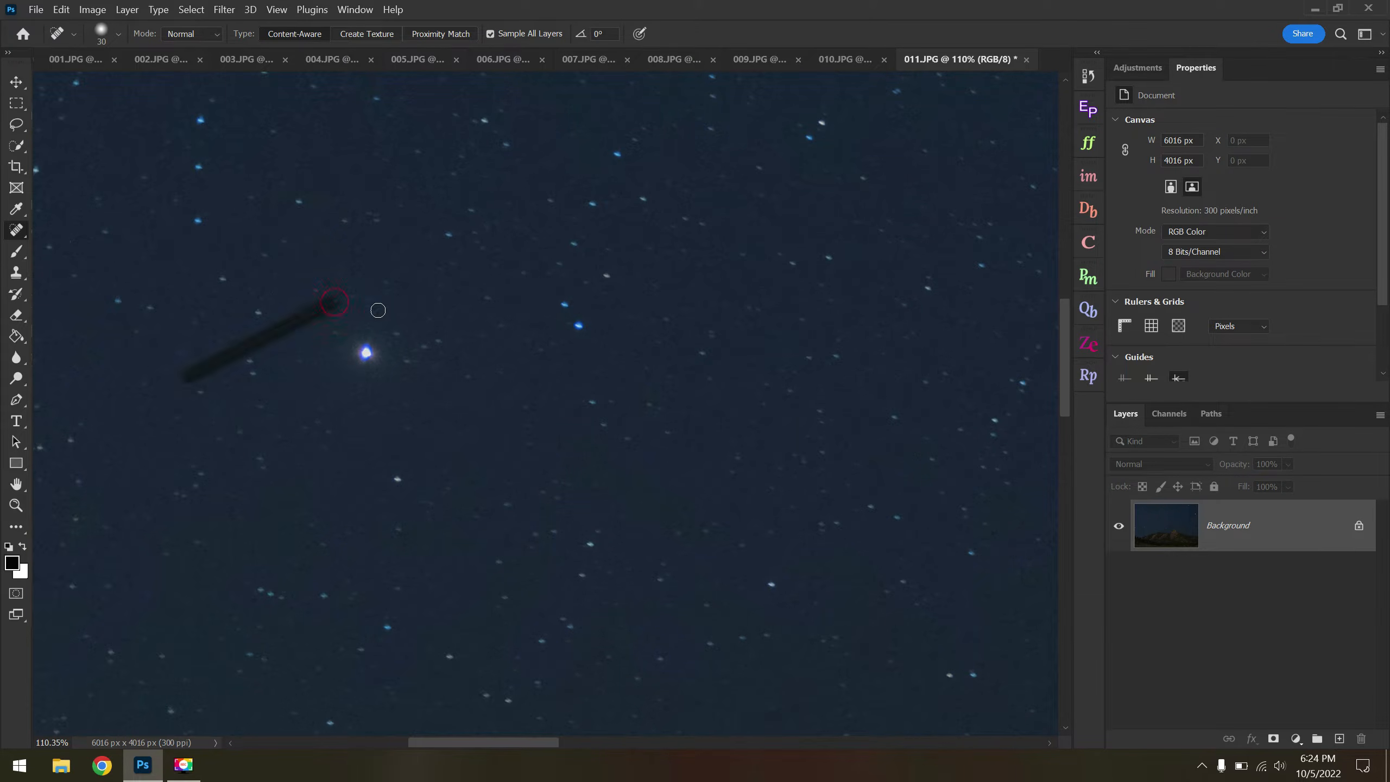
key("ctrl+0")
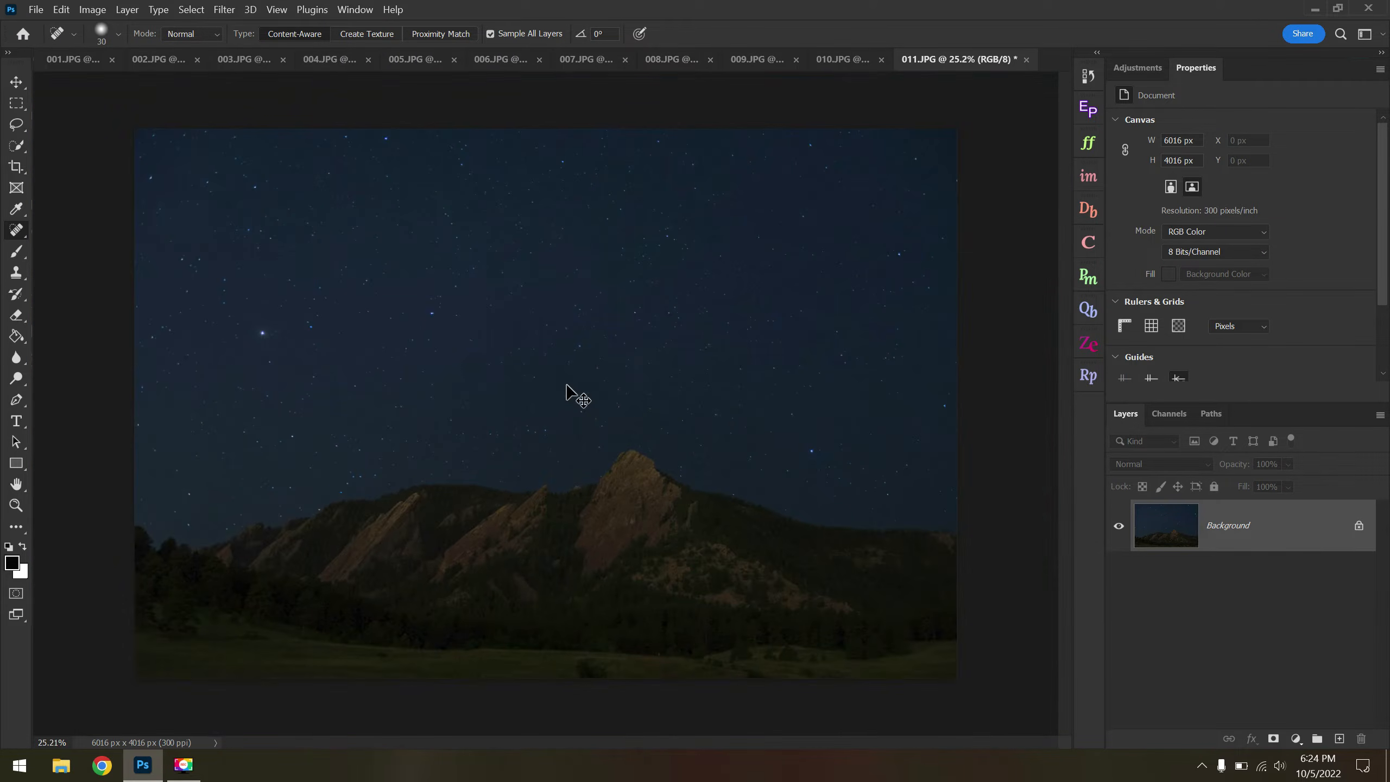
key("ctrl+s")
left_click(788, 212)
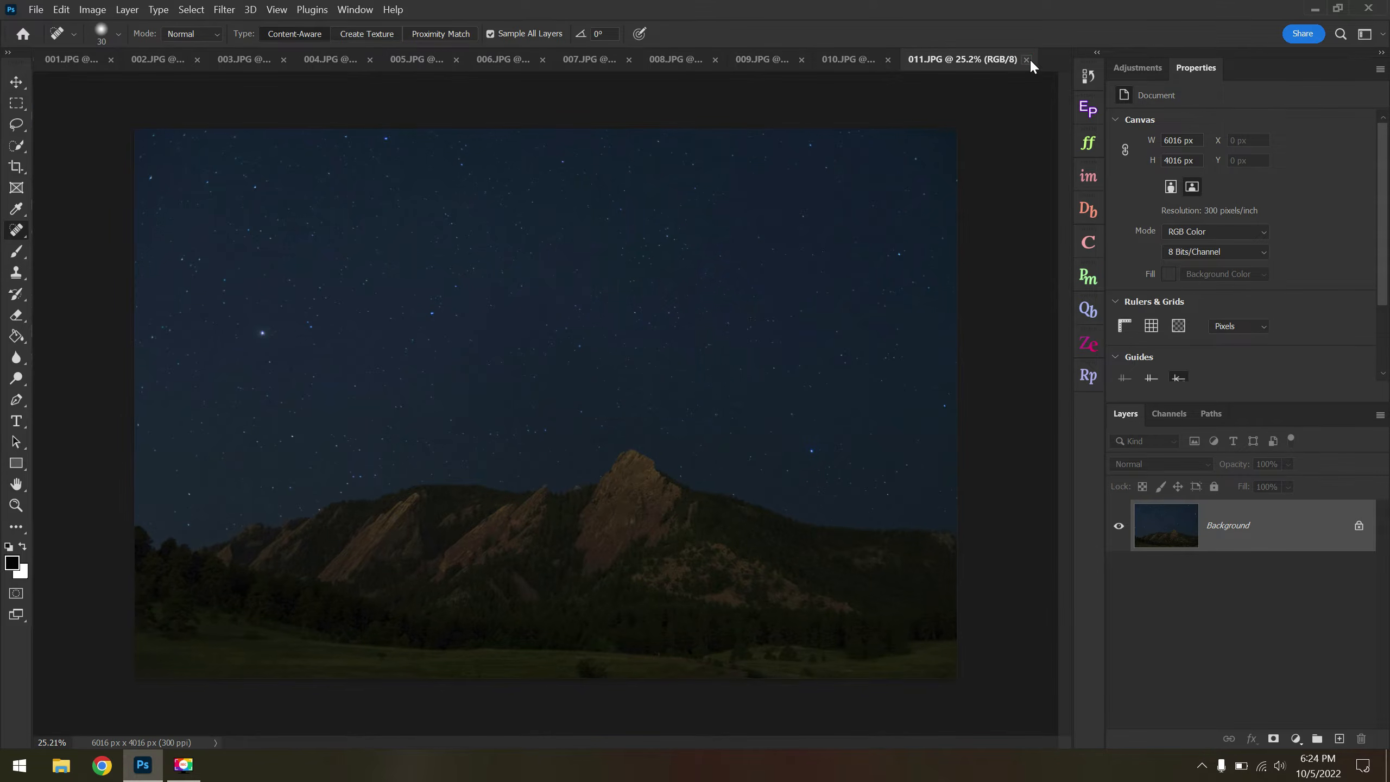
left_click(1027, 59)
Heal the streak just above the bright star in 010.JPG, save it at JPEG quality 9, and close it.
scroll(159, 299, "up", 3)
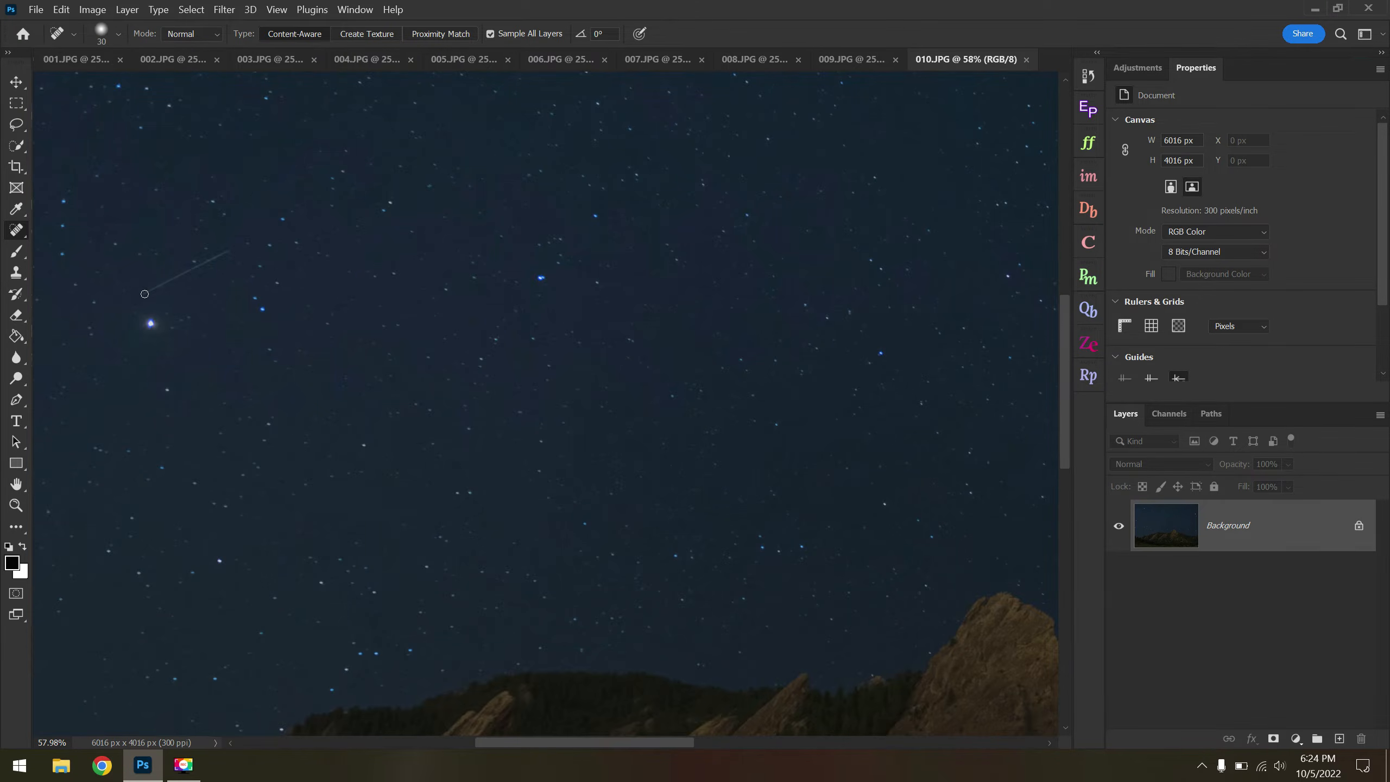
left_click(143, 294)
left_click(228, 251, "shift")
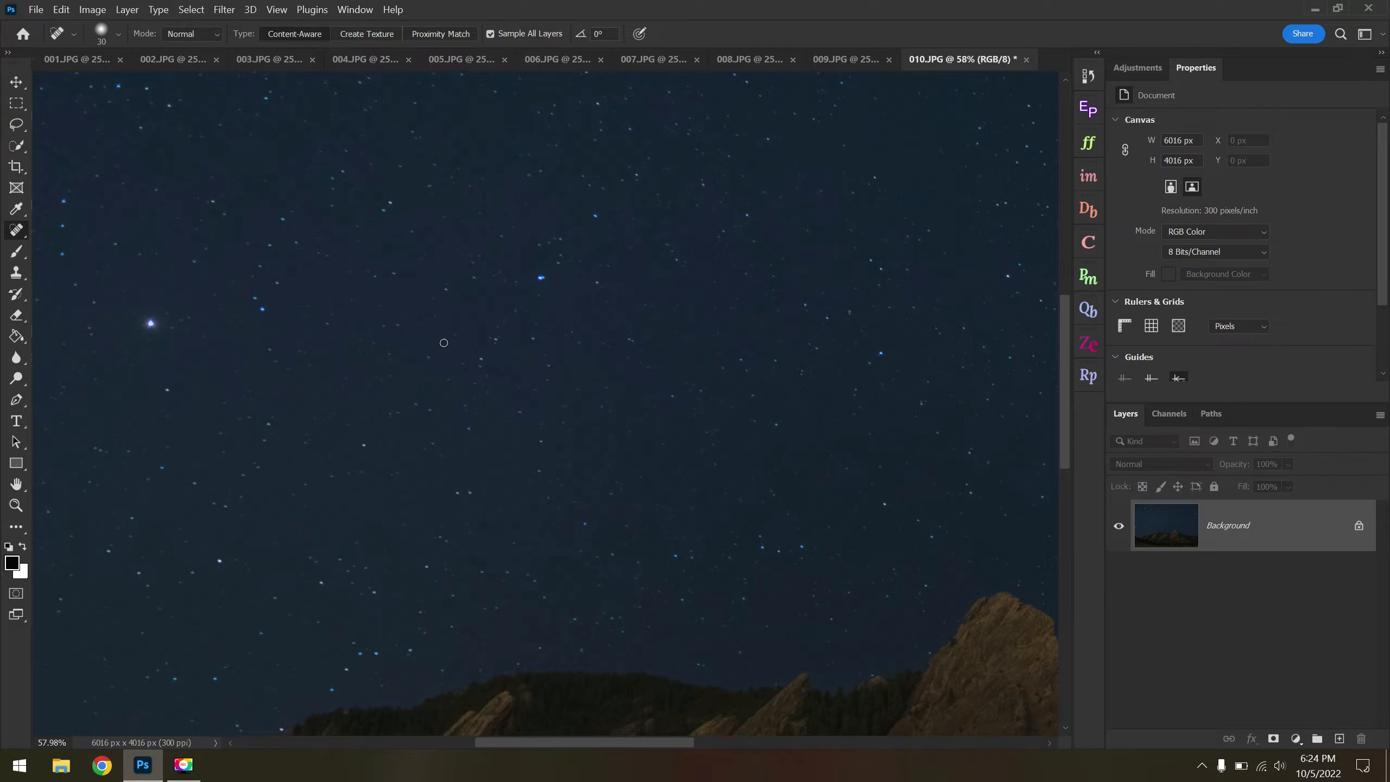
scroll(450, 364, "down", 5)
key("ctrl+s")
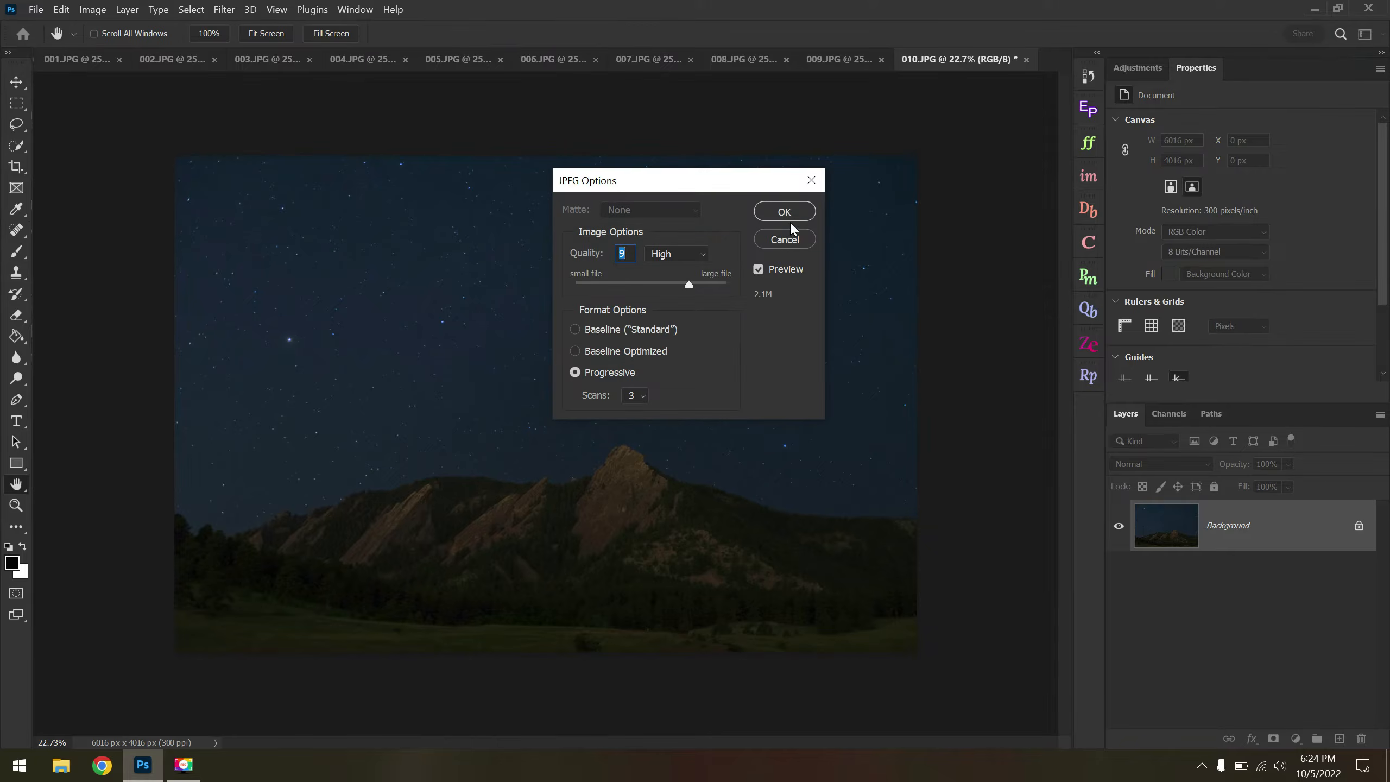
left_click(784, 211)
key("ctrl+w")
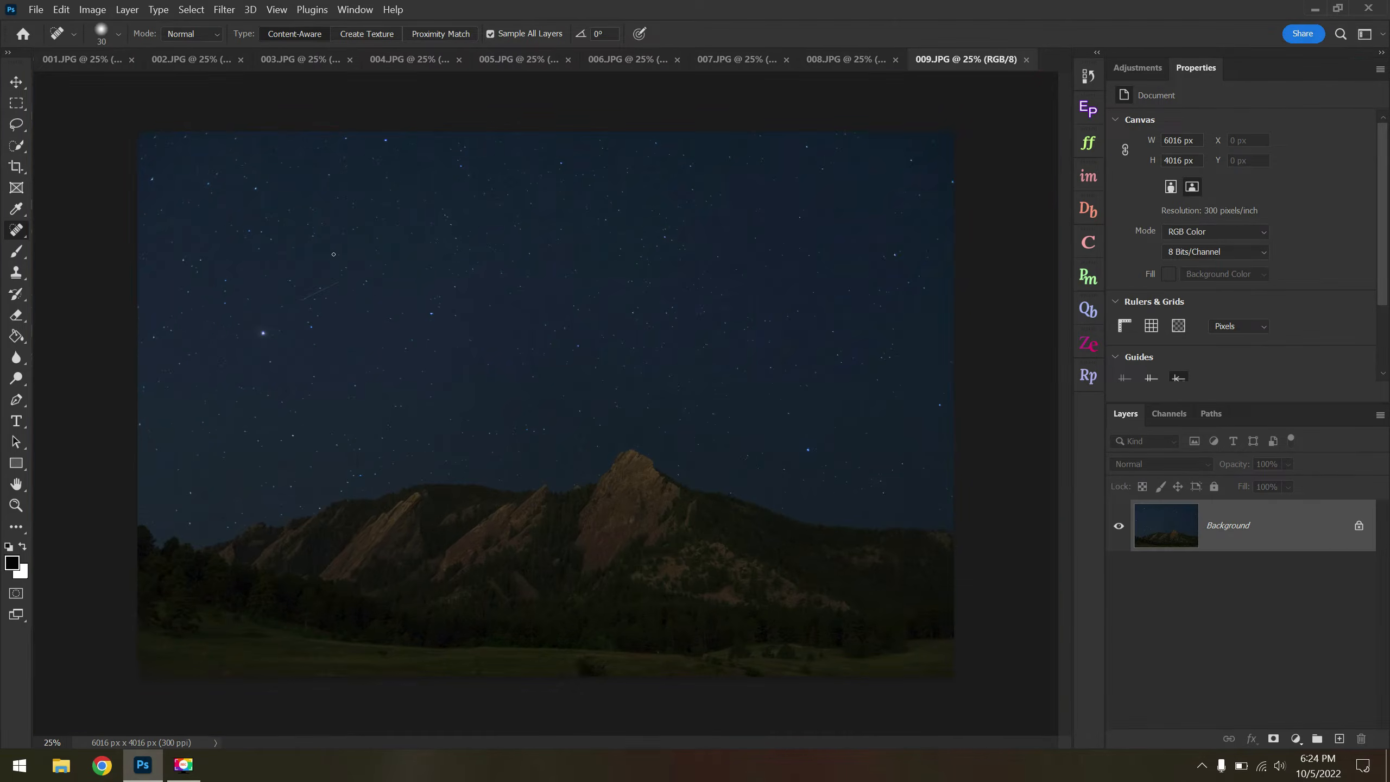
Heal the streak in the sky of 009.JPG from end to end, and save and close the image.
scroll(360, 303, "up", 5)
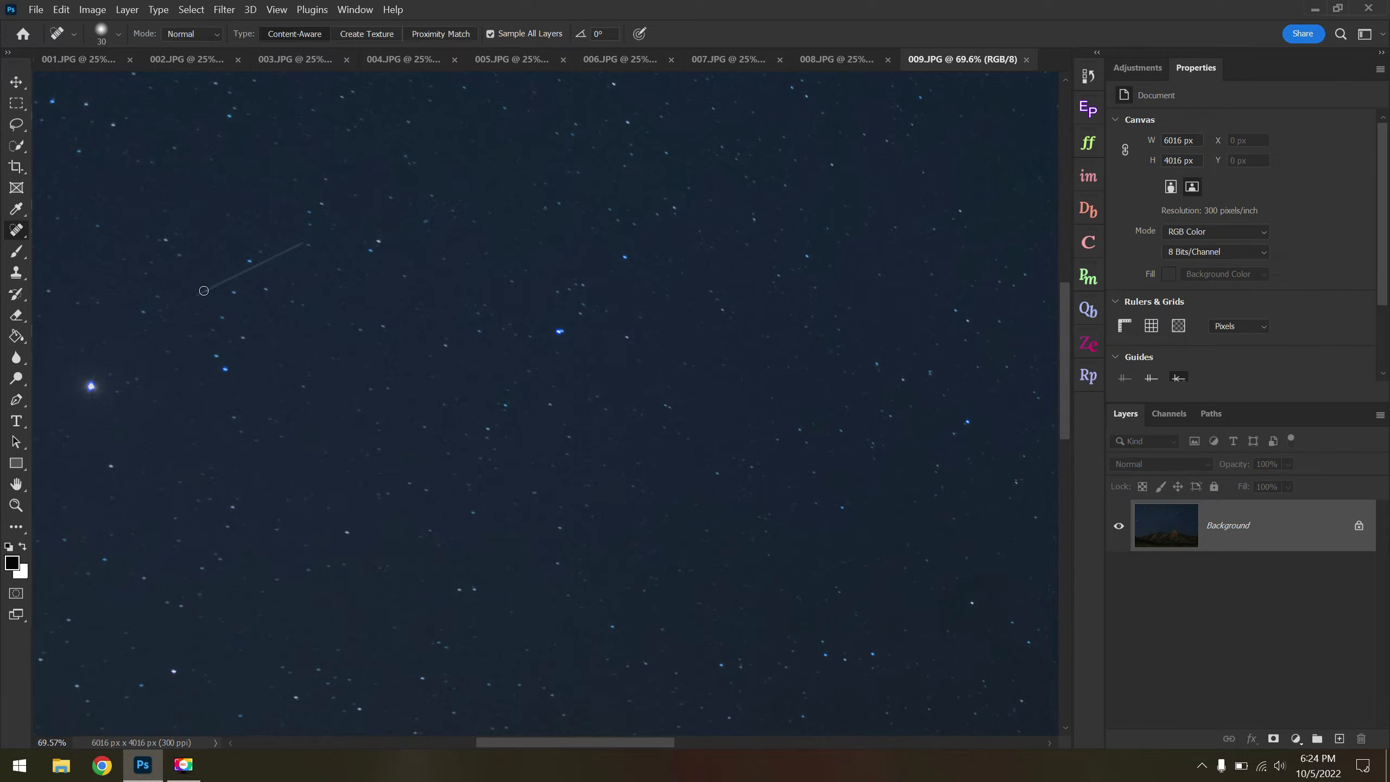
left_click(202, 294)
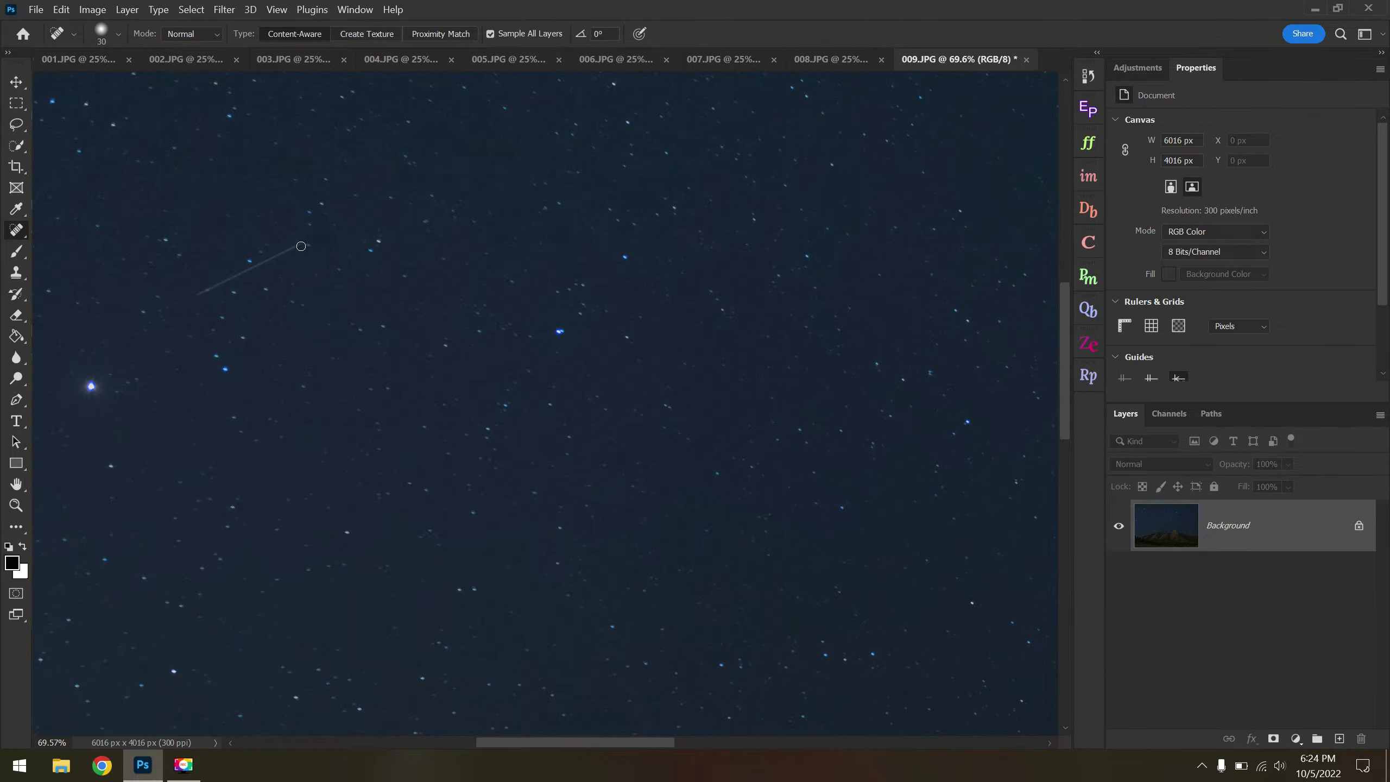
left_click_drag(301, 246, 200, 294)
scroll(493, 255, "down", 5)
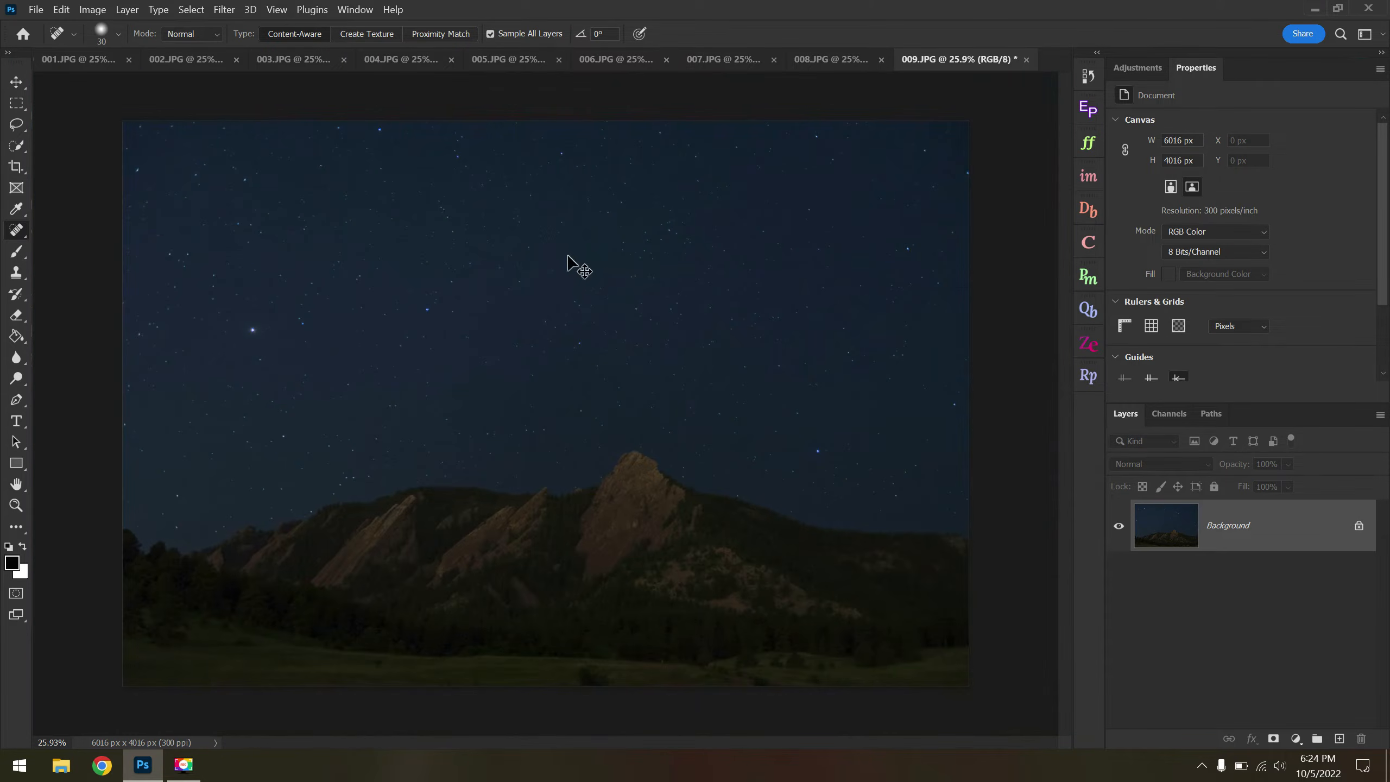
key("ctrl+s")
key("Return")
left_click(1026, 59)
Heal the streak in the sky of 008.JPG and save the image at JPEG quality 9 (High).
scroll(340, 253, "up", 1)
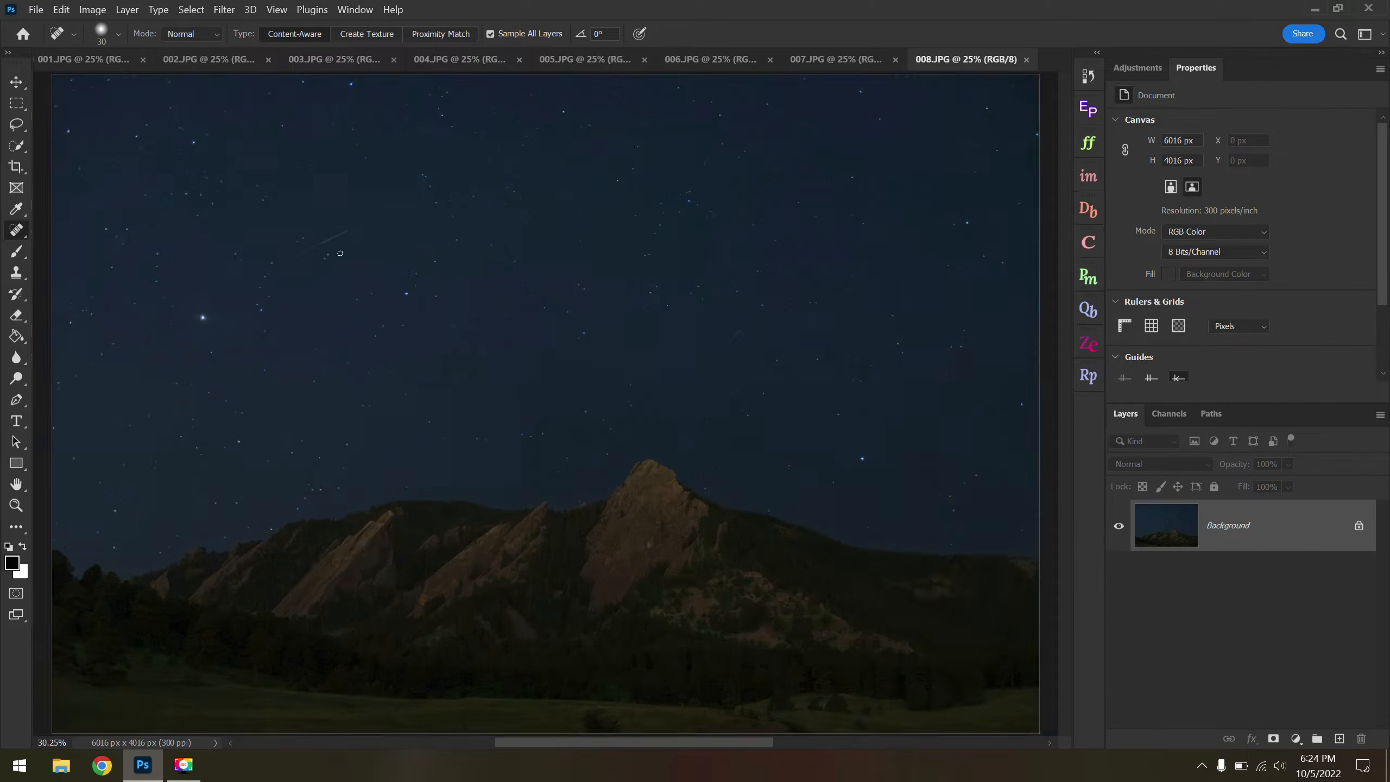
scroll(340, 253, "up", 5)
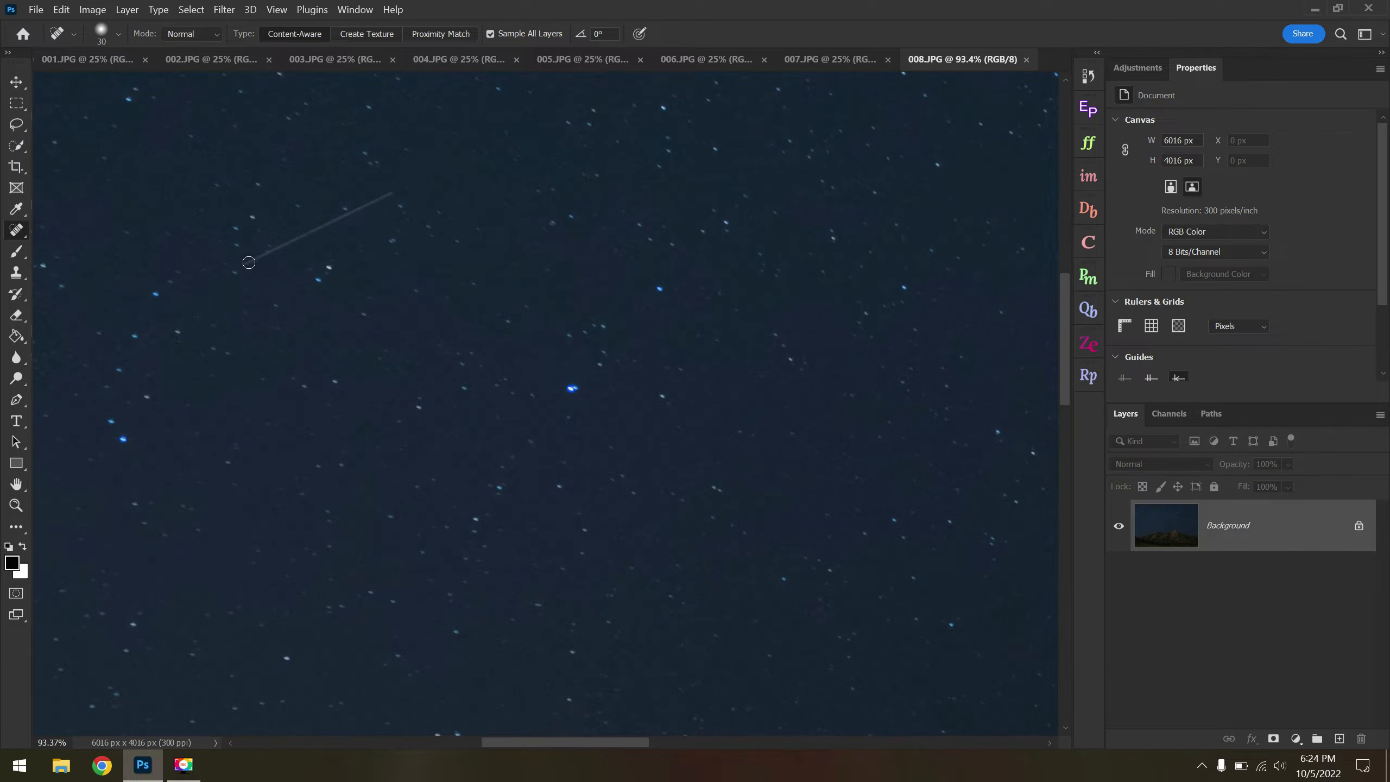
left_click_drag(250, 262, 248, 262)
left_click_drag(390, 193, 390, 193)
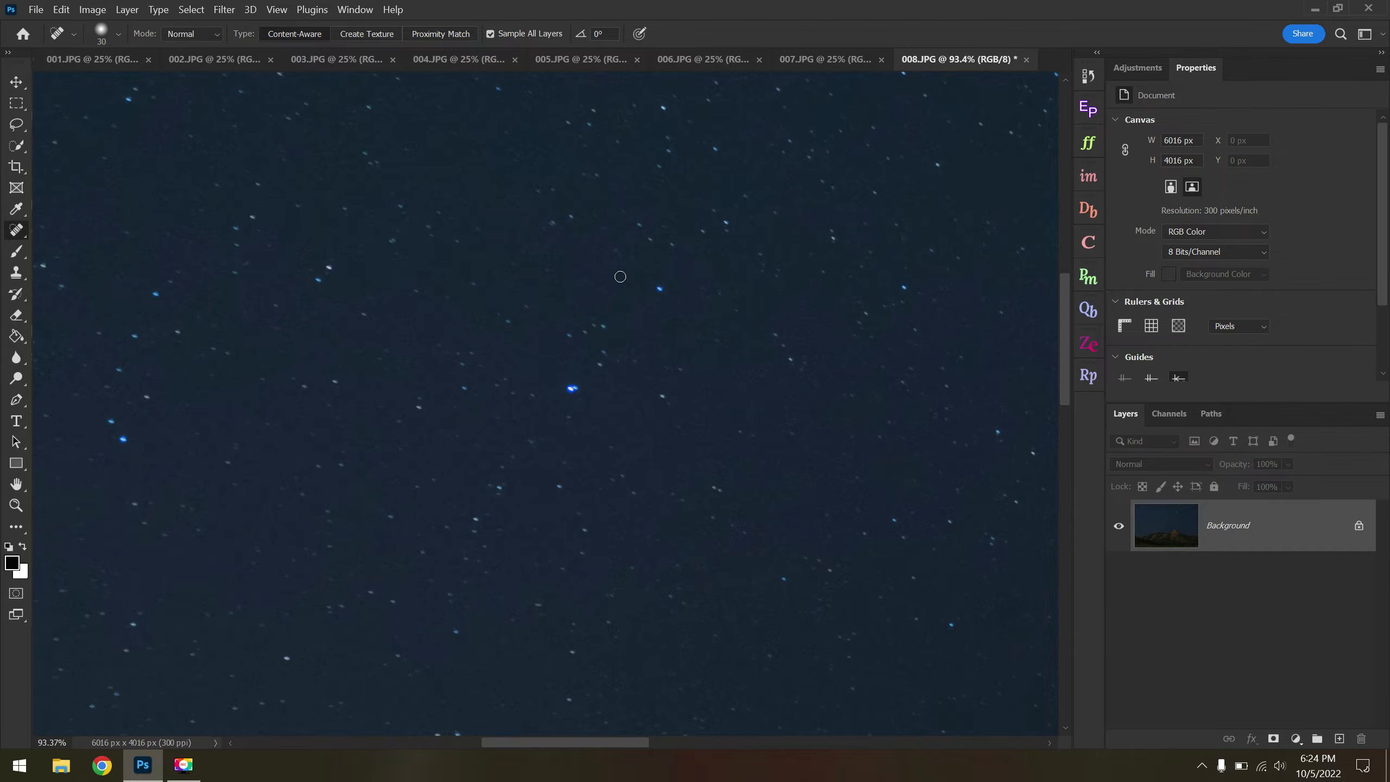
key("ctrl+0")
key("h")
key("ctrl+s")
key("Return")
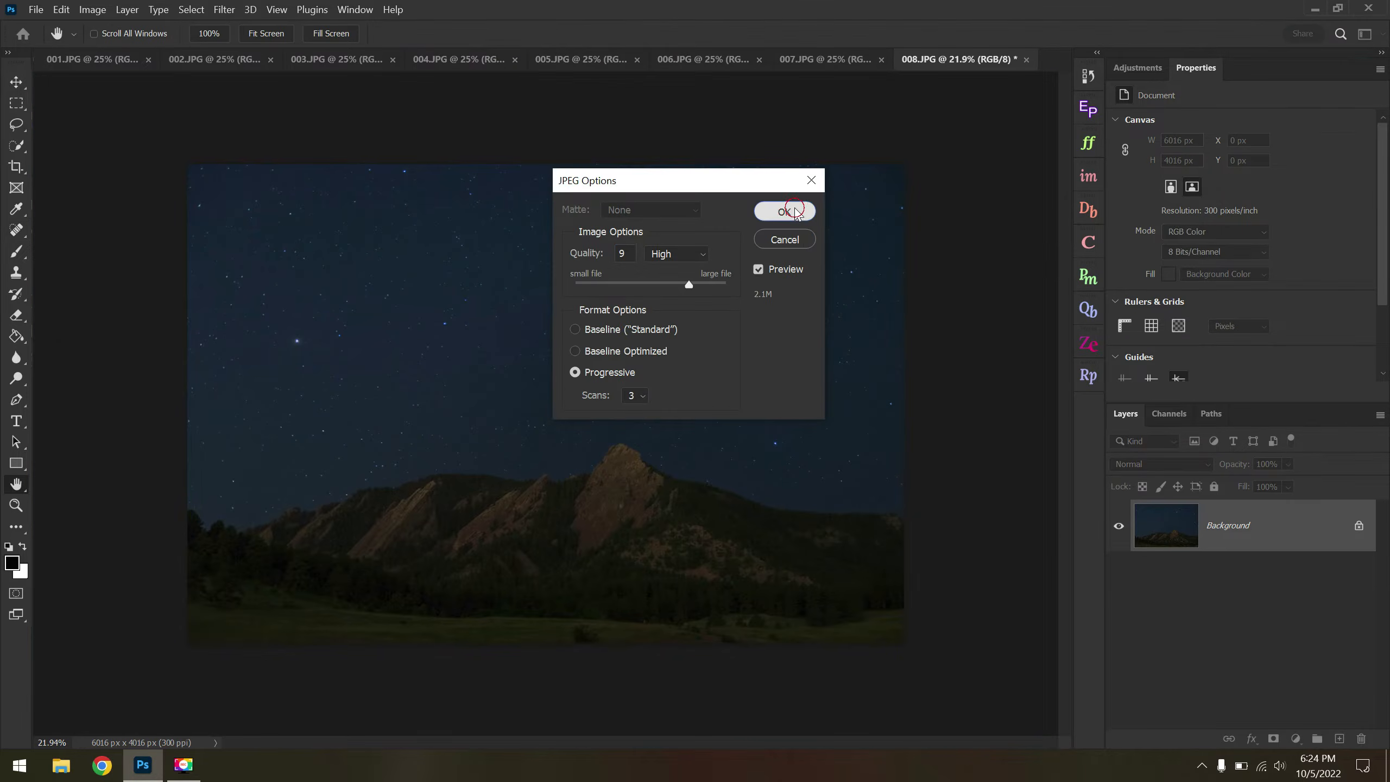
Close 008.JPG and heal the double aircraft trail in 007.JPG out to the image edge, including its leftover ends.
key("j")
left_click(1026, 59)
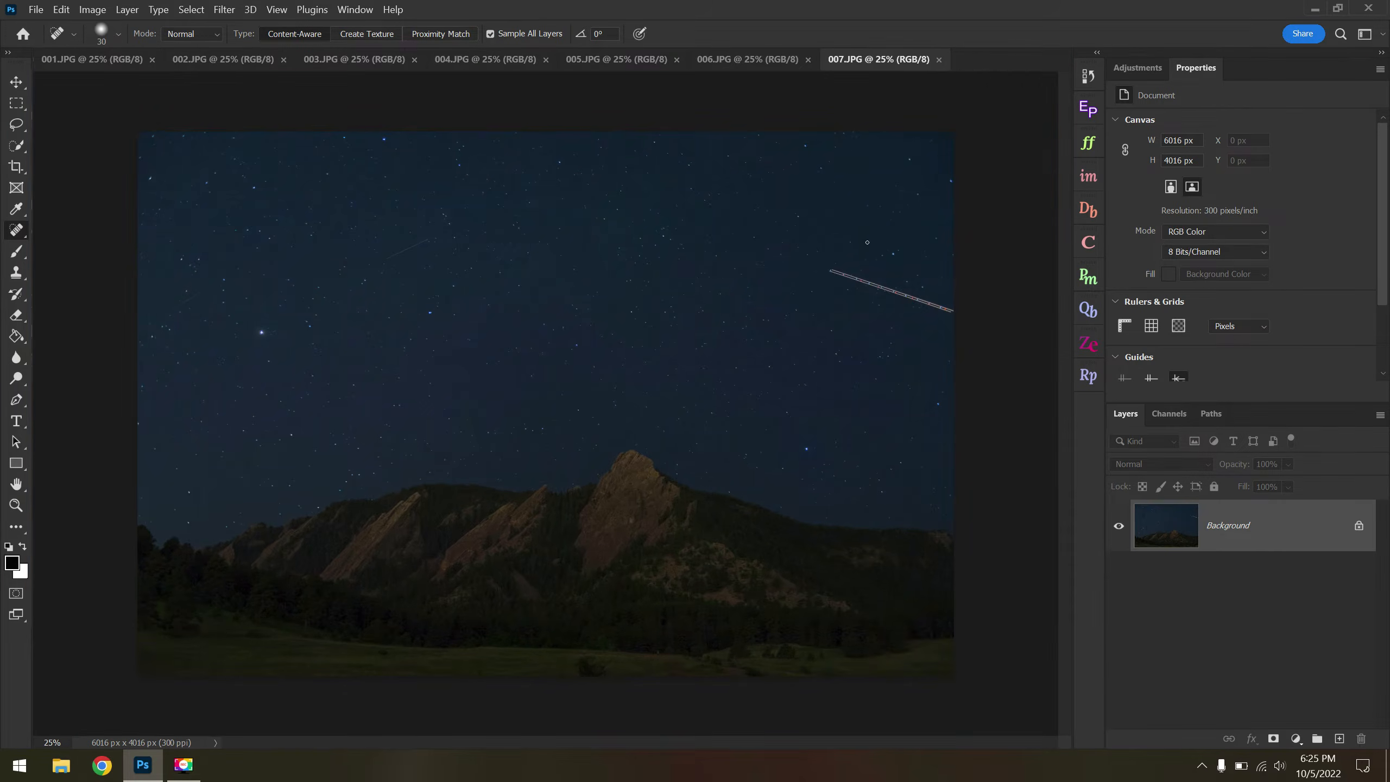
scroll(867, 242, "up", 5)
left_click_drag(927, 279, 617, 279)
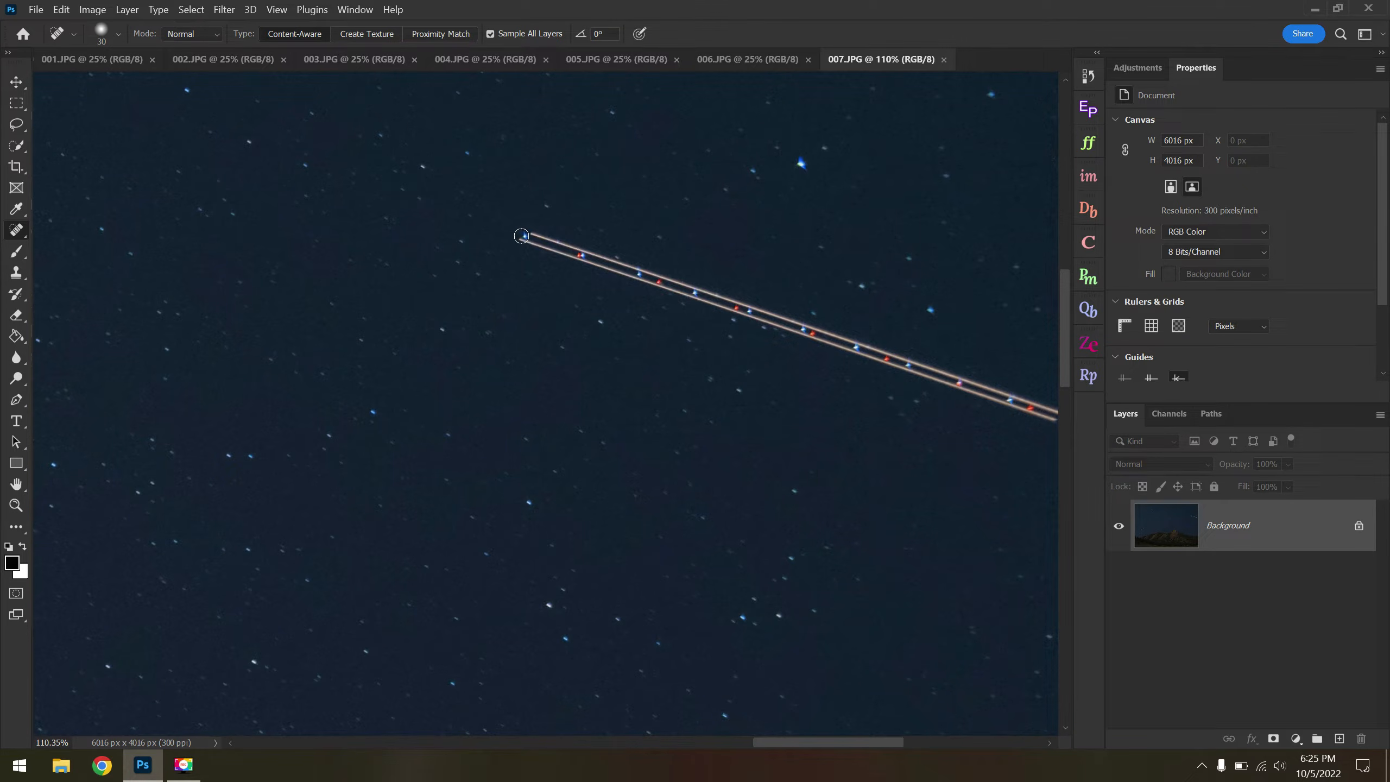
key("bracketright")
key("bracketright")
left_click(528, 236)
scroll(425, 255, "down", 2)
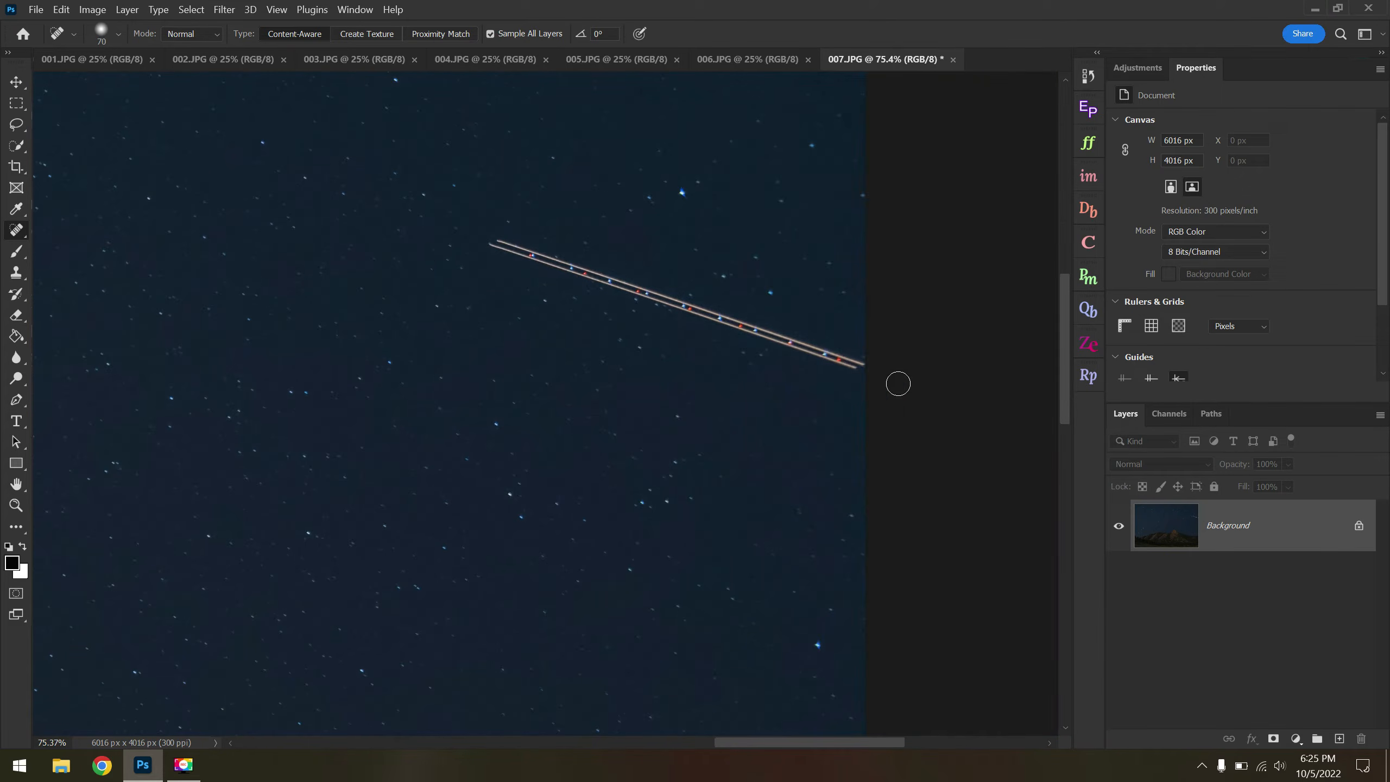
left_click_drag(862, 366, 879, 373)
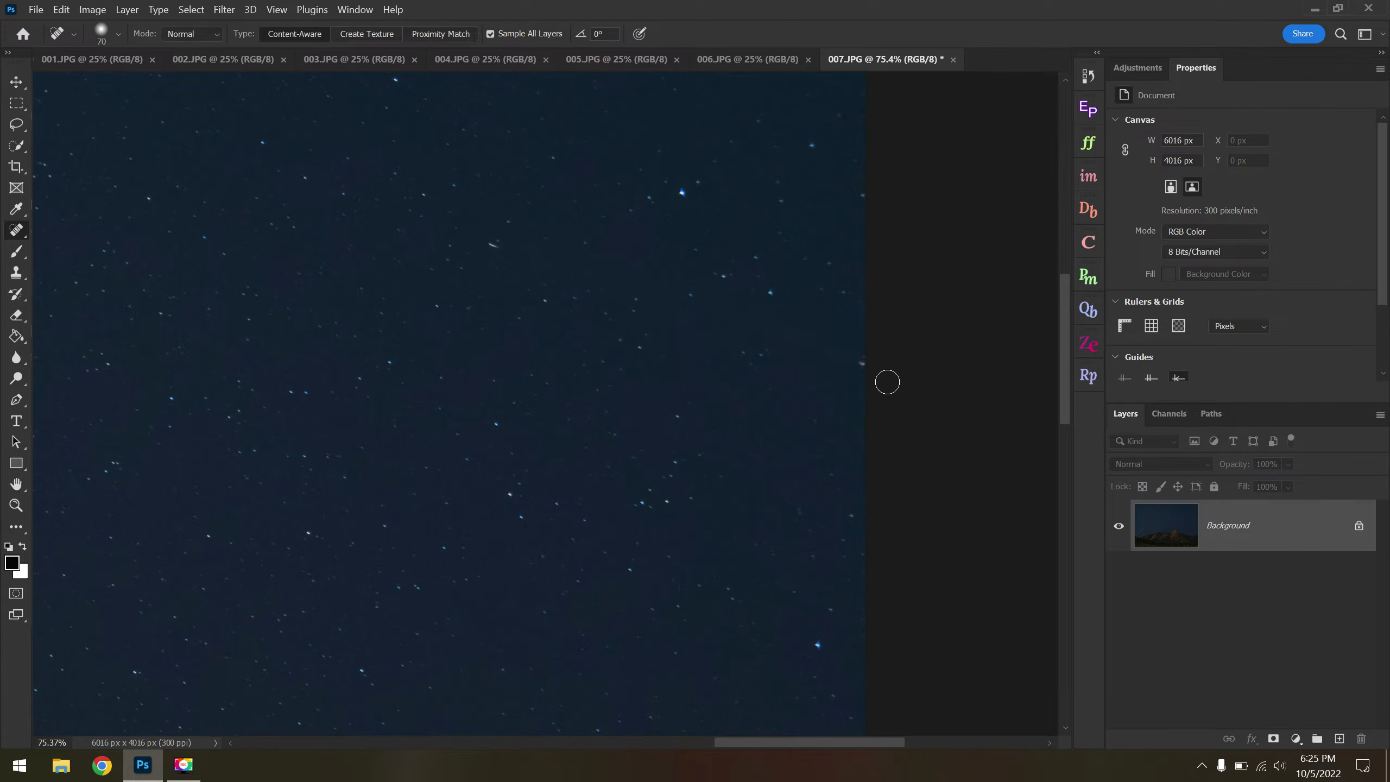
left_click(863, 365)
left_click(494, 246)
Heal the faint traces that remain along the removed double trail in 007.JPG.
scroll(713, 350, "down", 1)
scroll(735, 394, "down", 3)
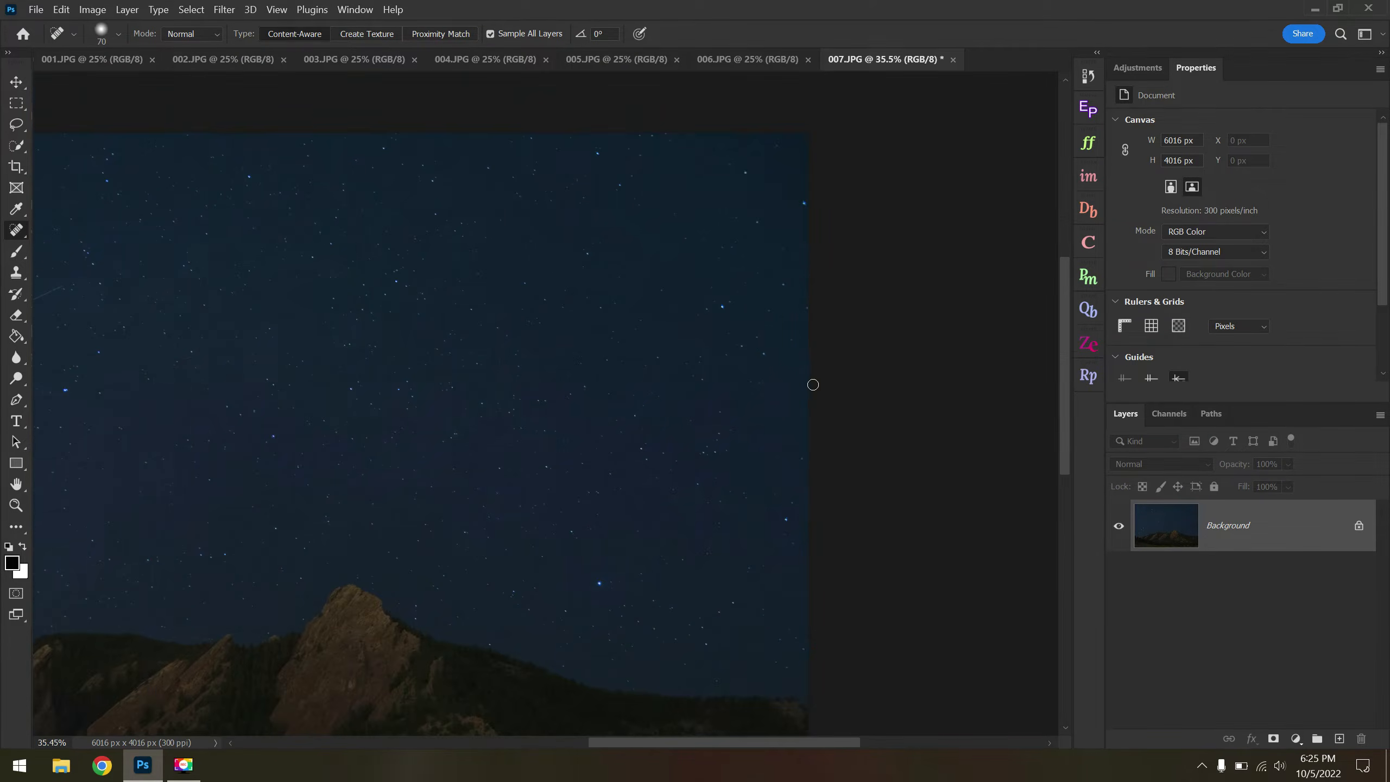
scroll(813, 385, "up", 7)
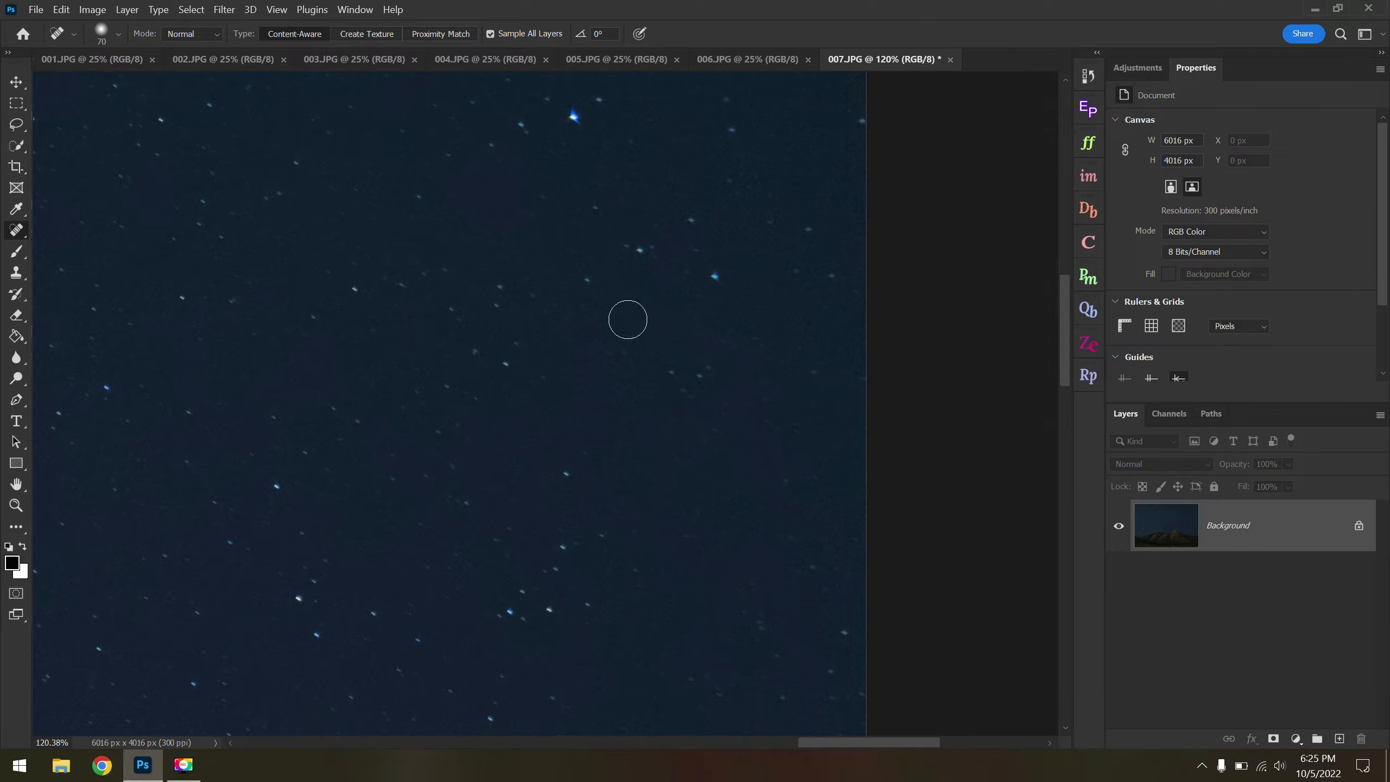
left_click_drag(628, 320, 687, 333)
left_click_drag(438, 247, 572, 280)
scroll(842, 474, "down", 3)
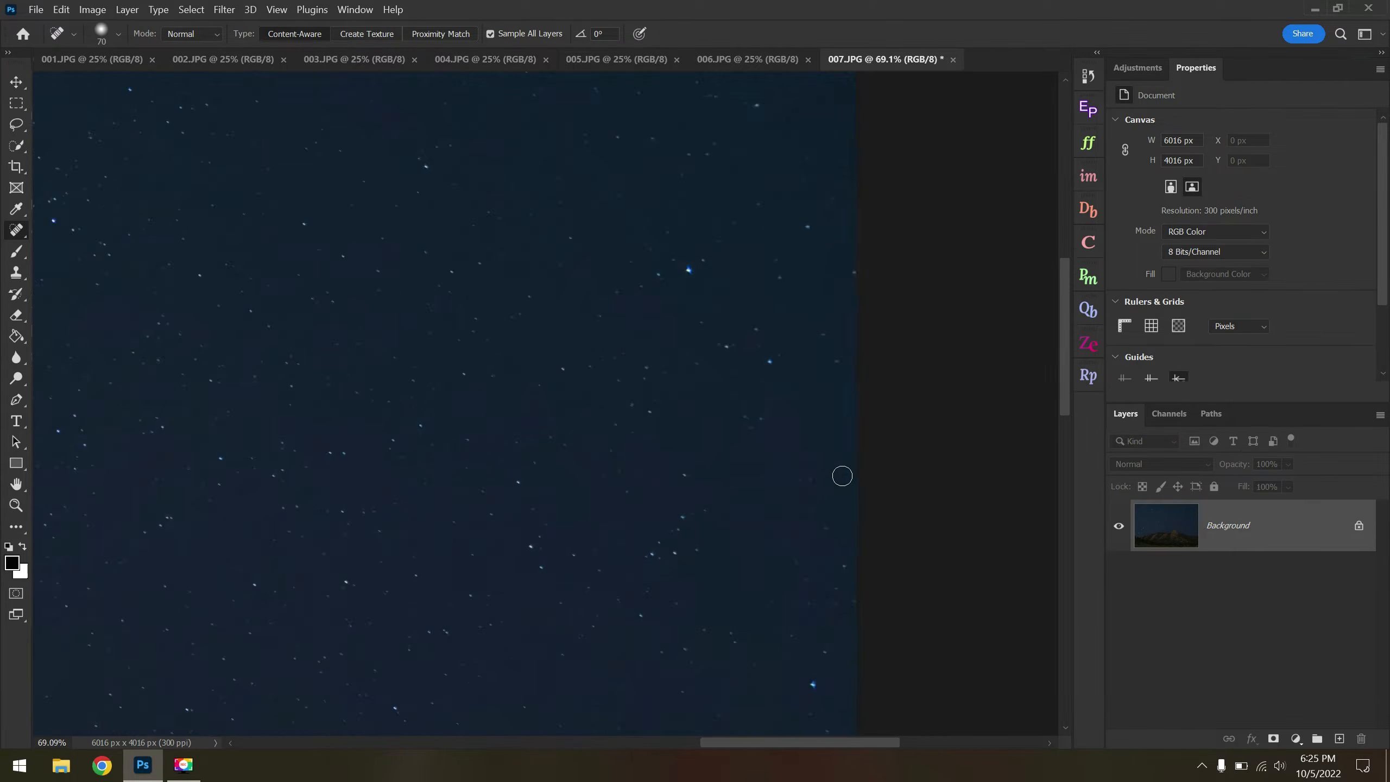
Heal the faint diagonal streak in the sky of 007.JPG with a brush size of 40, and save and close the image.
scroll(843, 475, "down", 4)
scroll(384, 241, "up", 5)
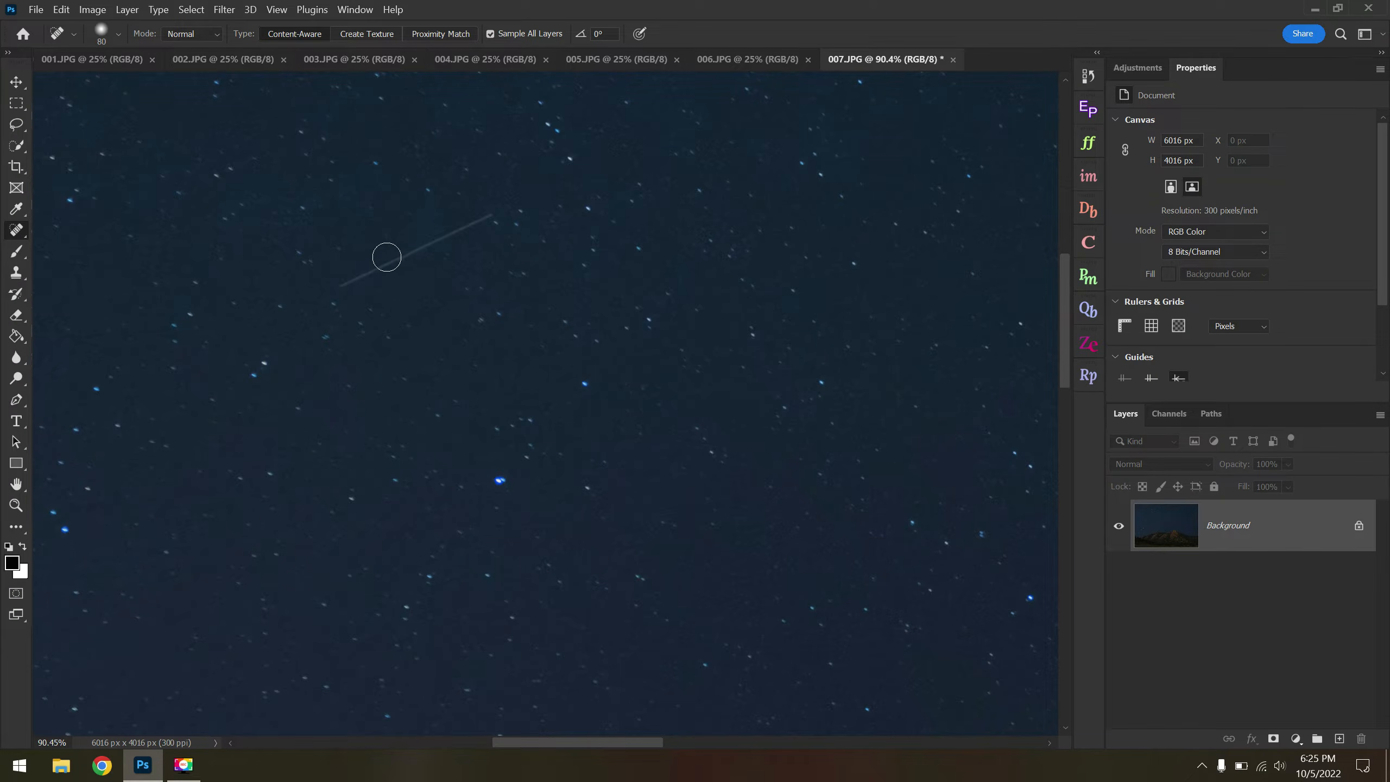
key("bracketleft")
key("bracketleft")
left_click_drag(487, 218, 342, 285)
left_click(492, 483)
key("ctrl+0")
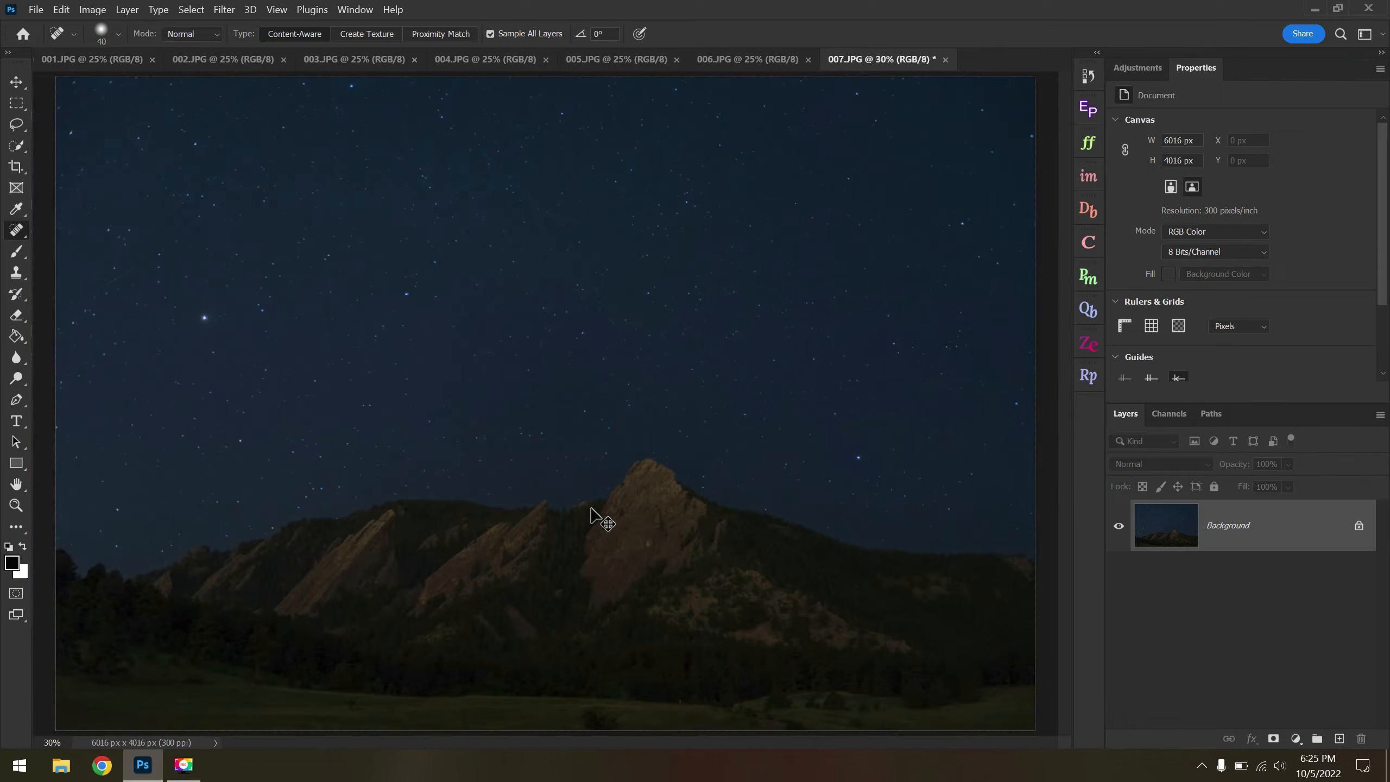
key("ctrl+s")
left_click(939, 60)
Heal the double aircraft trail in 006.JPG from end to end at brush size 60, and repeat along its faint residue at size 40.
scroll(791, 237, "up", 5)
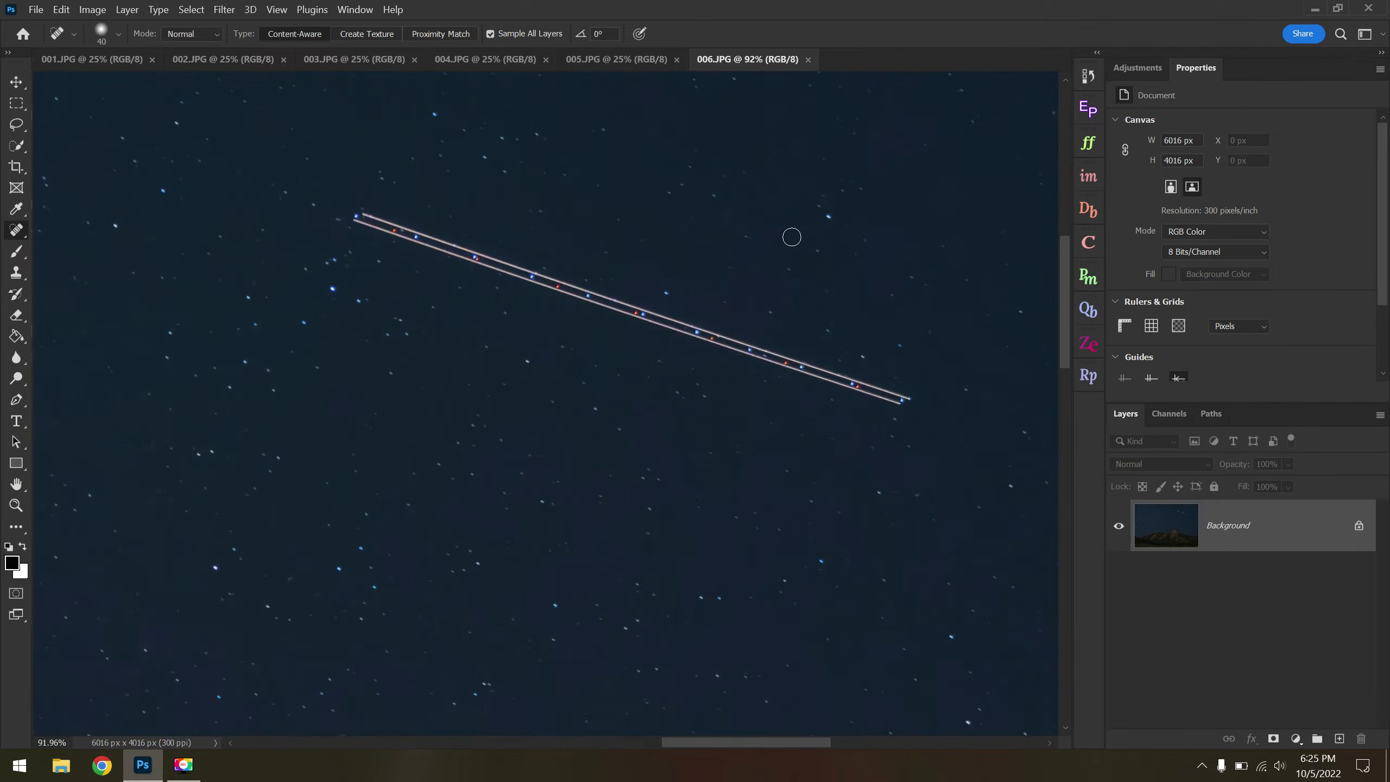
scroll(792, 237, "up", 1)
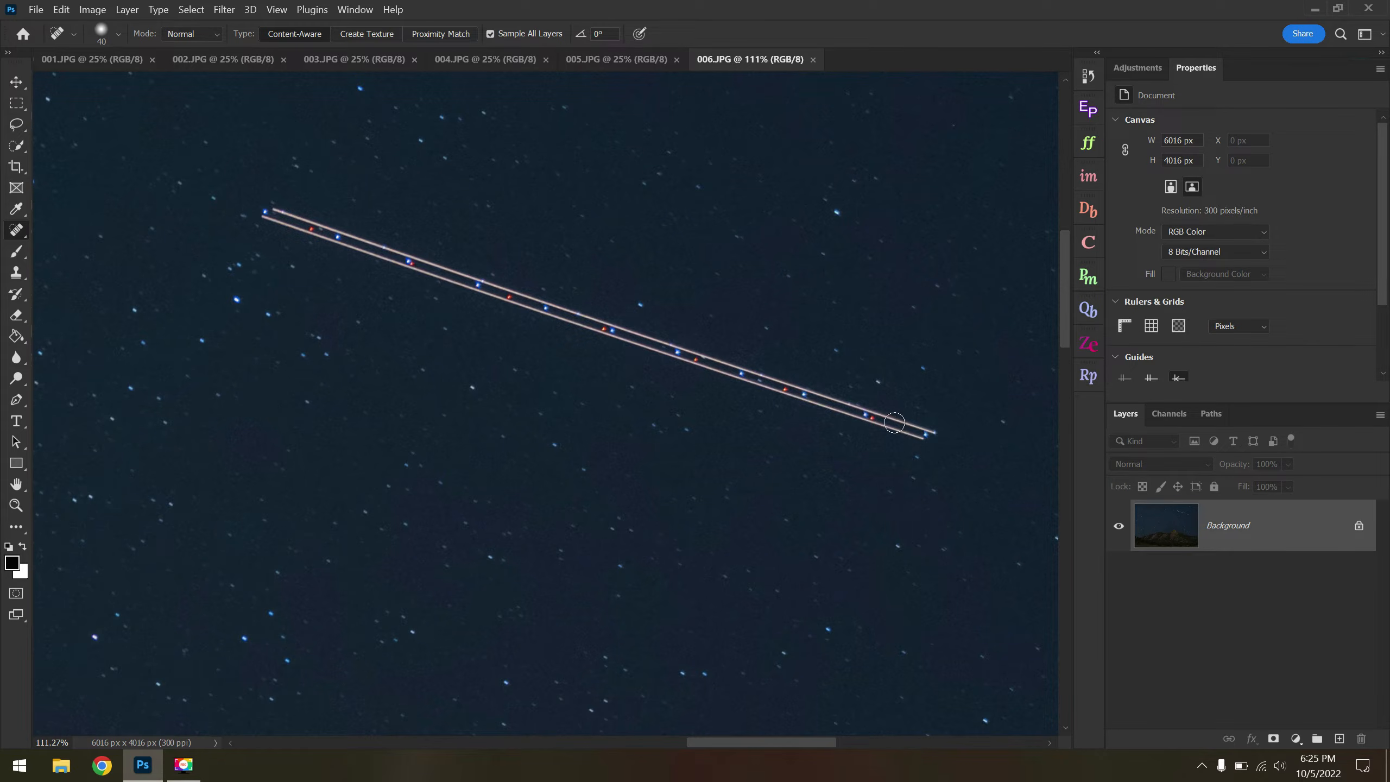
left_click(927, 437)
key("bracketright")
key("bracketright")
left_click(267, 214, "shift")
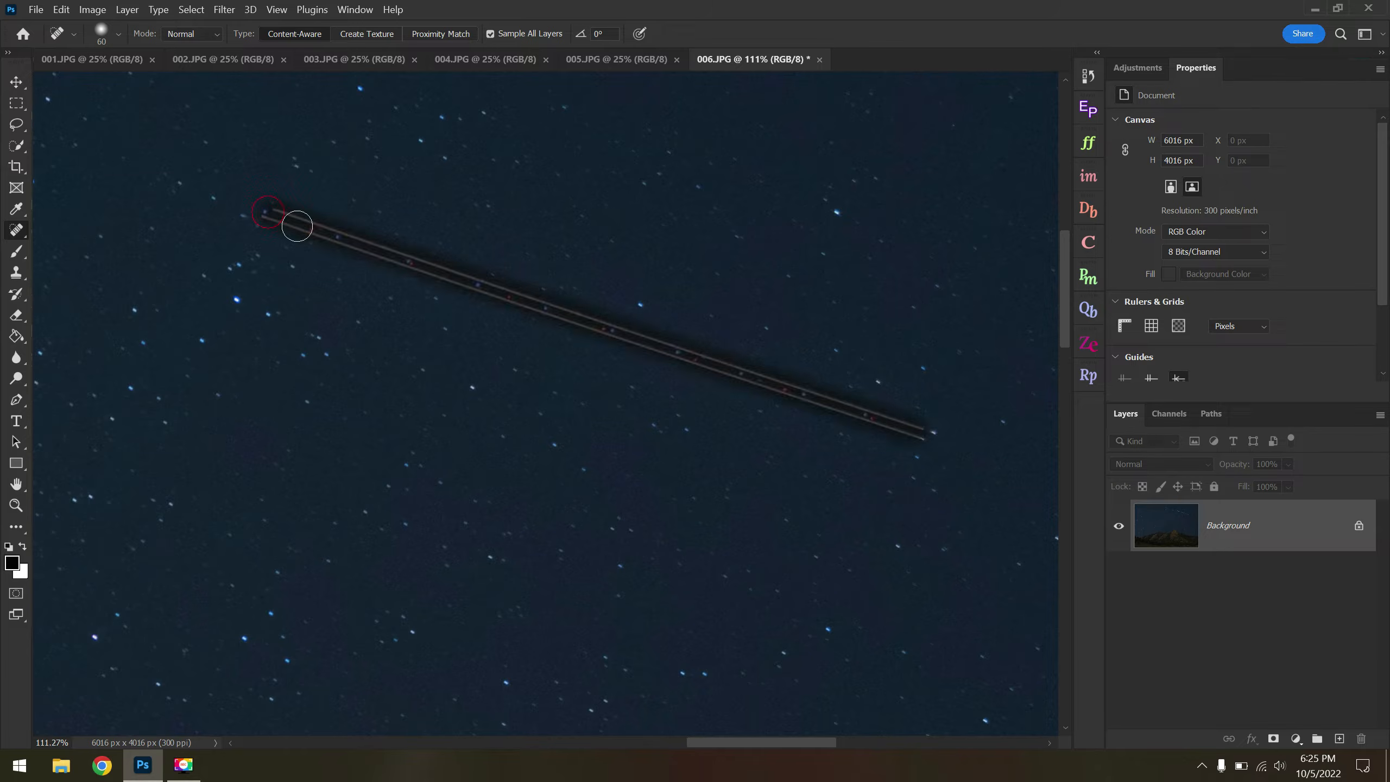
key("bracketleft")
key("bracketleft")
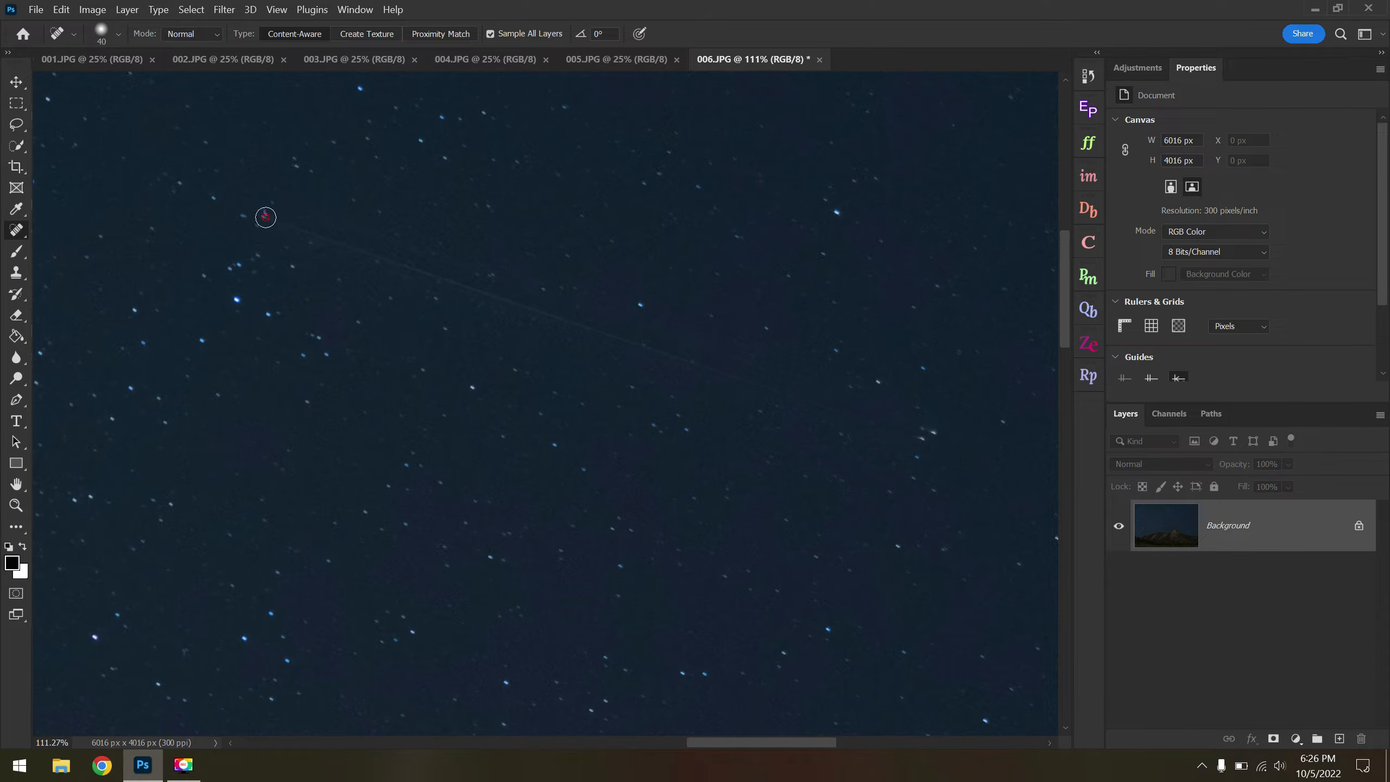
left_click(266, 217)
left_click(844, 405, "shift")
Heal the remaining traces of the trail in 006.JPG with Proximity Match, and save and close the image.
scroll(578, 213, "down", 2)
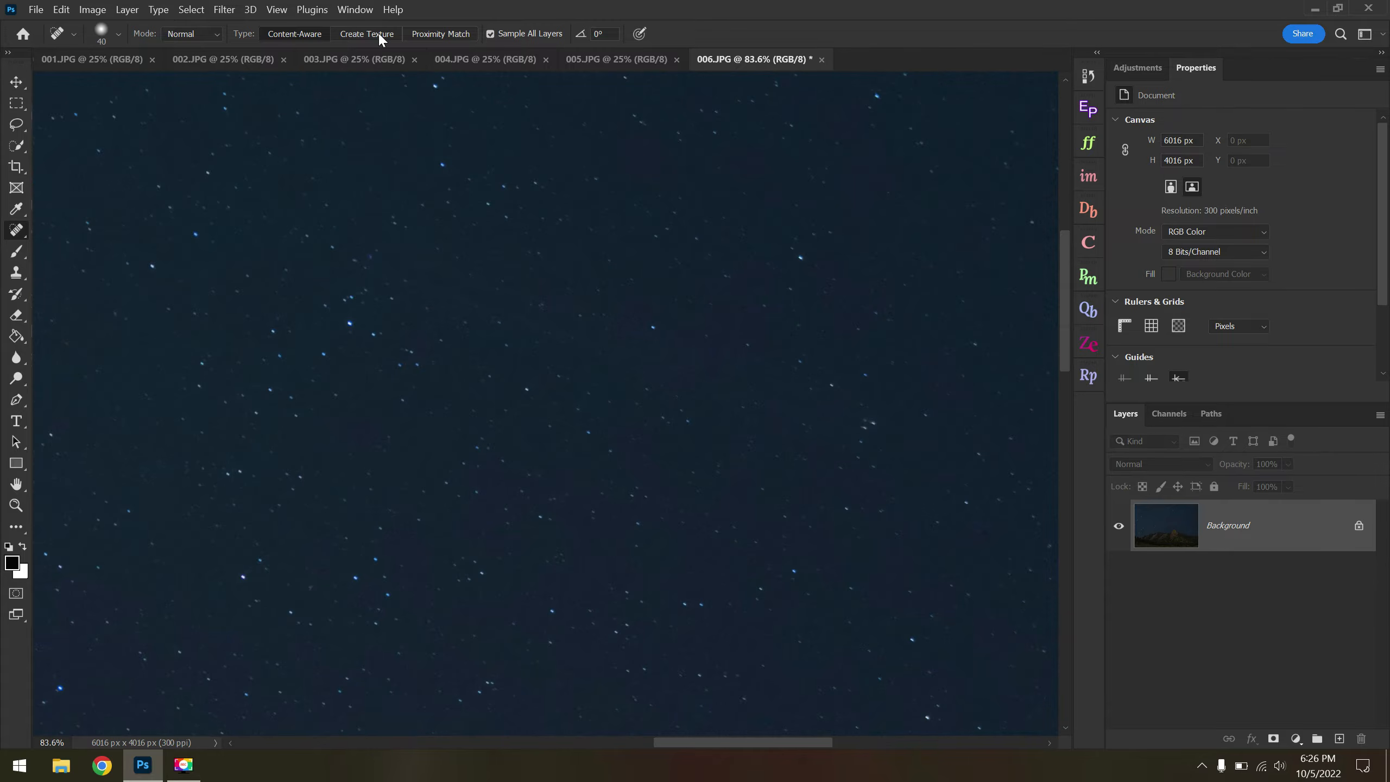
left_click(441, 34)
left_click_drag(469, 298, 848, 420)
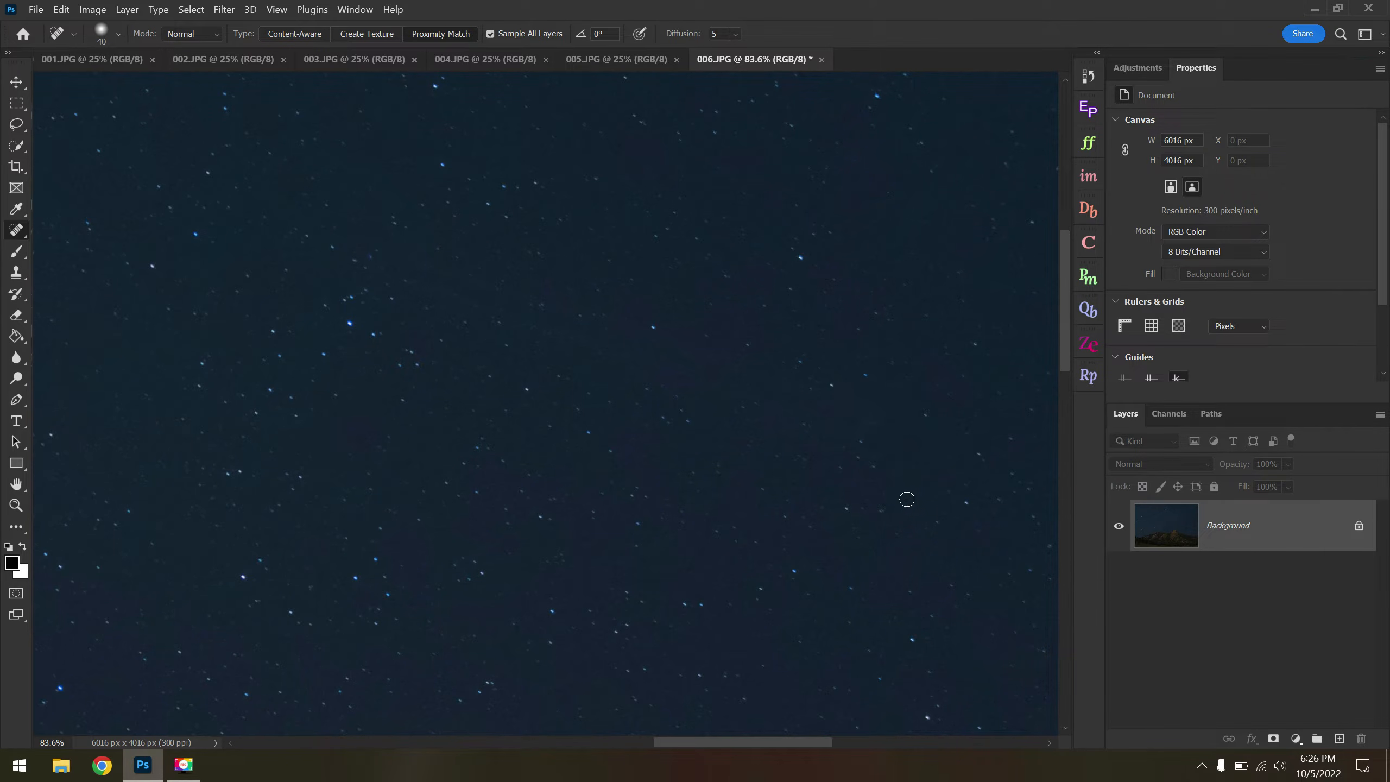
scroll(884, 488, "down", 5)
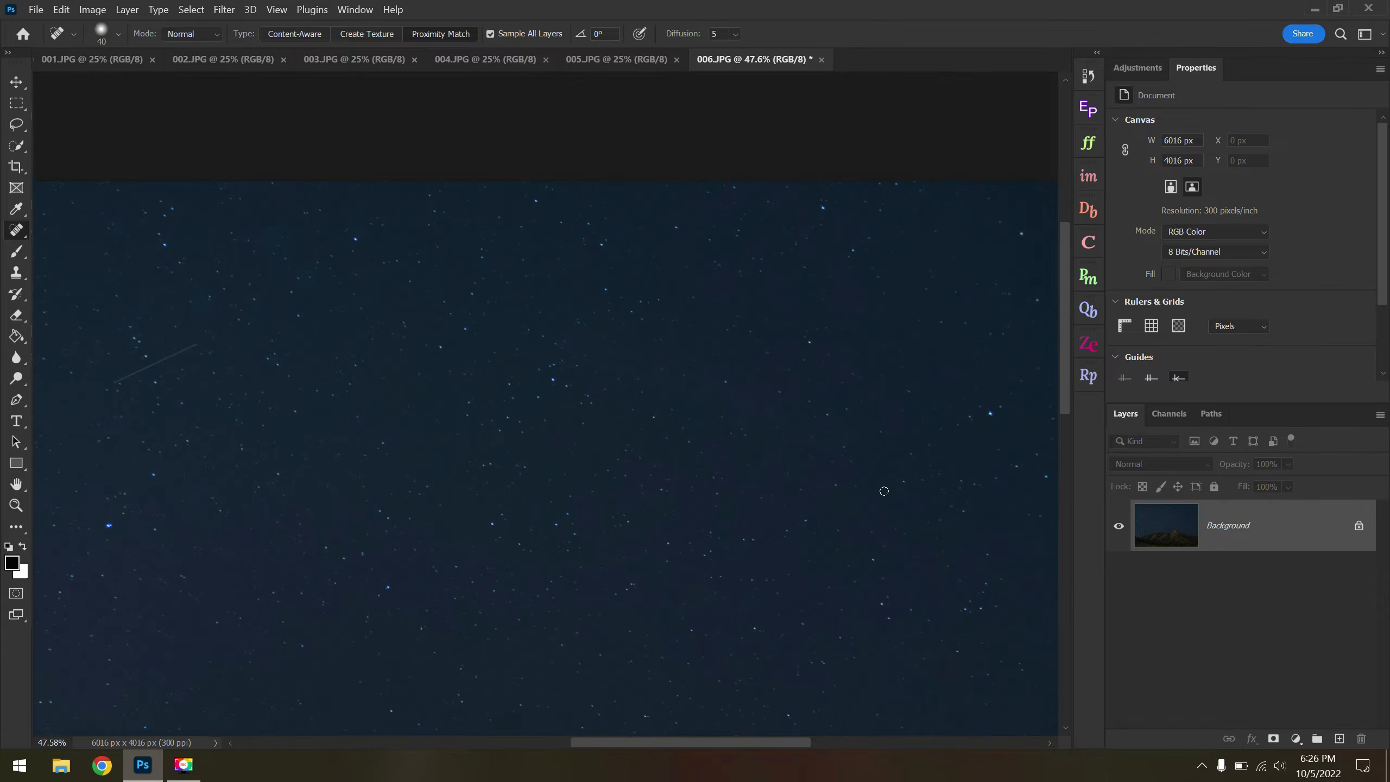
scroll(763, 272, "down", 3)
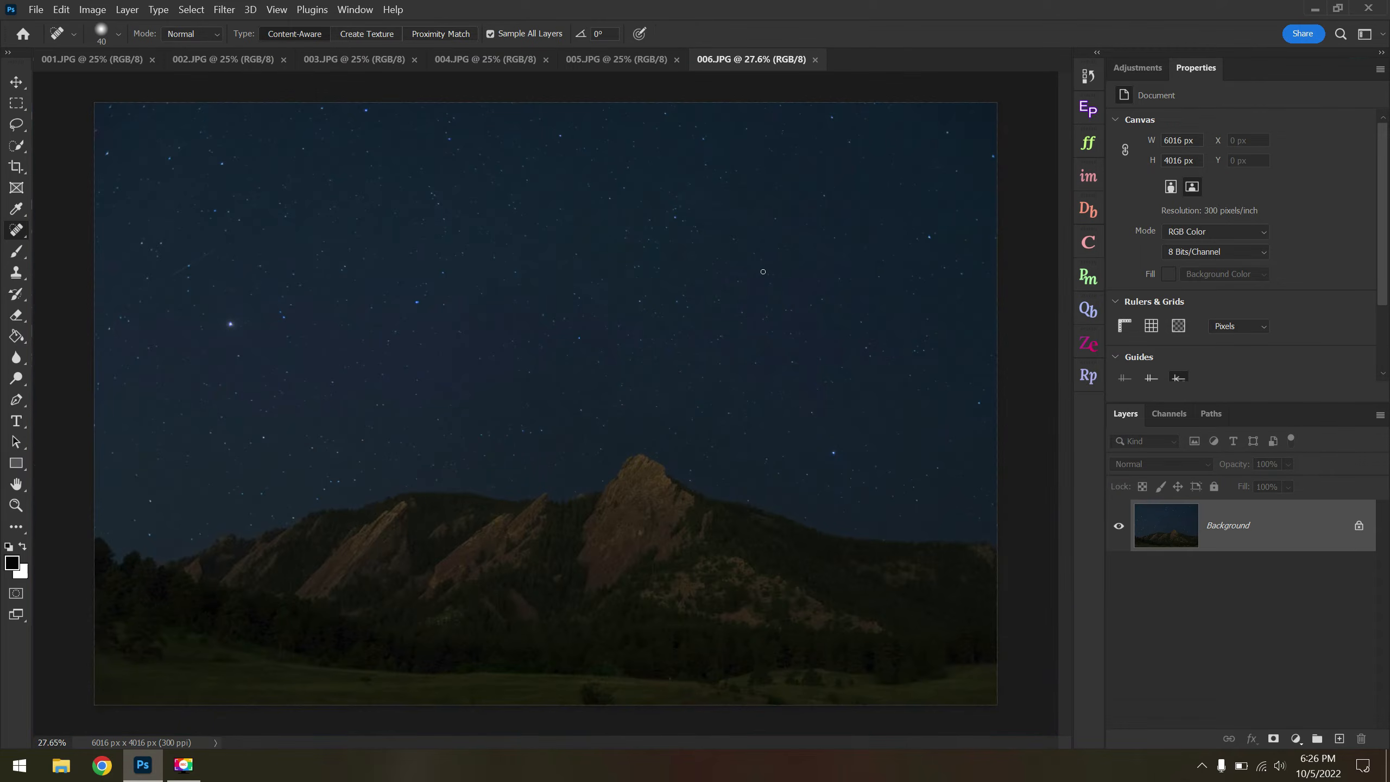
left_click(815, 59)
Heal the faint diagonal streak just below the double aircraft trail in 005.JPG.
scroll(538, 129, "up", 4)
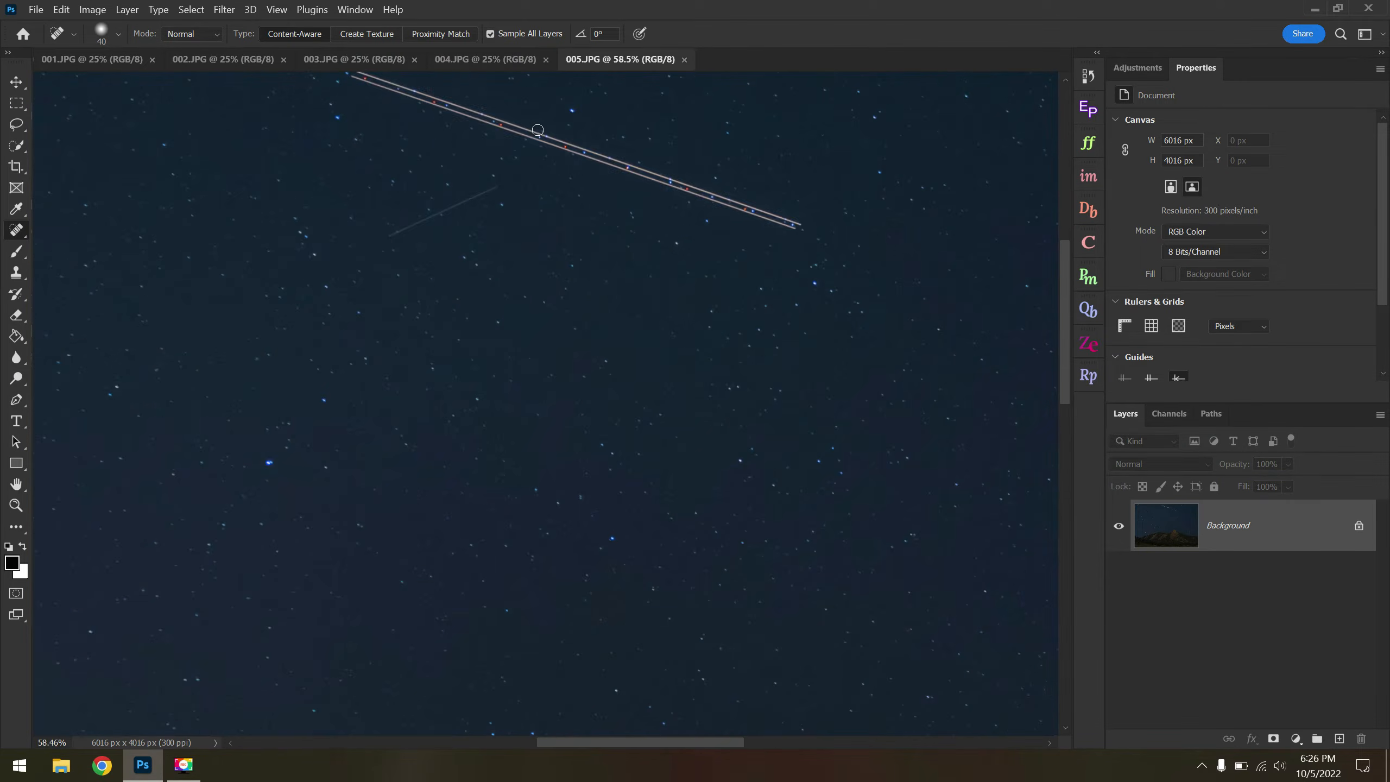
scroll(471, 192, "up", 3)
left_click_drag(322, 278, 508, 192)
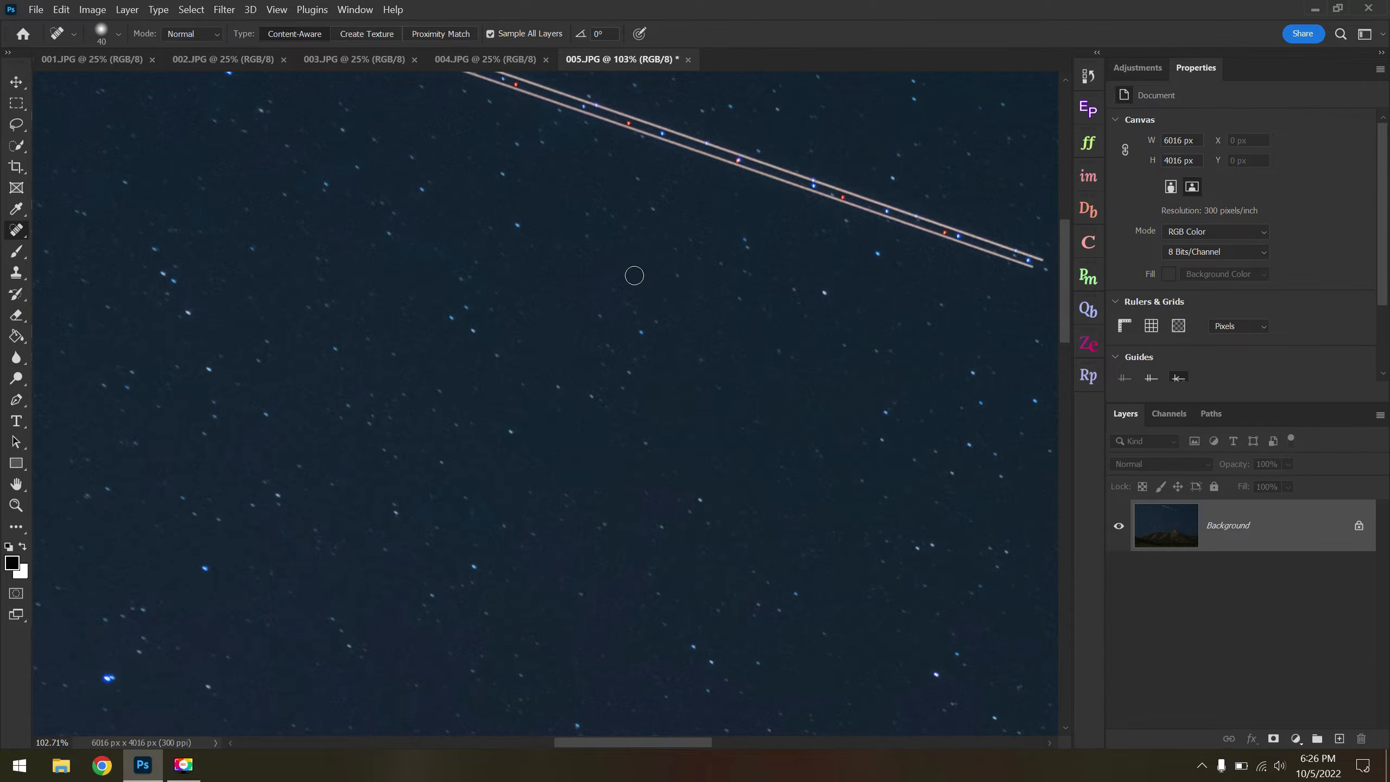
scroll(602, 266, "down", 6)
scroll(788, 152, "up", 4)
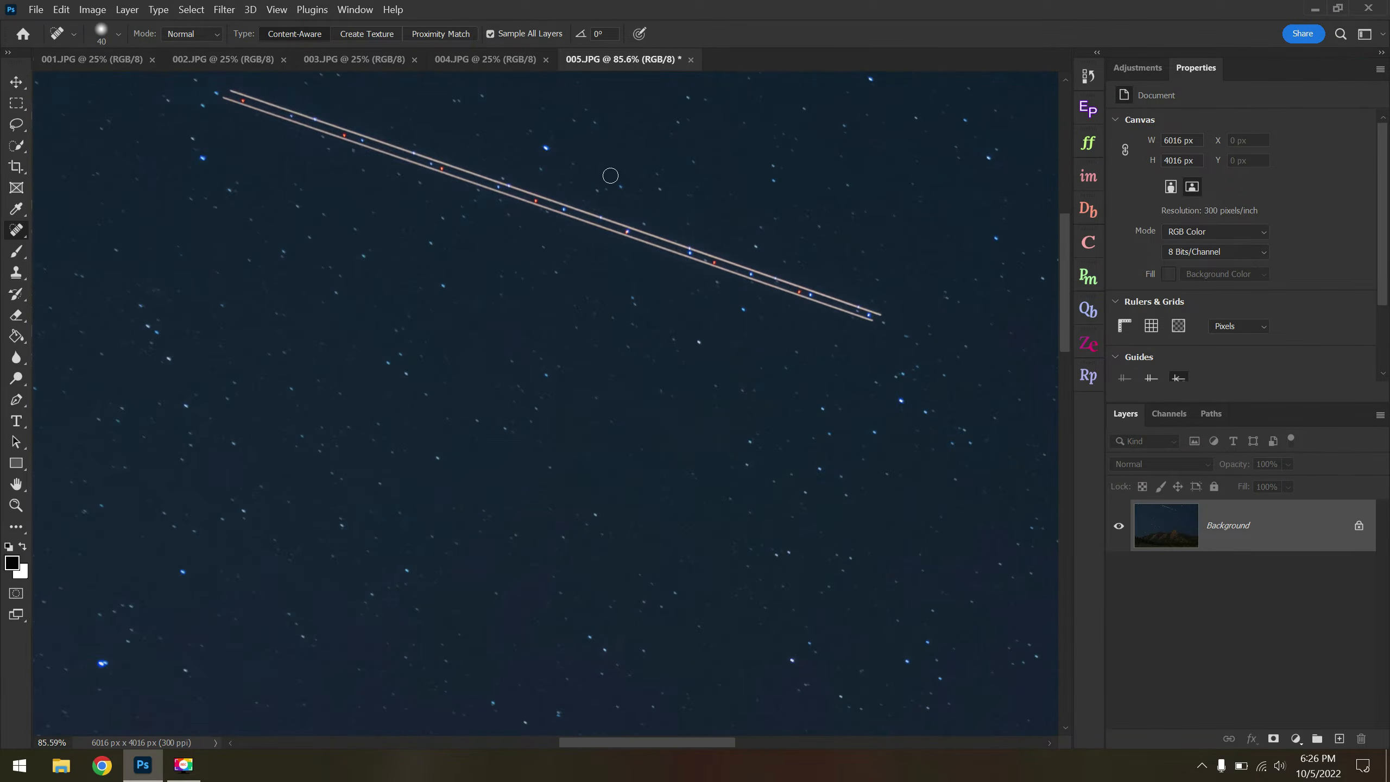
Try to cover the double aircraft trail in 005.JPG with straight black Brush strokes.
left_click(17, 252)
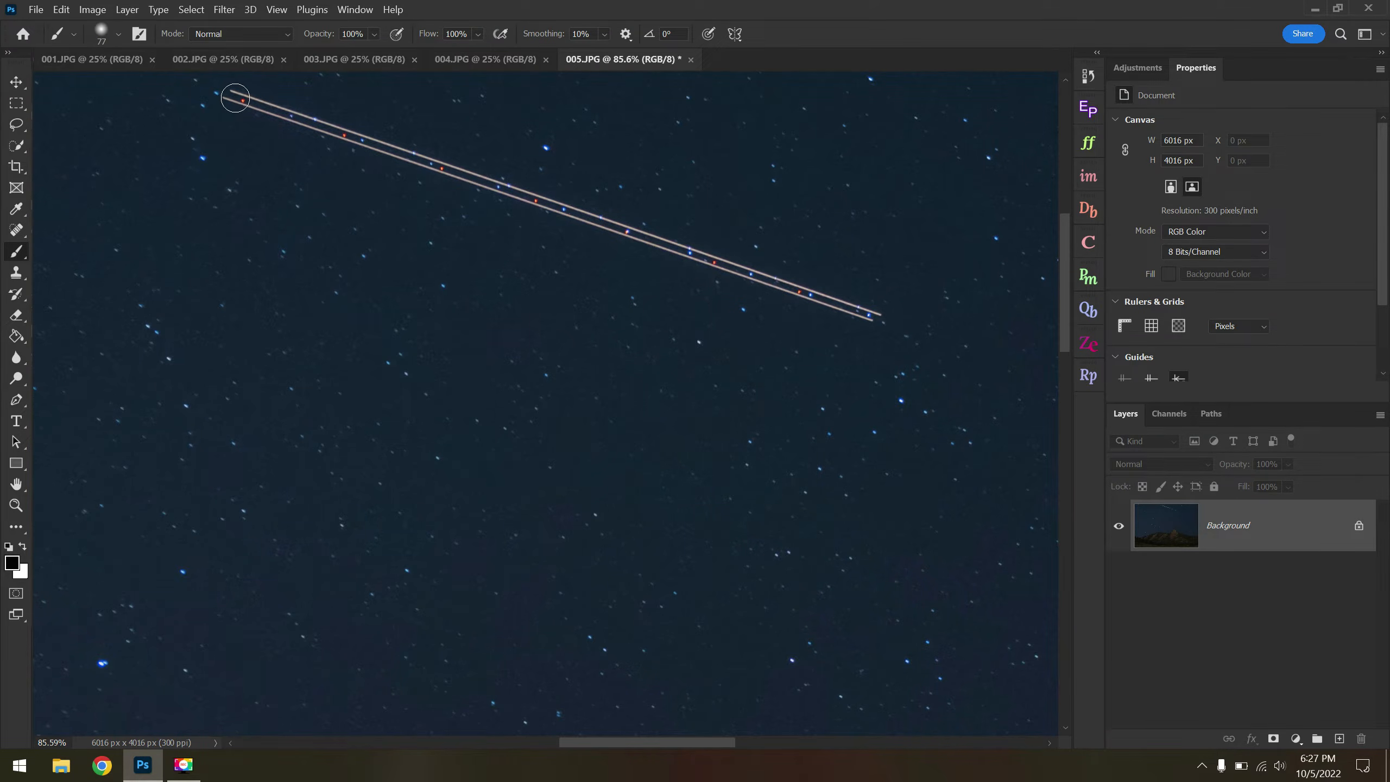
left_click(232, 96)
left_click(872, 316, "shift")
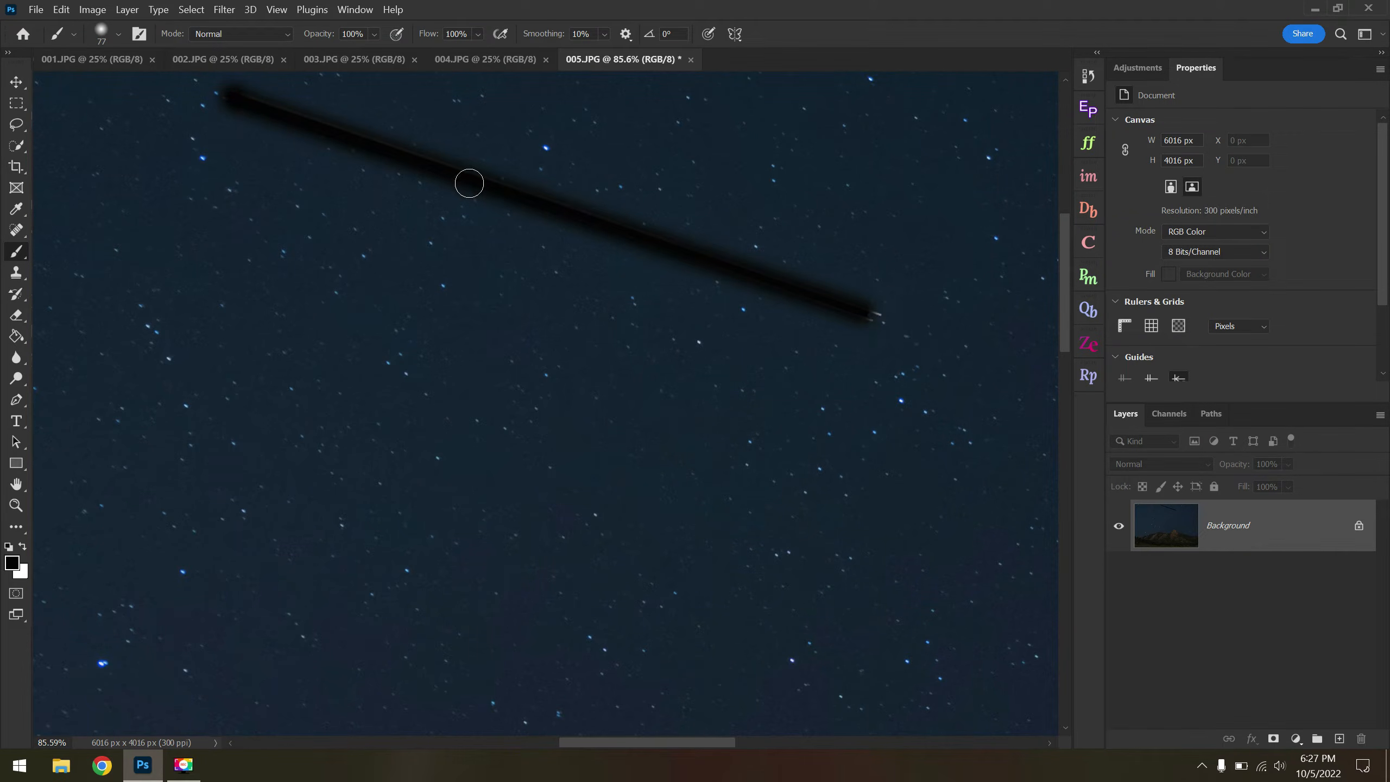
left_click(872, 314)
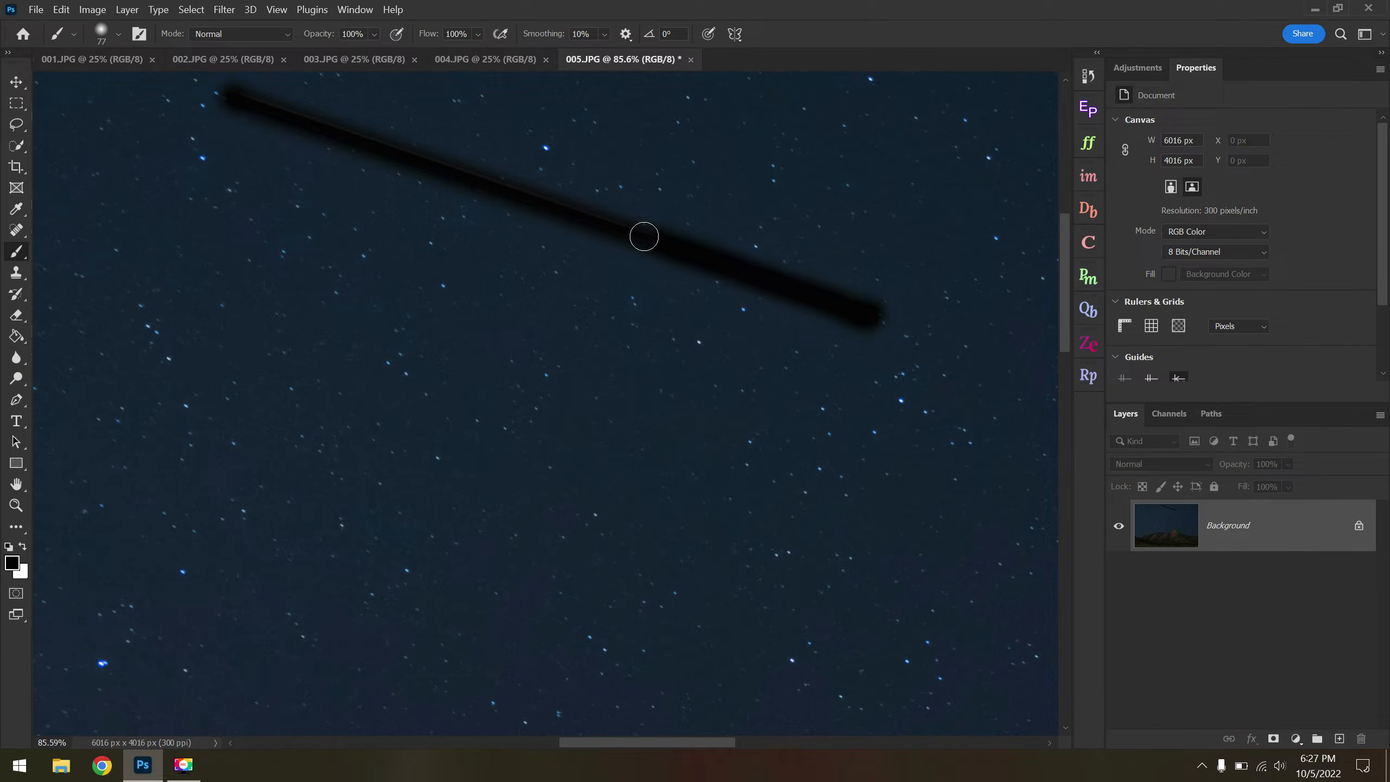
left_click_drag(644, 237, 239, 93)
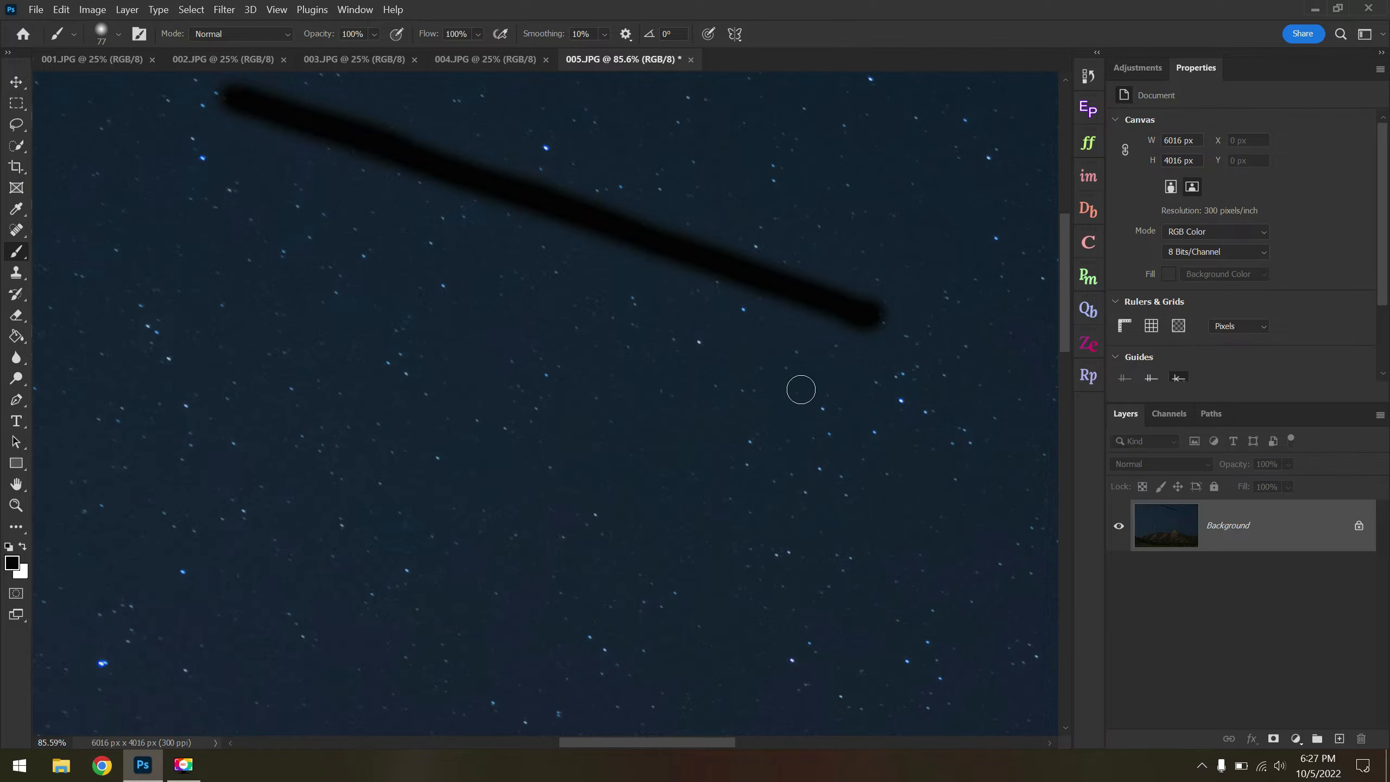
scroll(801, 390, "down", 2)
scroll(806, 405, "down", 2)
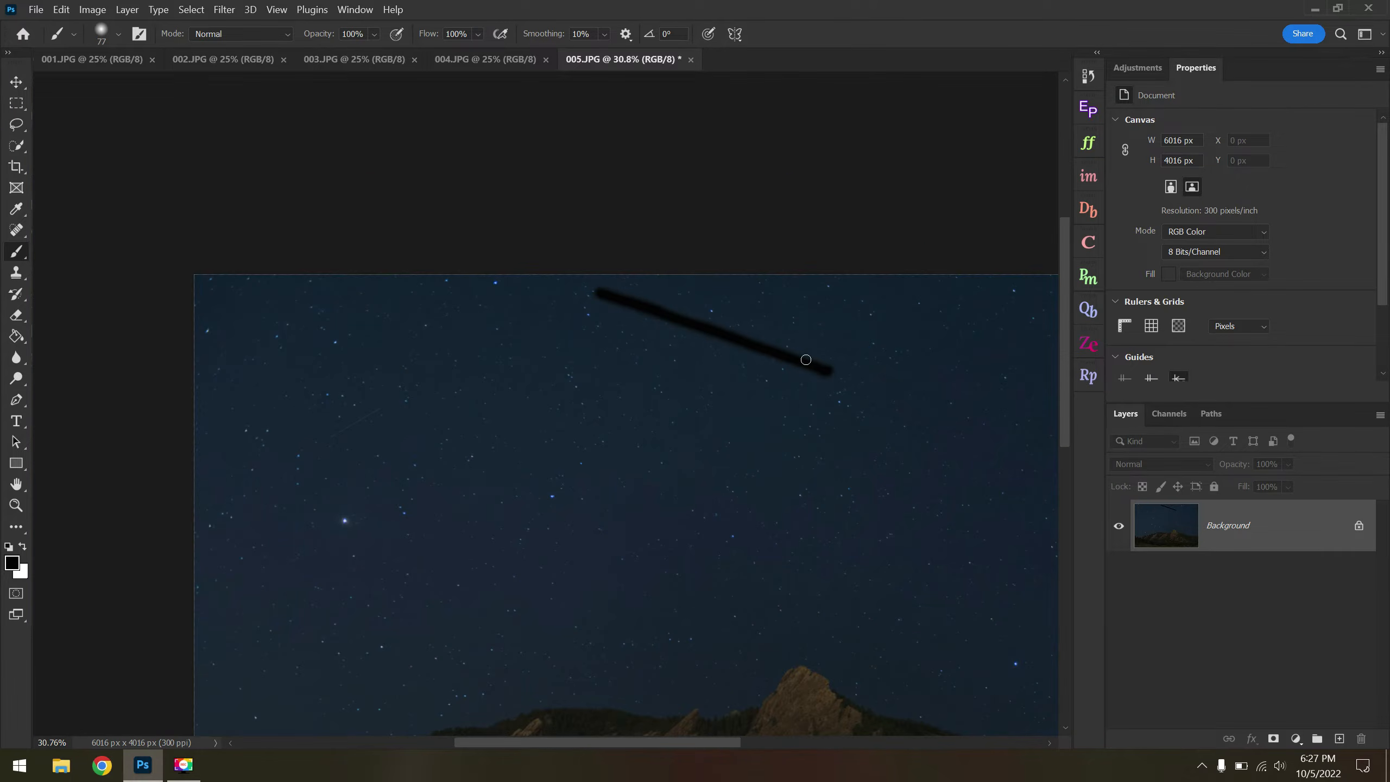
scroll(806, 360, "up", 2)
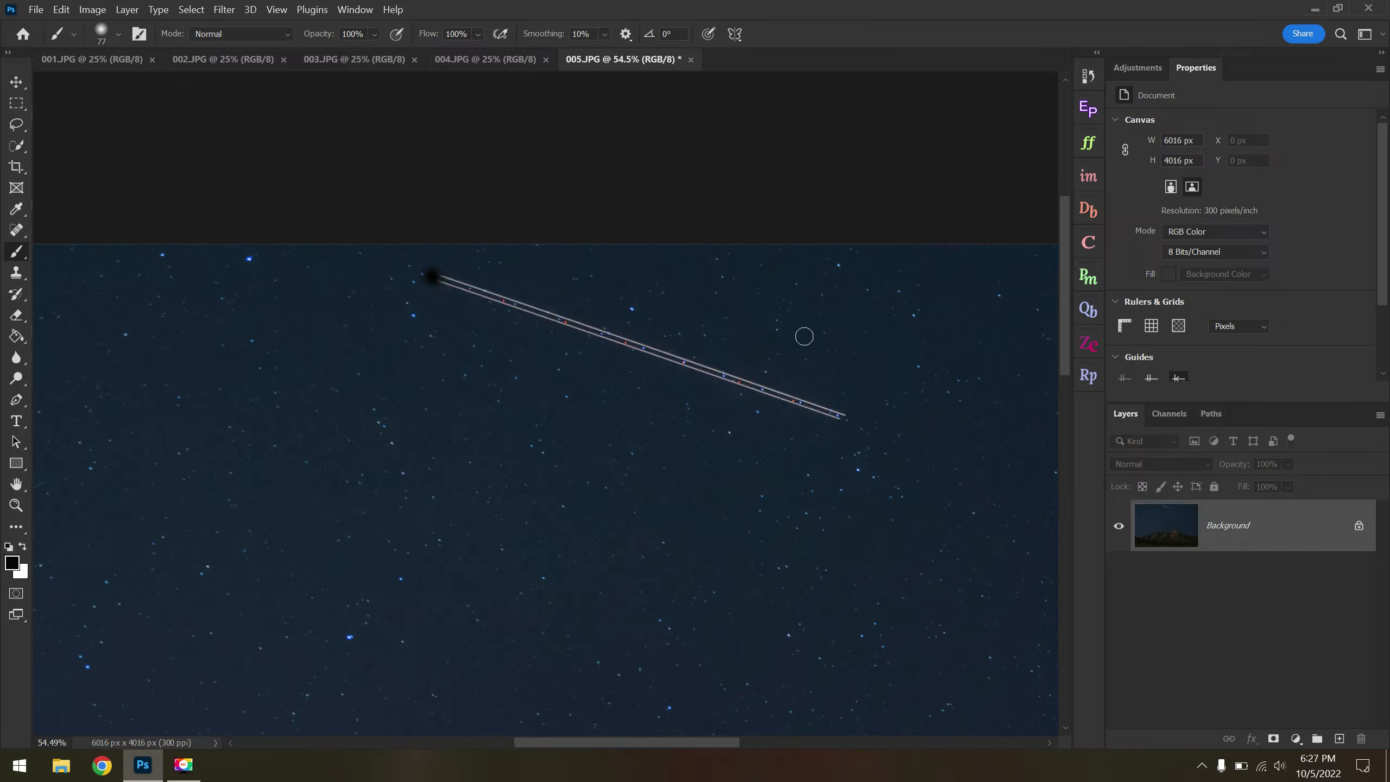
scroll(806, 348, "up", 1)
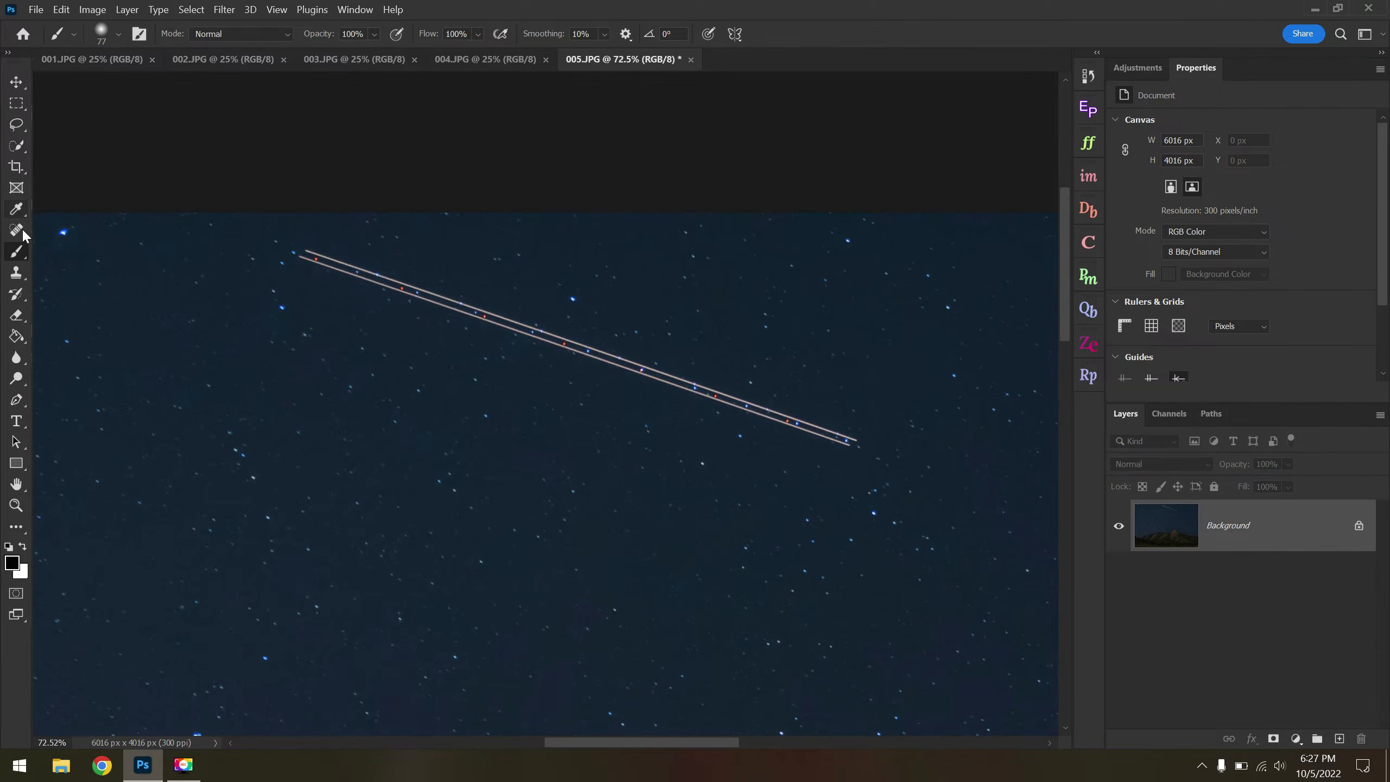
Heal the double aircraft trail in 005.JPG from end to end with the Spot Healing Brush.
key("j")
scroll(298, 254, "up", 1)
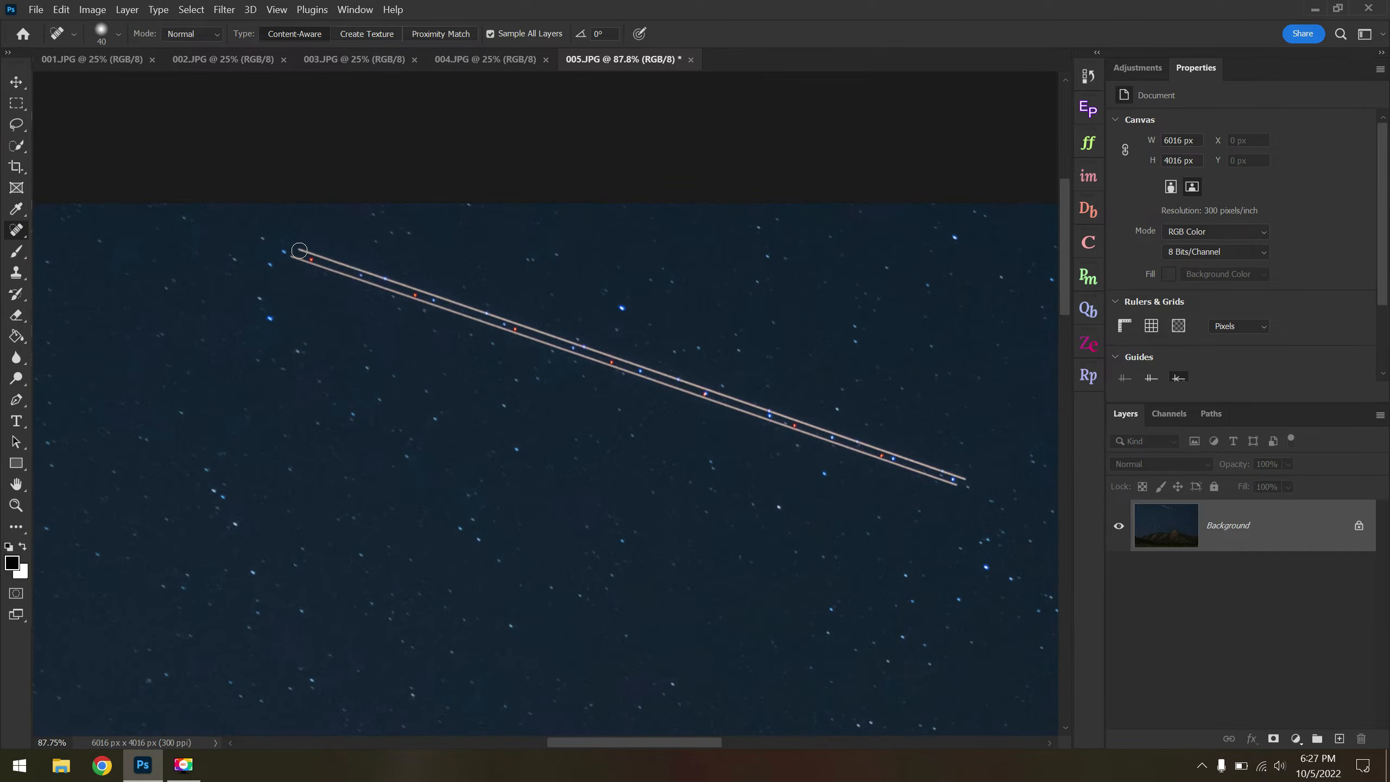
left_click(295, 255)
left_click(956, 481, "shift")
key("ctrl+0")
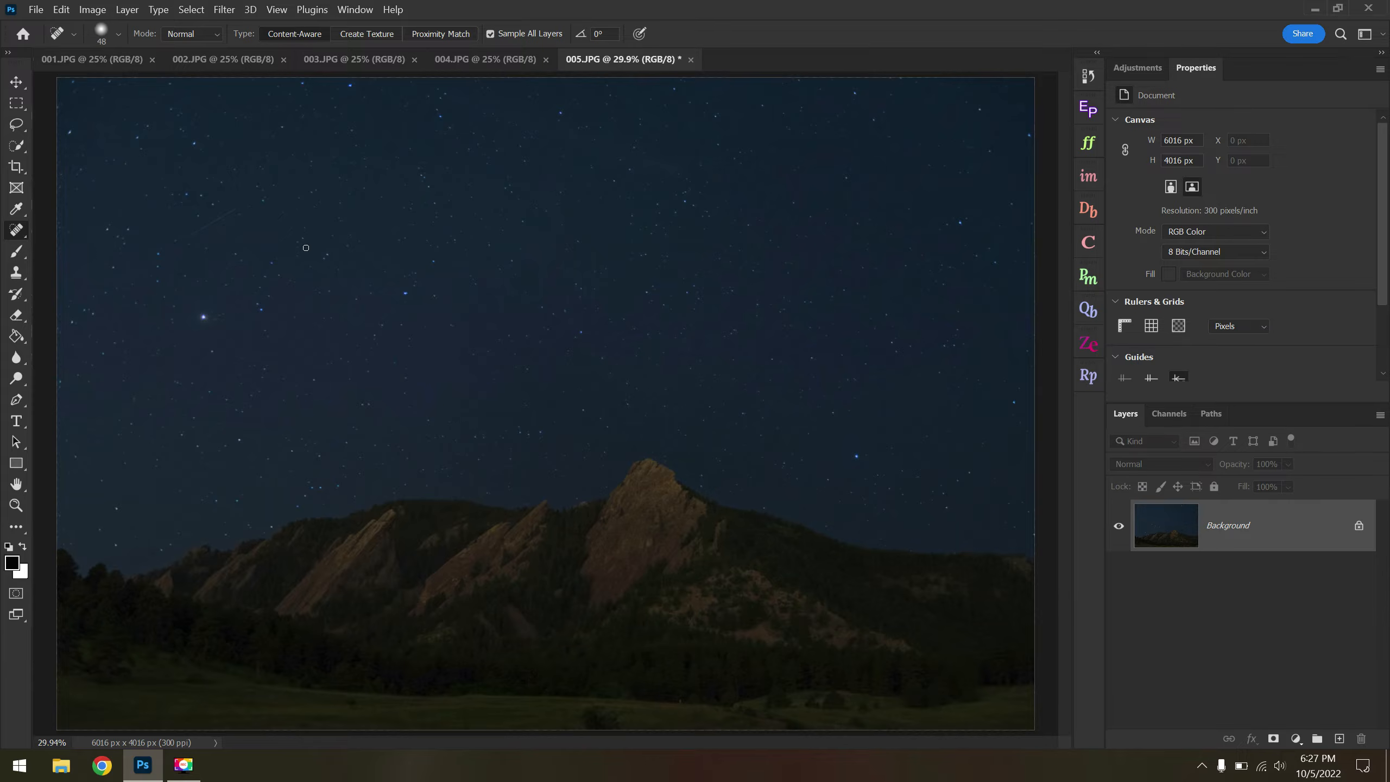
Heal the faint streak above the brightest star in 005.JPG and save the image at JPEG quality 9 (High).
scroll(305, 248, "up", 6)
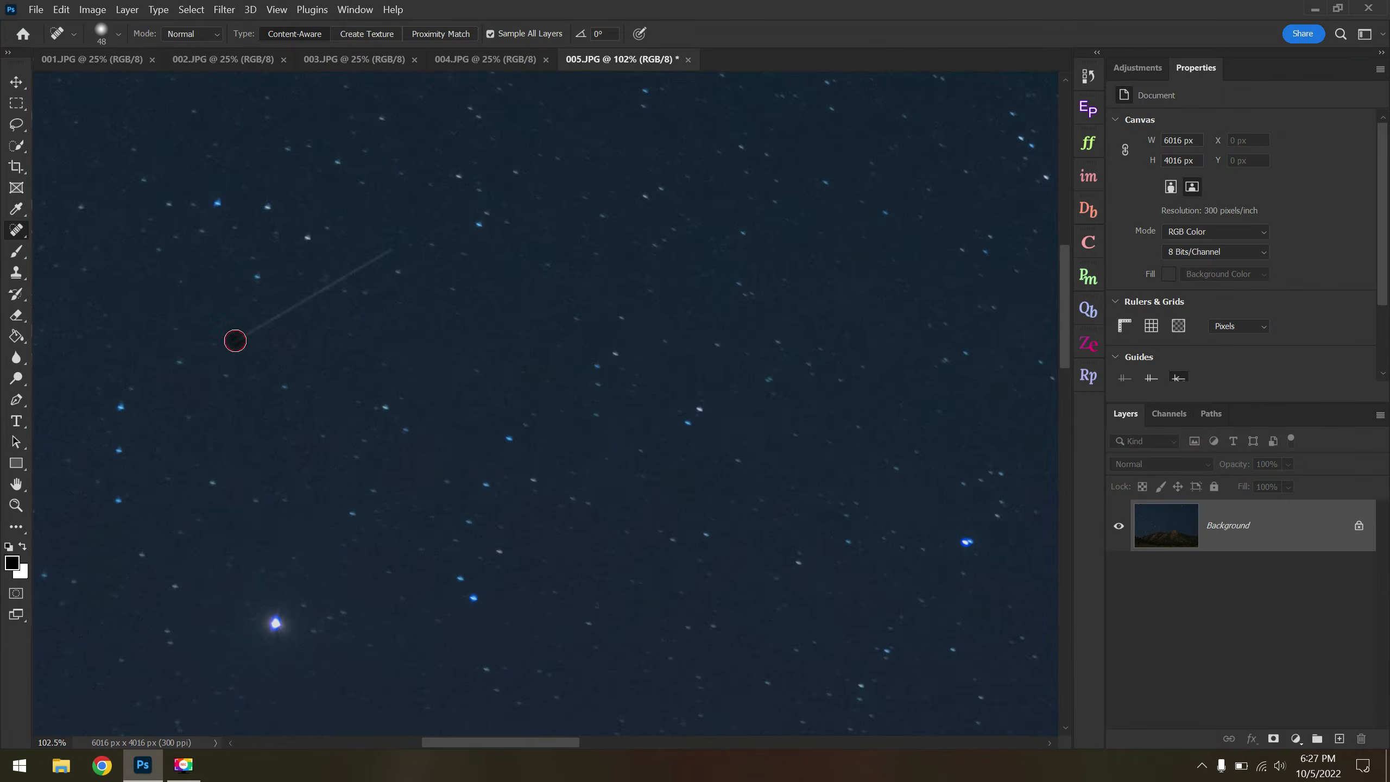
left_click(388, 253, "shift")
scroll(562, 315, "down", 5)
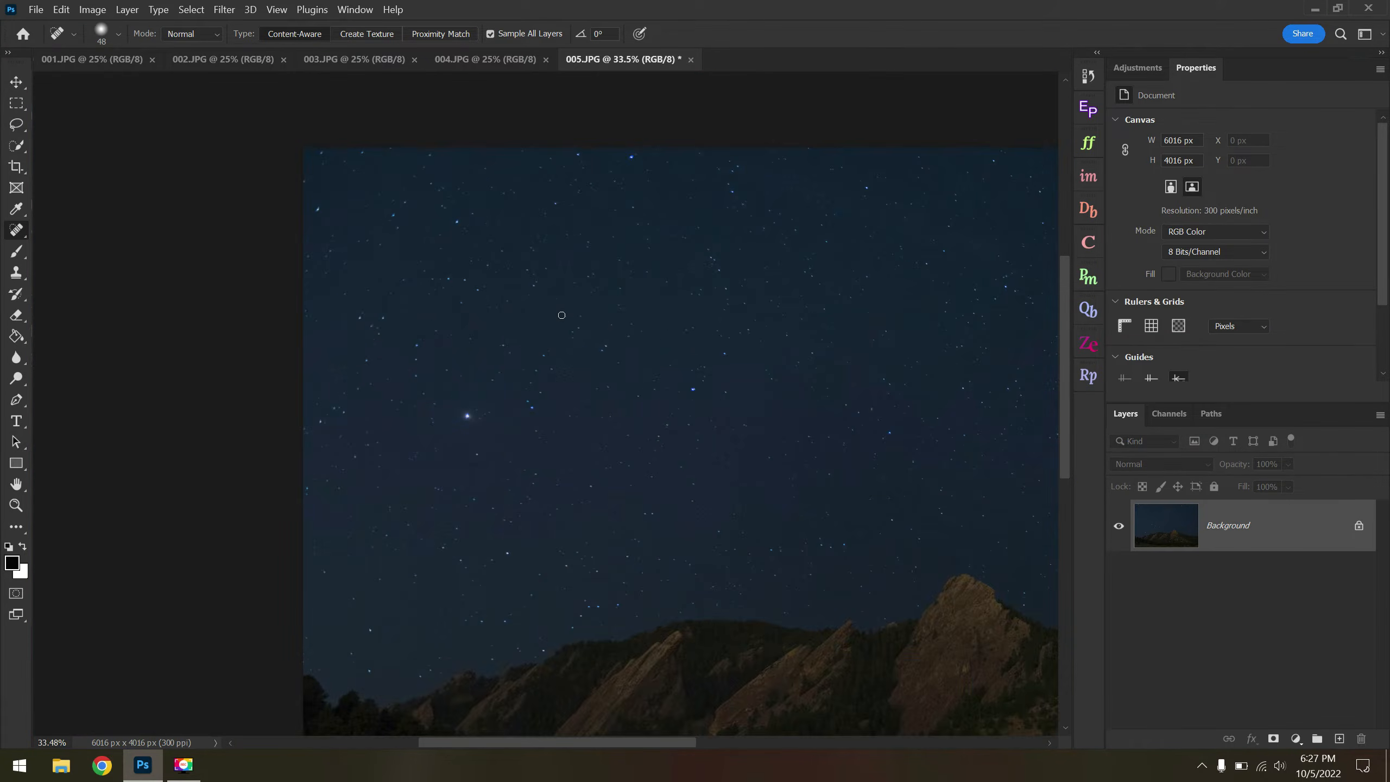
scroll(562, 315, "down", 2)
key("ctrl+s")
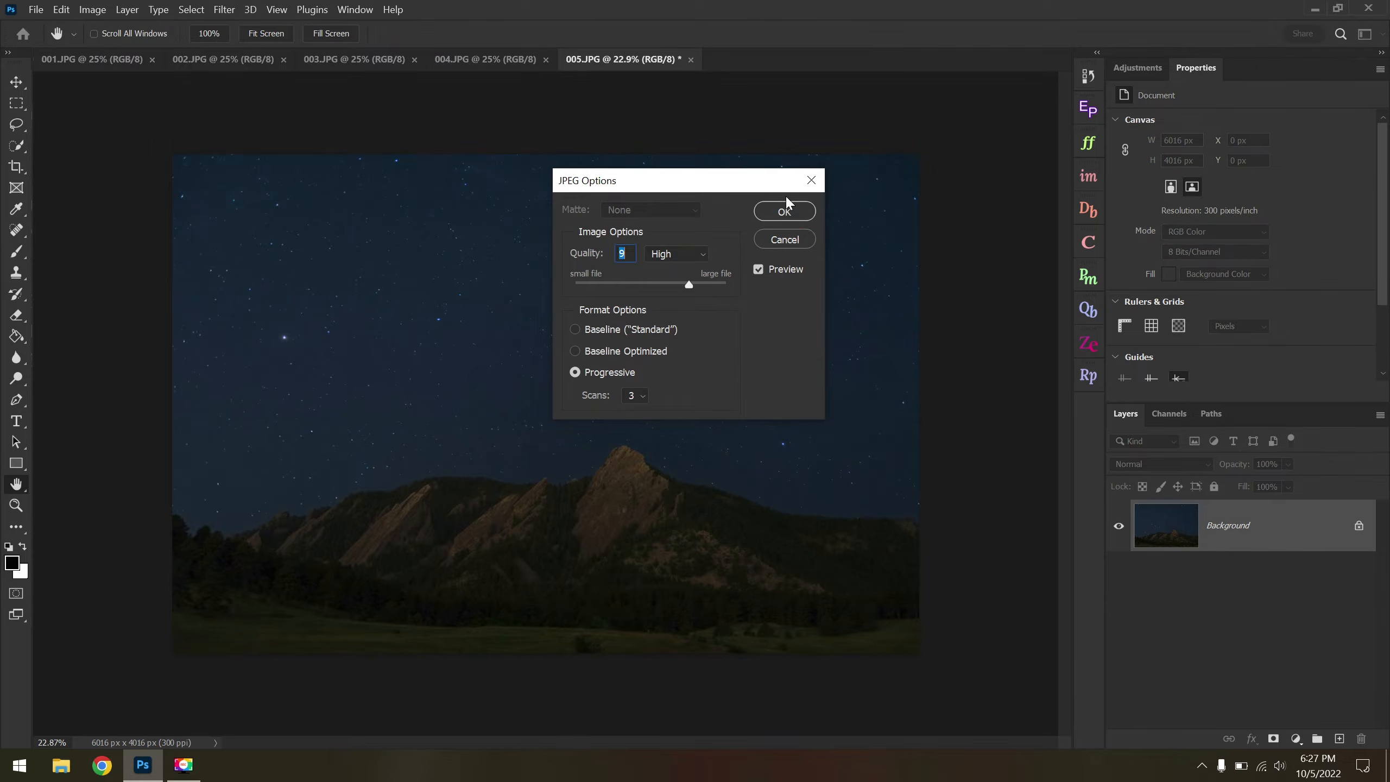
left_click(788, 207)
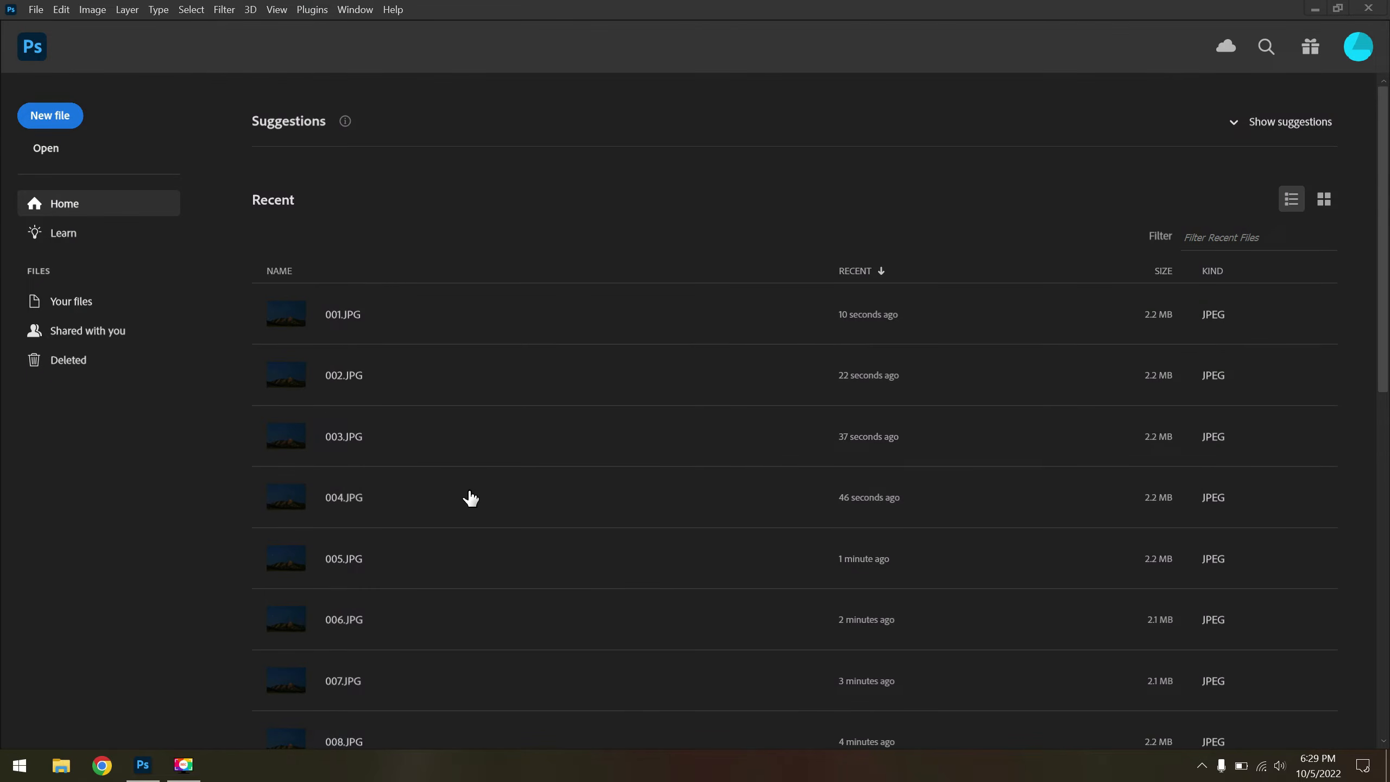
Open frames 021.JPG through 040.JPG together from the Boulder JPEG folder.
scroll(469, 496, "down", 6)
scroll(400, 660, "up", 6)
left_click(39, 11)
left_click(55, 39)
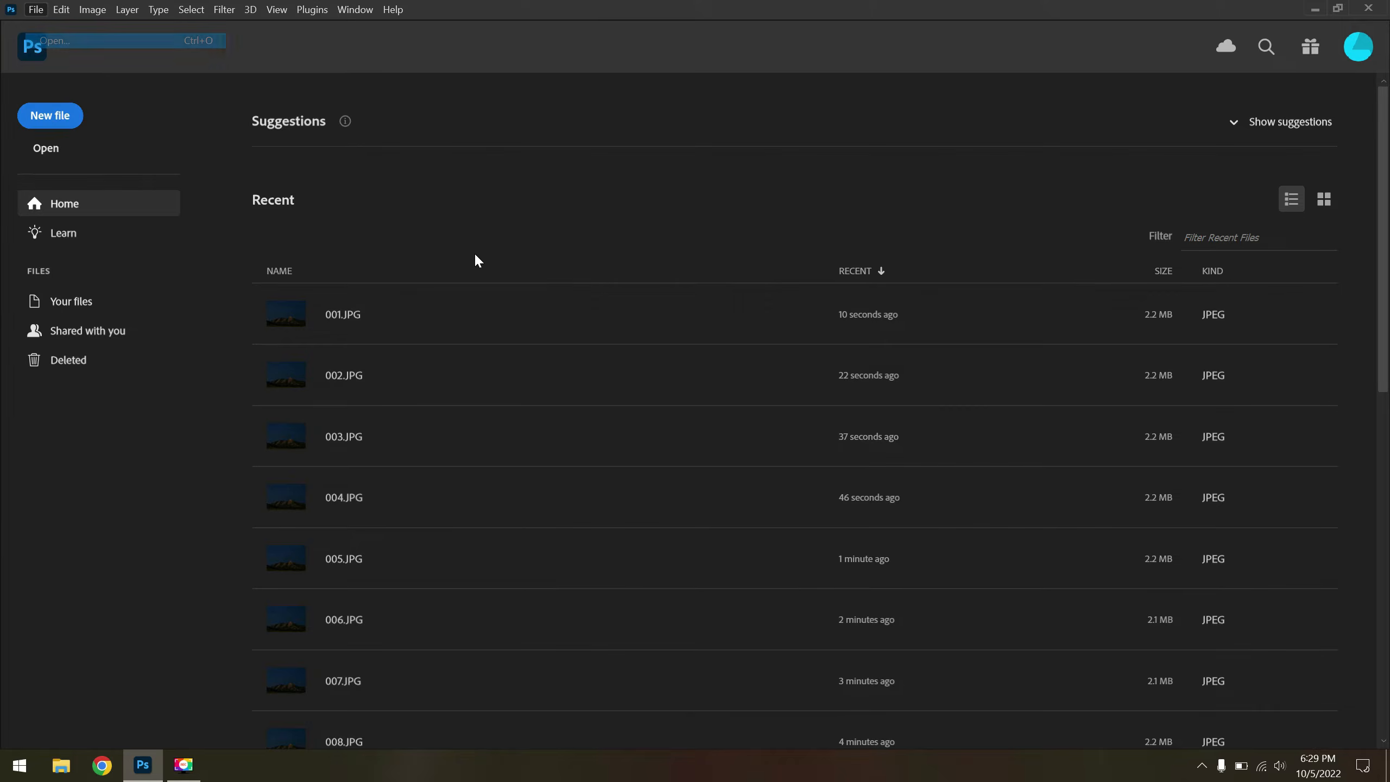
scroll(442, 266, "down", 3)
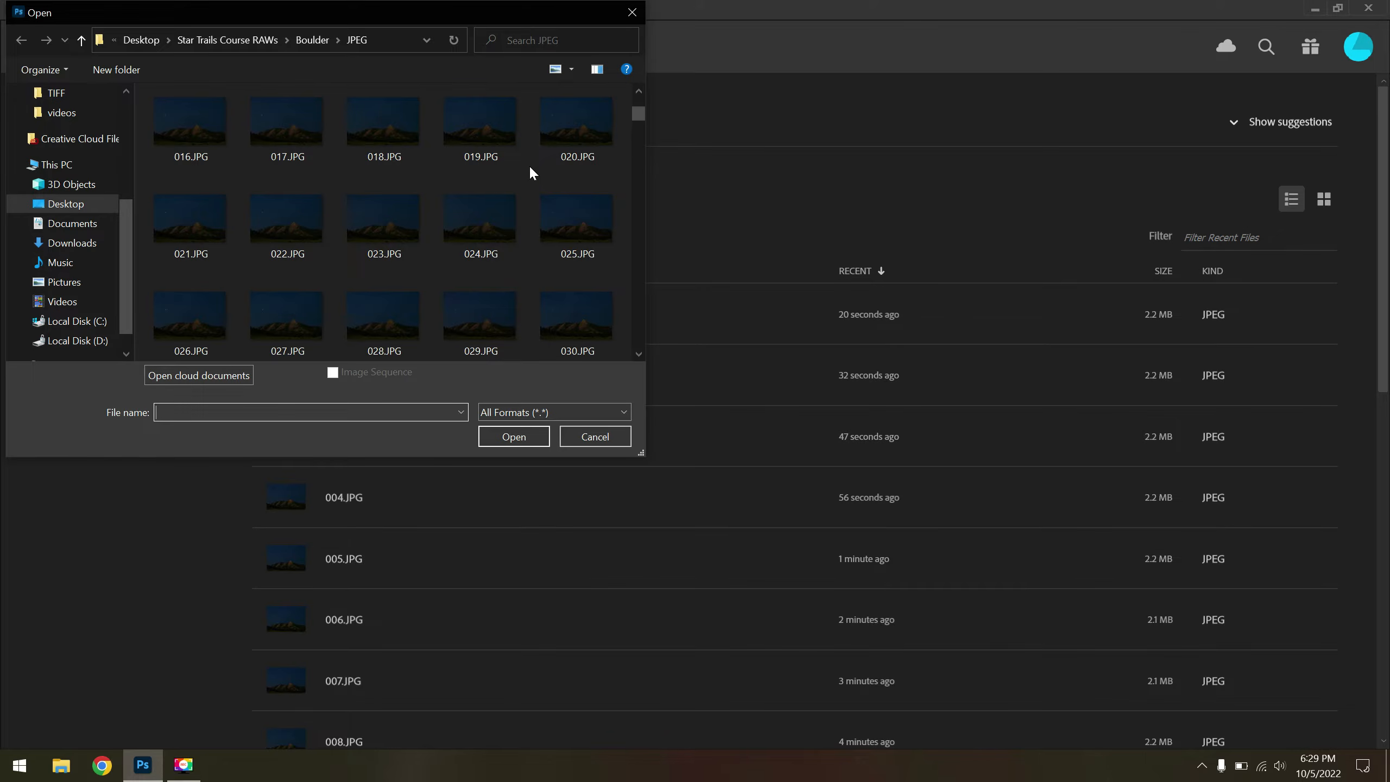
left_click(197, 228)
scroll(414, 266, "down", 1)
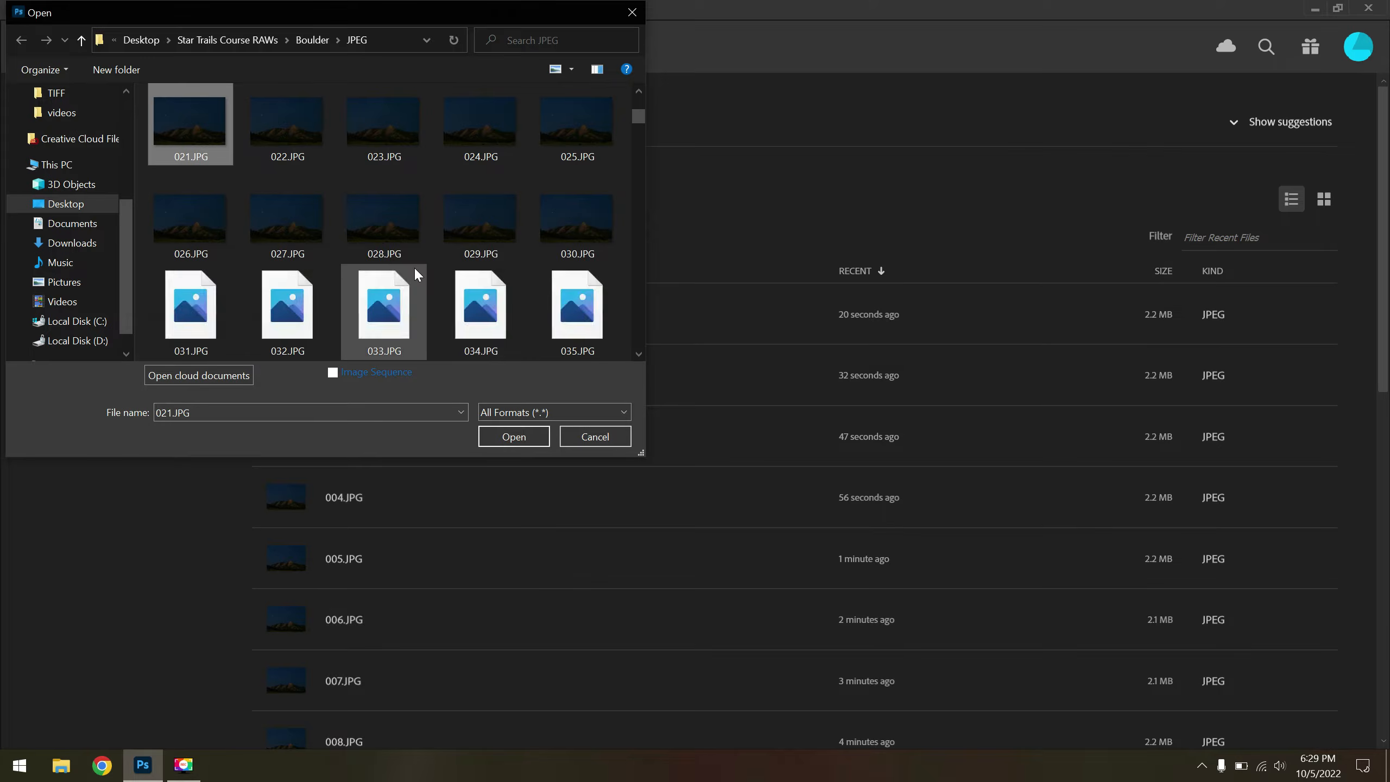
scroll(542, 278, "down", 2)
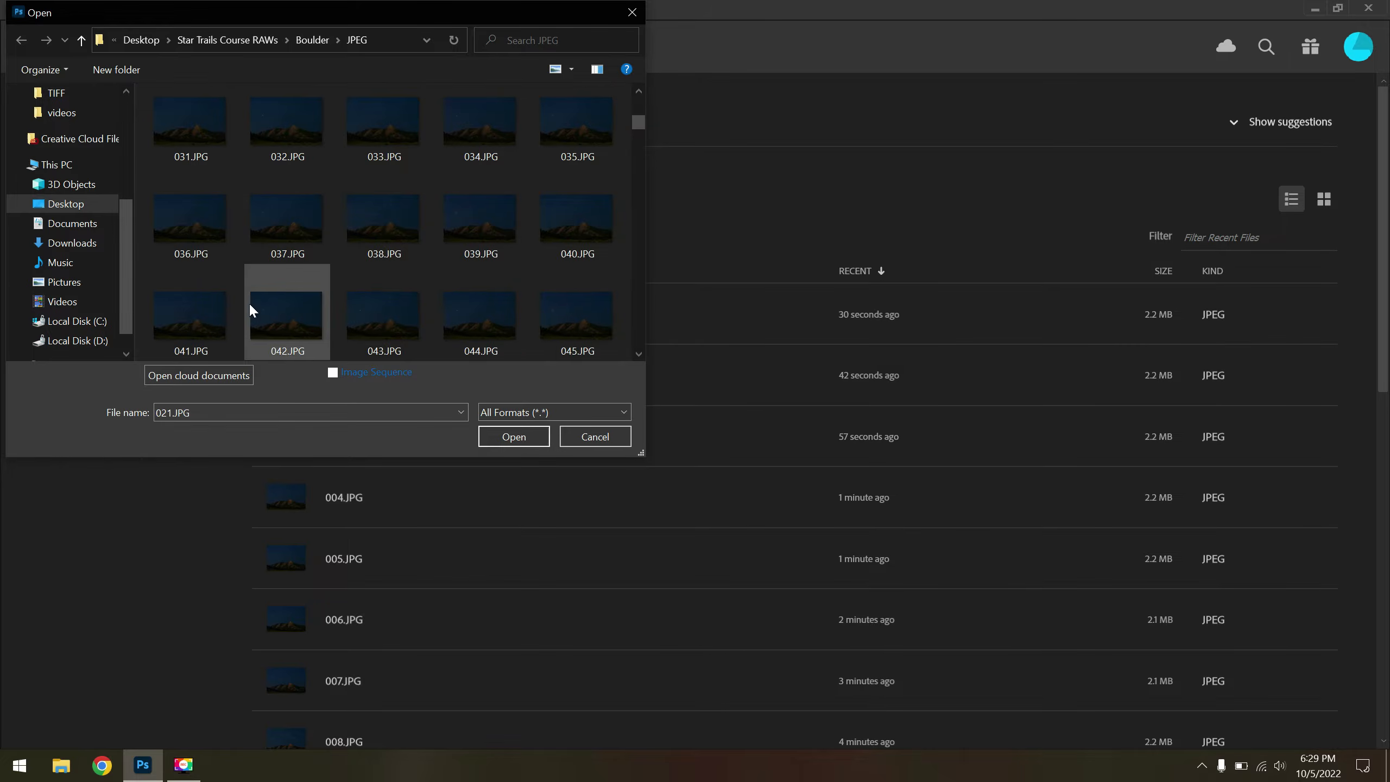
left_click(602, 236, "shift")
left_click(528, 437)
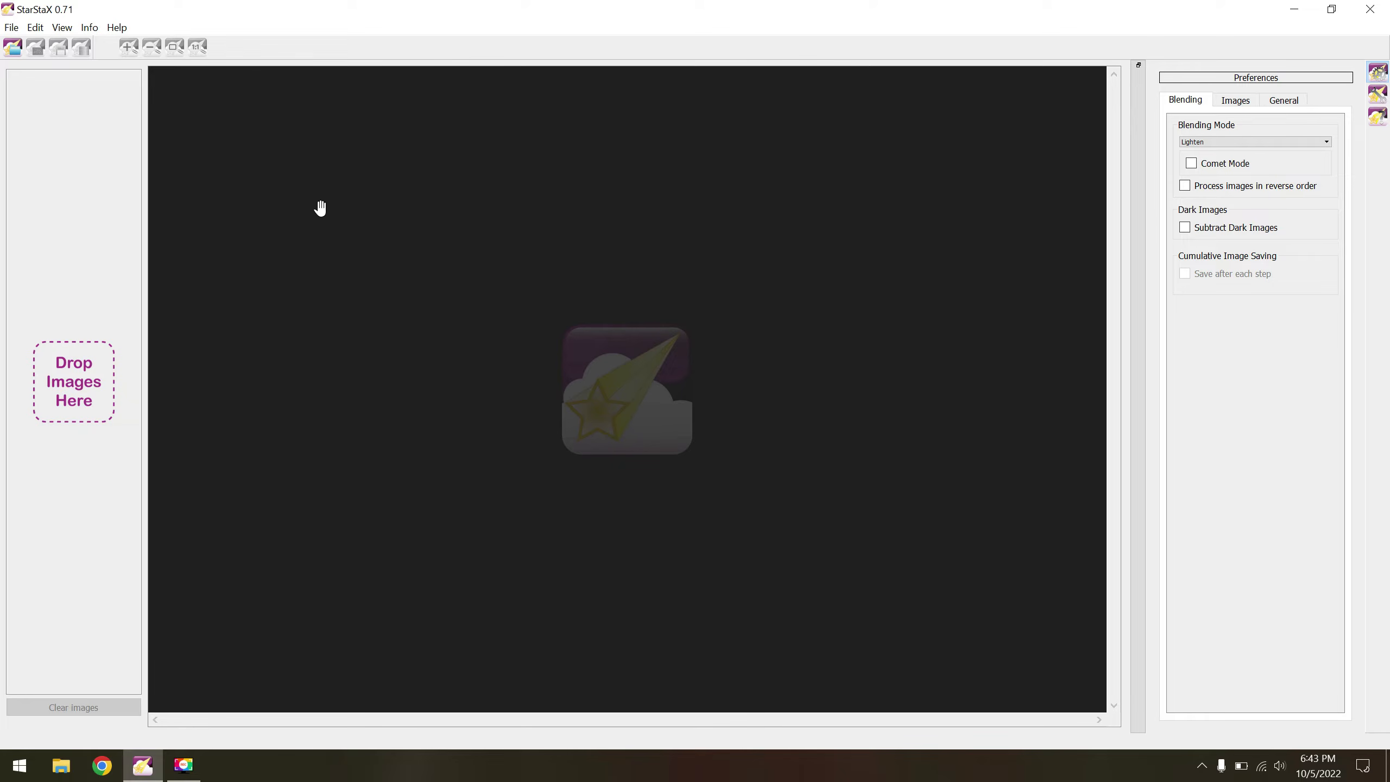
Switch to StarStaX and load every image from the Boulder JPEG folder for processing.
left_click(13, 47)
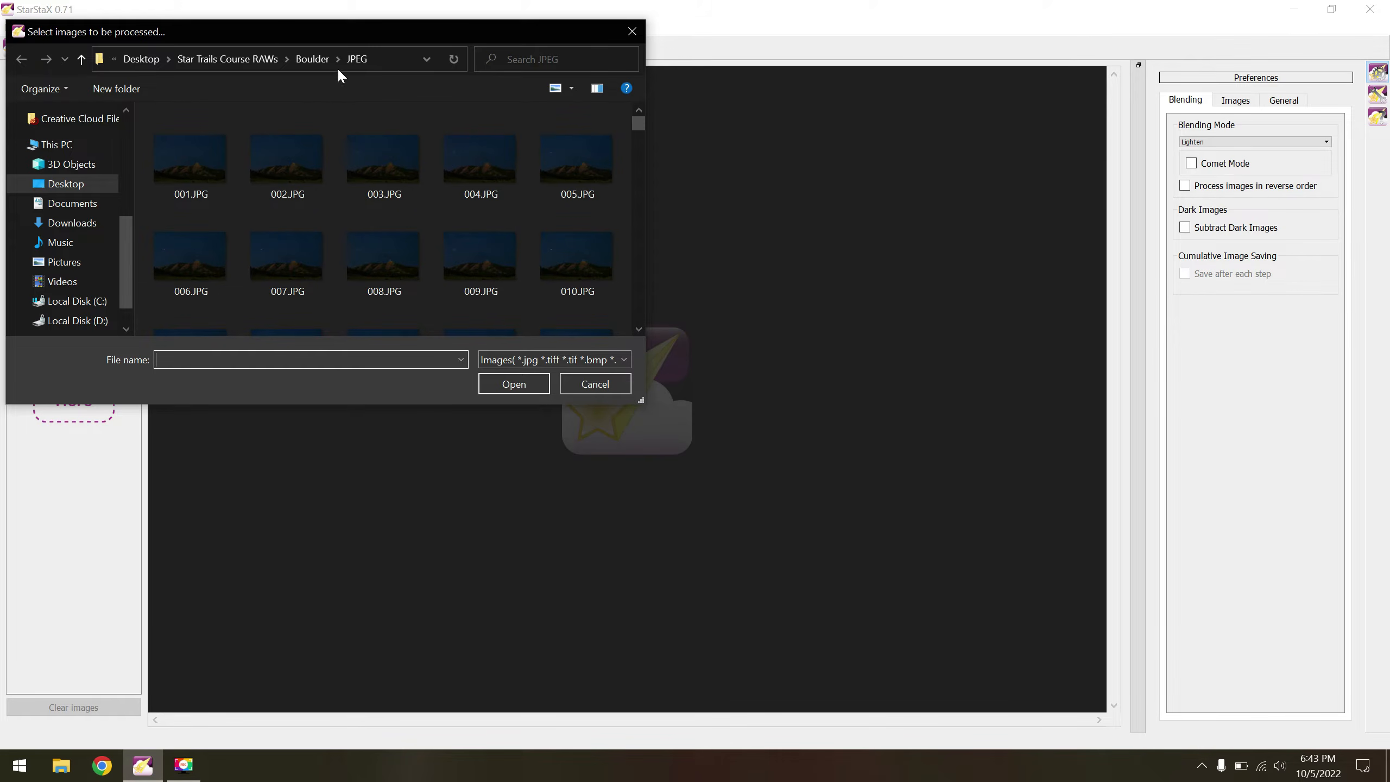
left_click(209, 166)
key("ctrl+a")
scroll(468, 278, "down", 5)
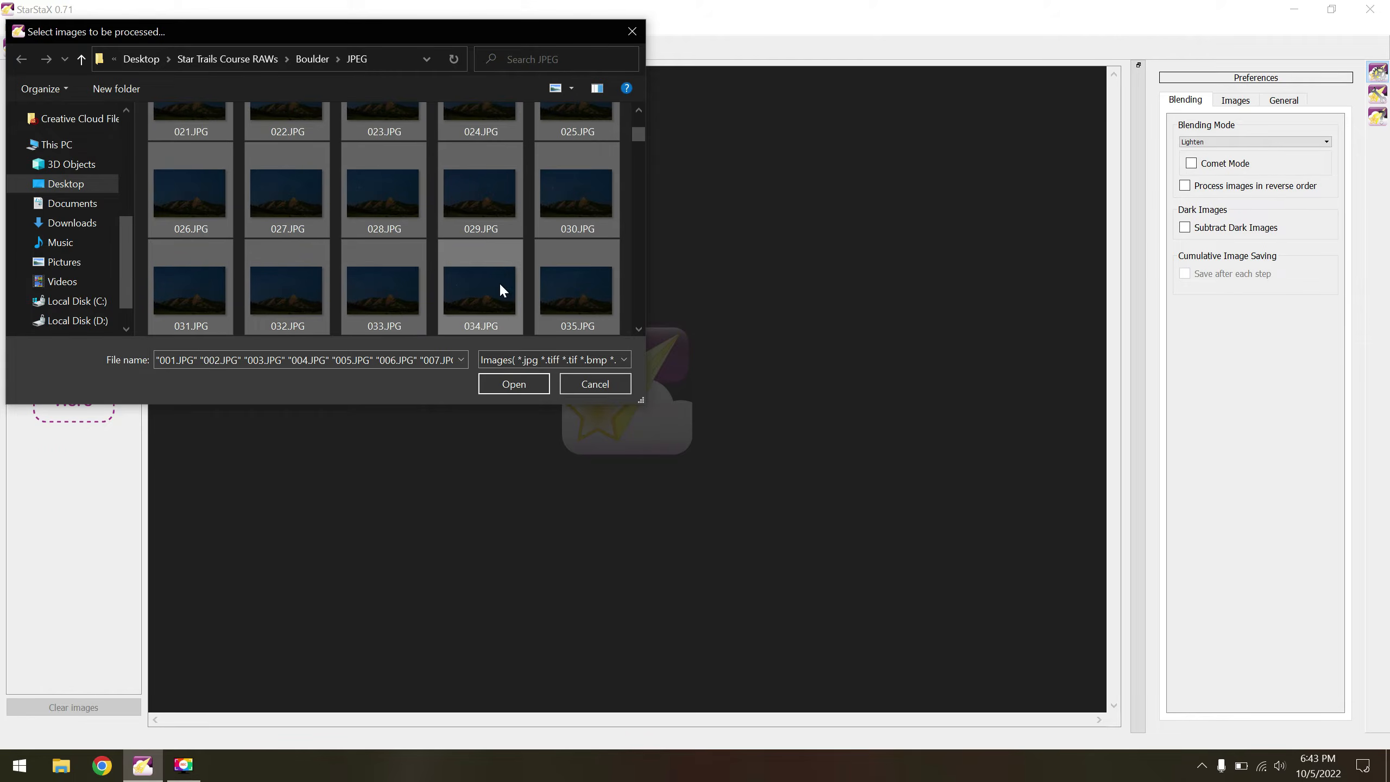
left_click(523, 386)
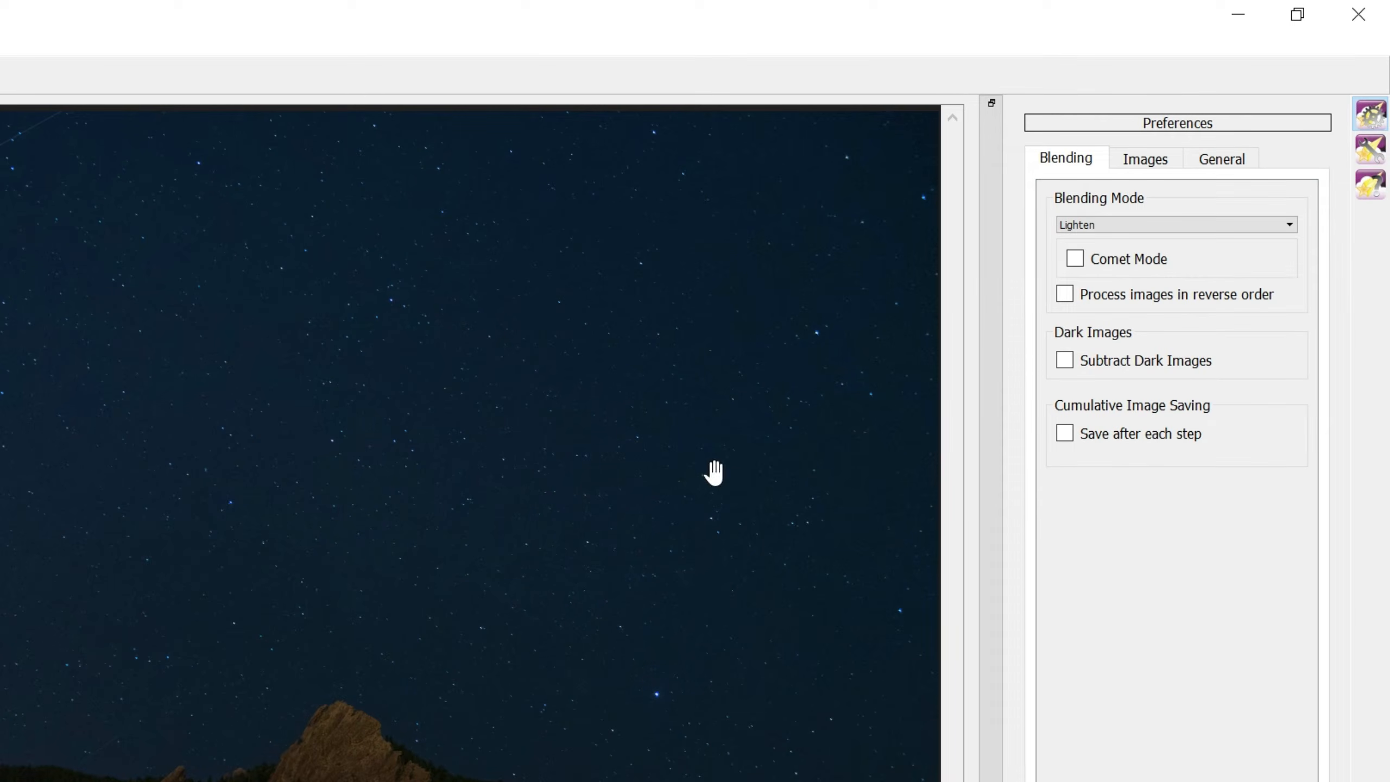
Enable cumulative image saving after each step and set the output folder to Boulder/StarStaX.
left_click(1126, 441)
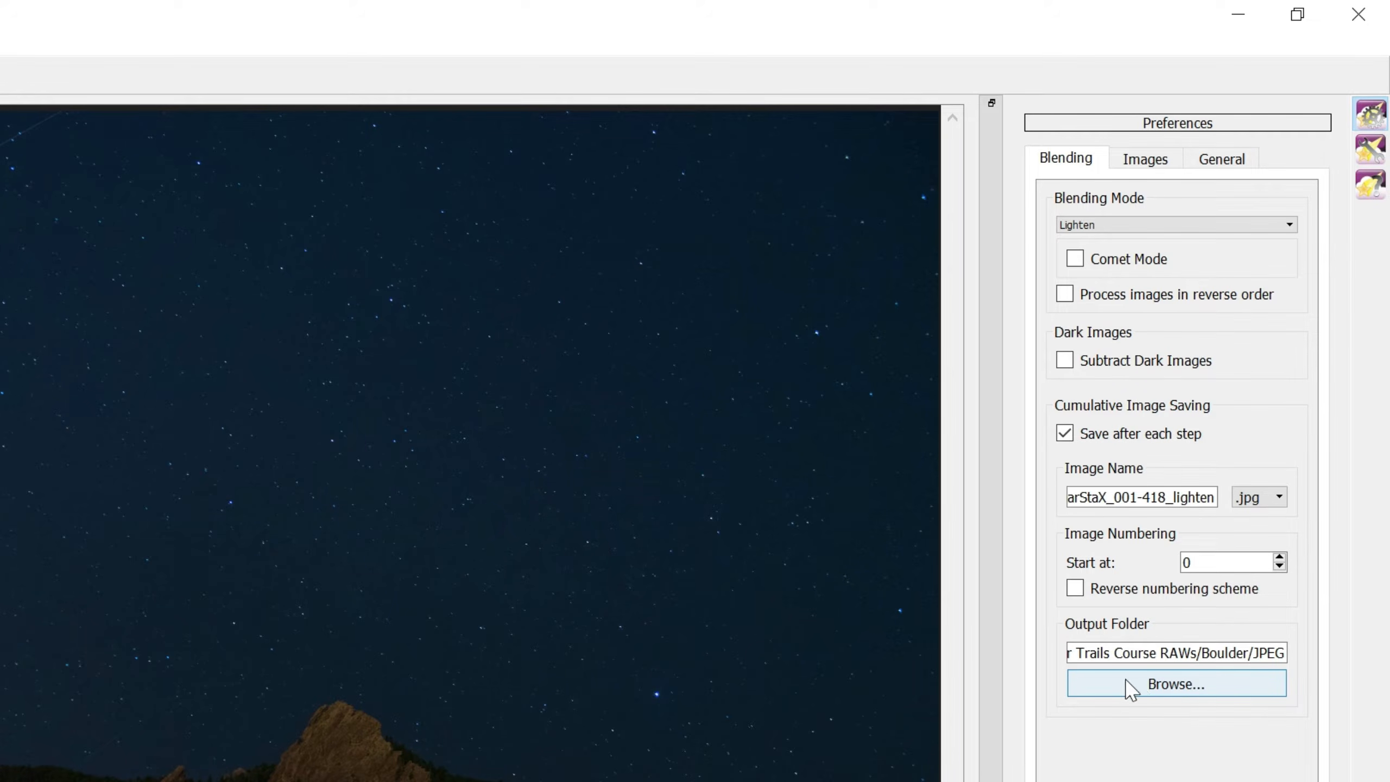
left_click(1199, 692)
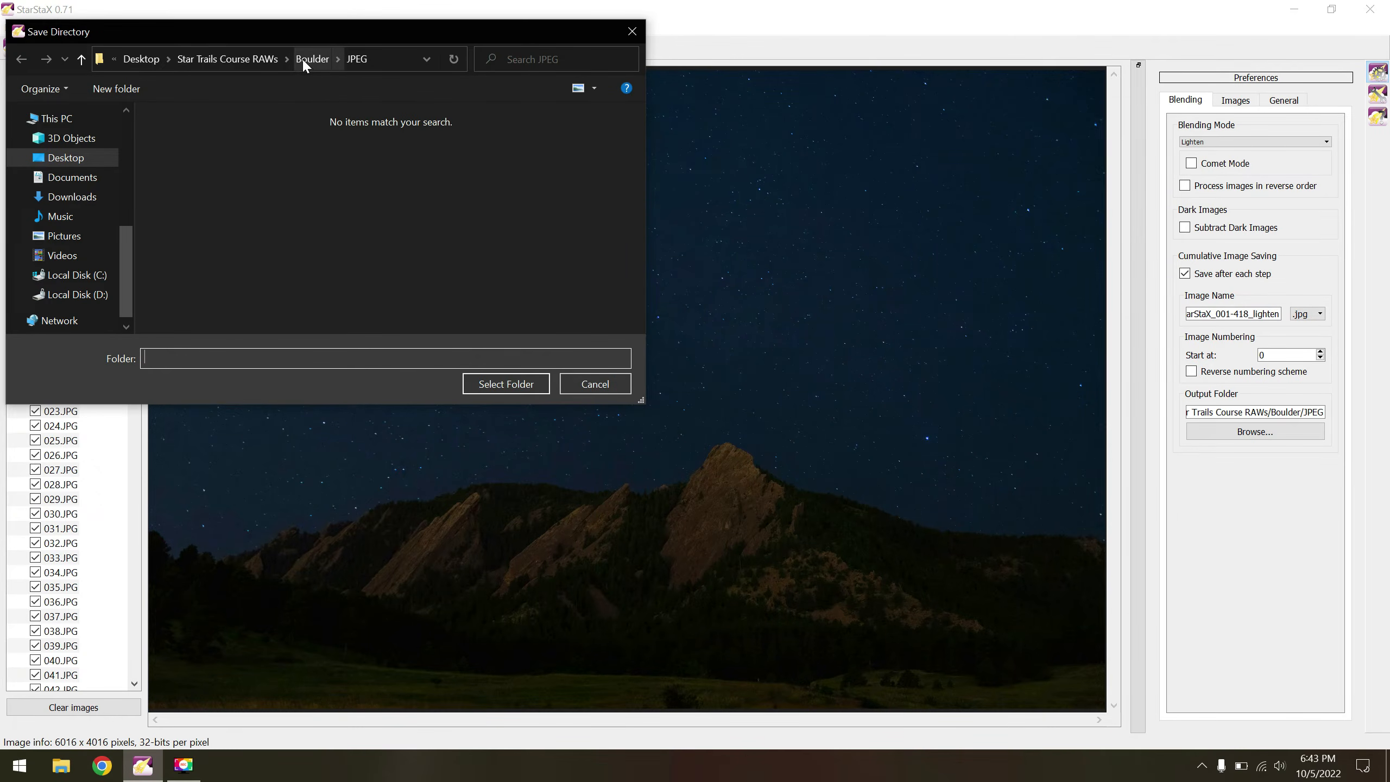
left_click(304, 62)
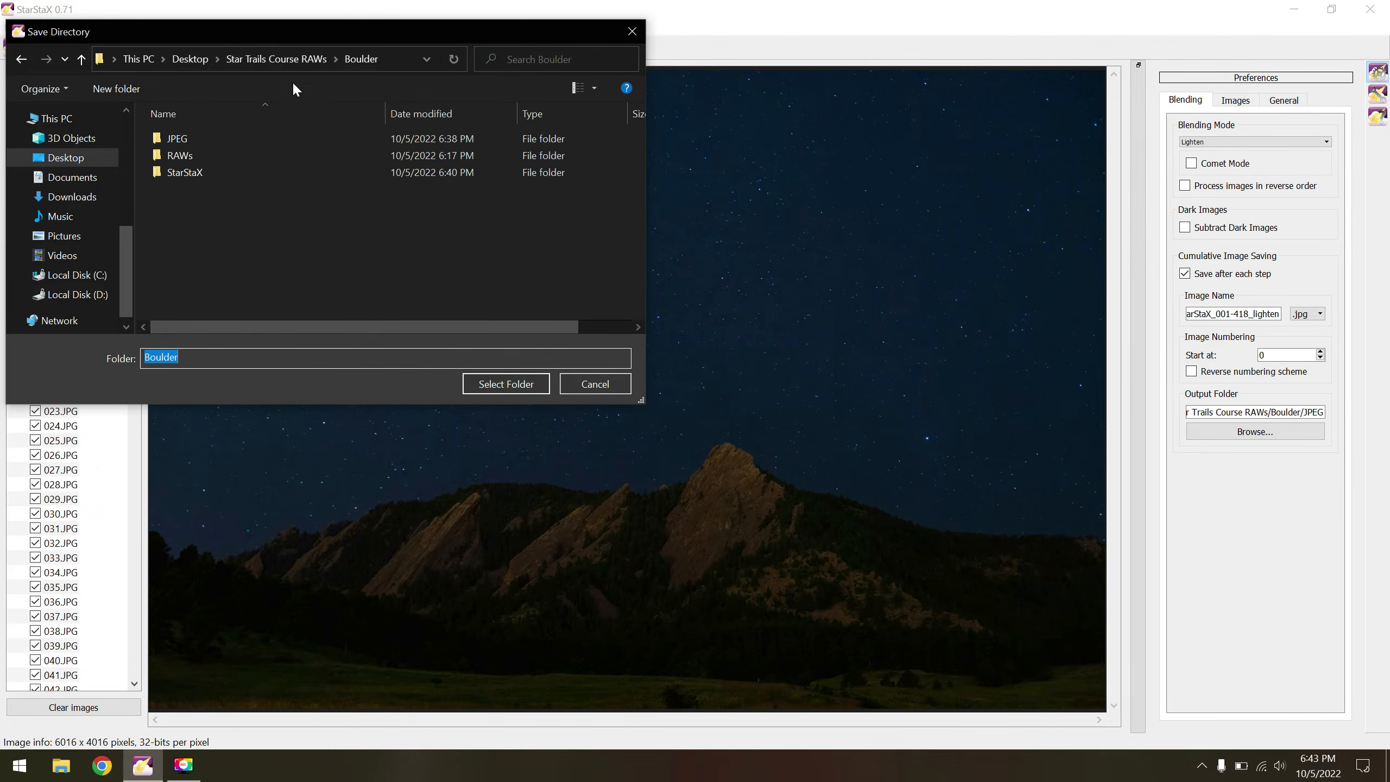
double_click(206, 174)
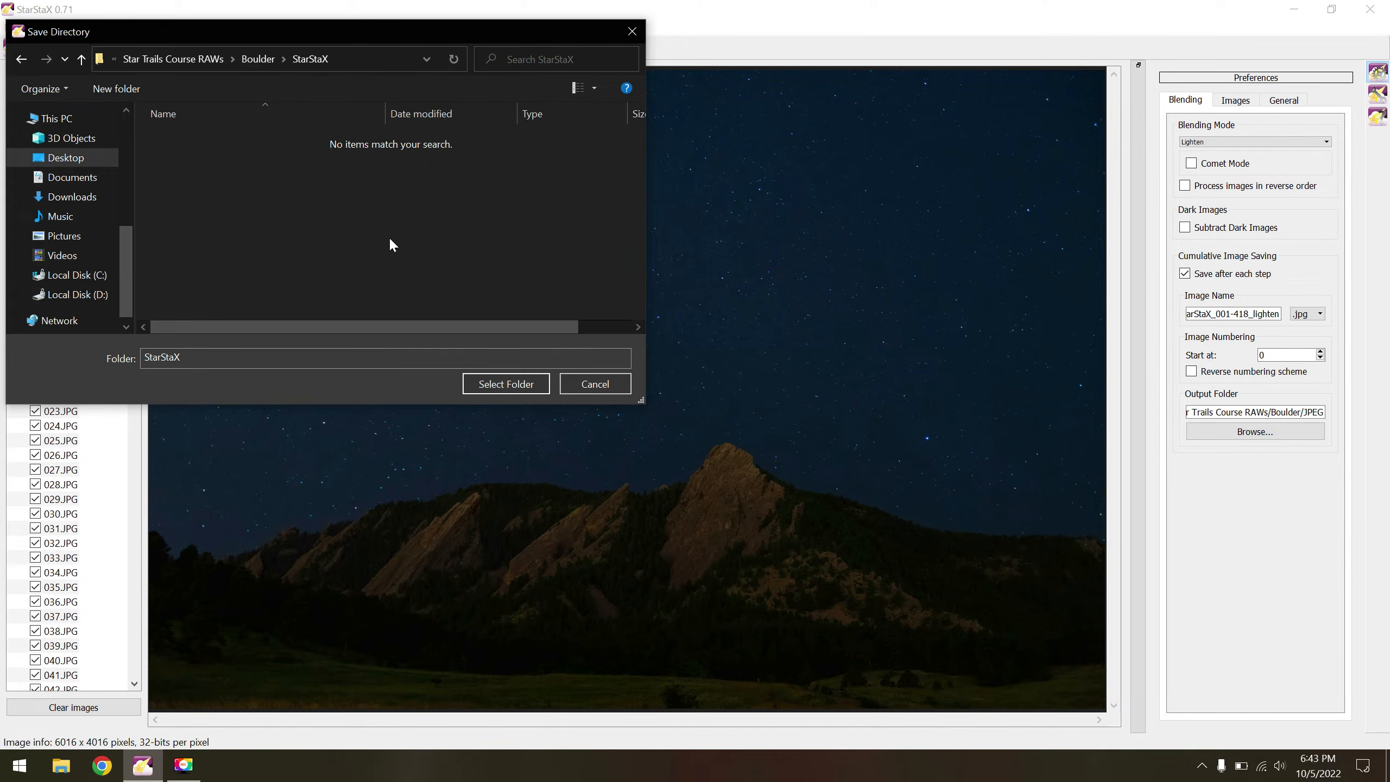
left_click(511, 383)
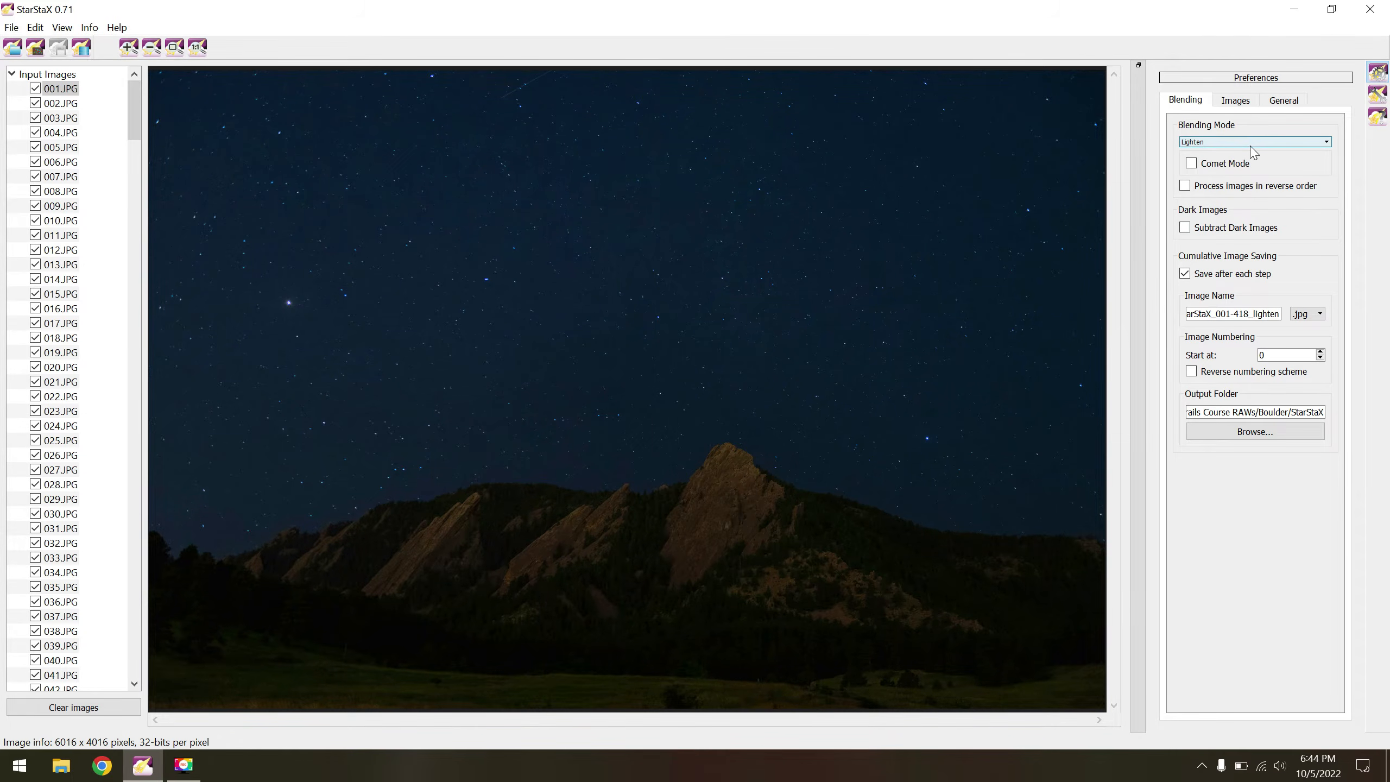
Look over the checked input images and start blending them in Lighten mode.
mouse_move(1252, 152)
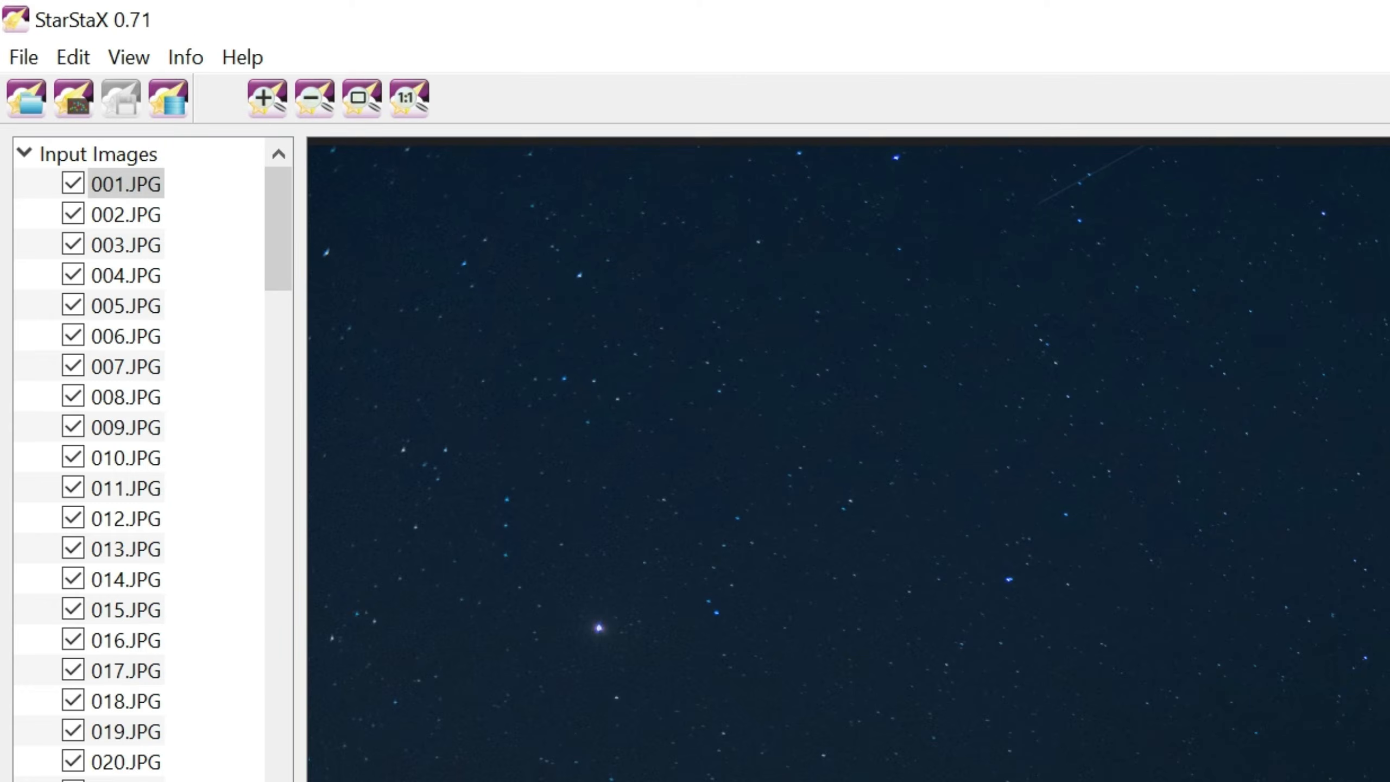
scroll(128, 756, "down", 2)
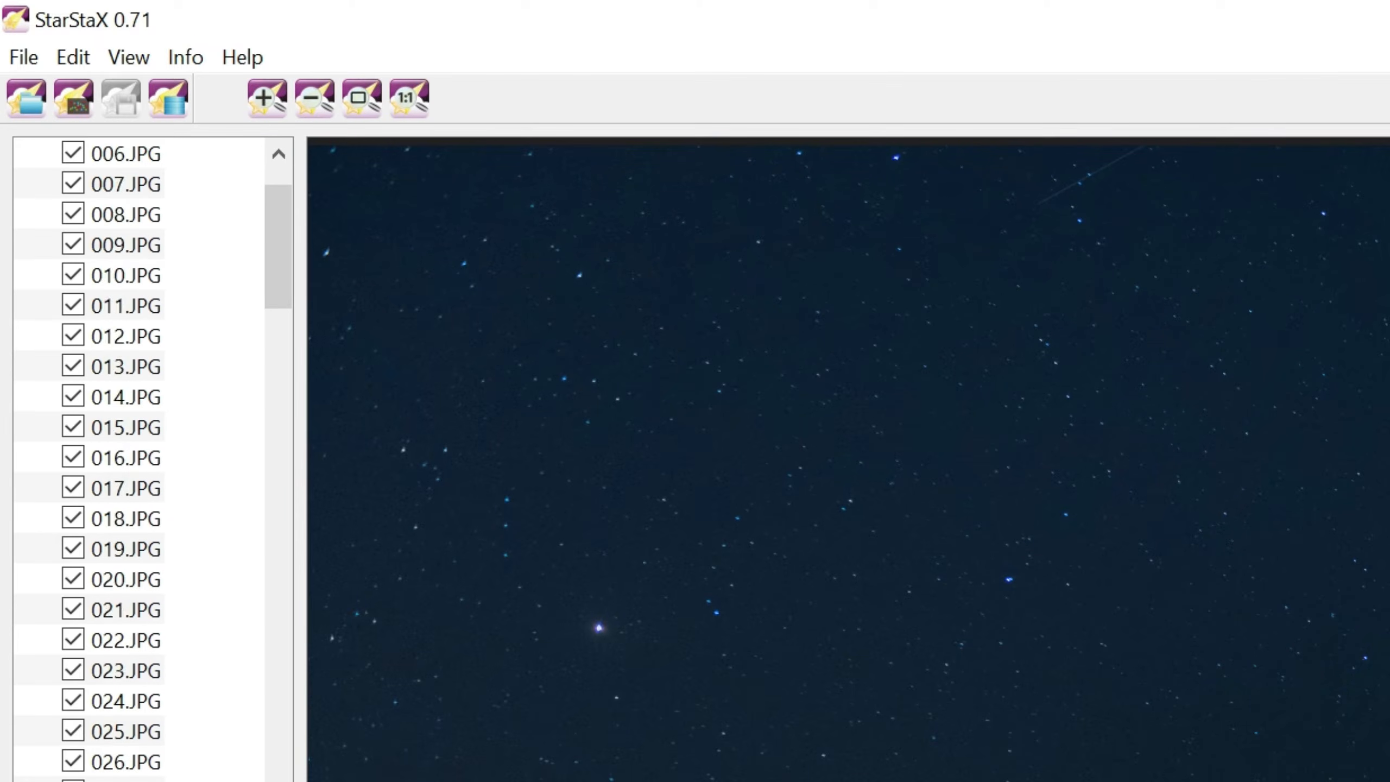
scroll(129, 755, "up", 2)
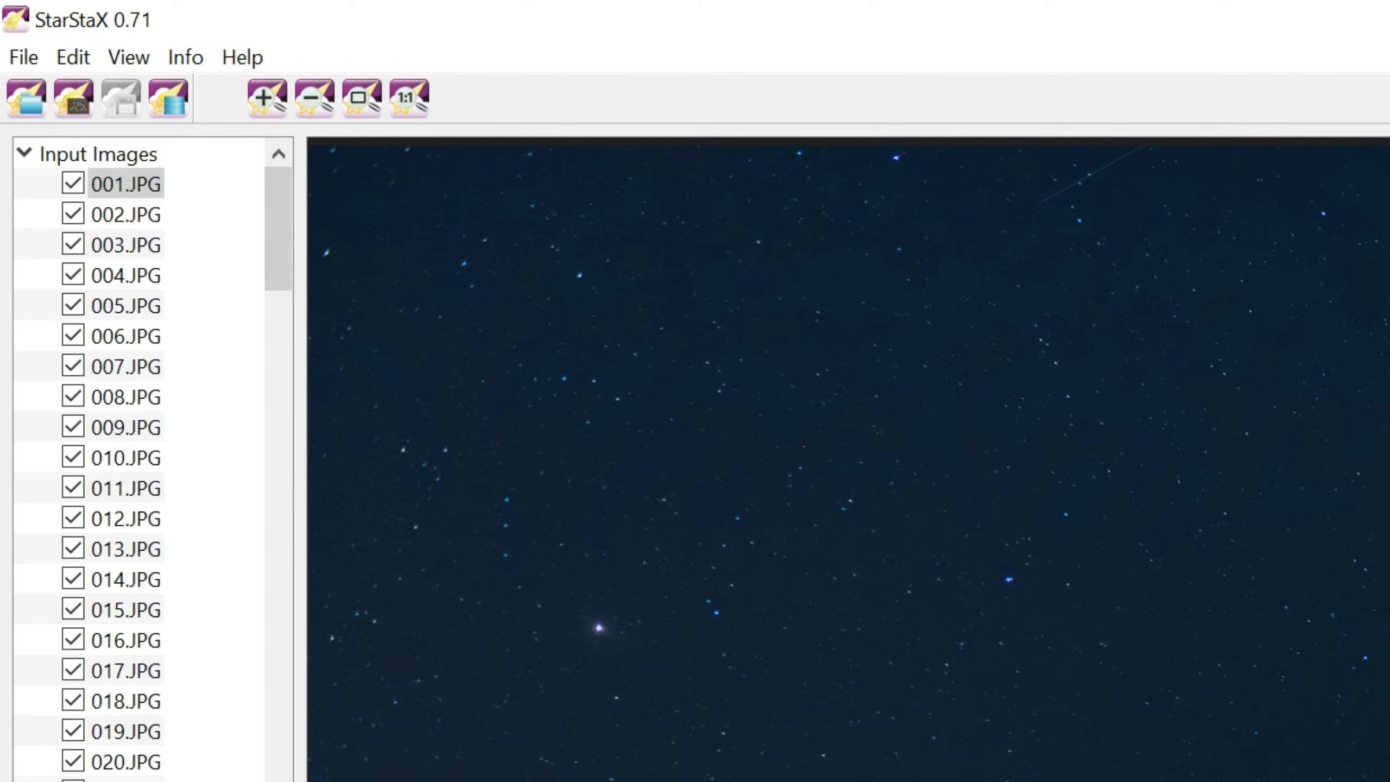
left_click(165, 103)
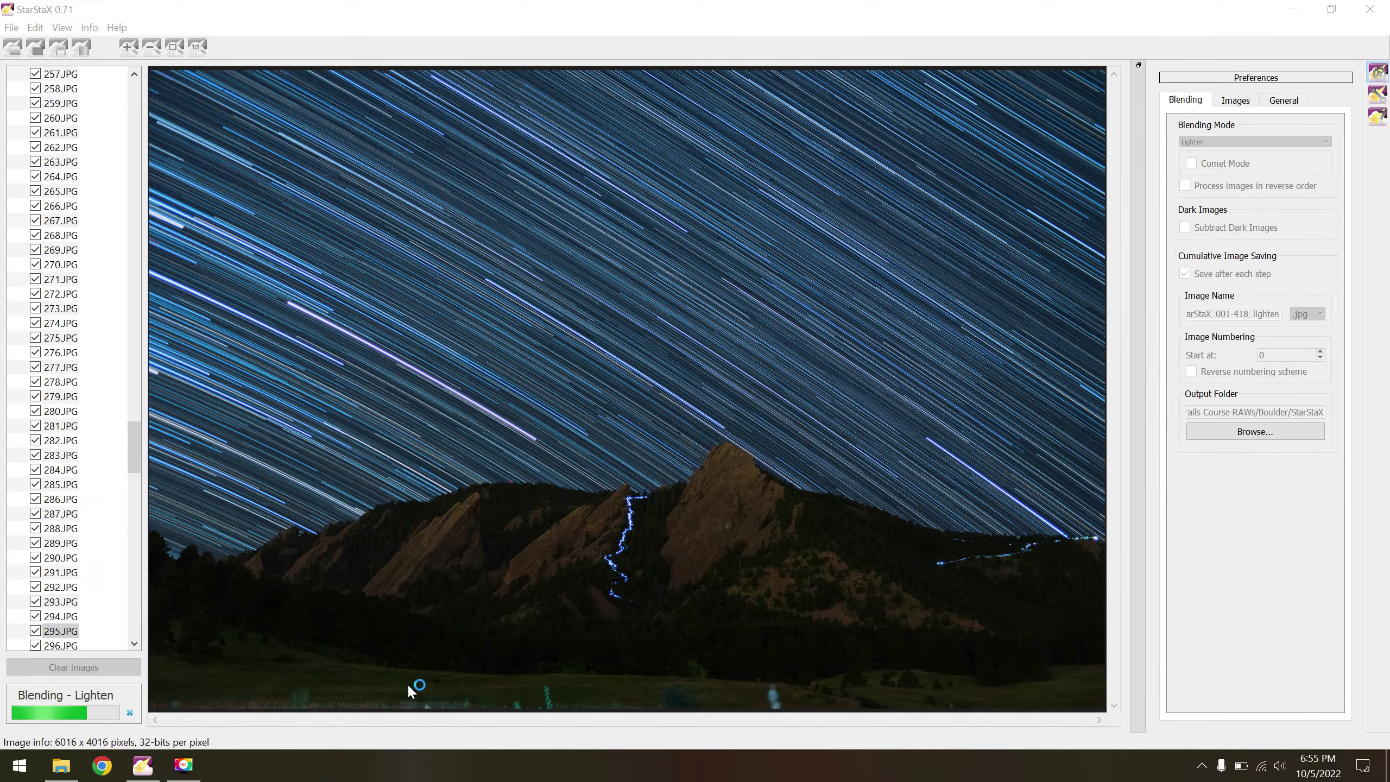
Stop the blend partway through the sequence and launch Photoshop.
left_click(133, 703)
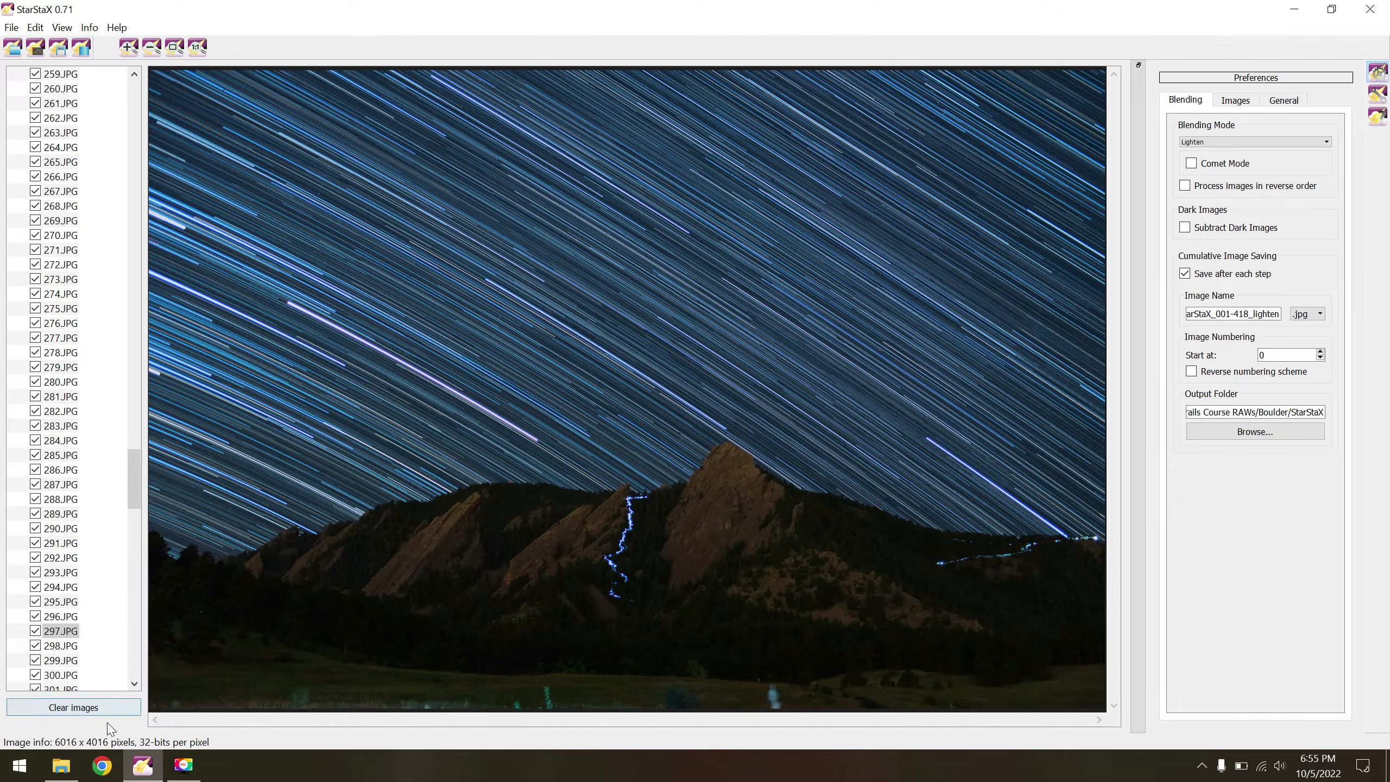
left_click(19, 765)
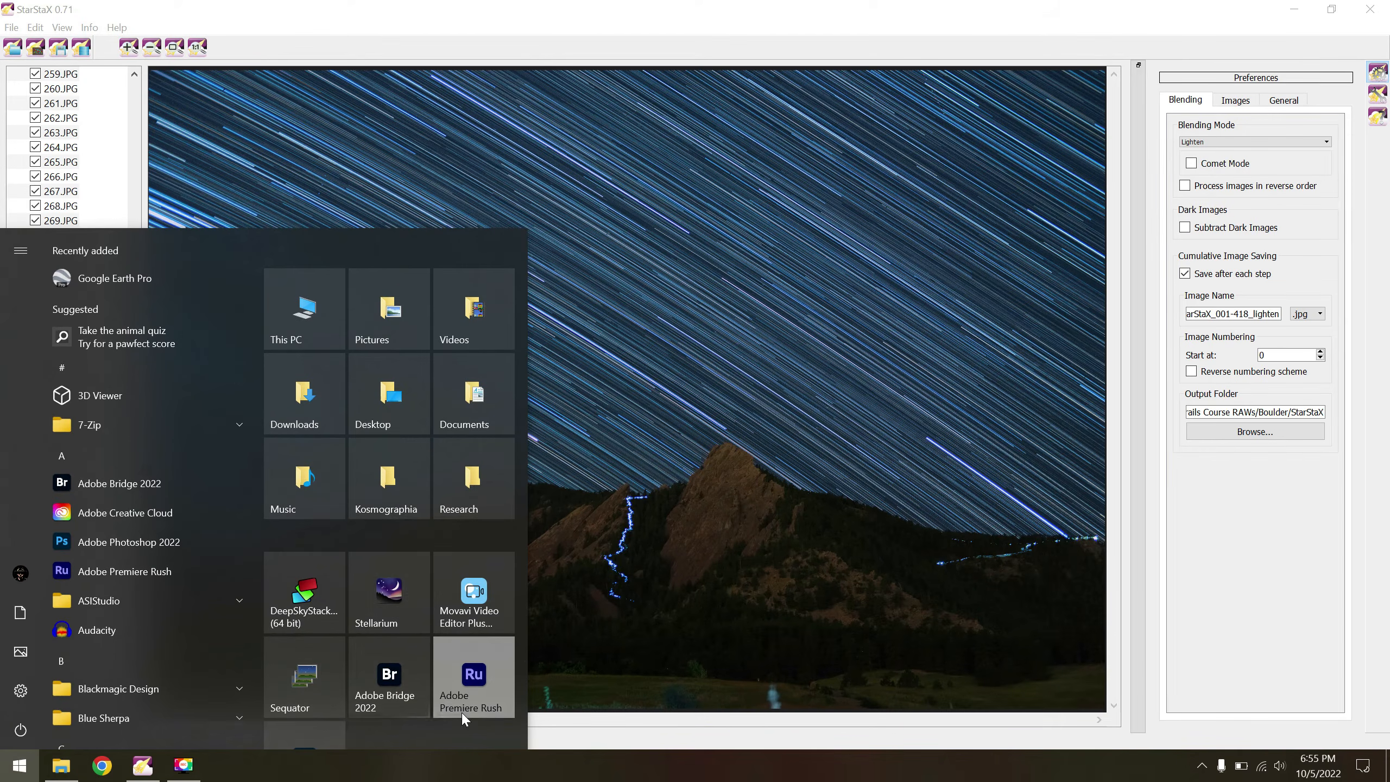
scroll(465, 650, "down", 1)
left_click(304, 667)
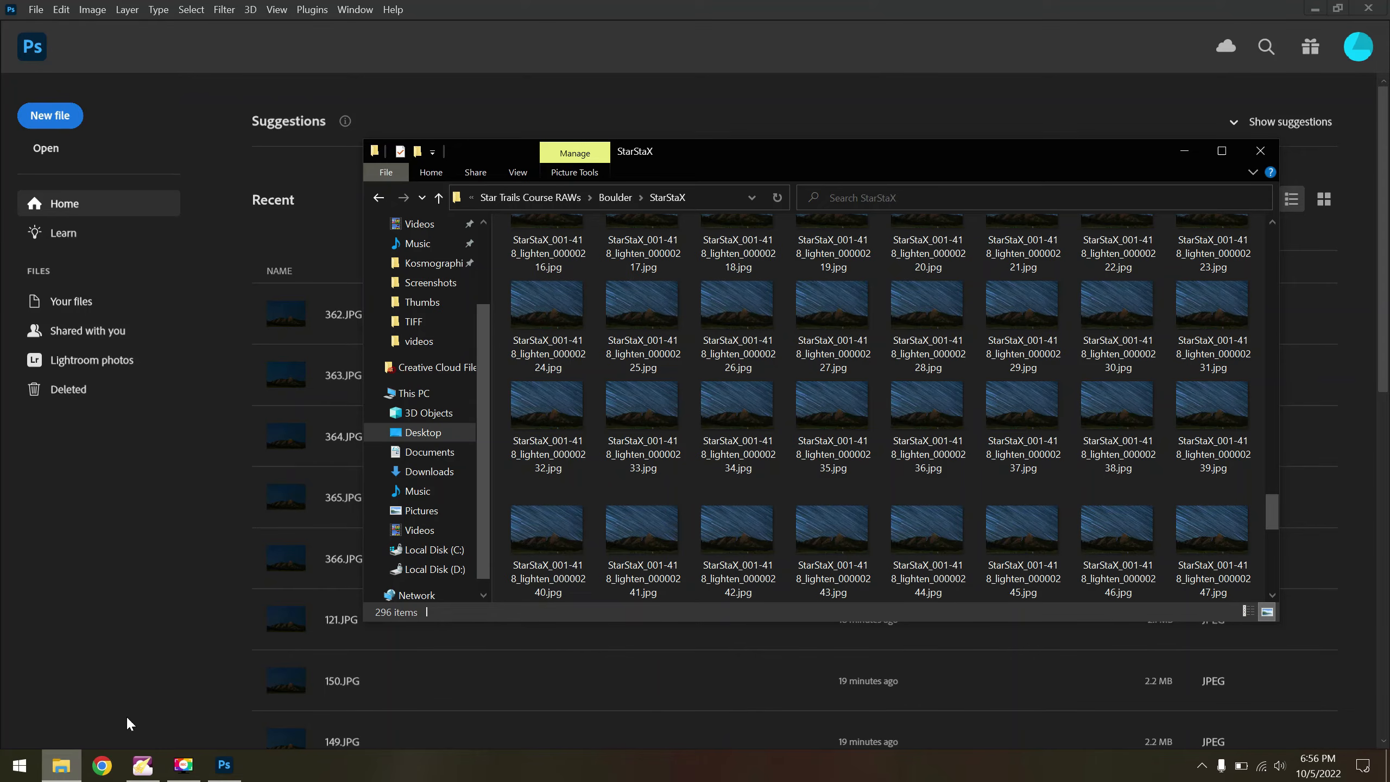
Browse to the Boulder JPEG folder in File Explorer and view 108.JPG in the photo viewer.
left_click(614, 199)
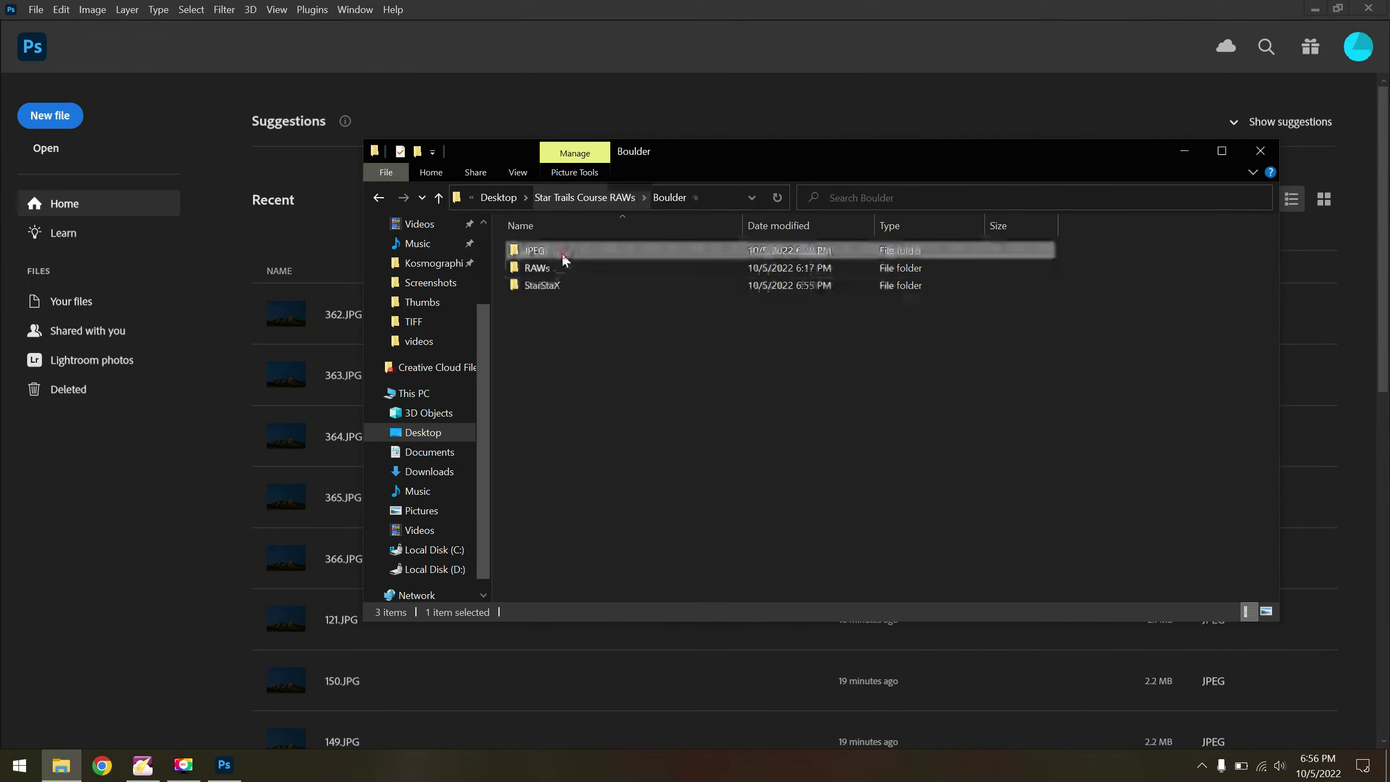
double_click(566, 254)
scroll(714, 390, "down", 10)
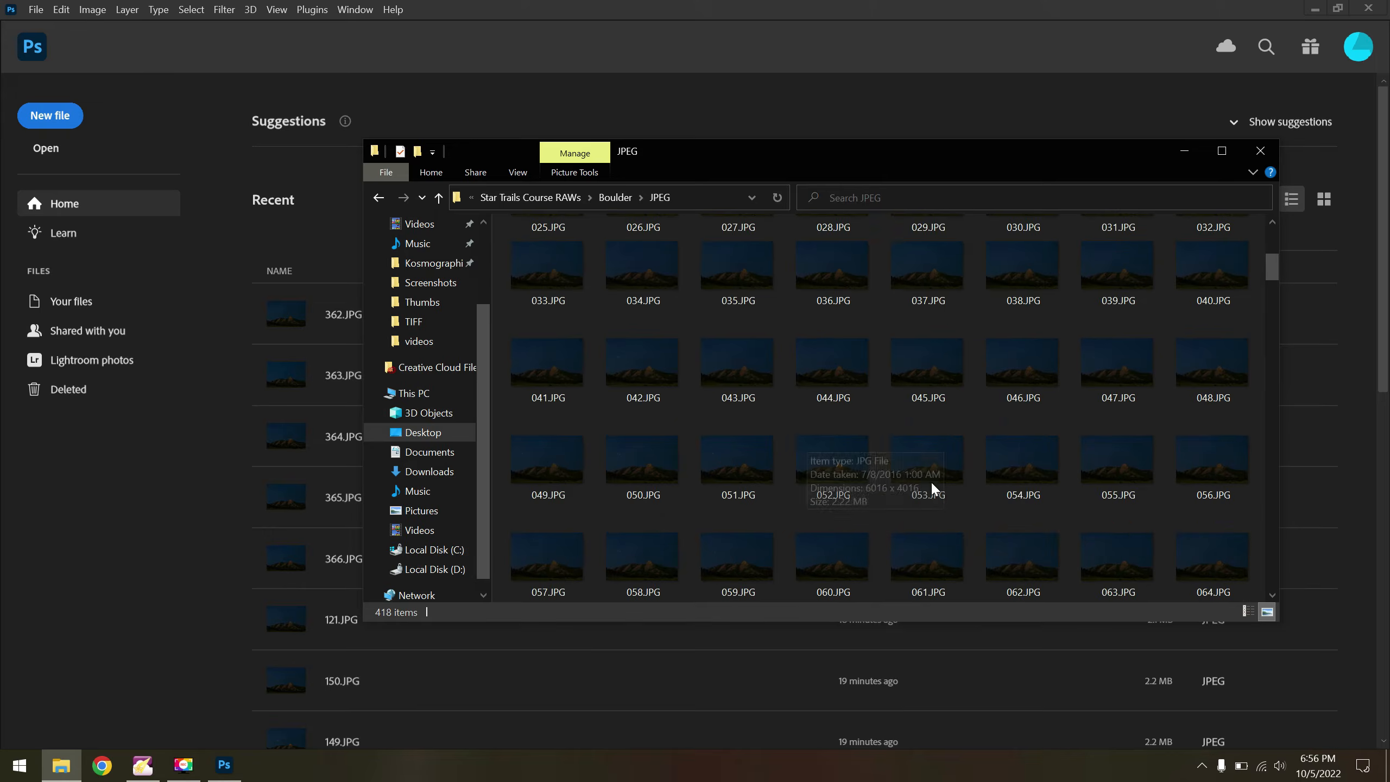
double_click(831, 378)
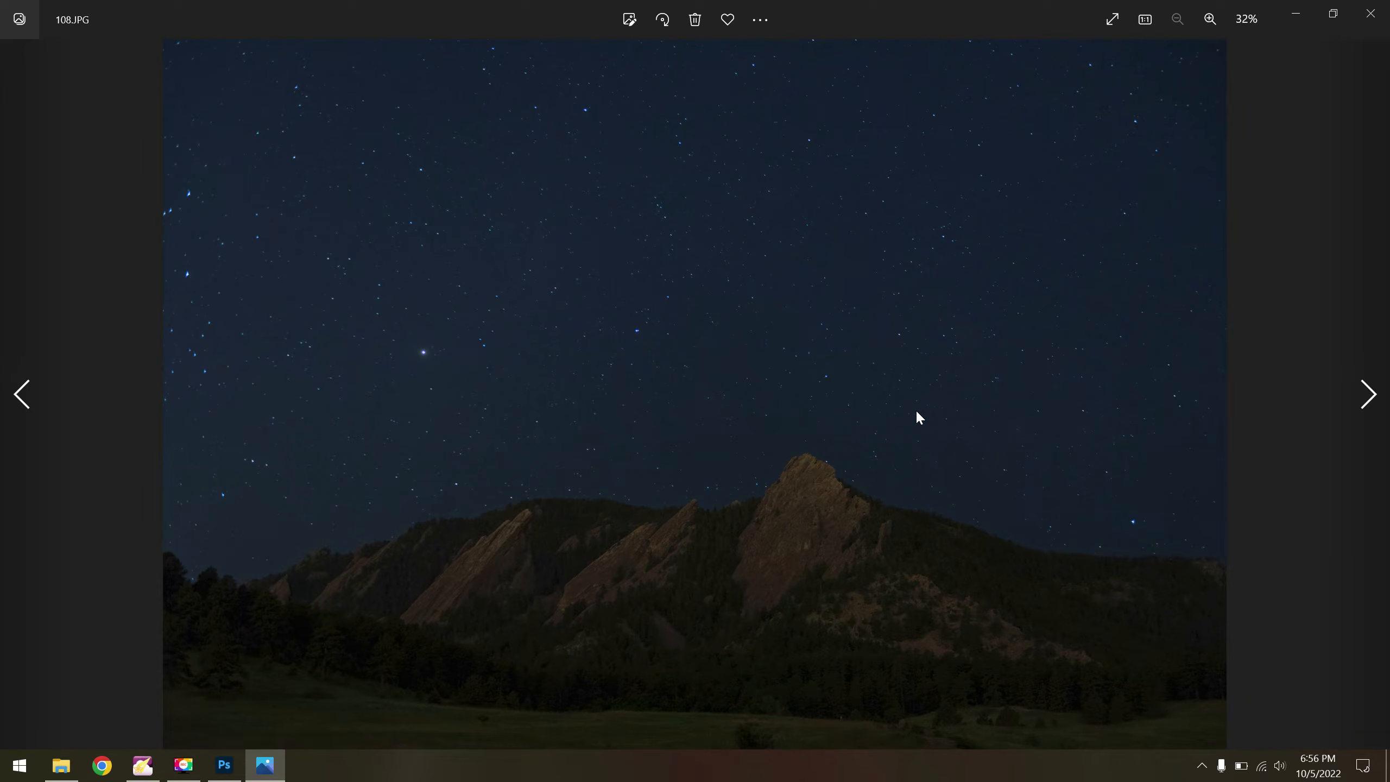
Step forward through the frames to just past 211.JPG and back again, examining the foreground for stray lights.
key("Right")
key("Right")
key("Right")
key("Right")
key("Right")
key("Right")
key("Right")
key("Right")
key("Right")
key("Right")
key("Right")
key("Right")
key("Right")
key("Right")
key("Right")
key("Right")
key("Right")
key("Right")
key("Right")
key("Right")
key("Right")
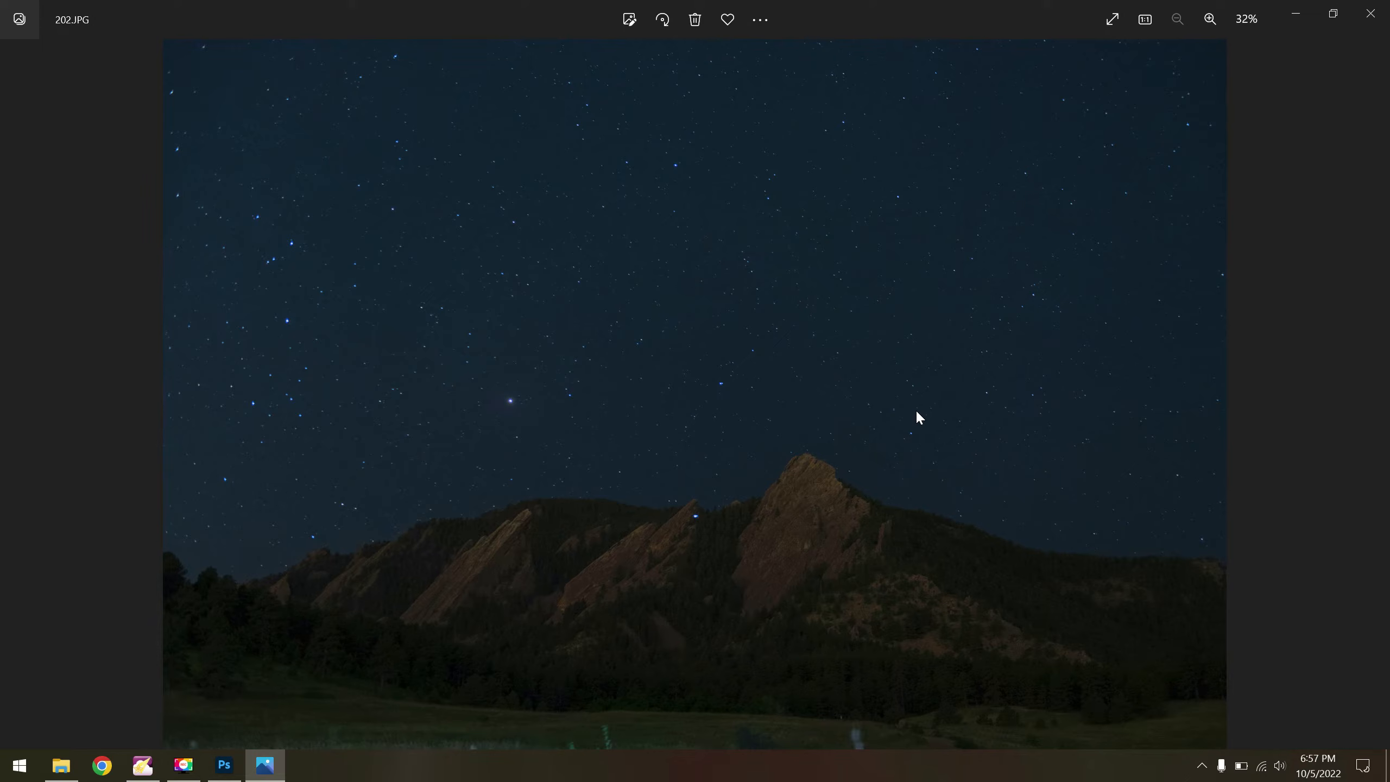
key("Right")
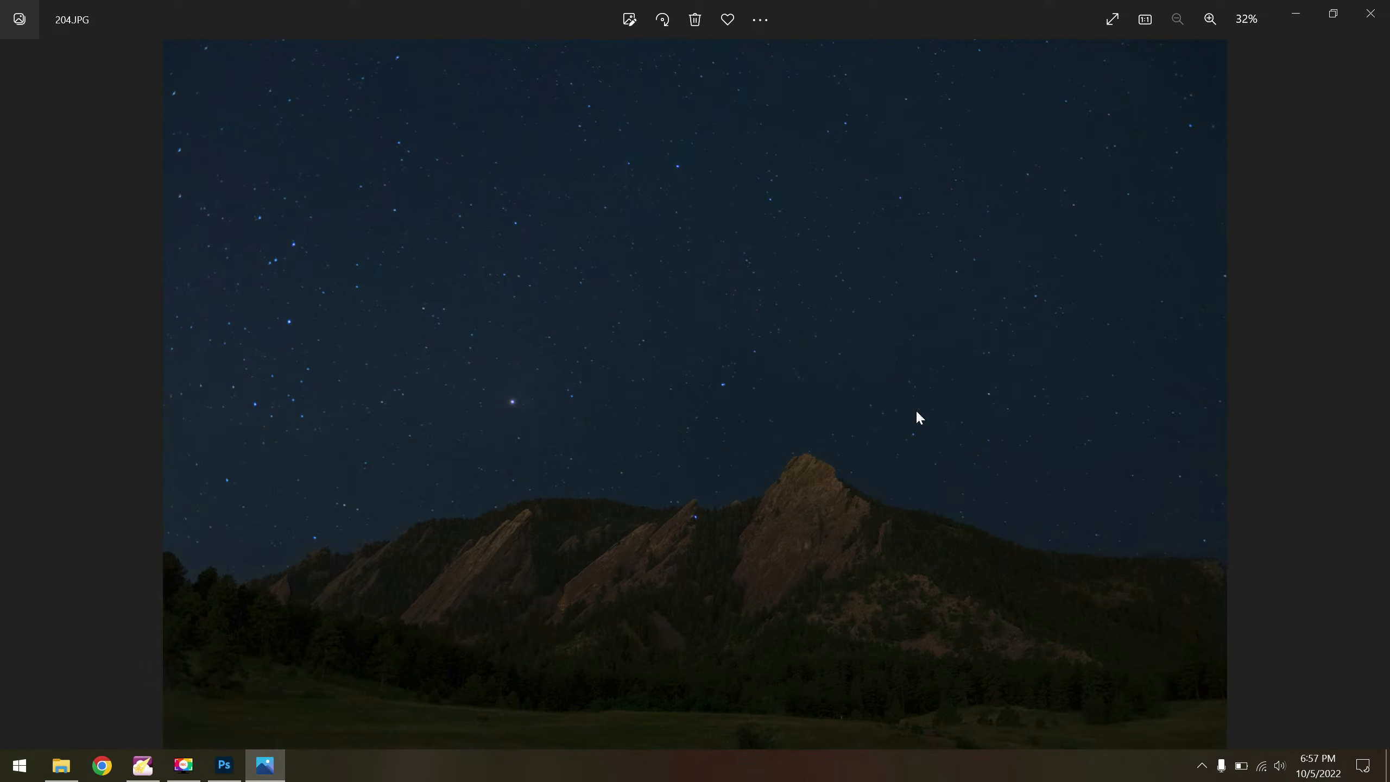
key("Right")
key("Right")
key("Right")
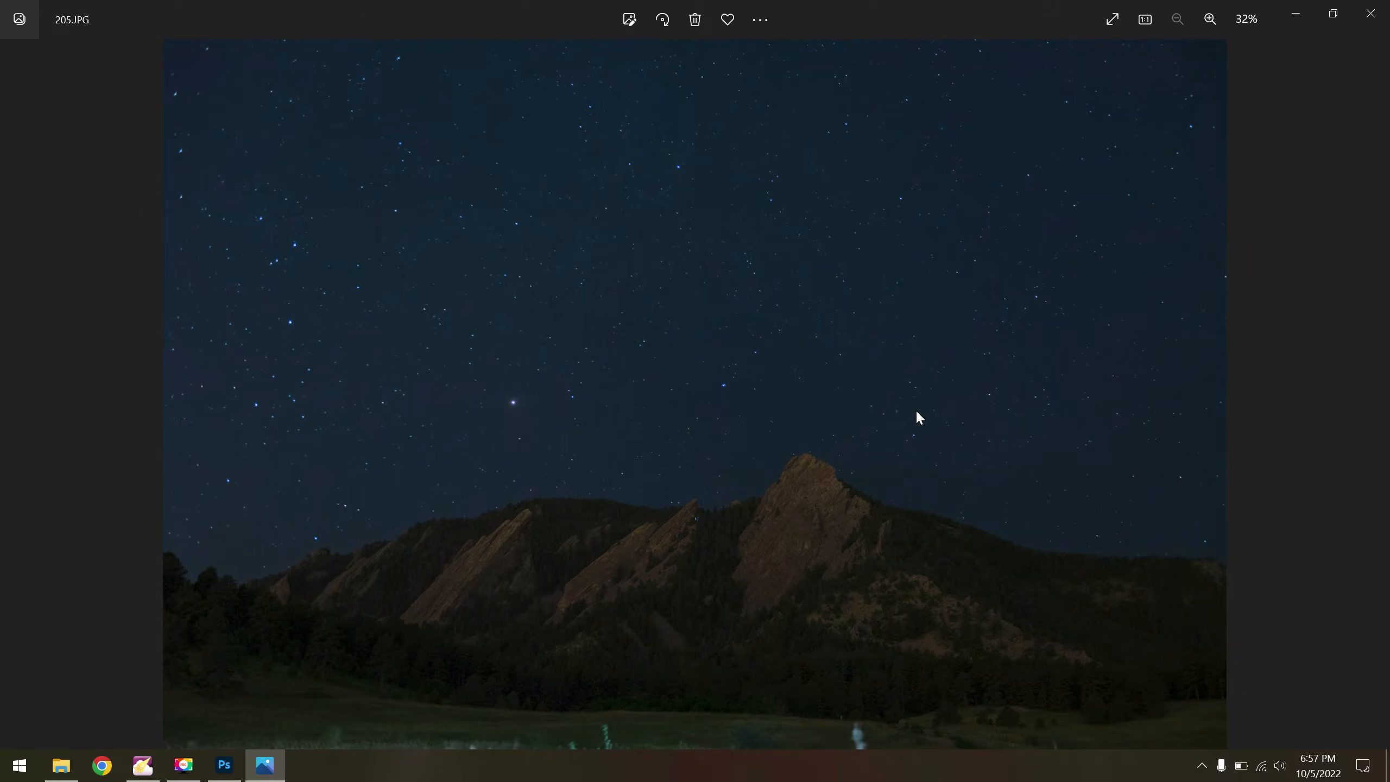
key("Right")
key("Right")
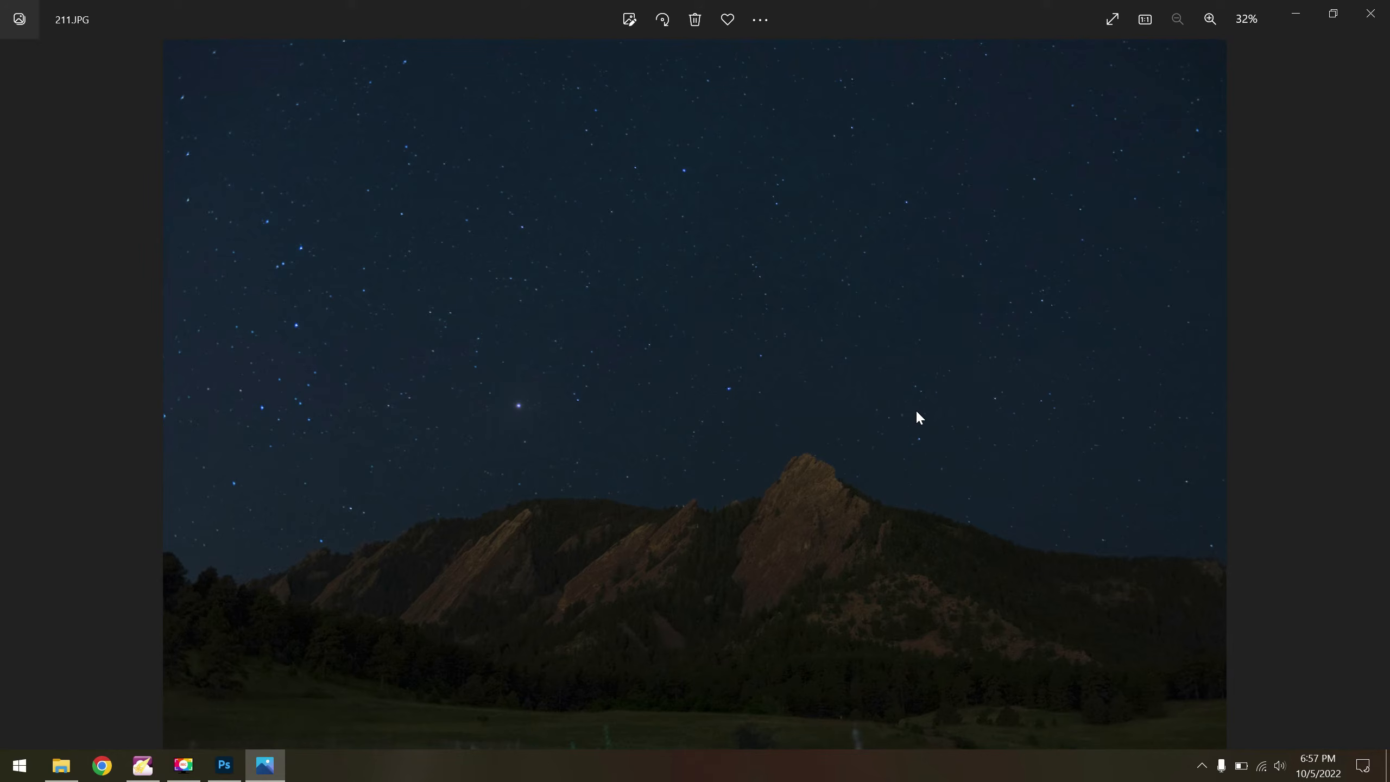
key("Right")
key("Right")
key("Left")
key("Left")
key("Left")
key("Left")
key("Left")
key("Left")
key("Left")
key("Left")
key("Left")
key("Left")
key("Left")
key("Left")
Switch back to Photoshop and open 192.JPG from the Boulder JPEG folder.
key("alt+Tab")
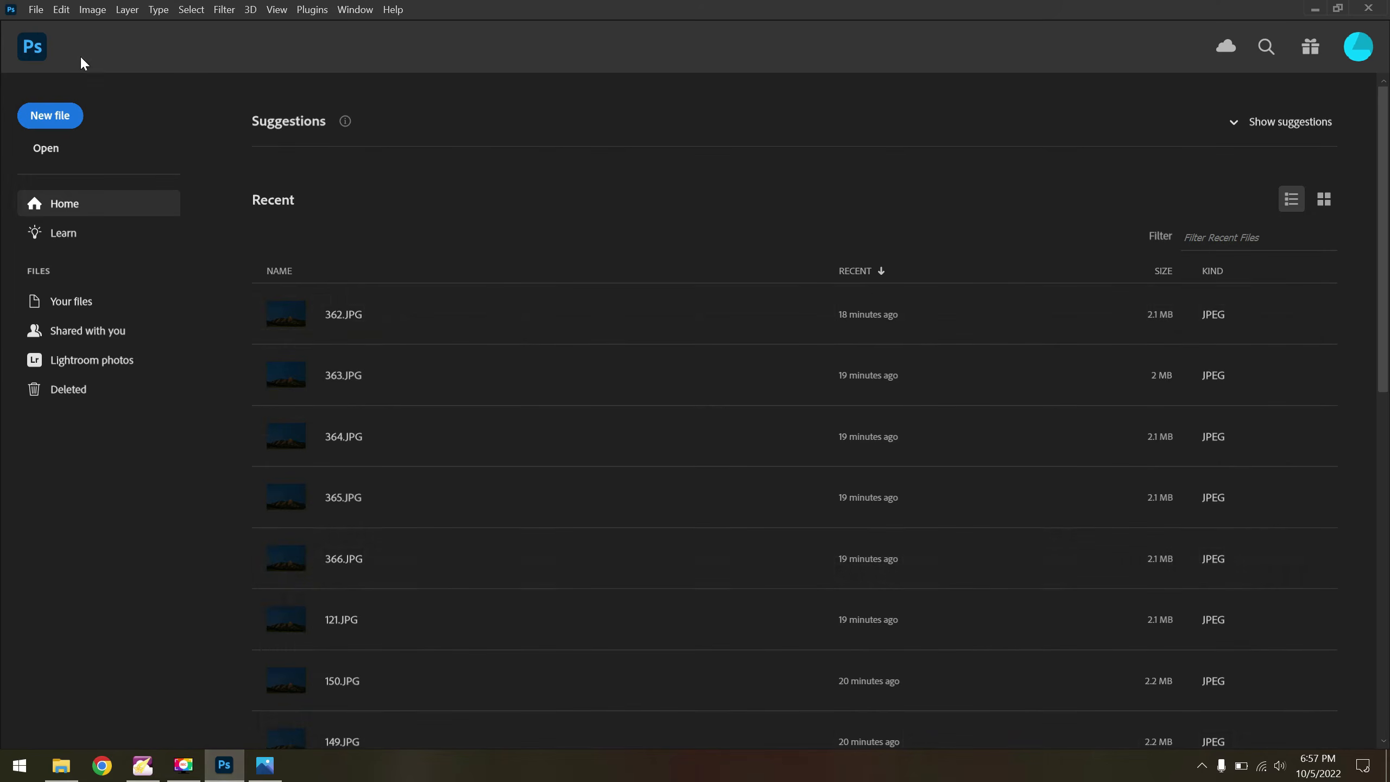
left_click(36, 10)
left_click(53, 41)
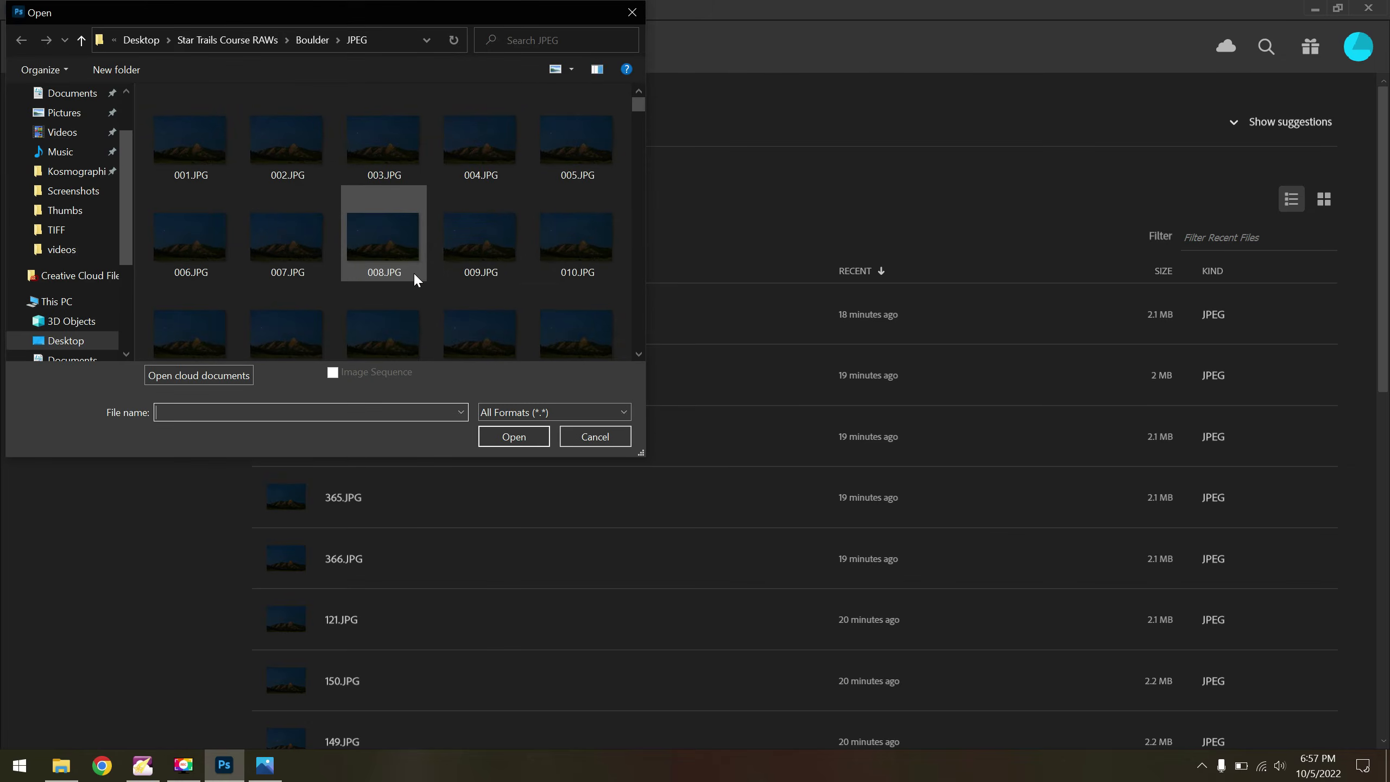
scroll(436, 265, "down", 7)
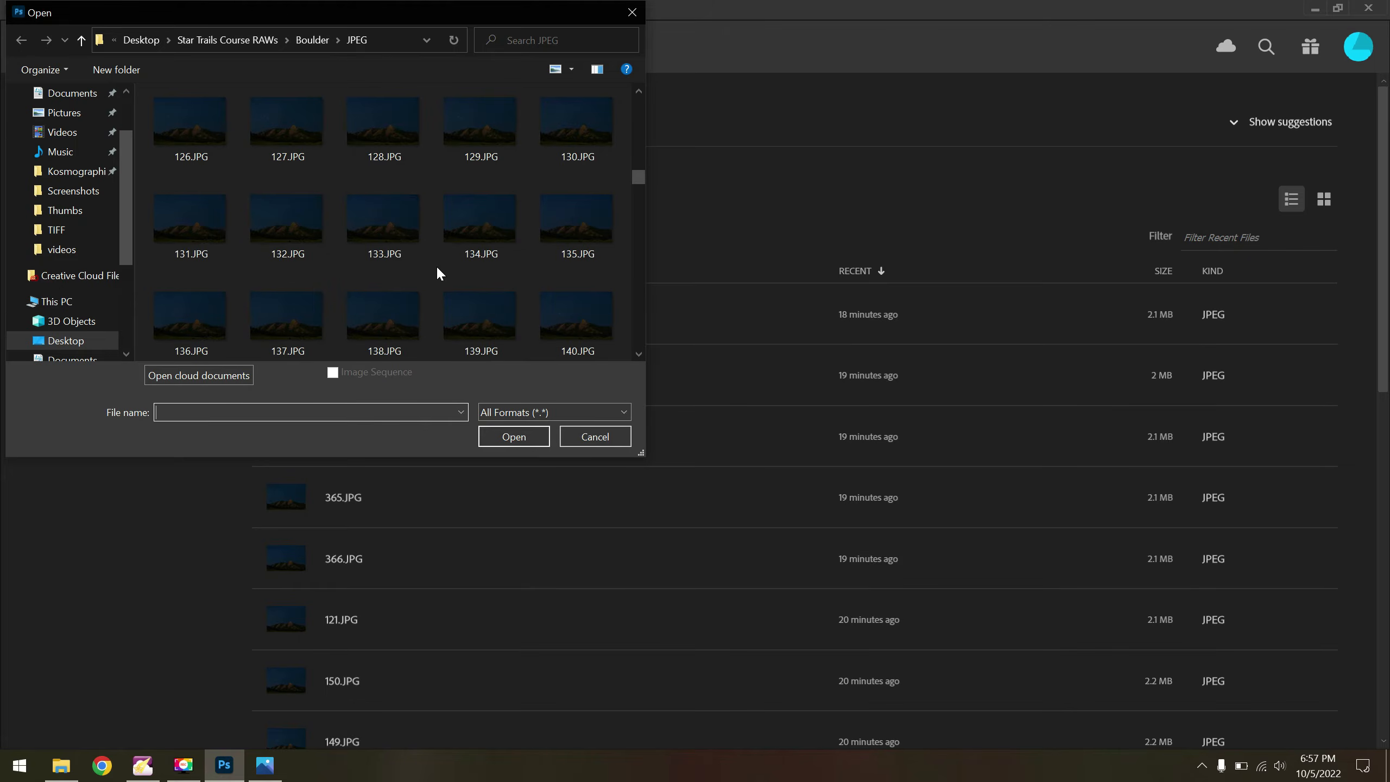
scroll(459, 275, "down", 2)
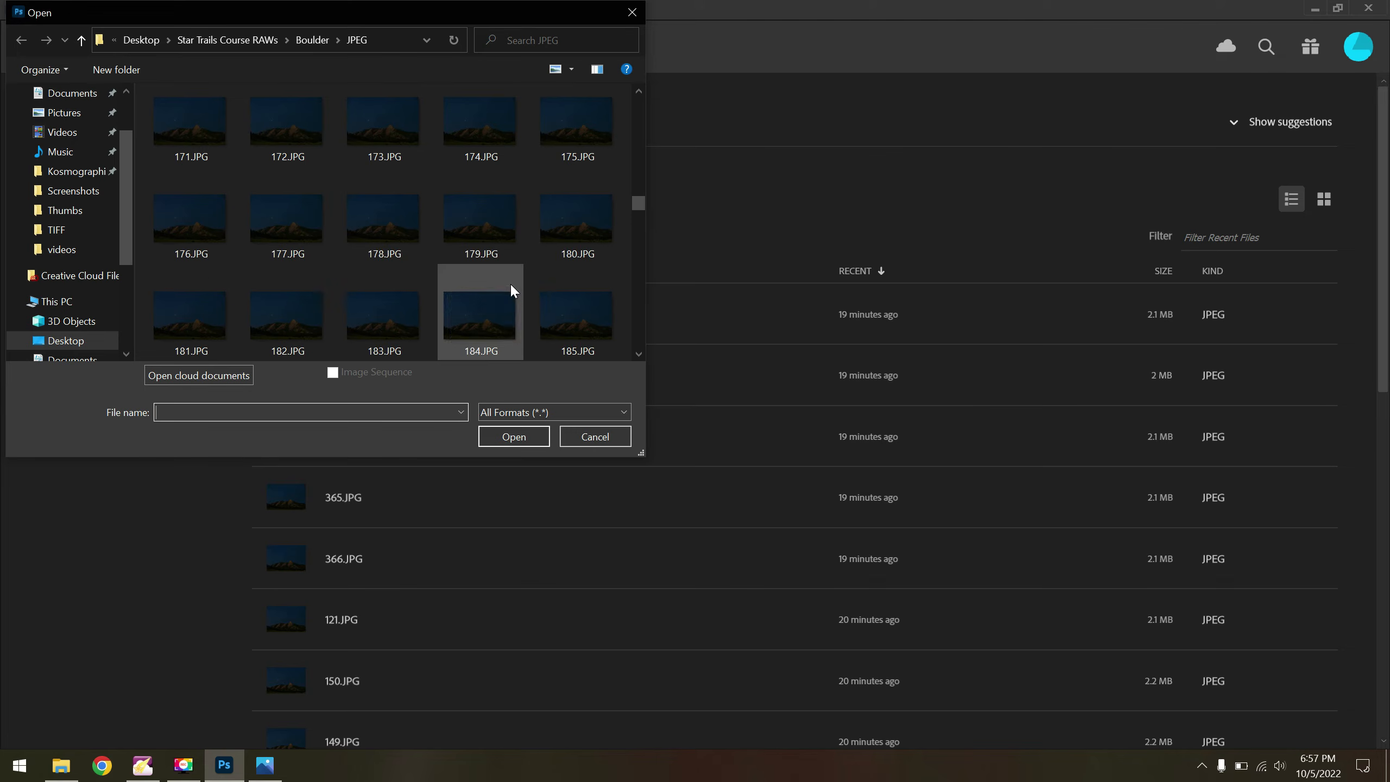
scroll(532, 305, "down", 1)
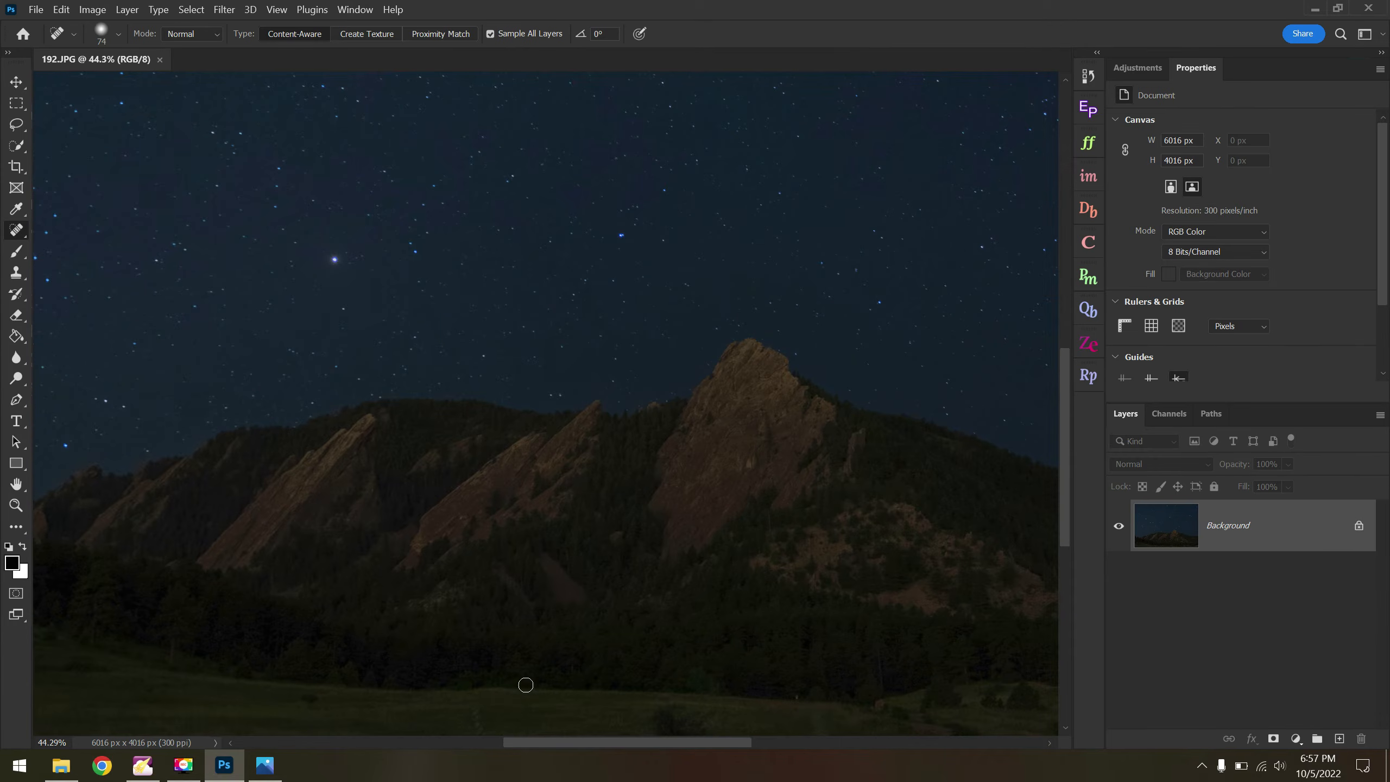
Paint black with the Brush over the stray lights along the bottom meadow edge of 192.JPG.
scroll(1066, 493, "down", 4)
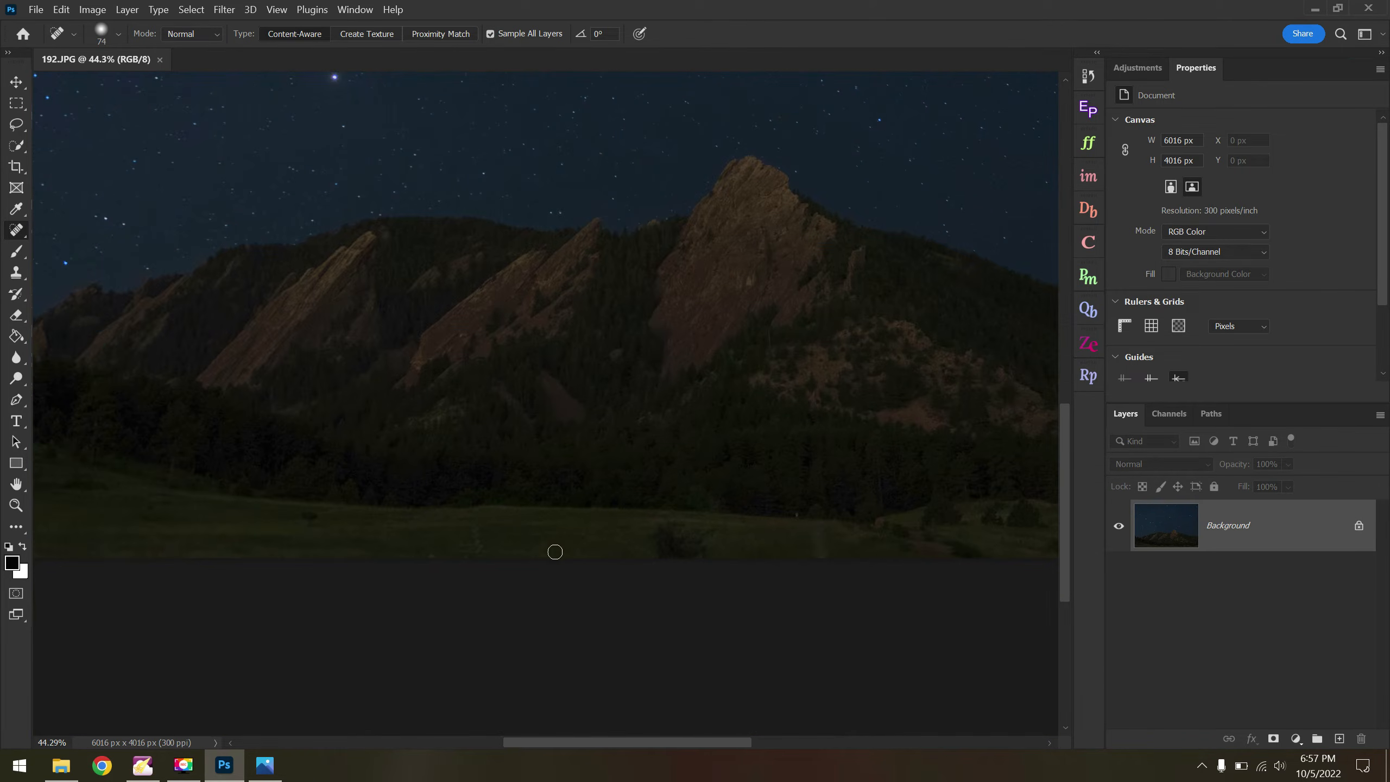
scroll(164, 391, "up", 4)
left_click(15, 251)
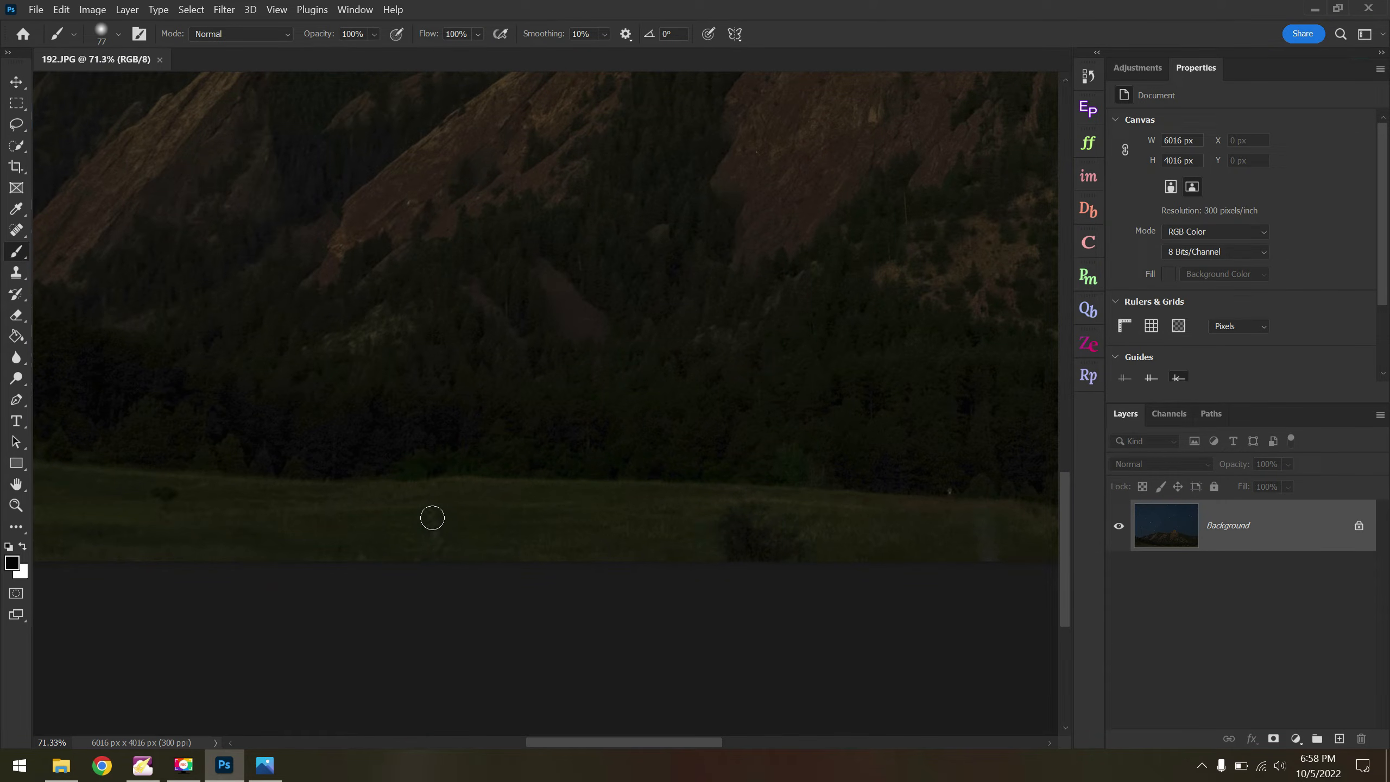
left_click_drag(432, 517, 434, 560)
left_click(353, 558)
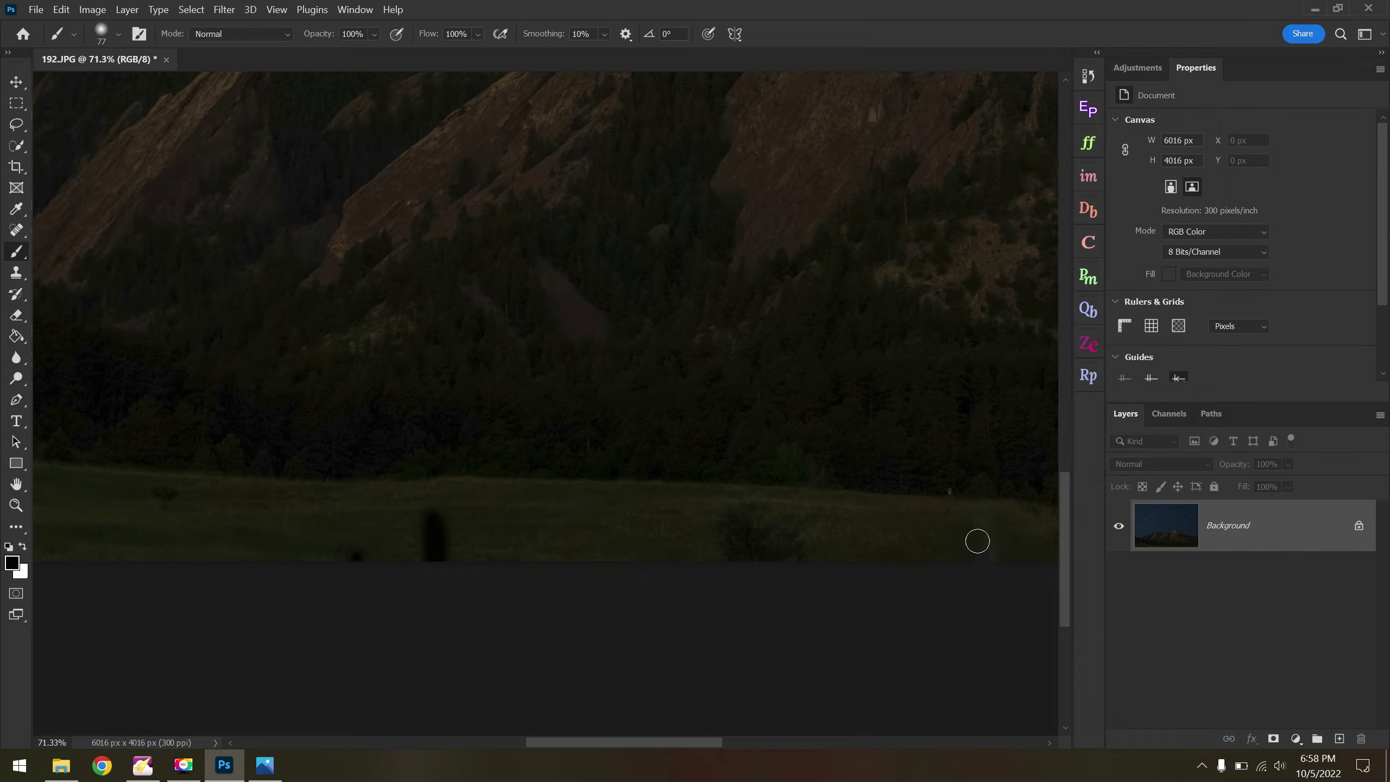
left_click_drag(984, 531, 990, 570)
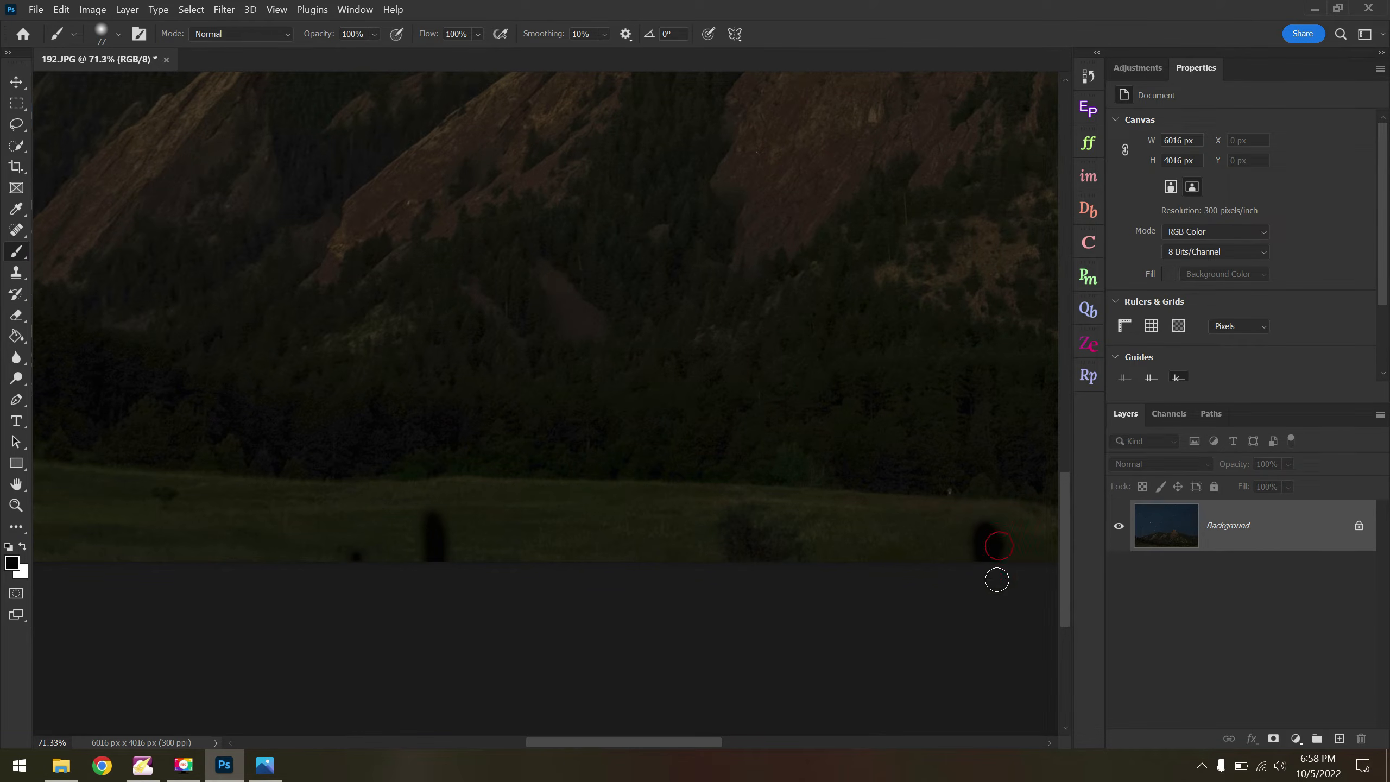
scroll(838, 531, "down", 6)
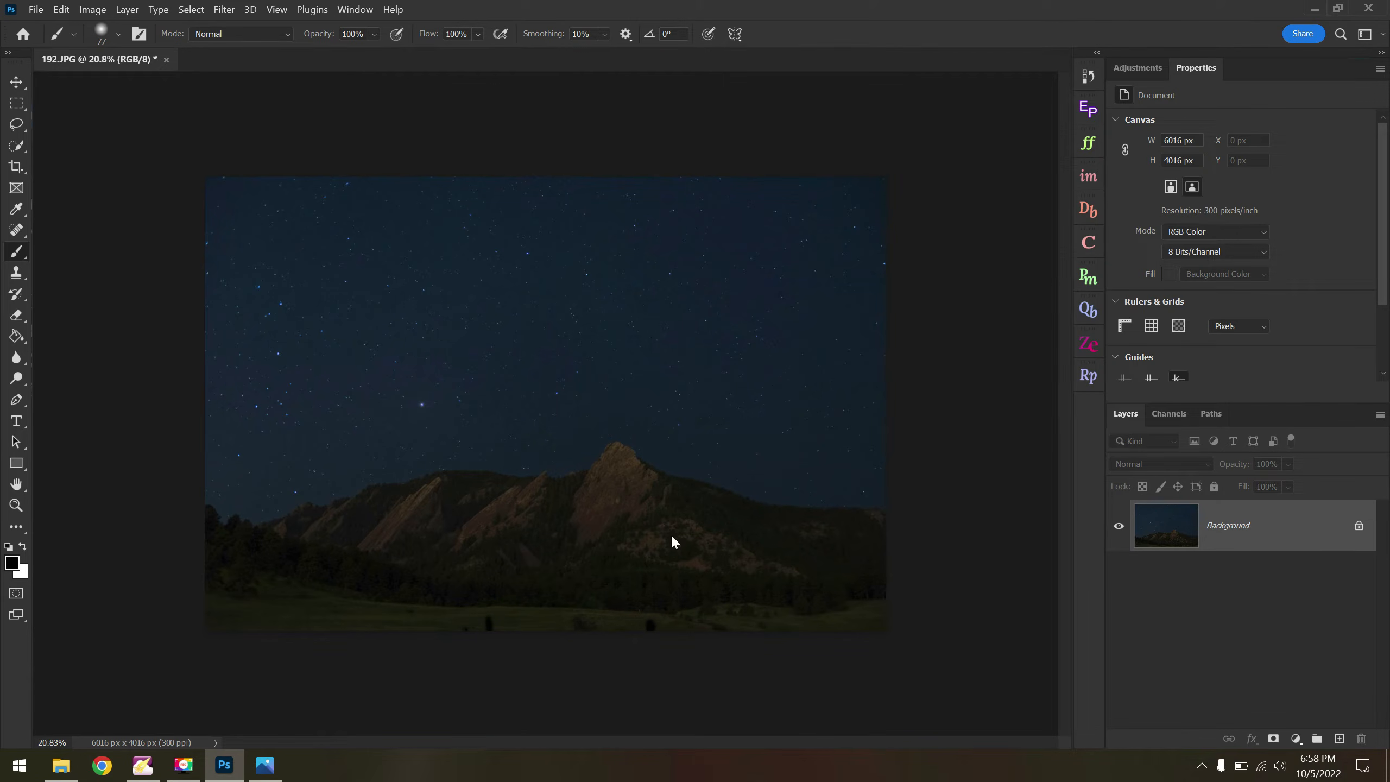
Open frames 201.JPG through 211.JPG together from the Boulder JPEG folder.
left_click(36, 9)
left_click(55, 38)
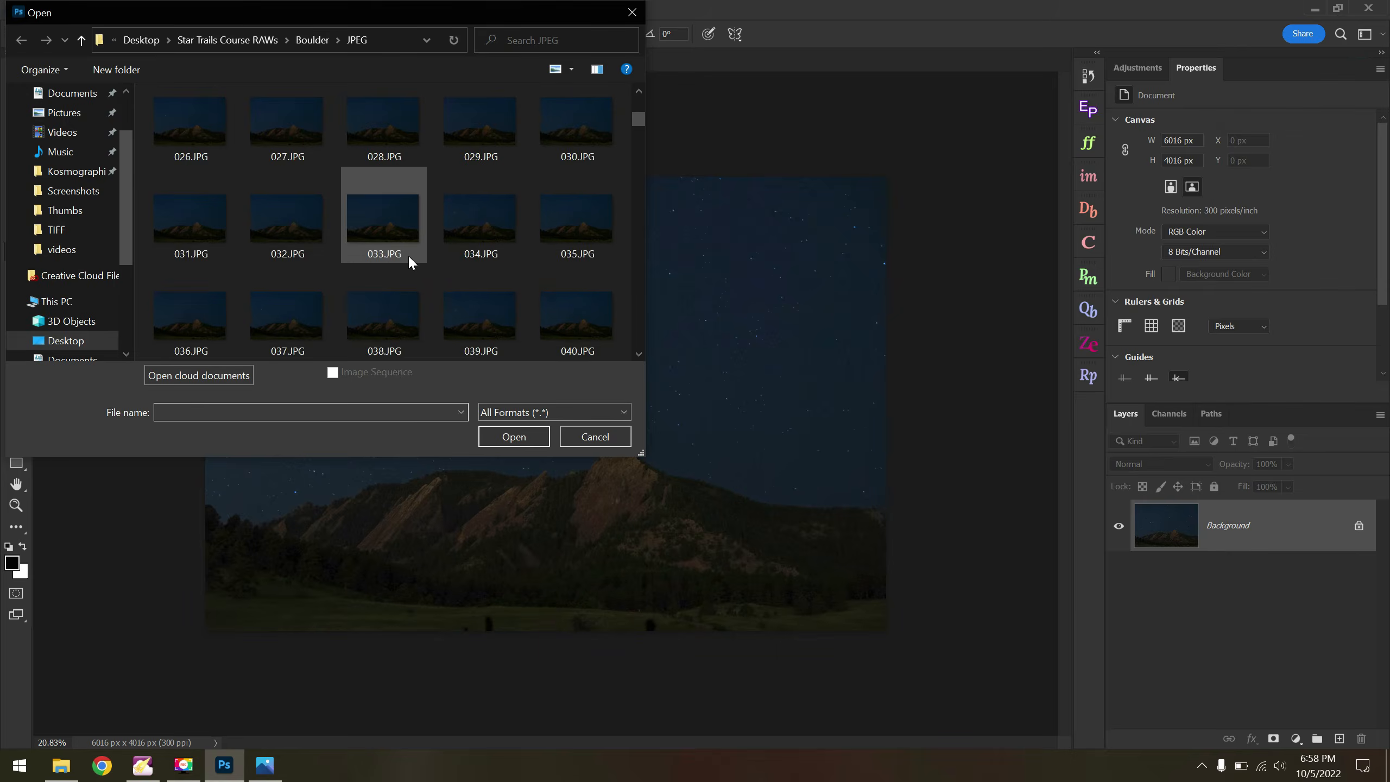
scroll(409, 254, "down", 10)
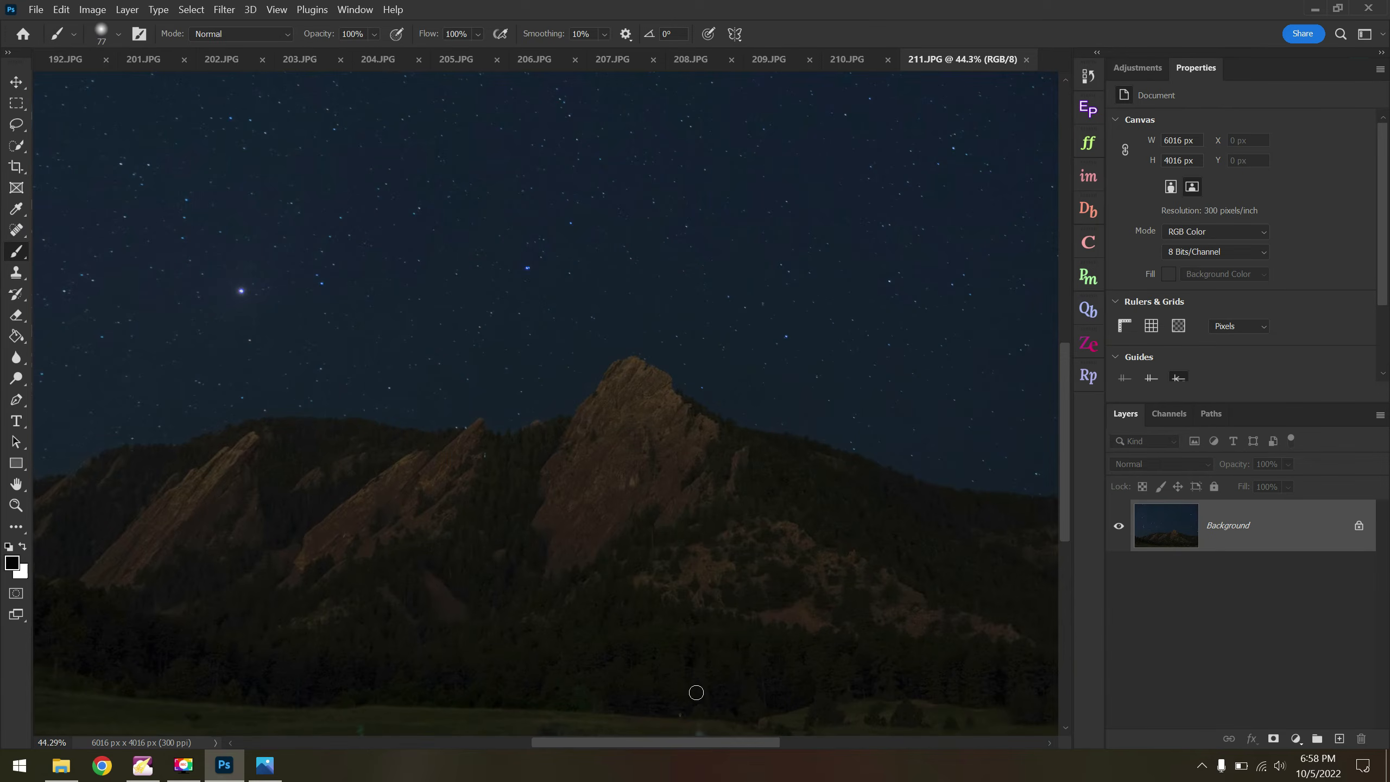
Paint black over the pale streak beside the bush and the green lights in the central meadow of 211.JPG.
scroll(719, 568, "up", 5)
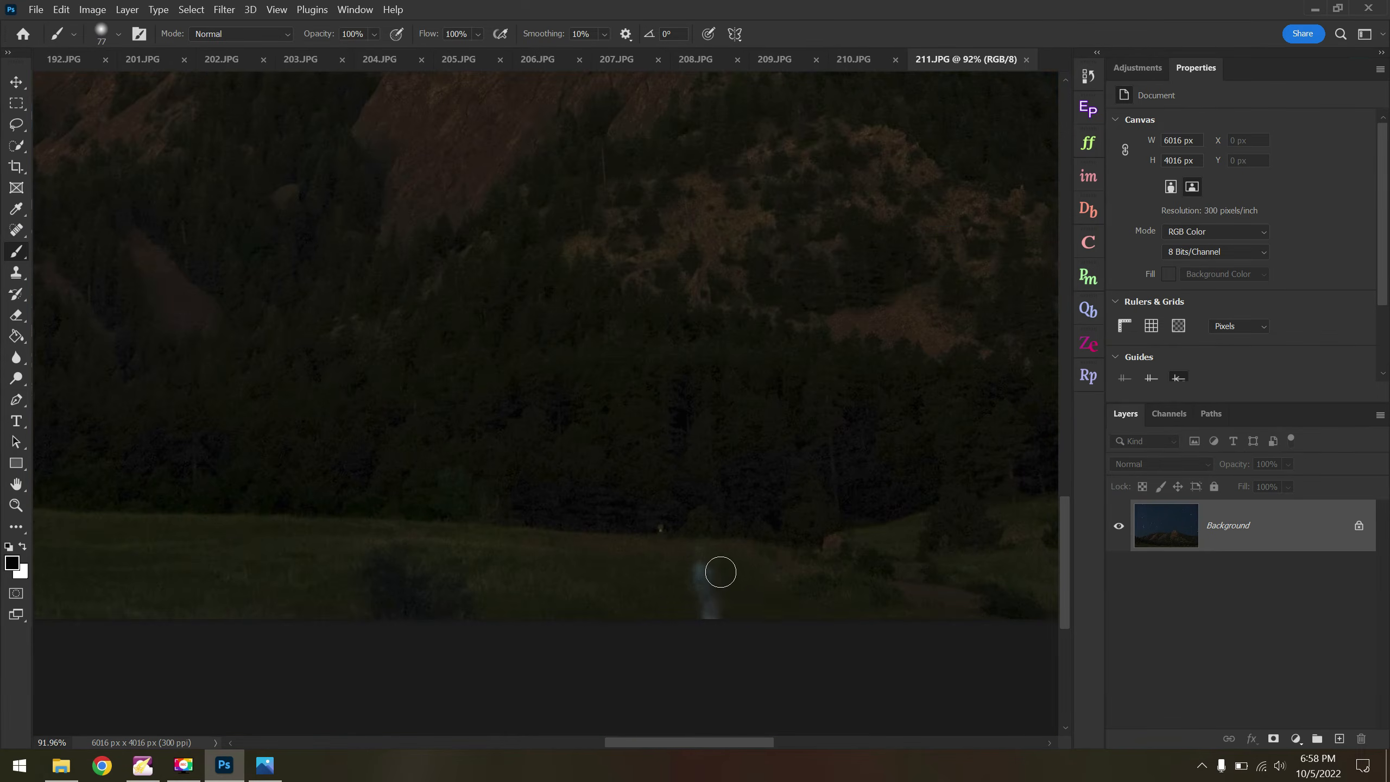
left_click_drag(696, 558, 707, 618)
key("space")
left_click_drag(264, 532, 858, 521)
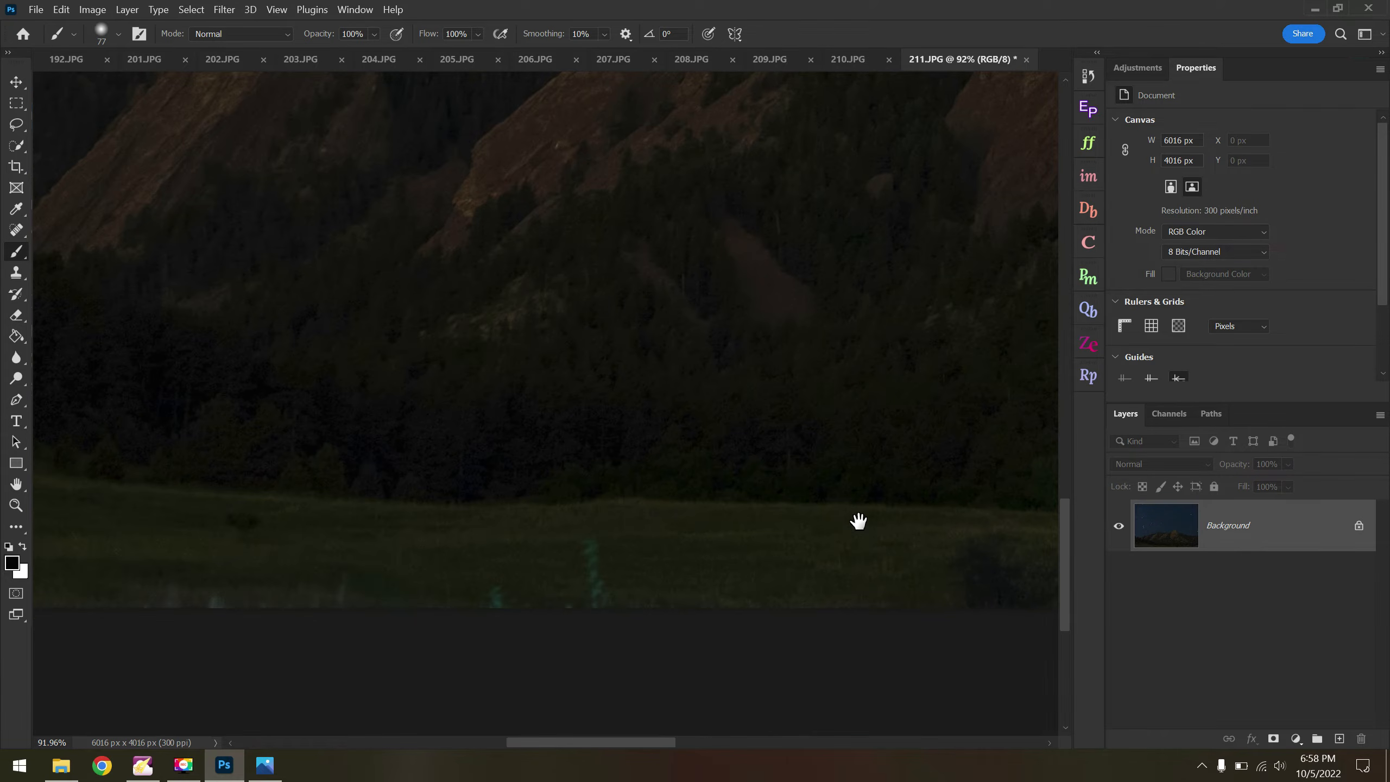
left_click_drag(586, 542, 588, 594)
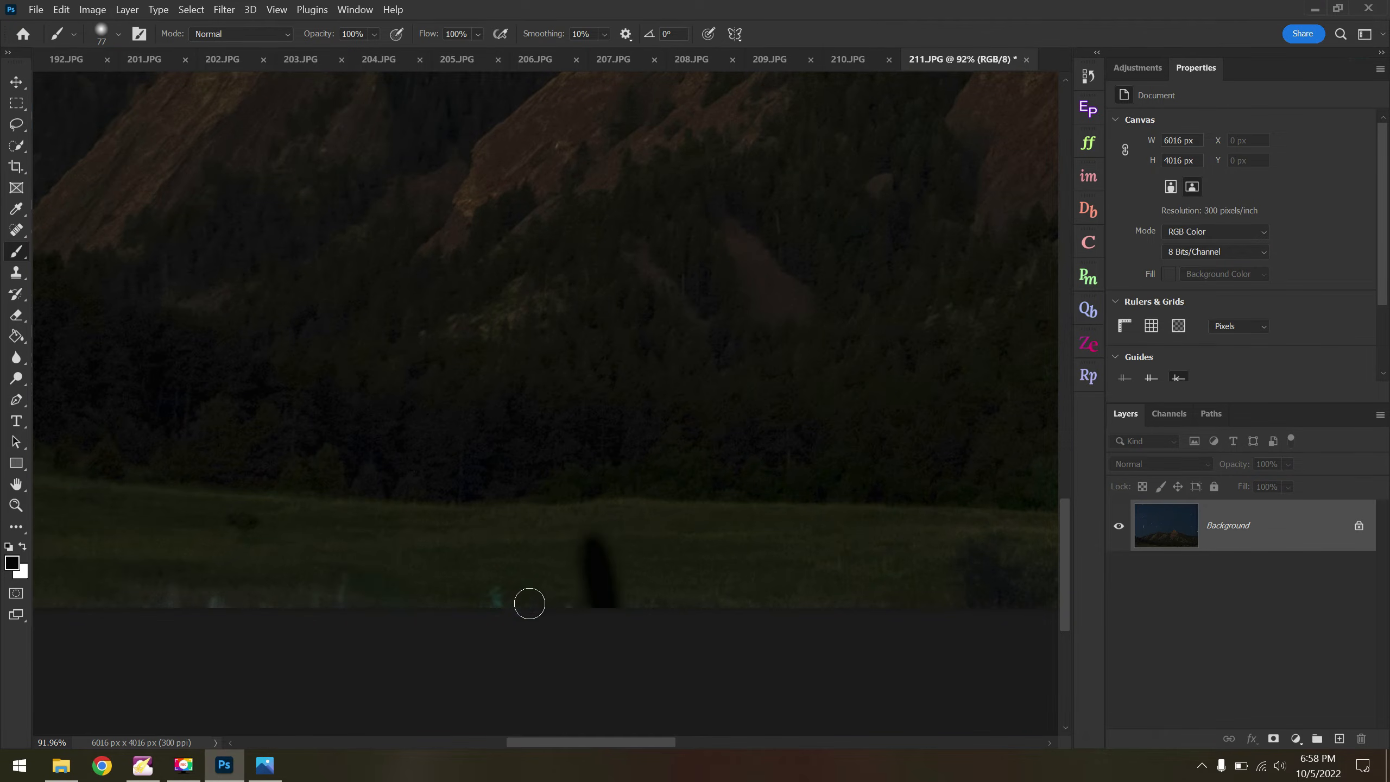
left_click(492, 596)
Dab black over the remaining small lights along the left part of the bottom meadow edge in 211.JPG.
key("space")
left_click_drag(340, 570, 671, 580)
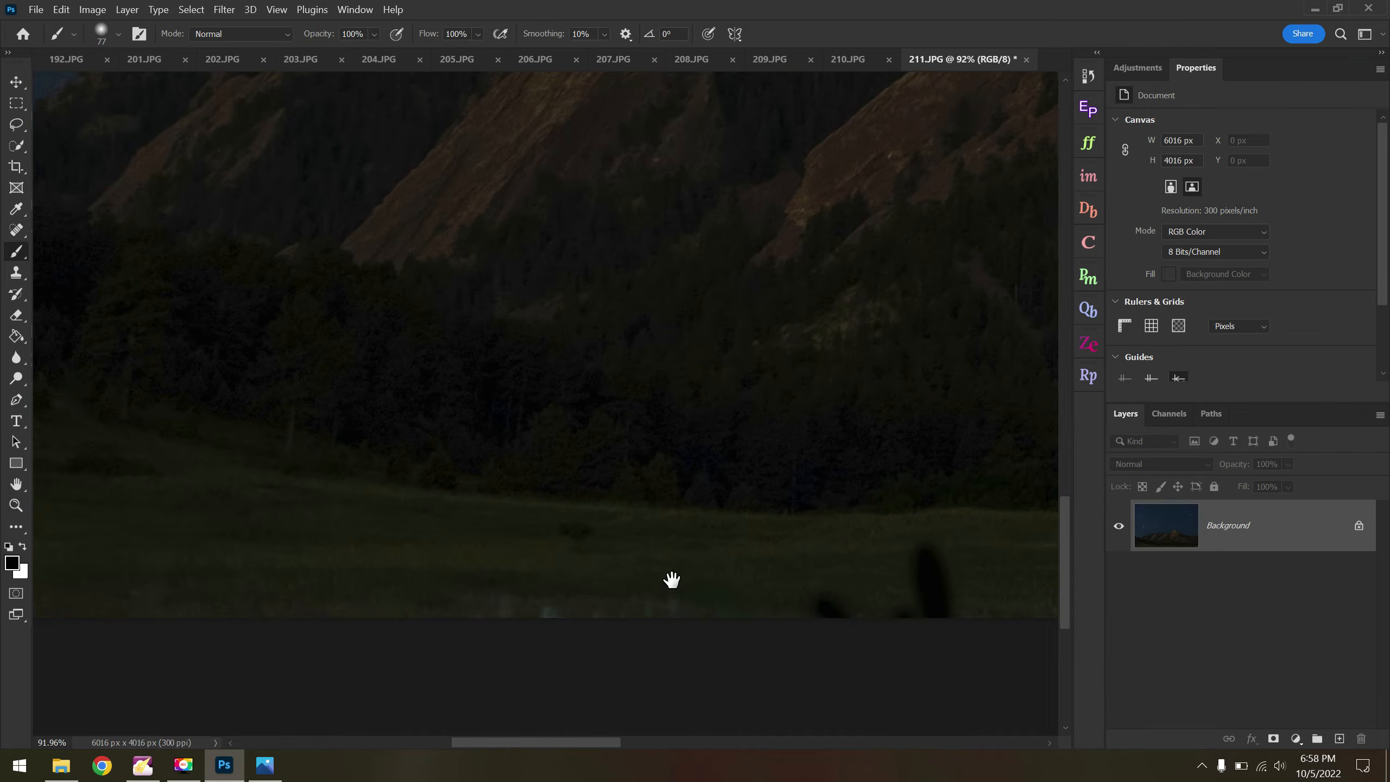
left_click(502, 607)
left_click(542, 608)
left_click(587, 611)
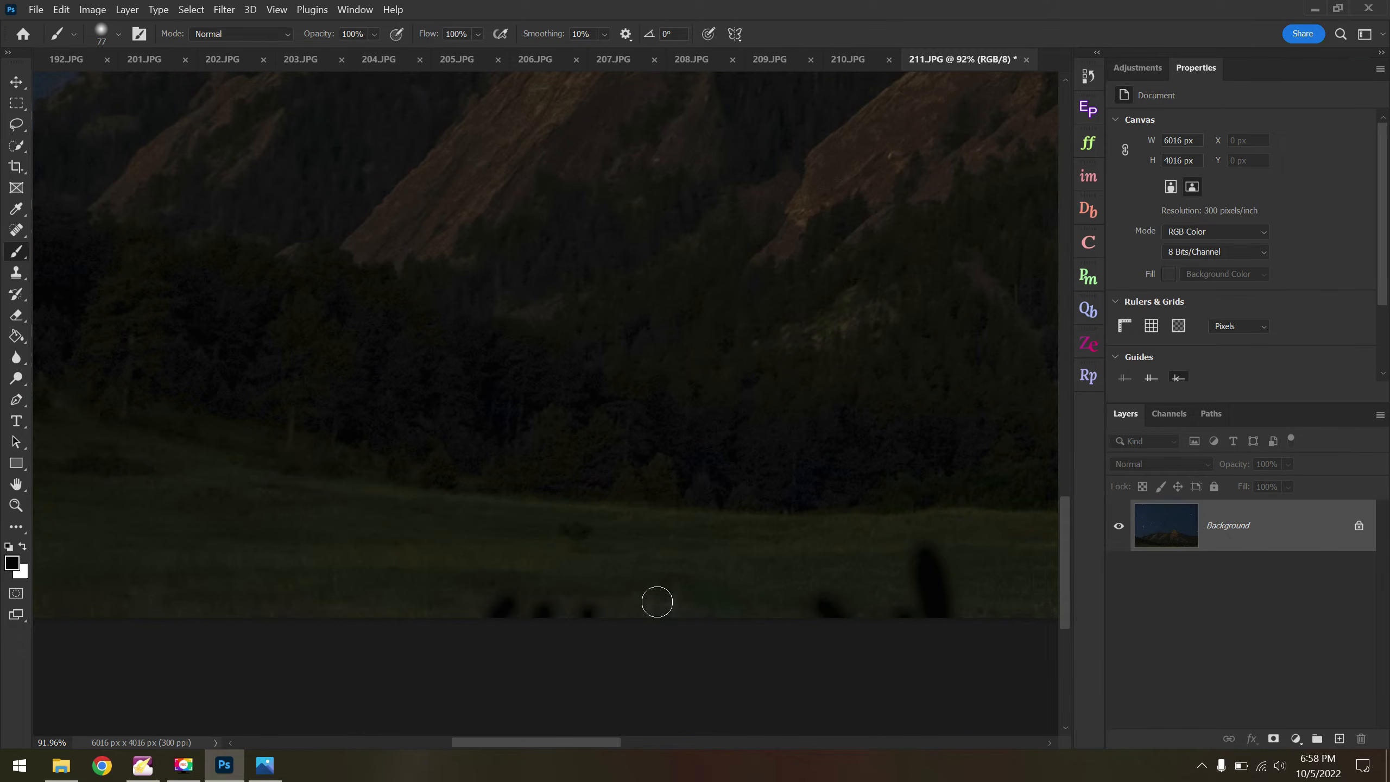
left_click(666, 591)
left_click(622, 611)
left_click(471, 606)
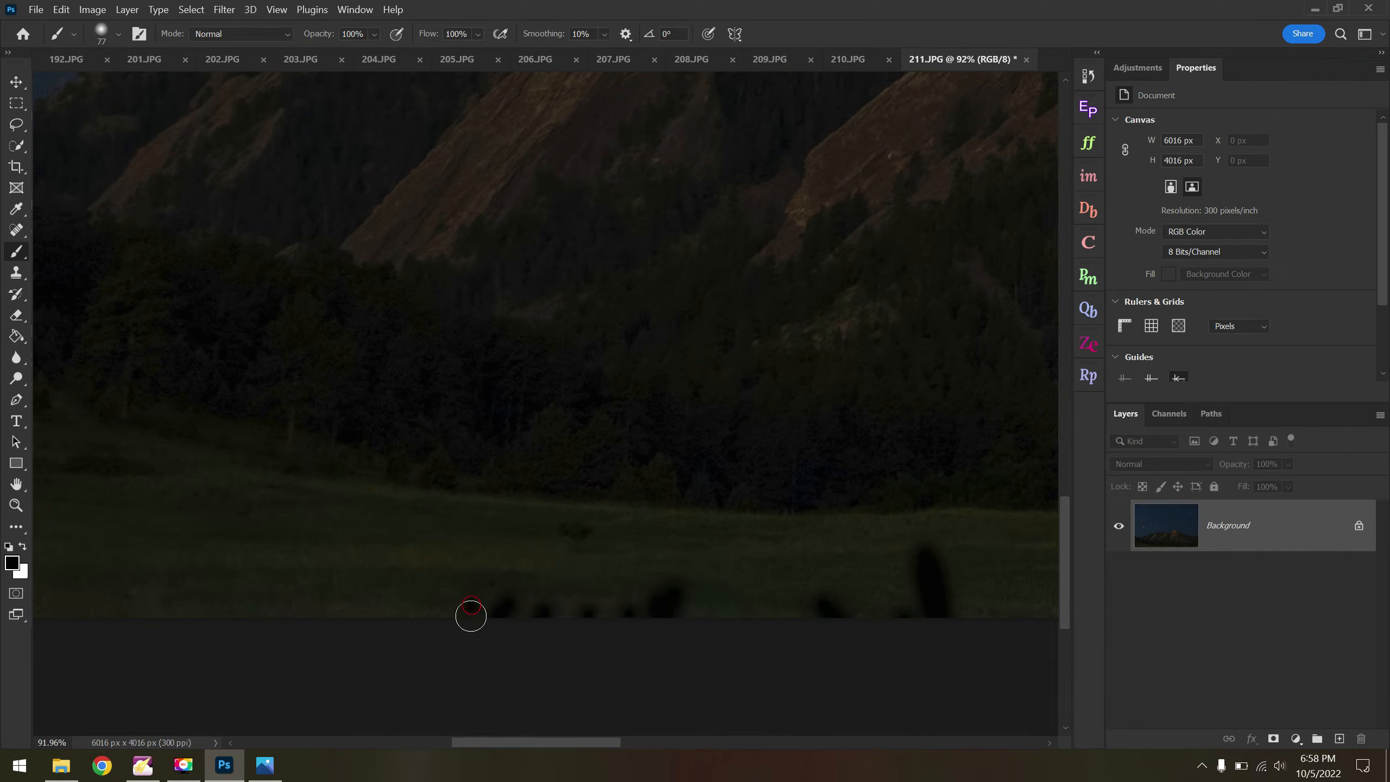
Save 211.JPG over itself as a progressive JPEG at quality 9.
key("ctrl+0")
key("ctrl+s")
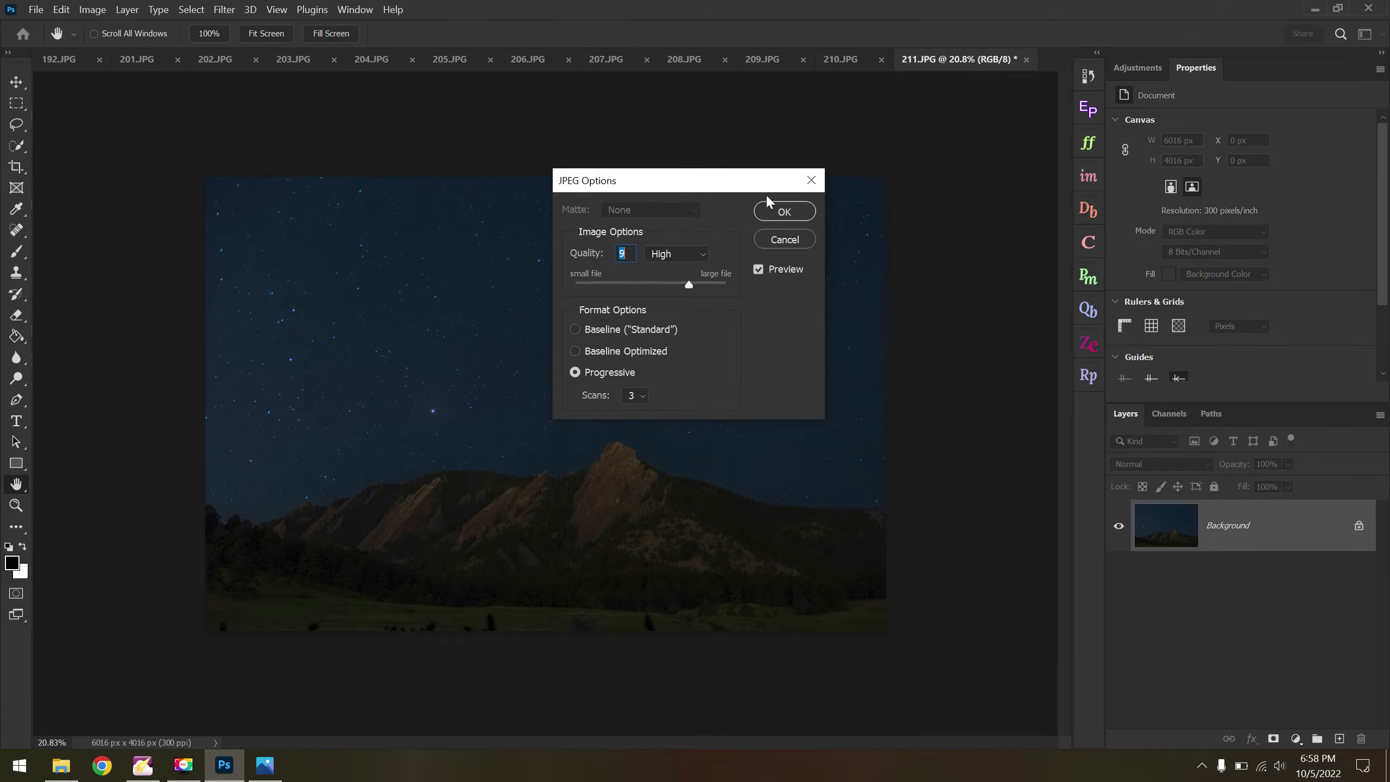
left_click(784, 211)
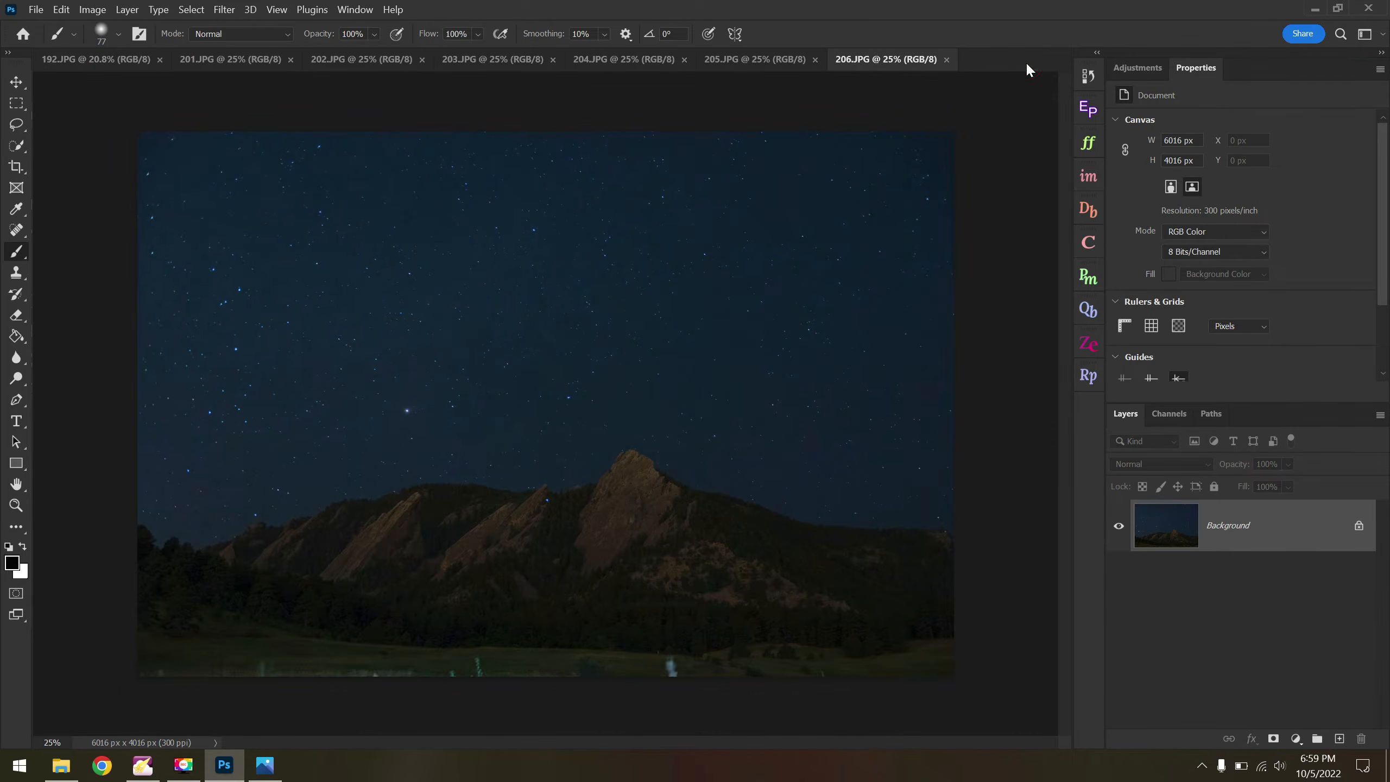
Remove the pale light streak in the meadow of 206.JPG with the Spot Healing Brush.
scroll(781, 645, "up", 5)
left_click_drag(849, 635, 804, 449)
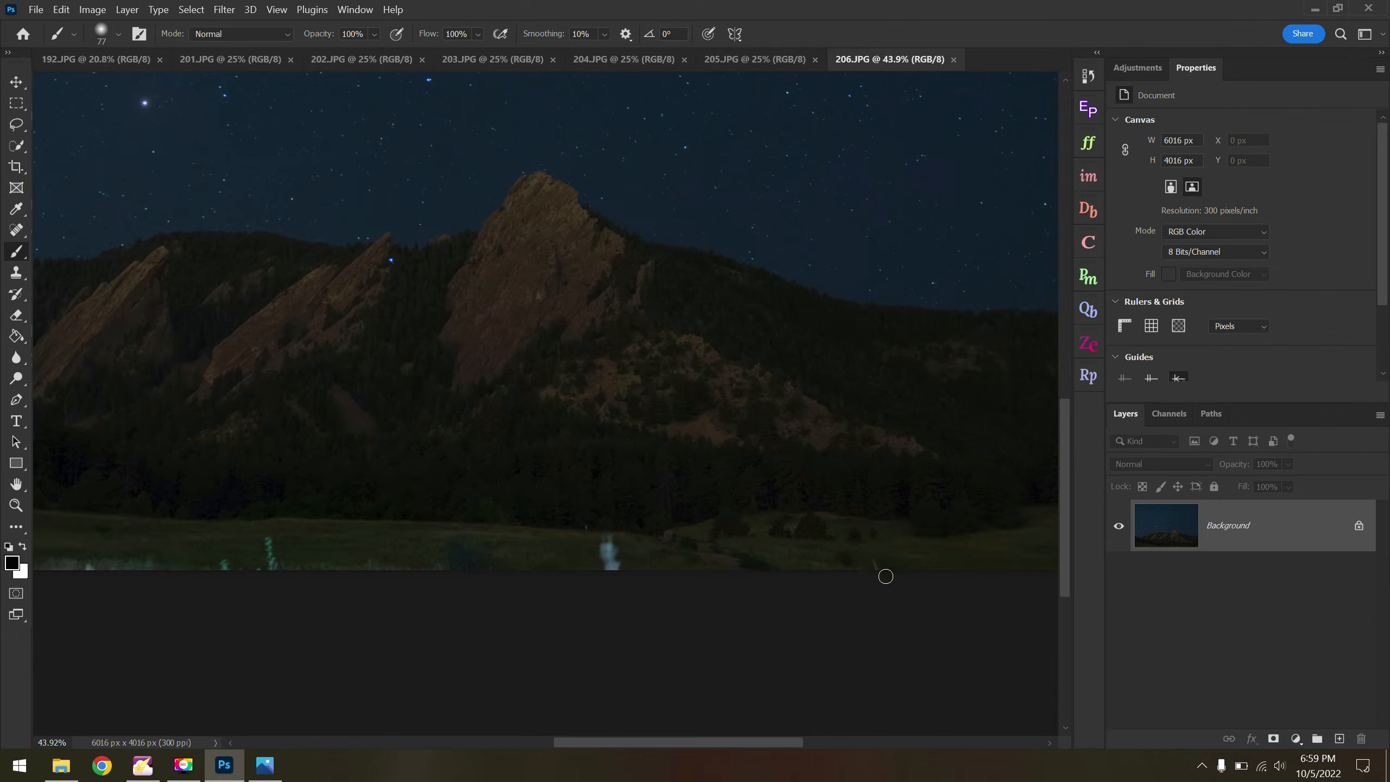
scroll(888, 578, "up", 4)
scroll(569, 564, "up", 2)
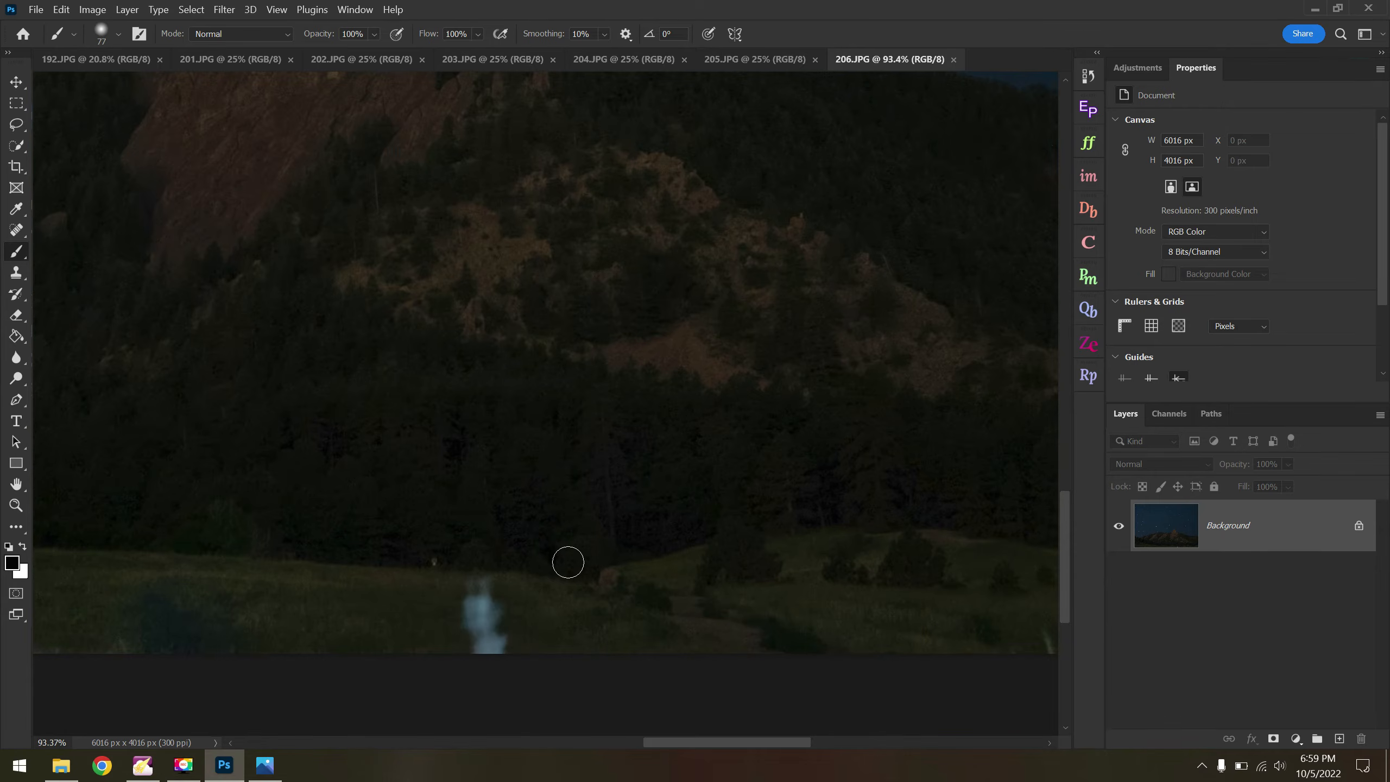
left_click(20, 233)
right_click(20, 233)
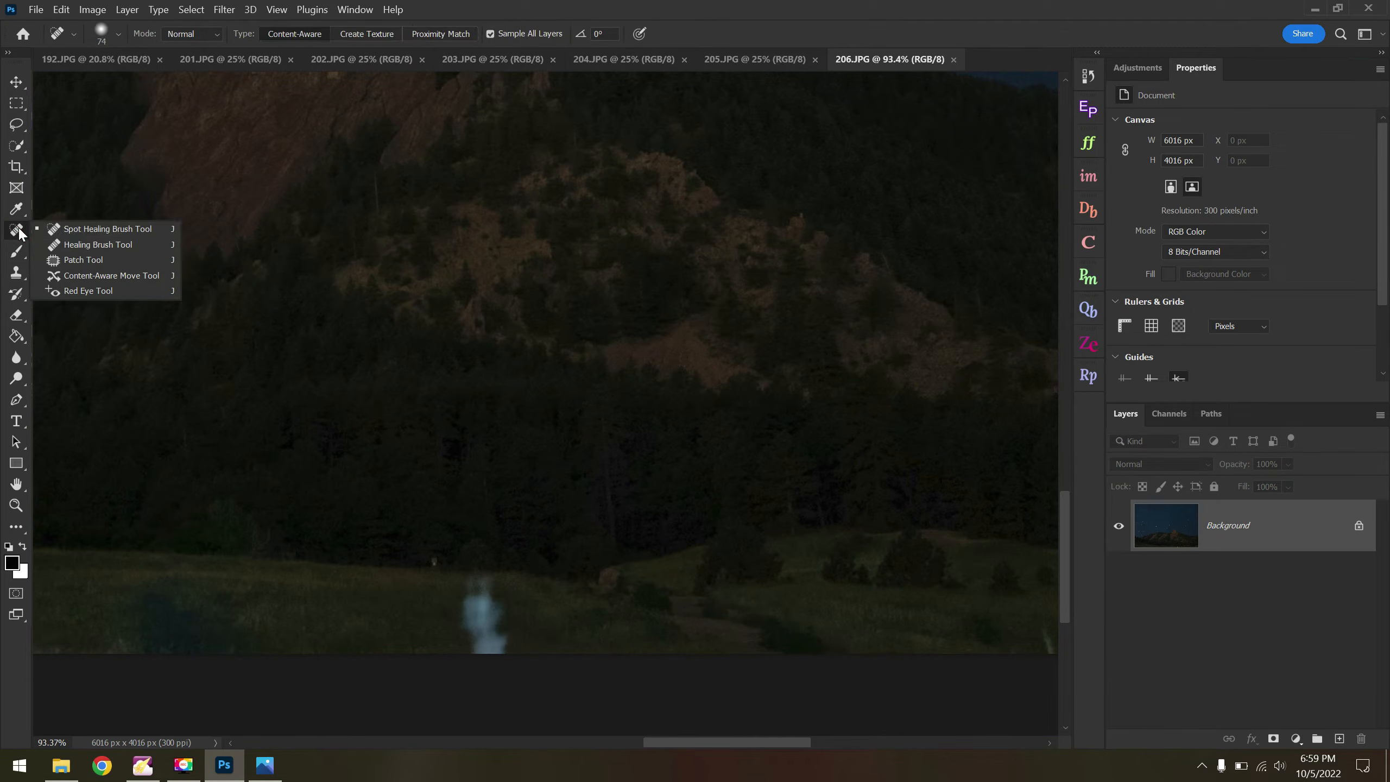
left_click(114, 233)
mouse_move(465, 612)
left_mouse_down()
mouse_move(500, 664)
mouse_move(487, 599)
left_mouse_up()
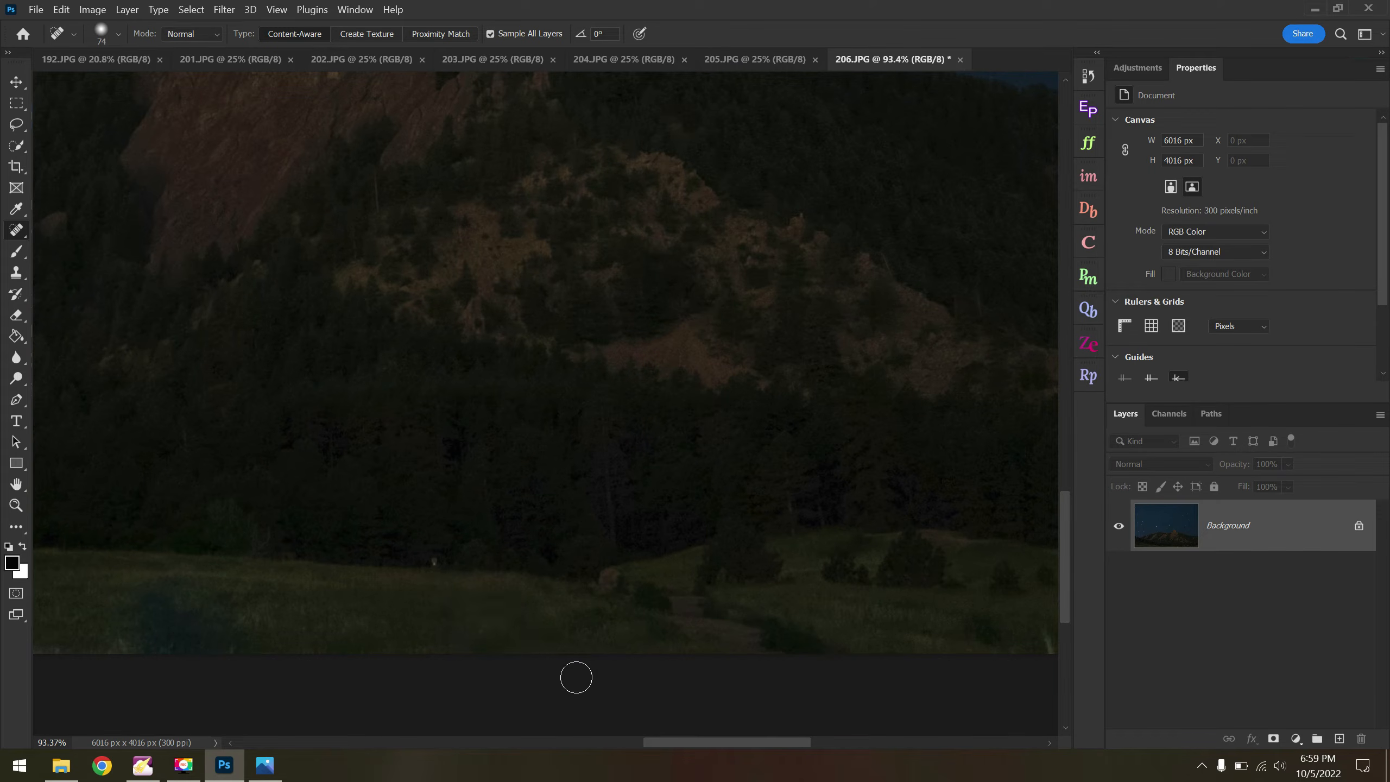
Heal the two green light streaks at the bottom meadow edge of 206.JPG, and save and close the frame.
left_click_drag(401, 566, 518, 511)
left_click_drag(280, 557, 704, 547)
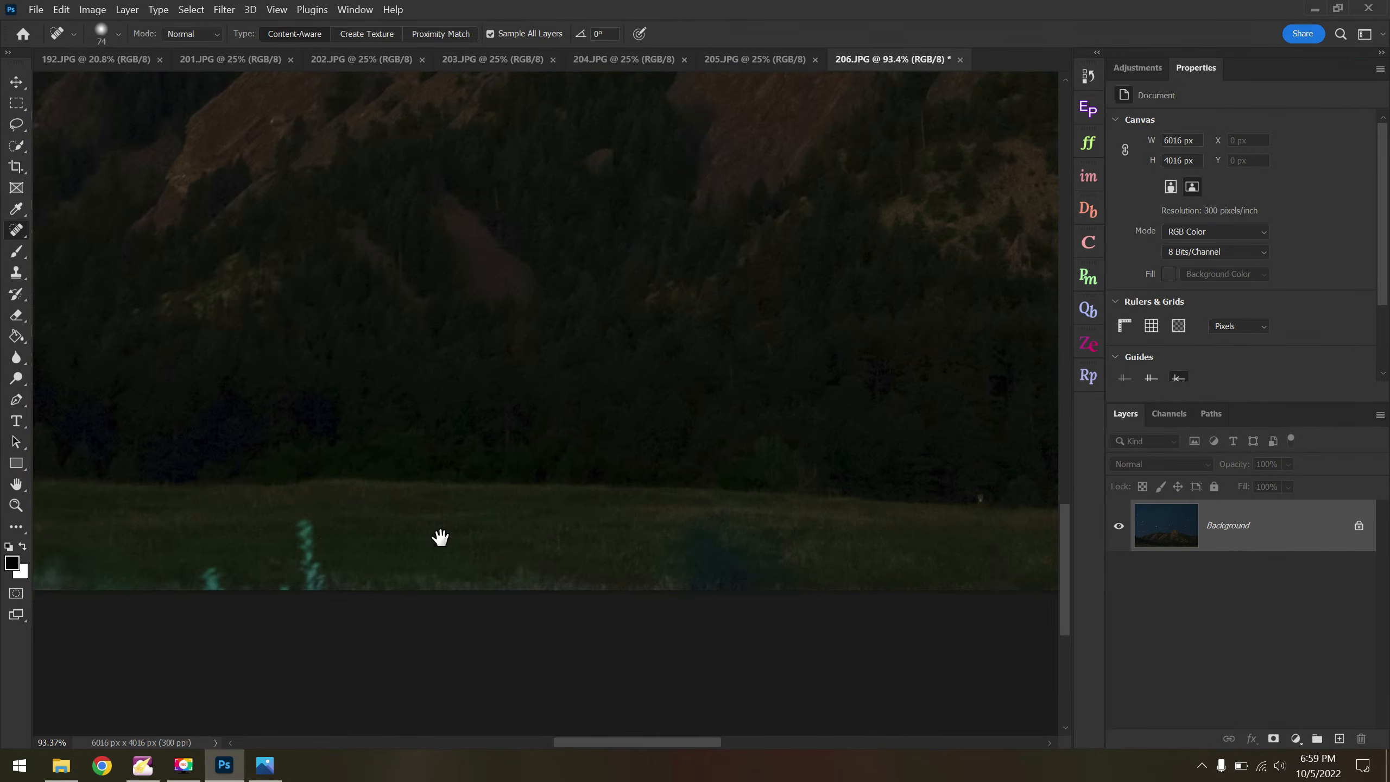
left_click_drag(313, 523, 318, 597)
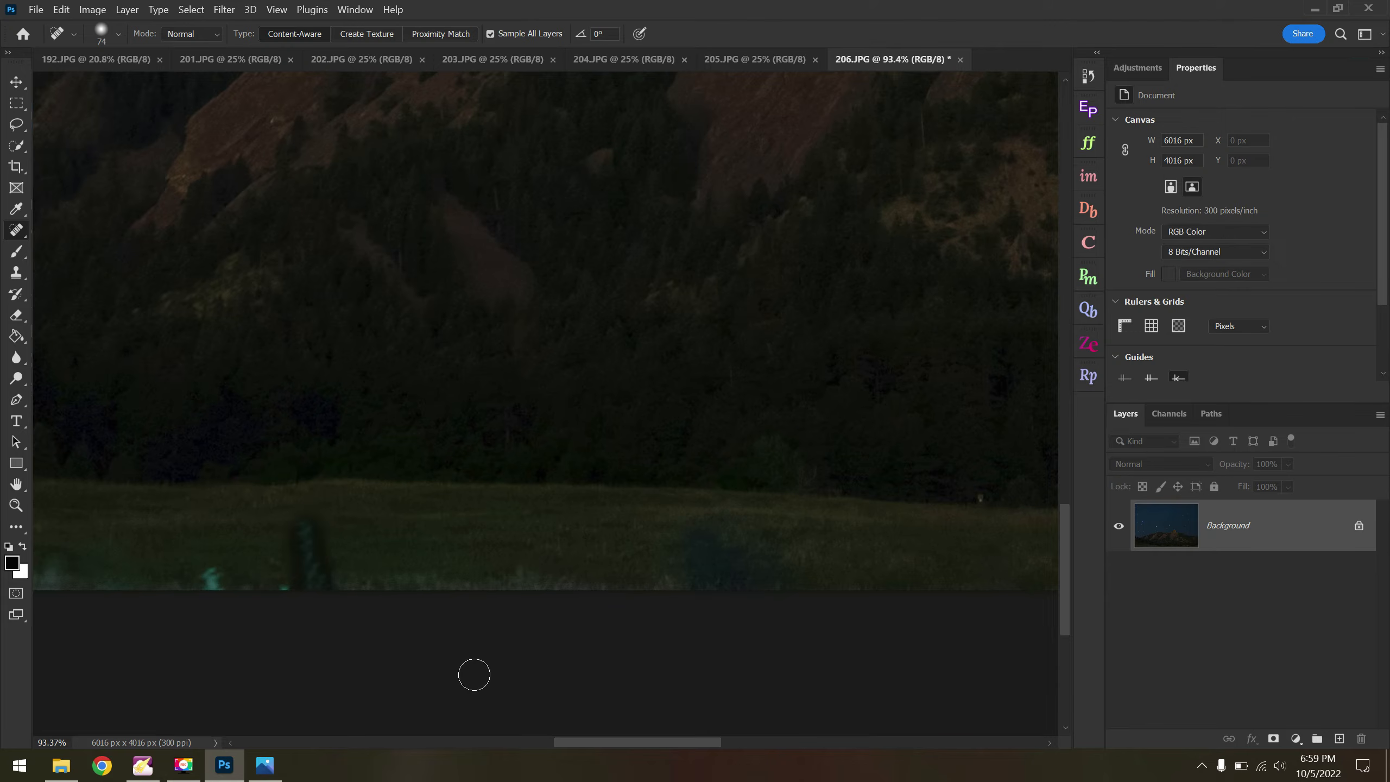
mouse_move(227, 580)
left_mouse_down()
mouse_move(283, 588)
mouse_move(192, 585)
left_mouse_up()
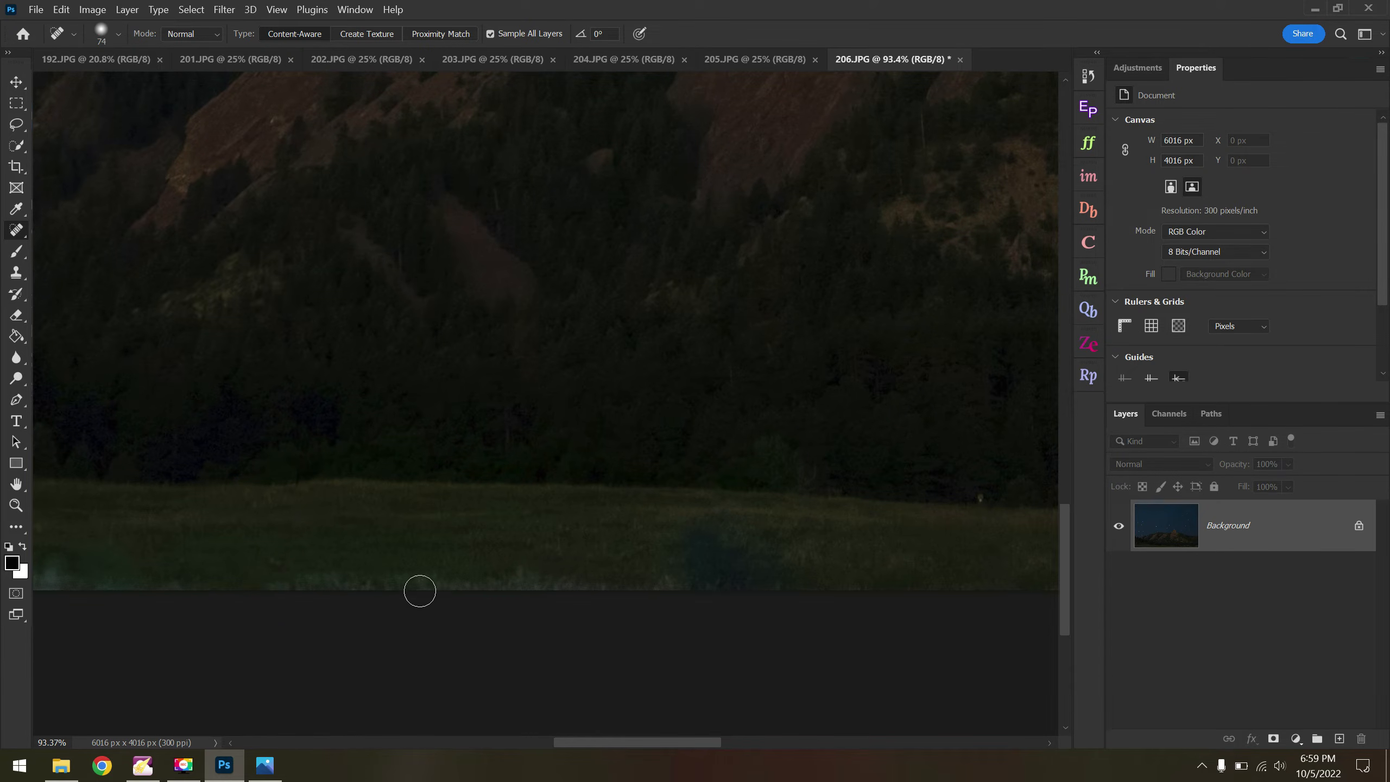
left_click_drag(438, 570, 723, 577)
key("ctrl+0")
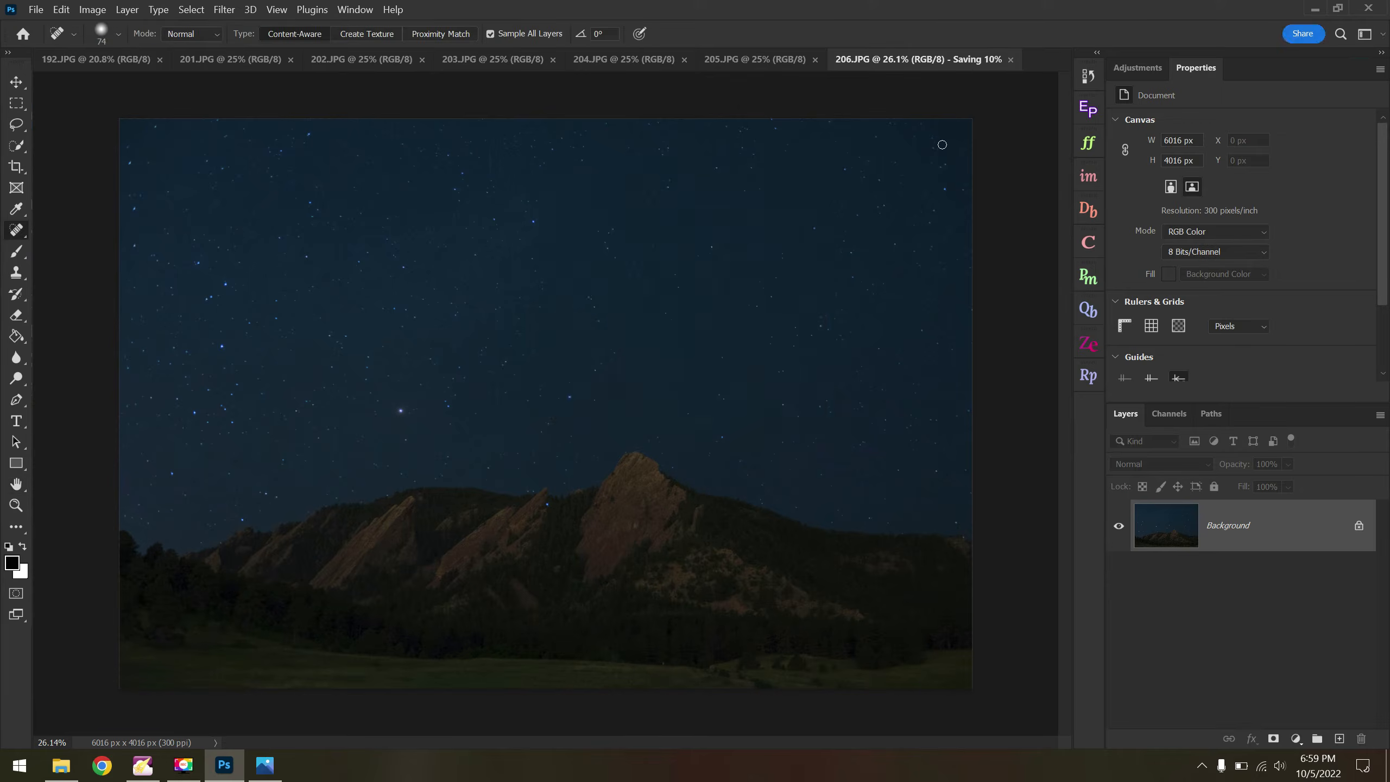
left_click(955, 60)
Heal the pale light streak beside the small trail in the meadow of 205.JPG.
scroll(759, 670, "up", 9)
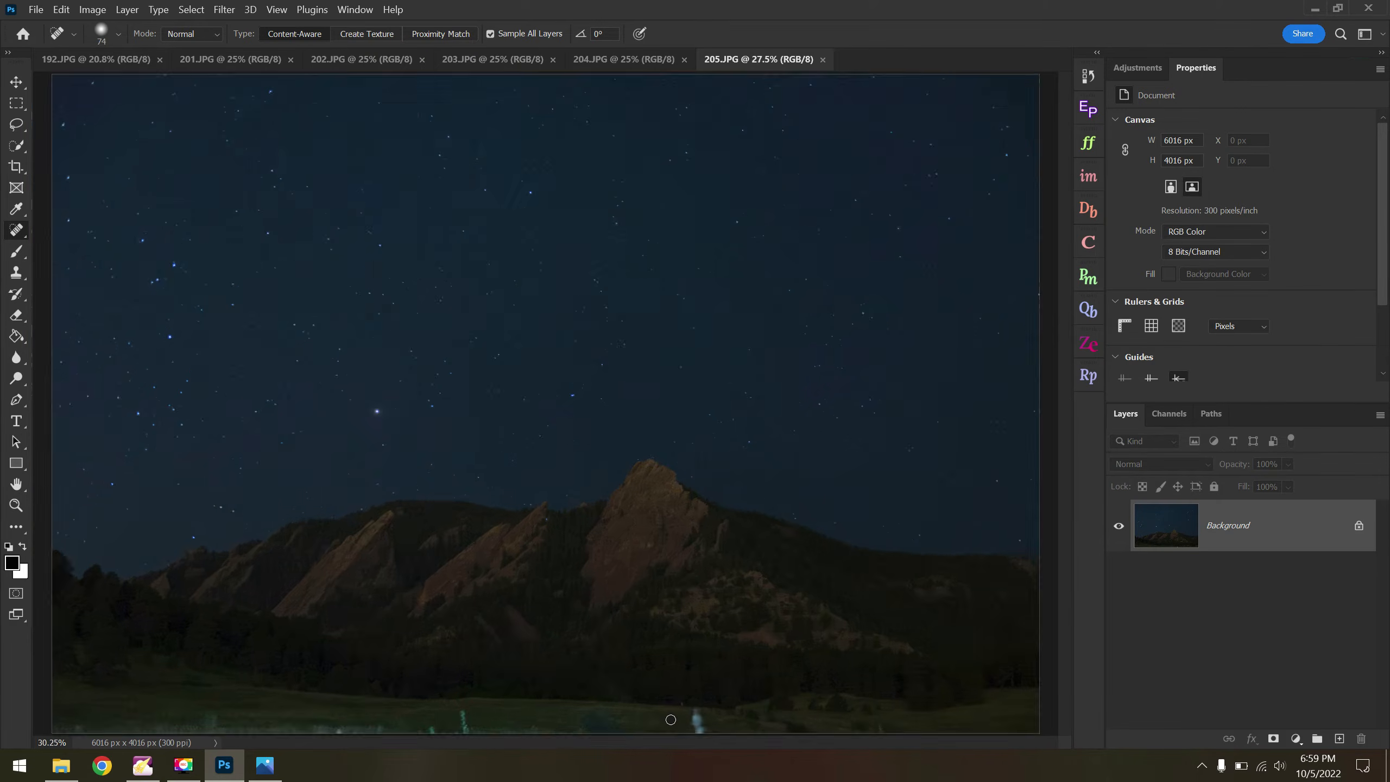
left_click_drag(764, 629, 755, 483)
scroll(703, 596, "up", 5)
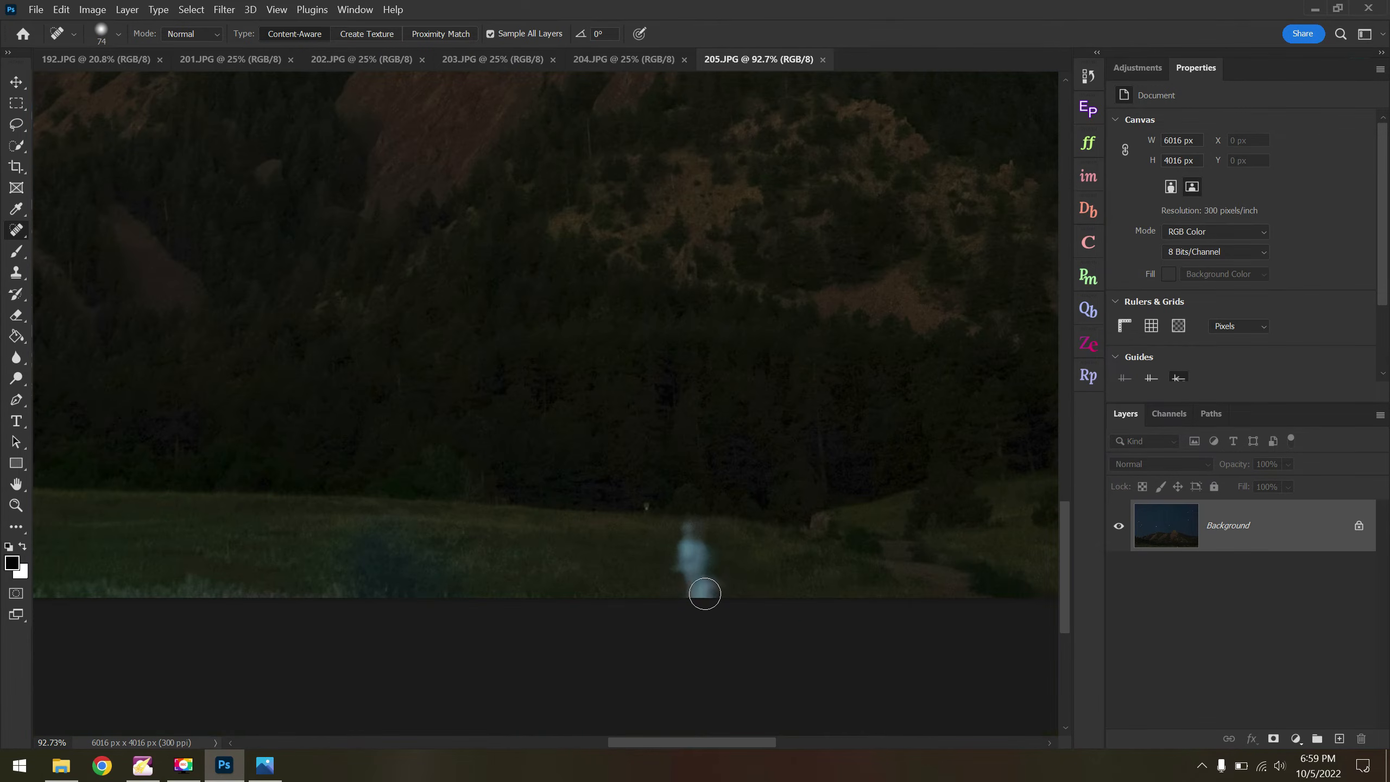
mouse_move(739, 582)
left_mouse_down()
mouse_move(676, 569)
mouse_move(693, 538)
mouse_move(714, 571)
mouse_move(689, 552)
left_mouse_up()
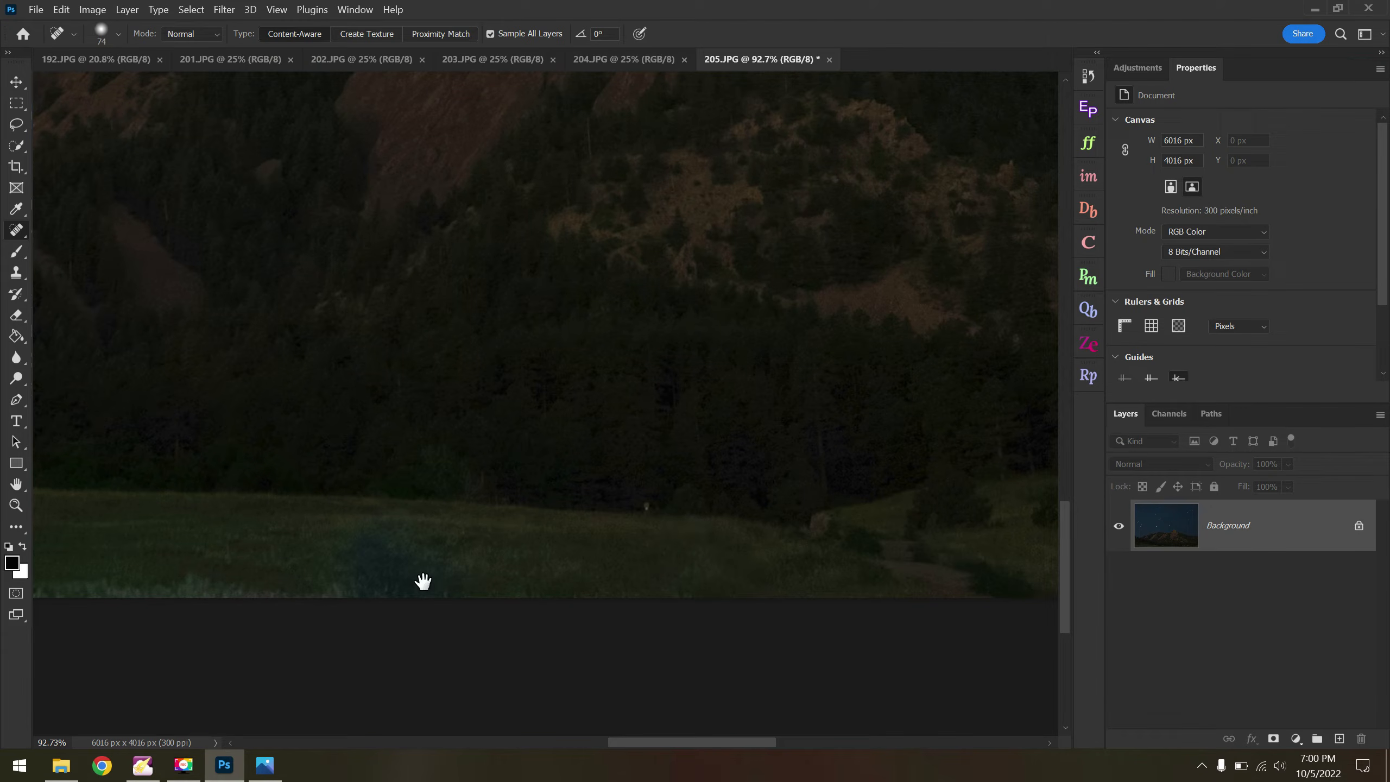
Heal the green lights and the pale glow along the left part of the bottom meadow edge in 205.JPG.
left_click_drag(422, 581, 776, 549)
mouse_move(337, 502)
left_mouse_down()
mouse_move(309, 533)
mouse_move(314, 553)
mouse_move(350, 555)
mouse_move(350, 570)
mouse_move(661, 571)
mouse_move(769, 550)
mouse_move(732, 528)
mouse_move(648, 521)
mouse_move(720, 519)
mouse_move(691, 499)
mouse_move(722, 496)
left_mouse_up()
left_click_drag(317, 546, 780, 542)
left_click_drag(649, 550, 684, 567)
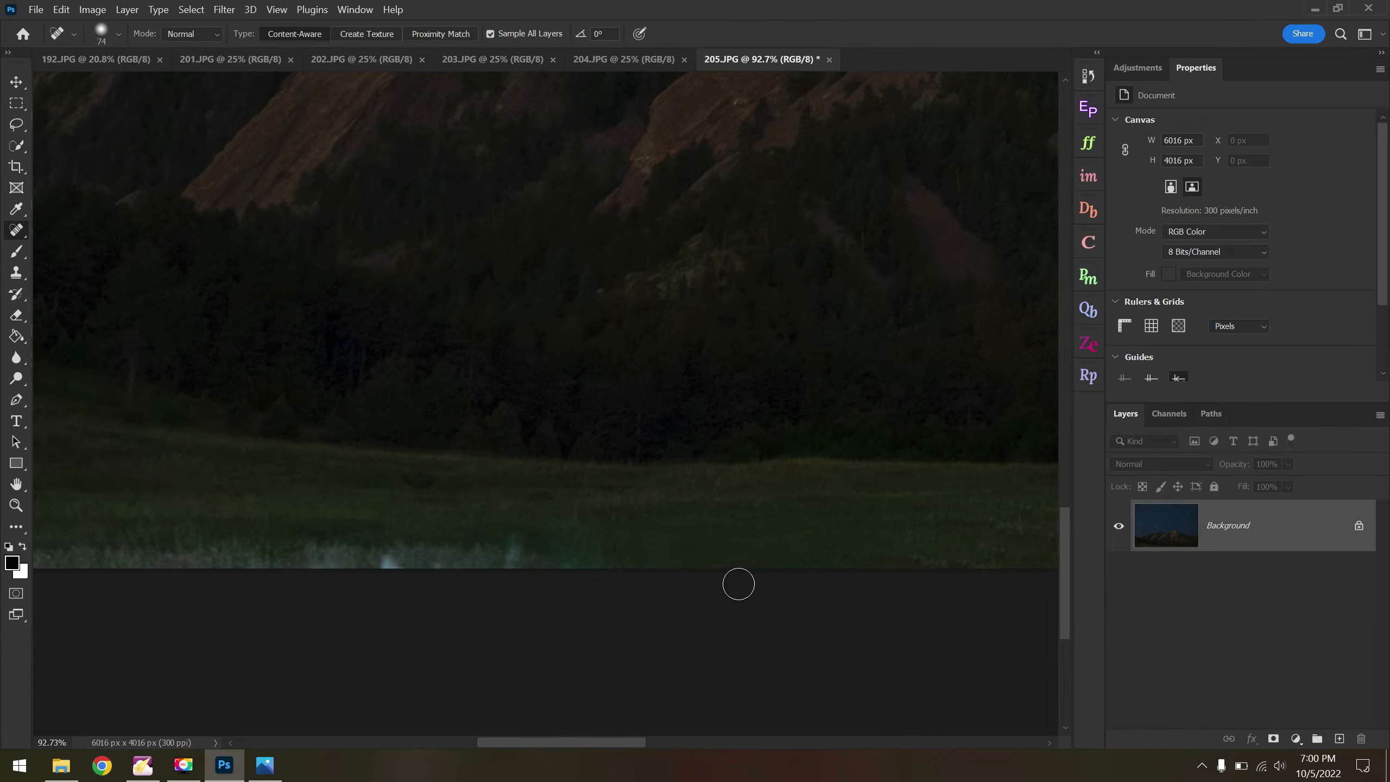
left_click_drag(590, 558, 273, 558)
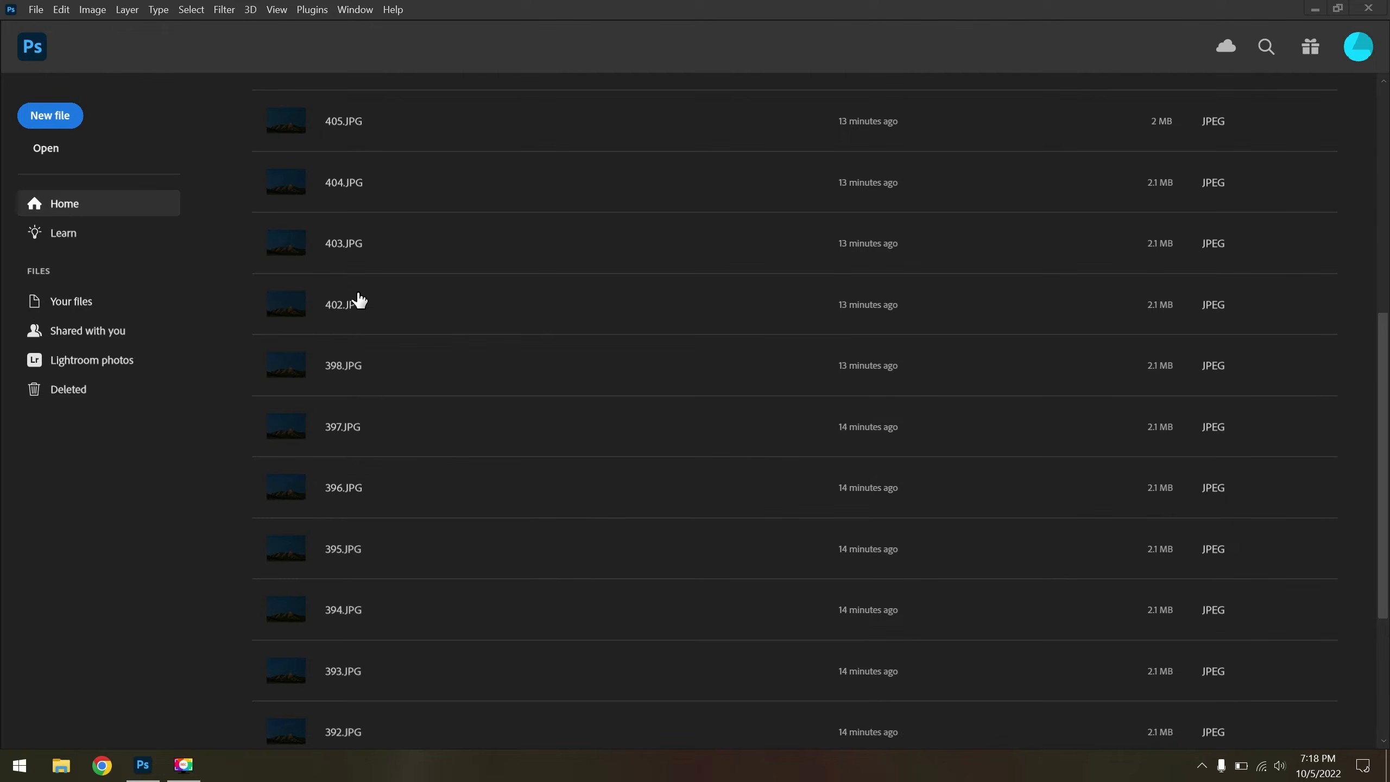
Open StarStaX_001-418_lighten_00000000.jpg from the Boulder StarStaX folder as an image sequence.
left_click(34, 10)
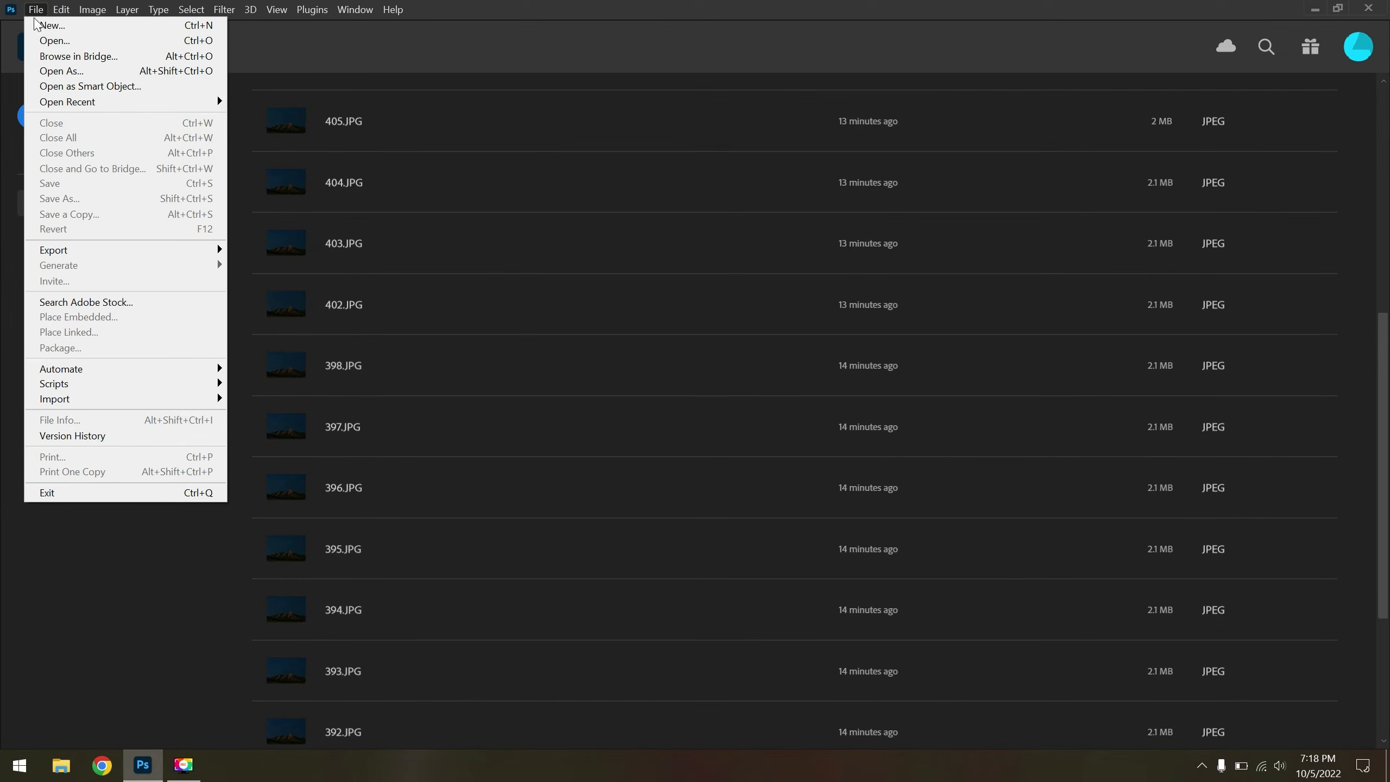
left_click(63, 44)
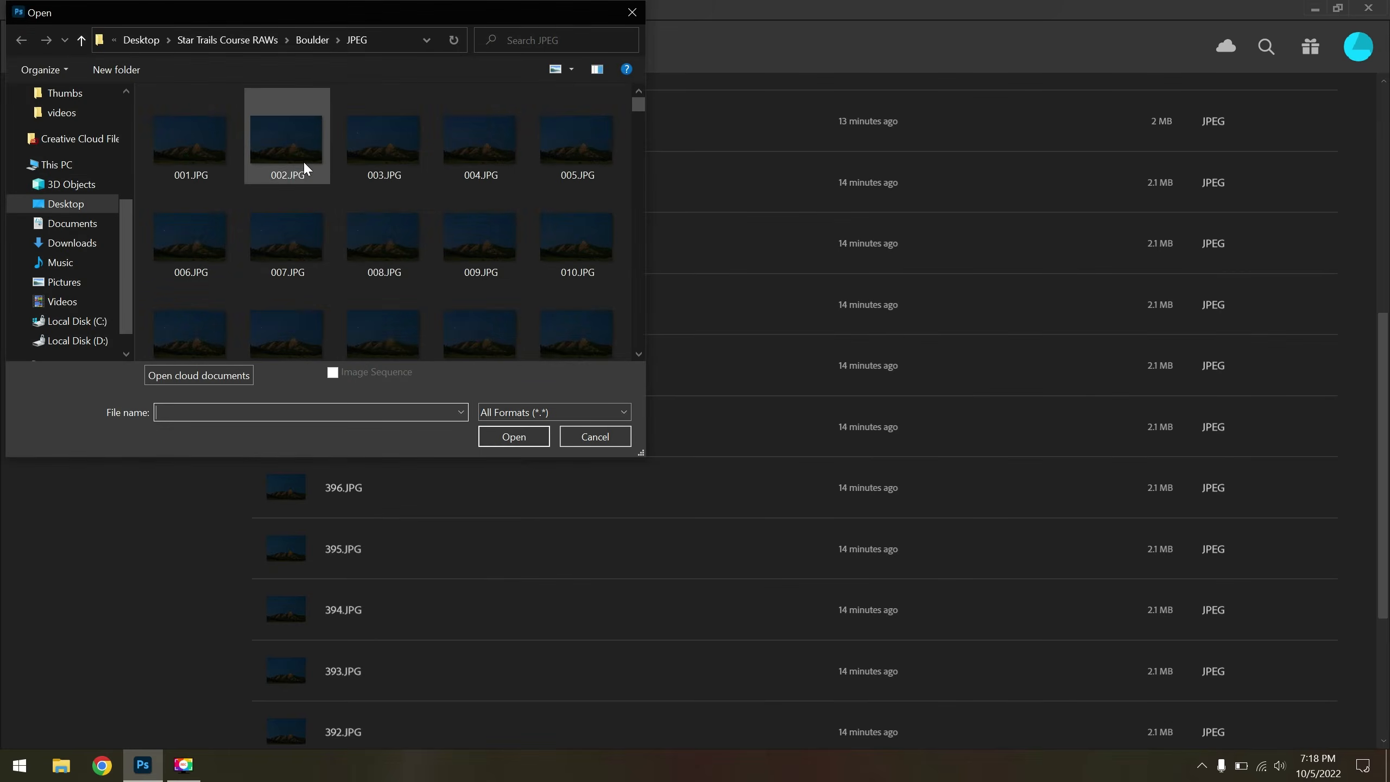
left_click(309, 46)
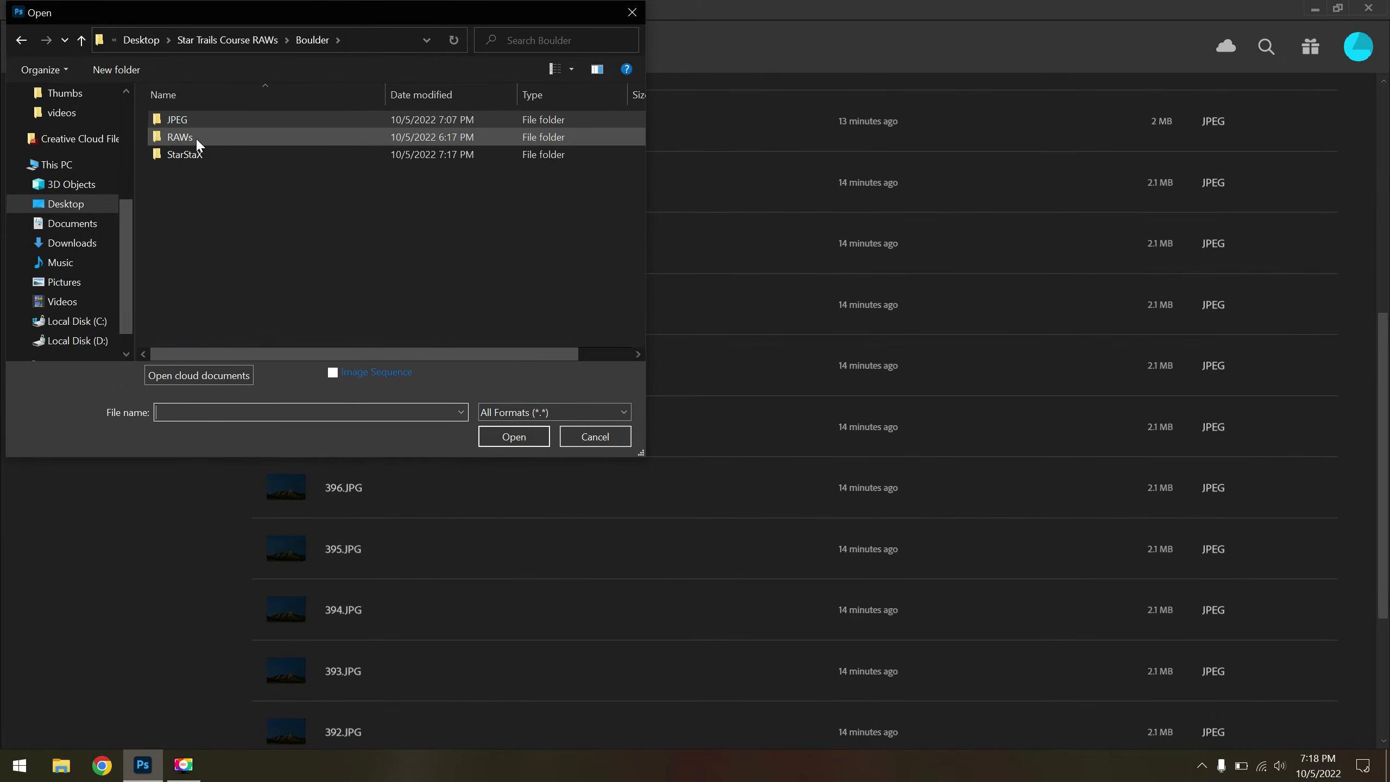
double_click(185, 150)
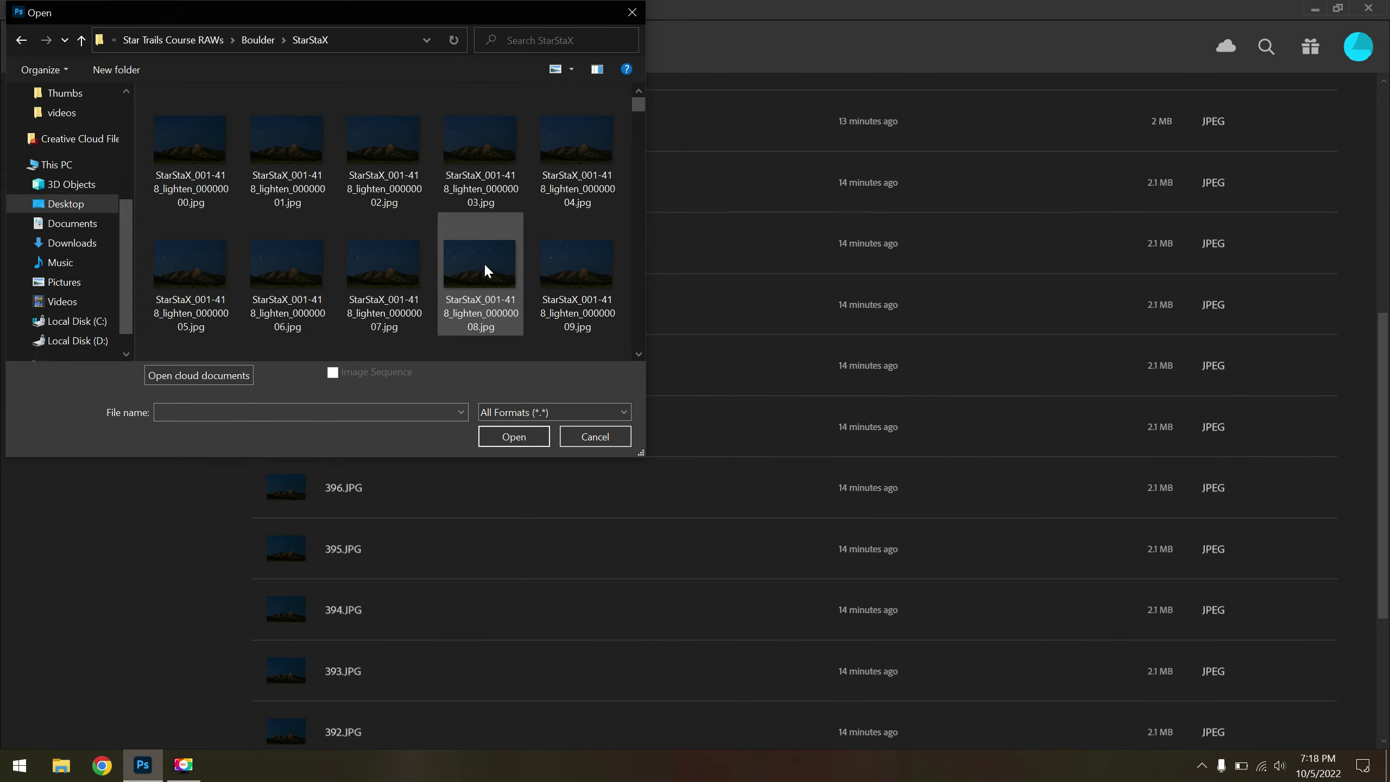
left_click(191, 143)
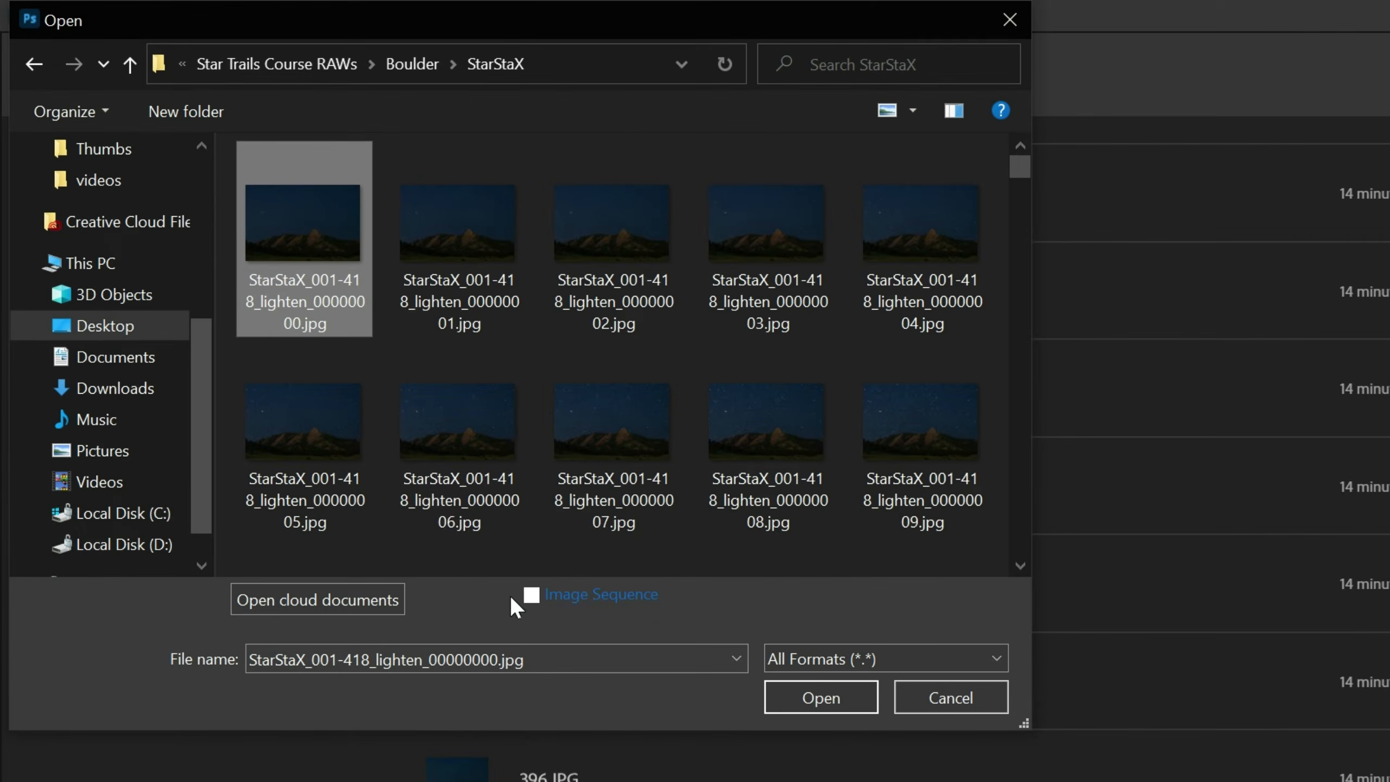
left_click(530, 597)
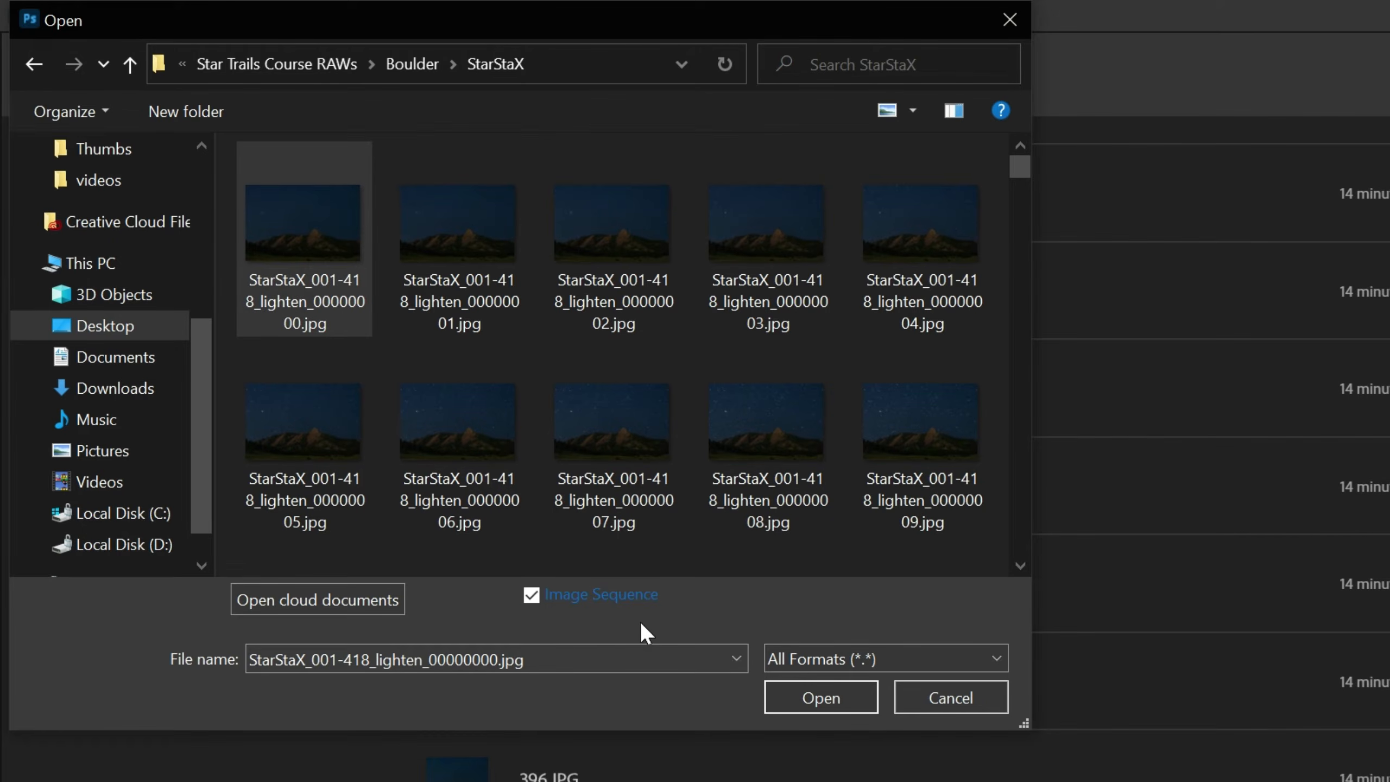
left_click(834, 704)
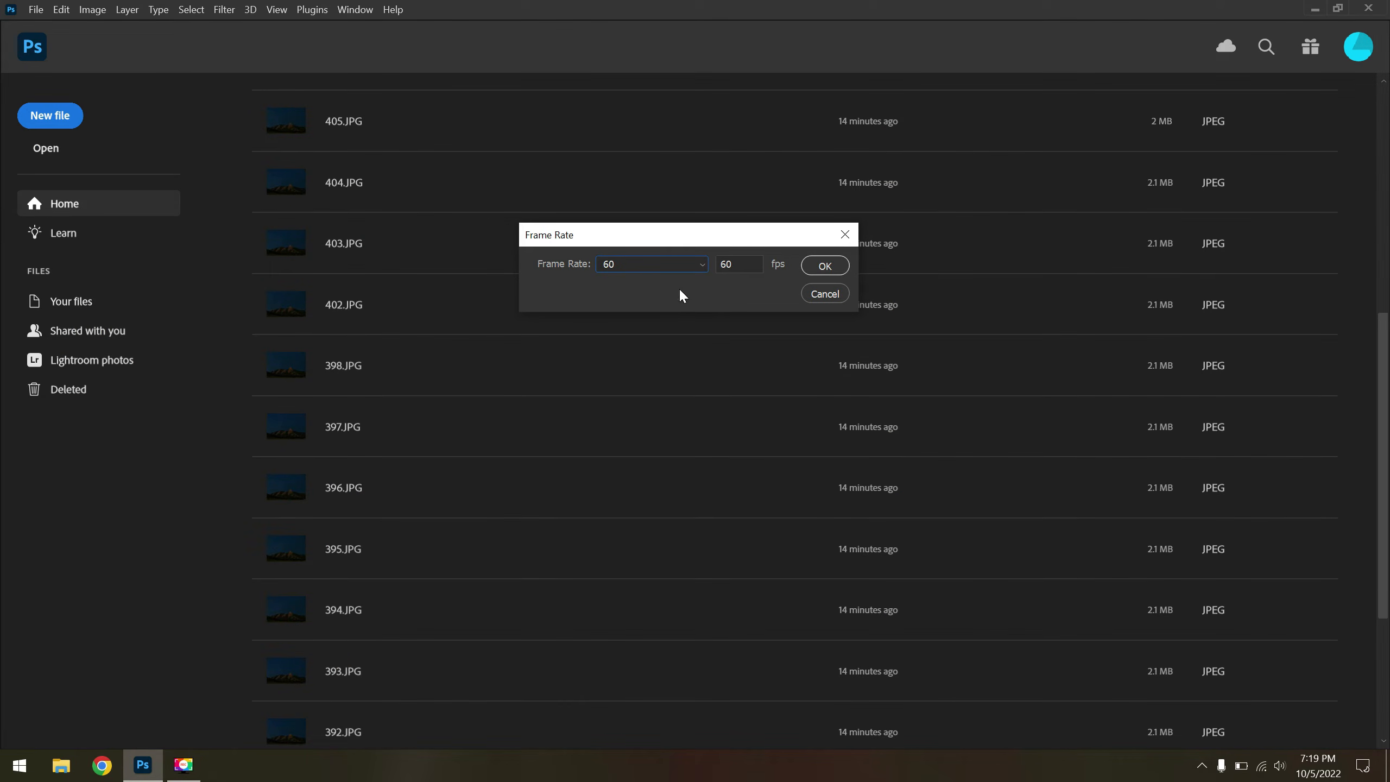
Set the image sequence's frame rate to 24 fps and load it.
left_click(671, 264)
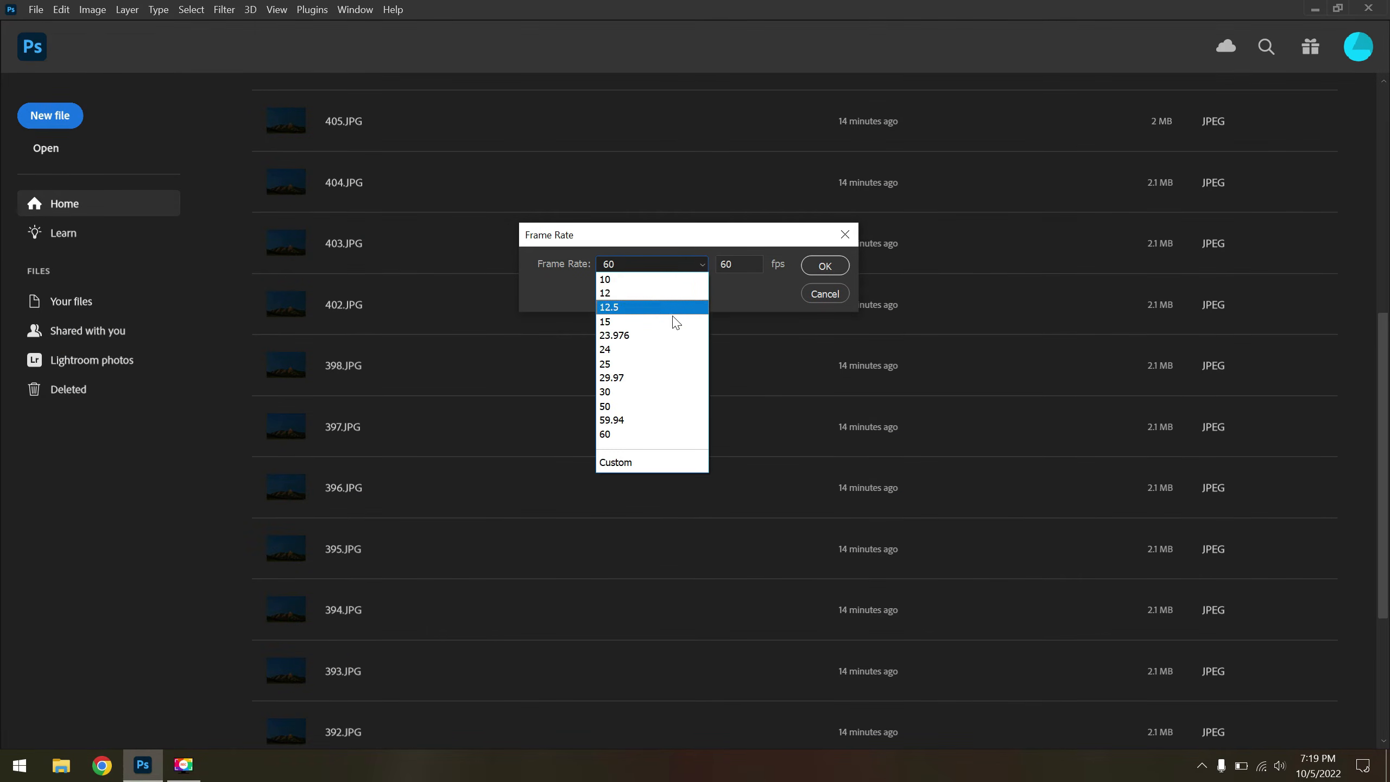
left_click(646, 349)
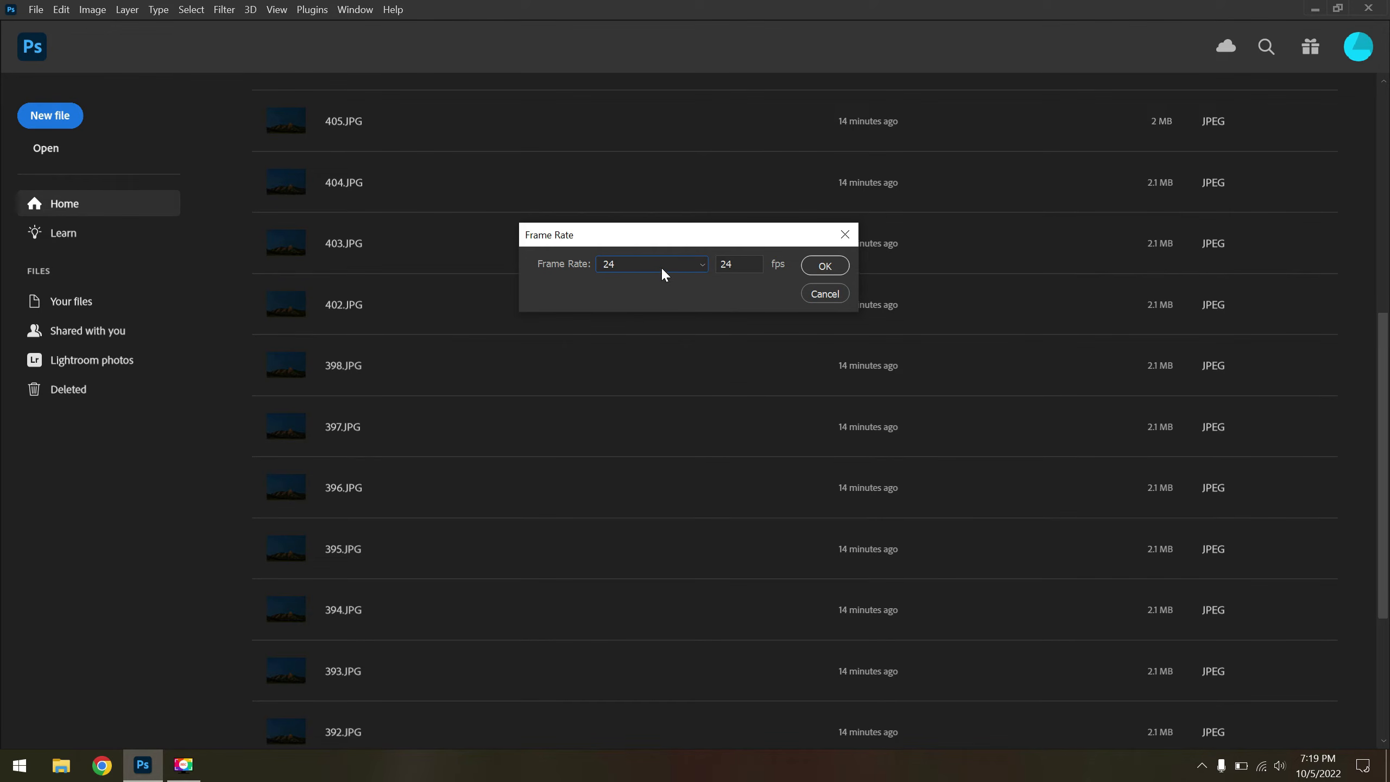
left_click(826, 266)
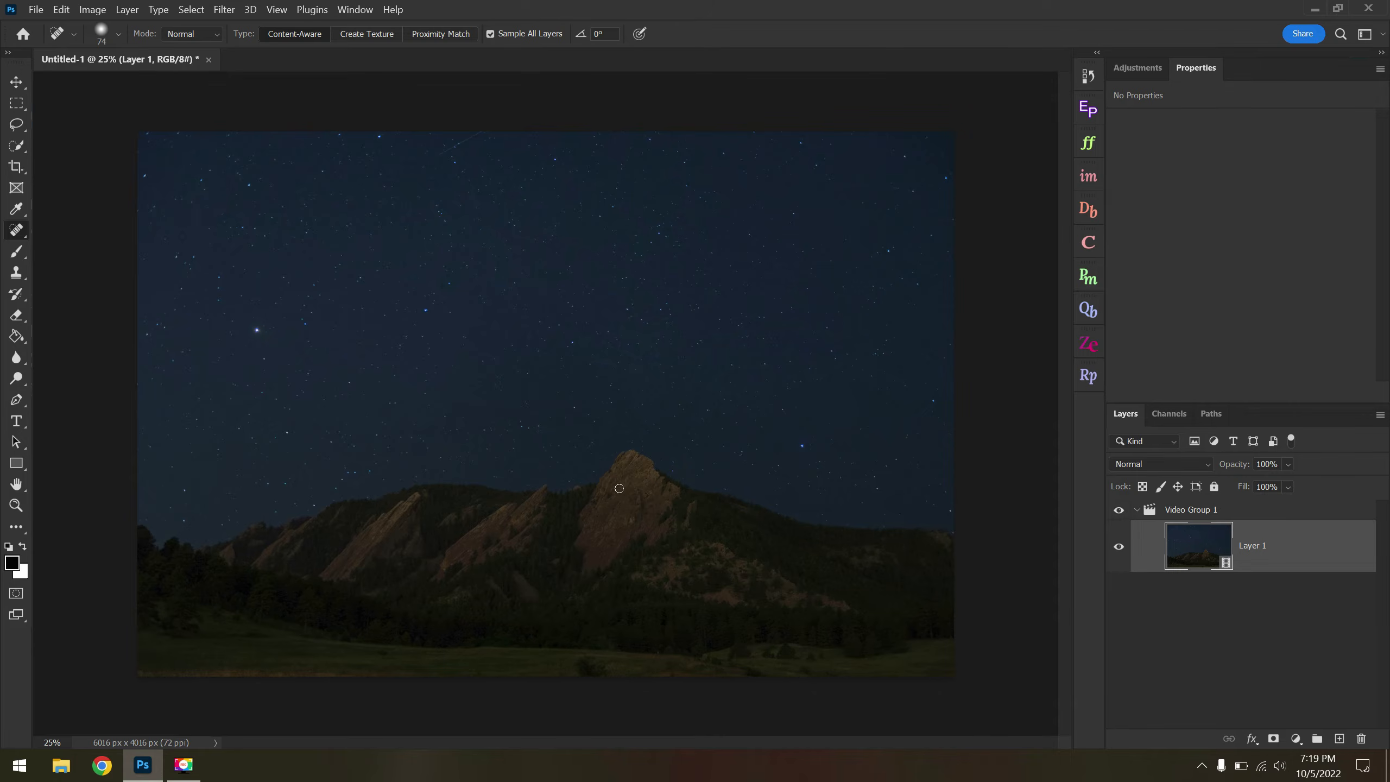
Show the video timeline and move the playhead to 0:00:15:12, where the star trails are nearly fully built up.
left_click(355, 9)
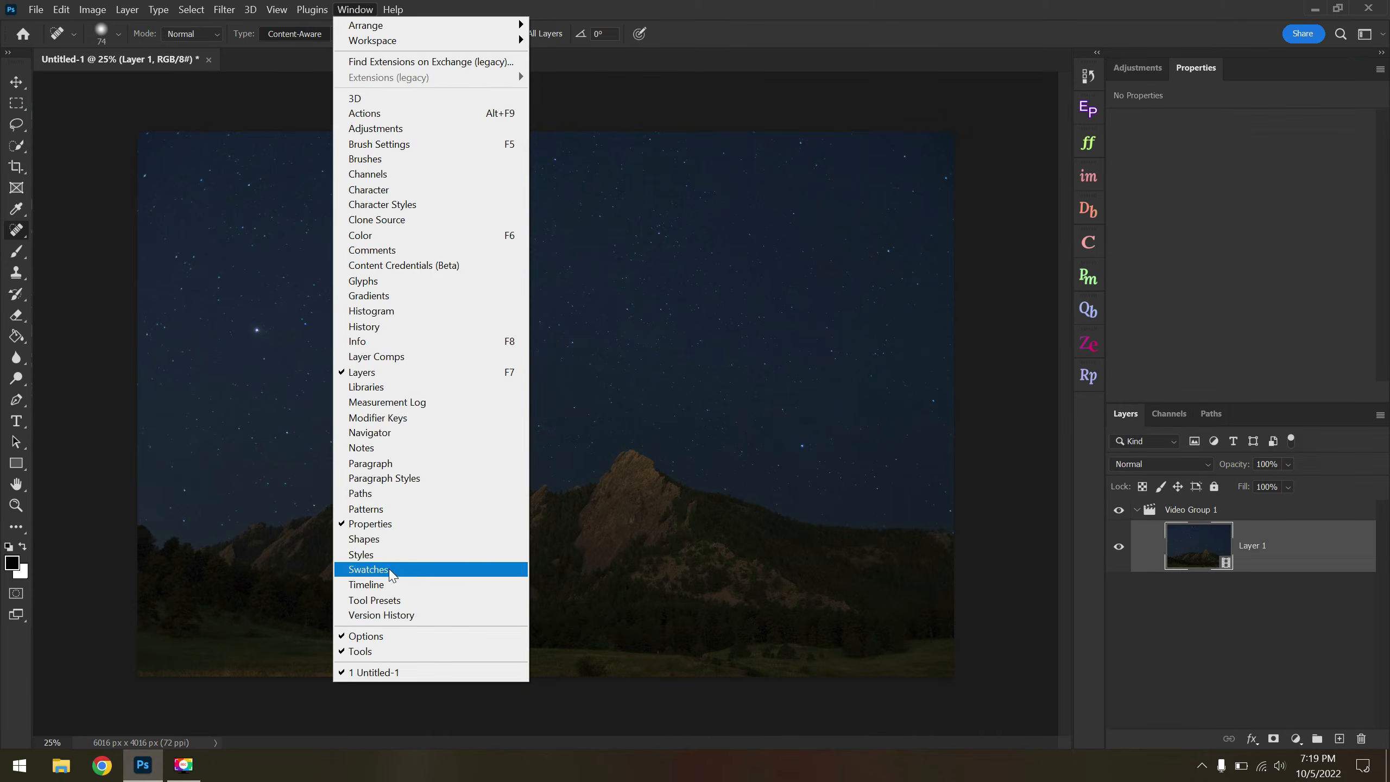
left_click(413, 585)
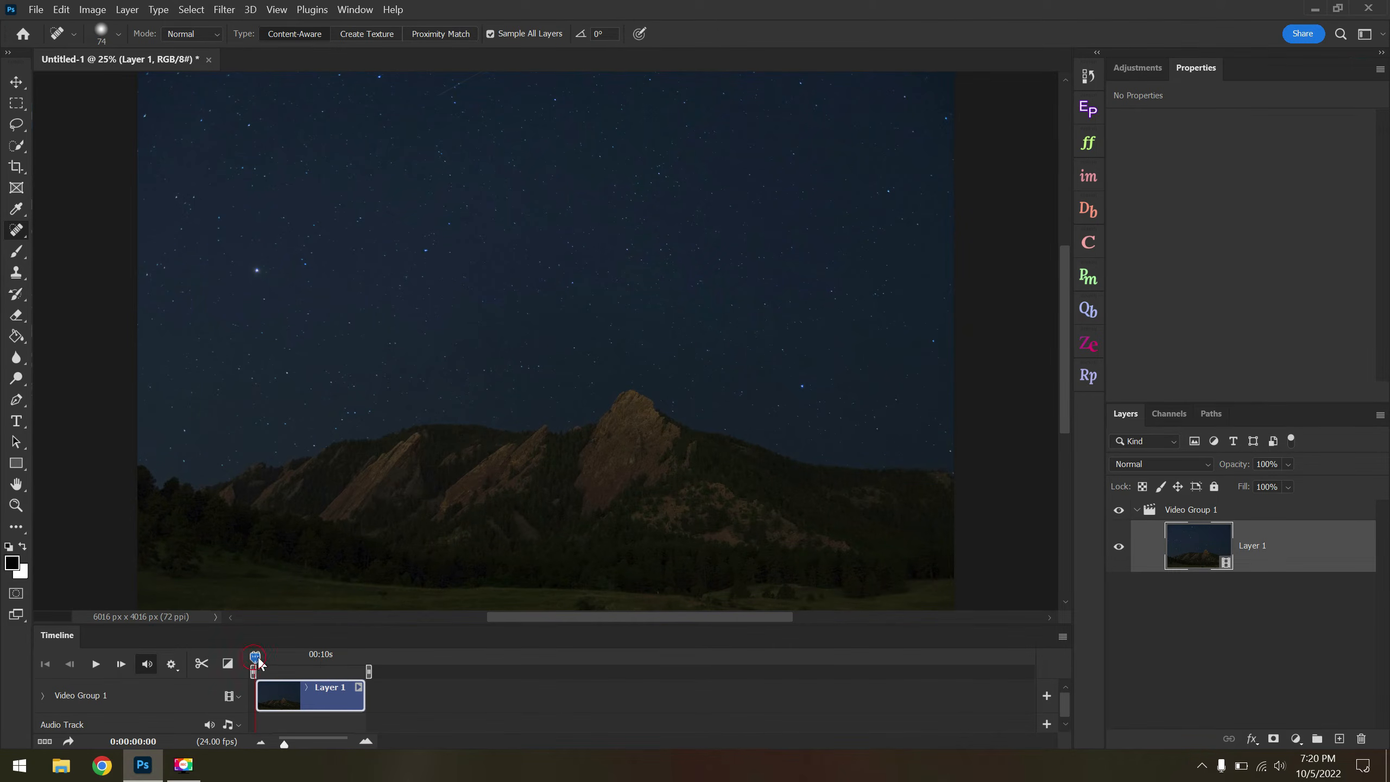
left_click_drag(257, 661, 356, 658)
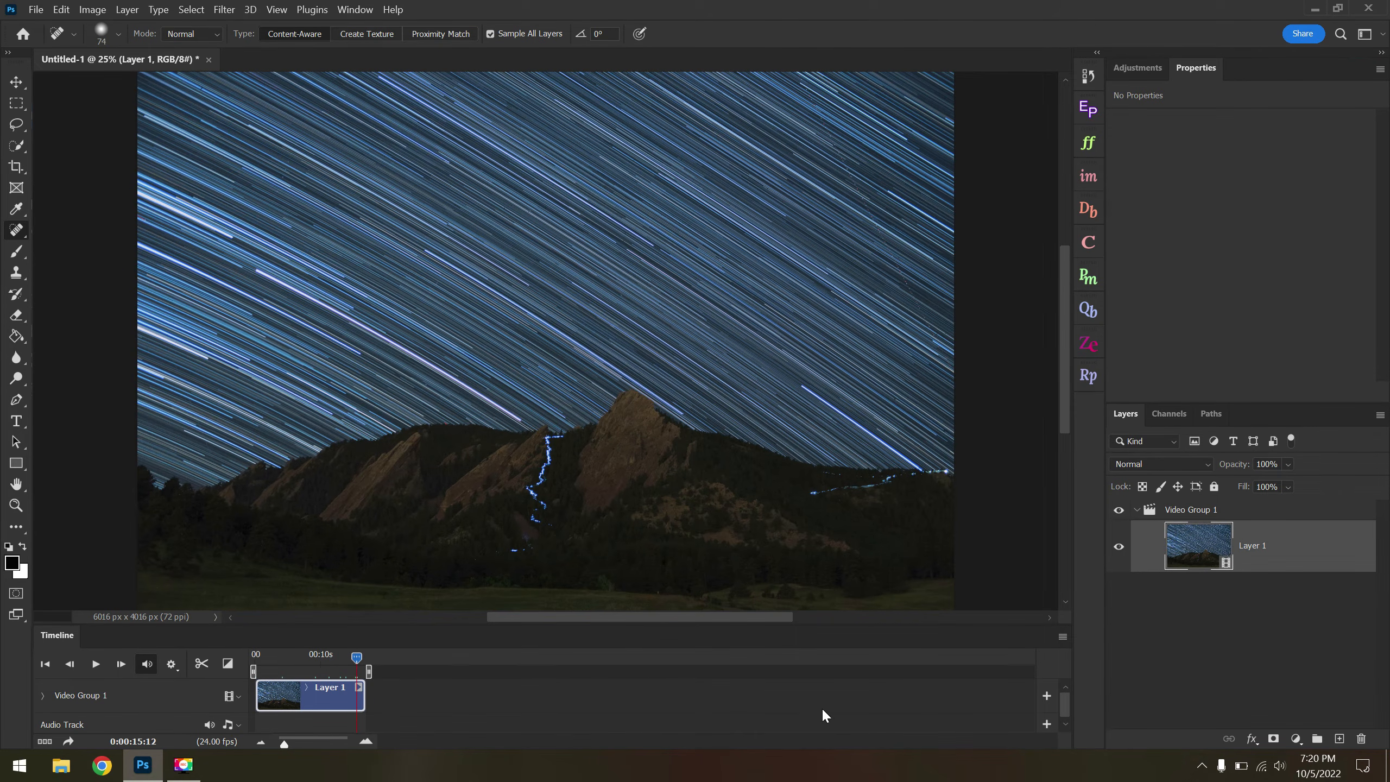
Add a Selective Color adjustment clipped to Layer 1, setting the Blues' Cyan to +47 and raising their Magenta.
left_click(1138, 68)
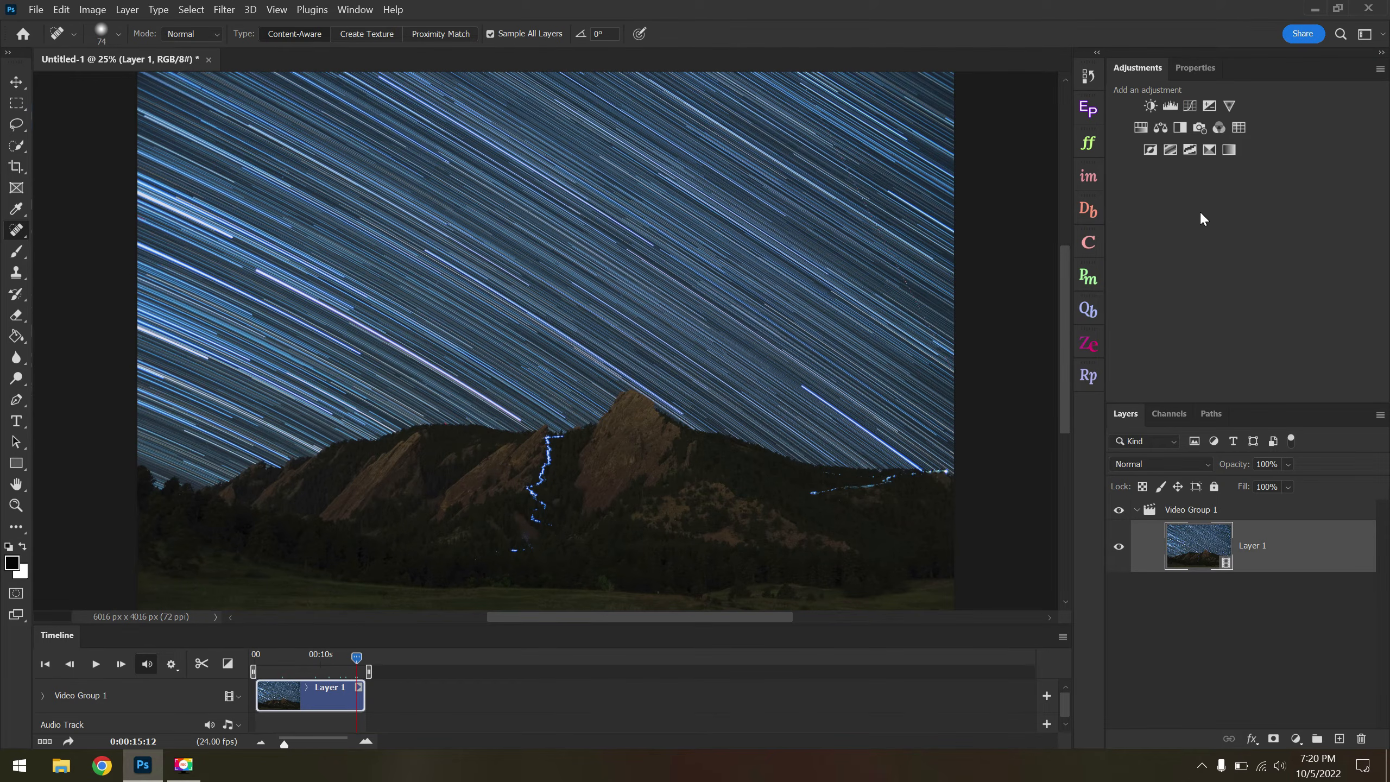
left_click(1209, 149)
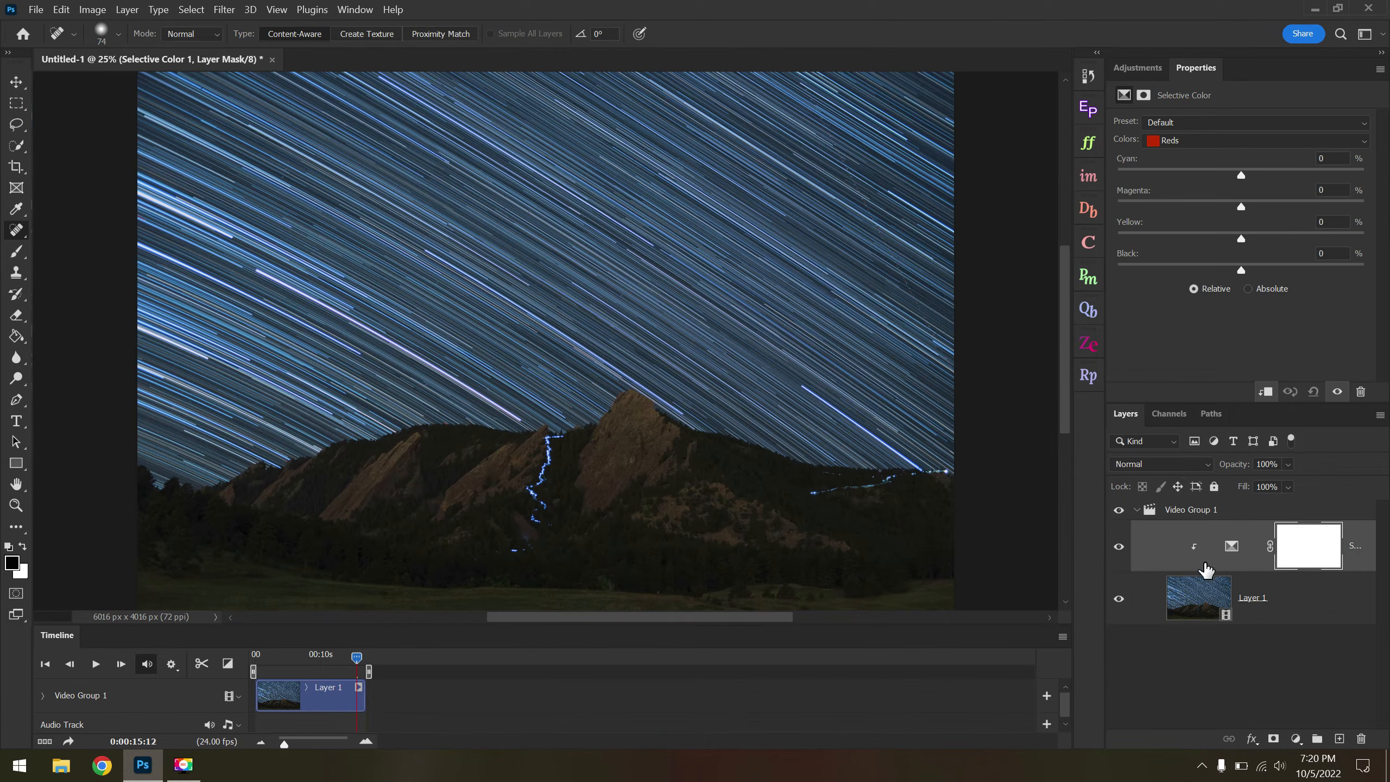
left_click(1196, 151)
left_click(1193, 205)
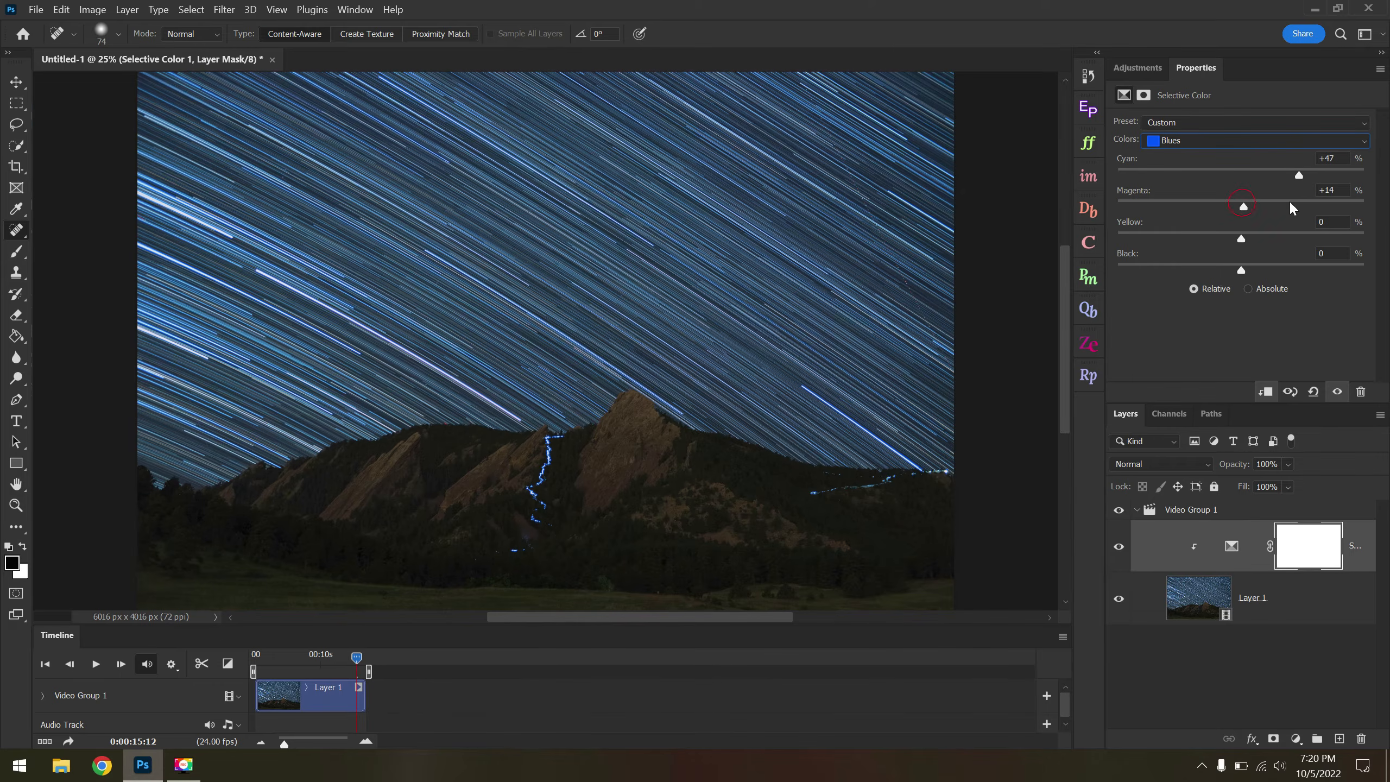
left_click(1266, 203)
Raise the Magenta amount of the Cyans in the Selective Color adjustment.
left_click(1218, 149)
left_click(1209, 191)
left_click_drag(1304, 206, 1263, 204)
Set the Yellows to Cyan -22, Magenta +14 and Yellow -4, and compare the image with the Selective Color layer hidden and shown.
left_click(1214, 142)
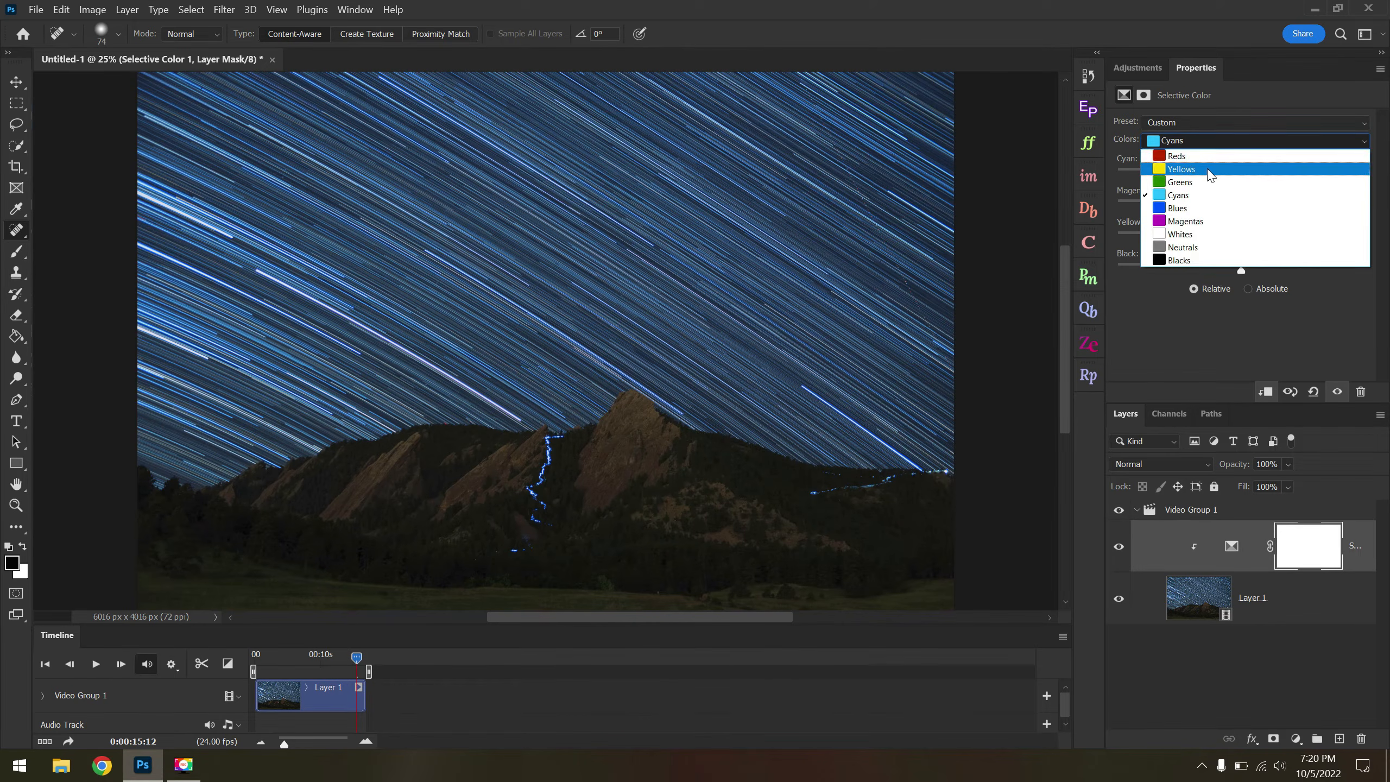
left_click(1212, 160)
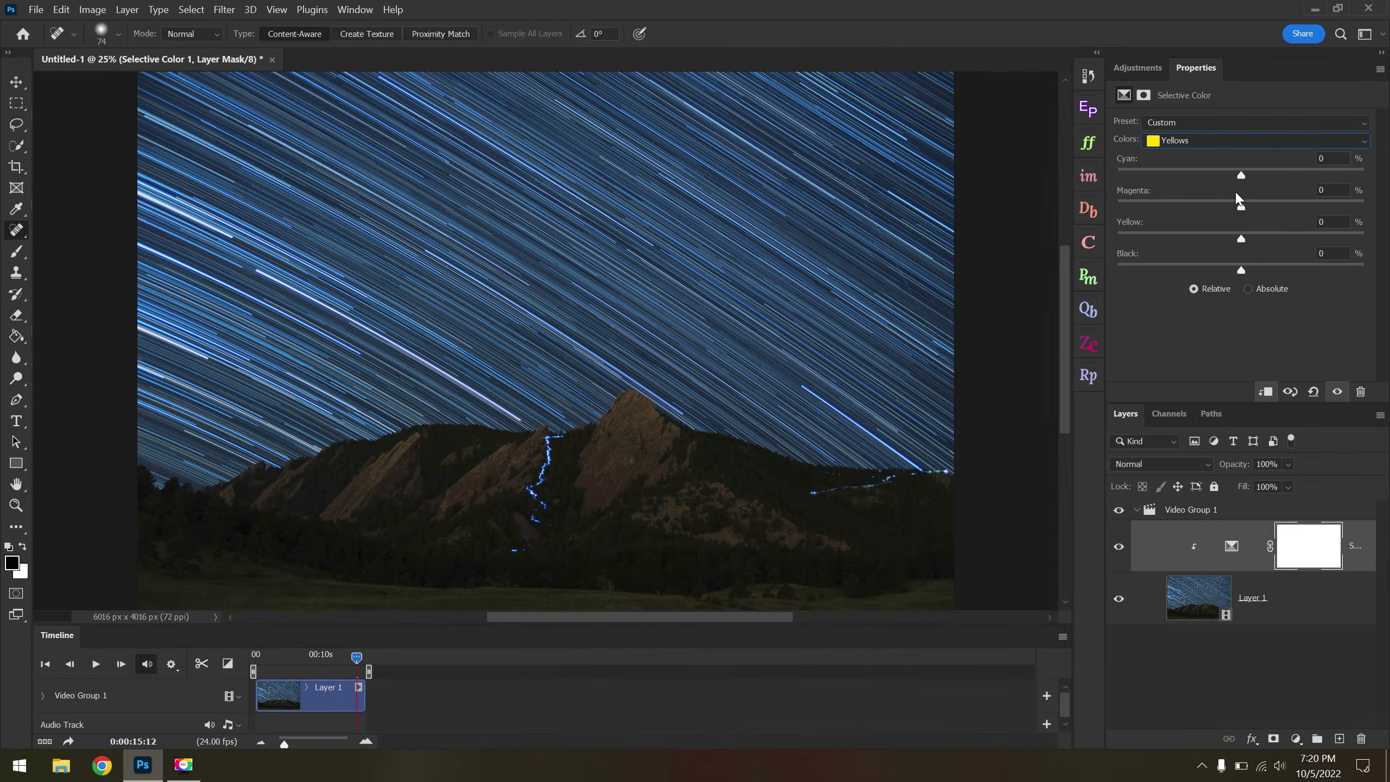
left_click_drag(1242, 174, 1306, 172)
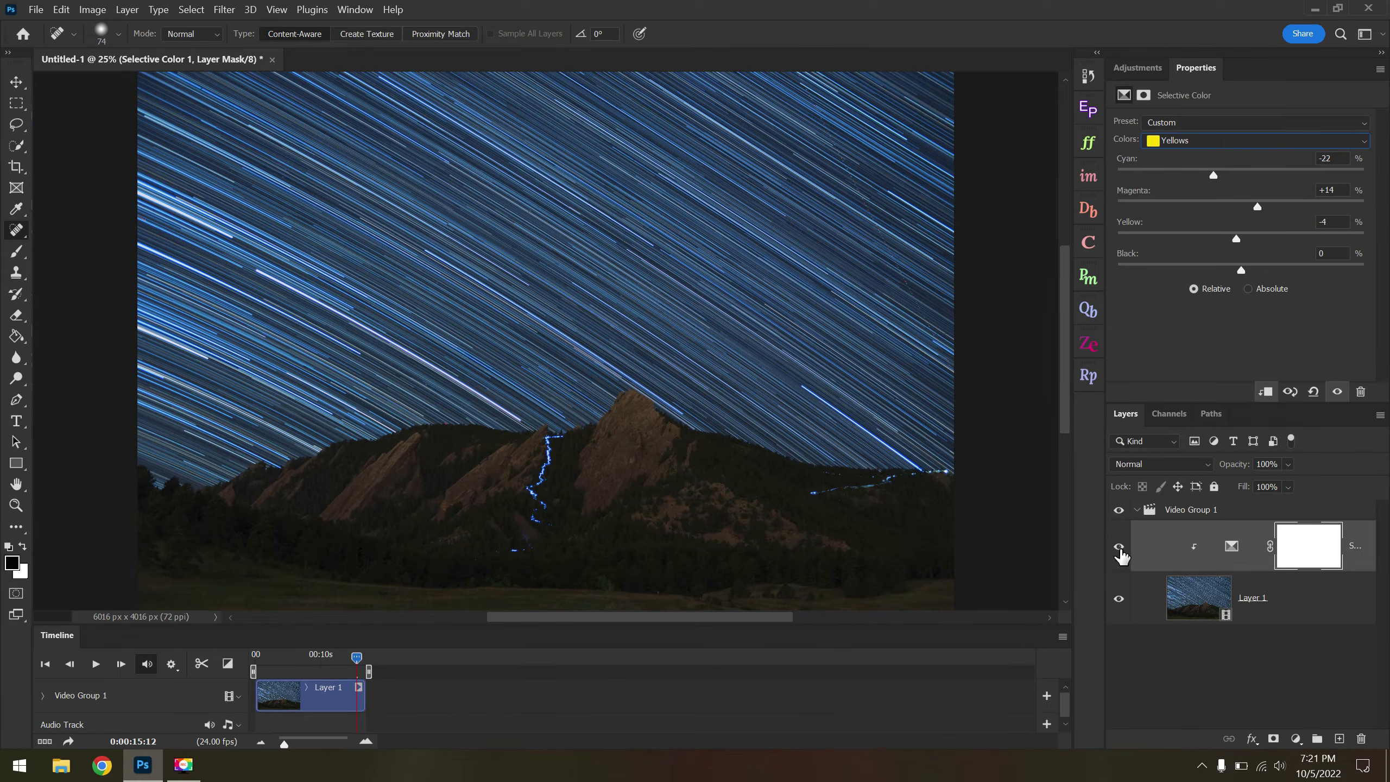
left_click(1120, 548)
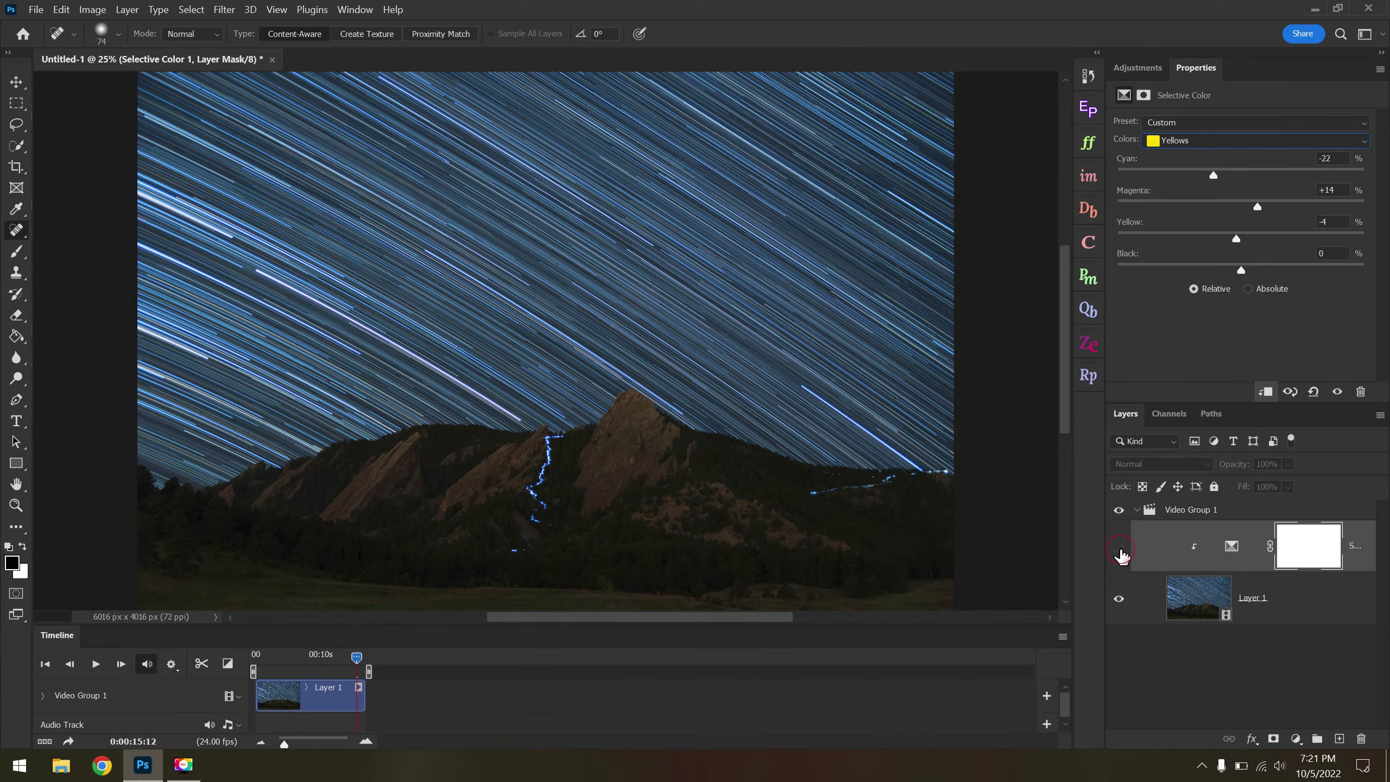
left_click(1120, 547)
left_click(1119, 547)
left_click(1119, 548)
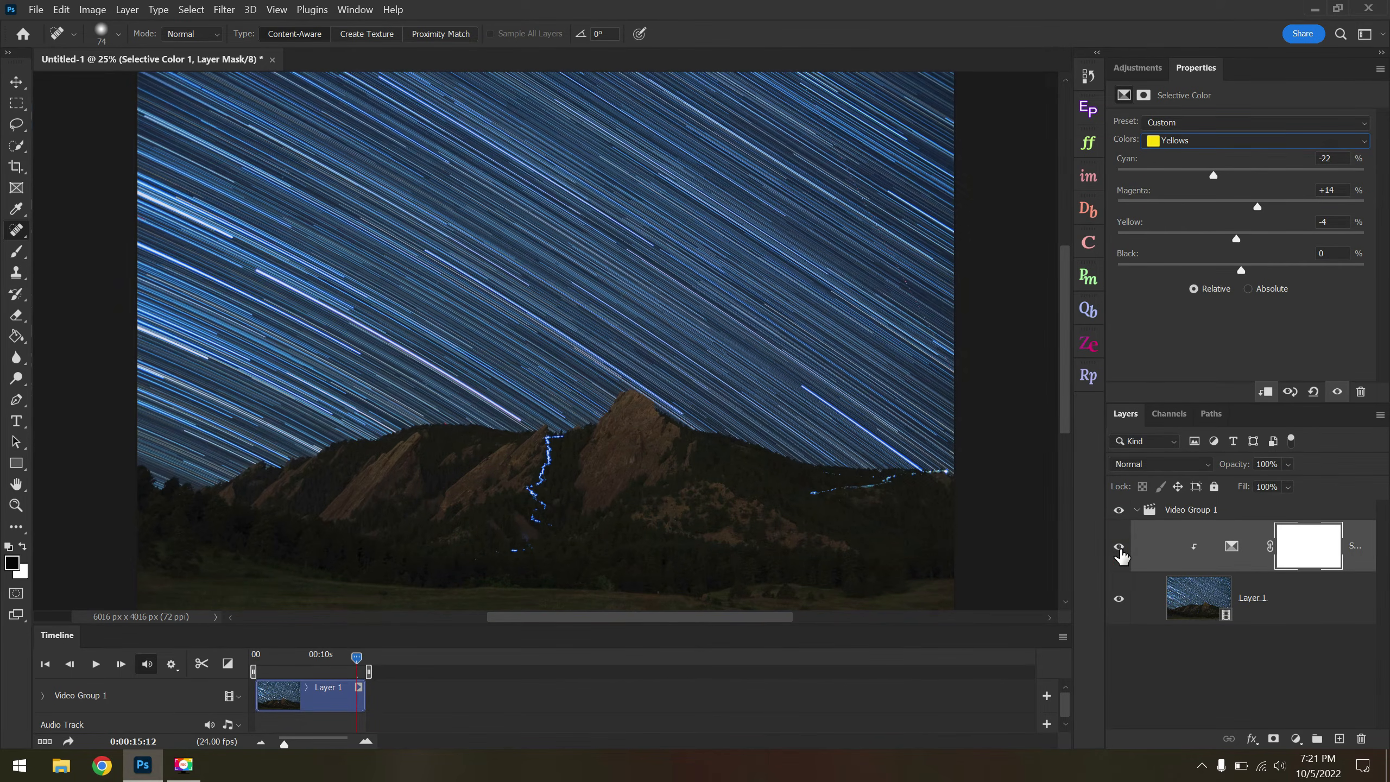
left_click(1119, 547)
left_click(1119, 547)
Add a clipped Curves adjustment that holds down the shadows and lifts the midtones, and compare the image with it hidden and shown.
left_click(1147, 65)
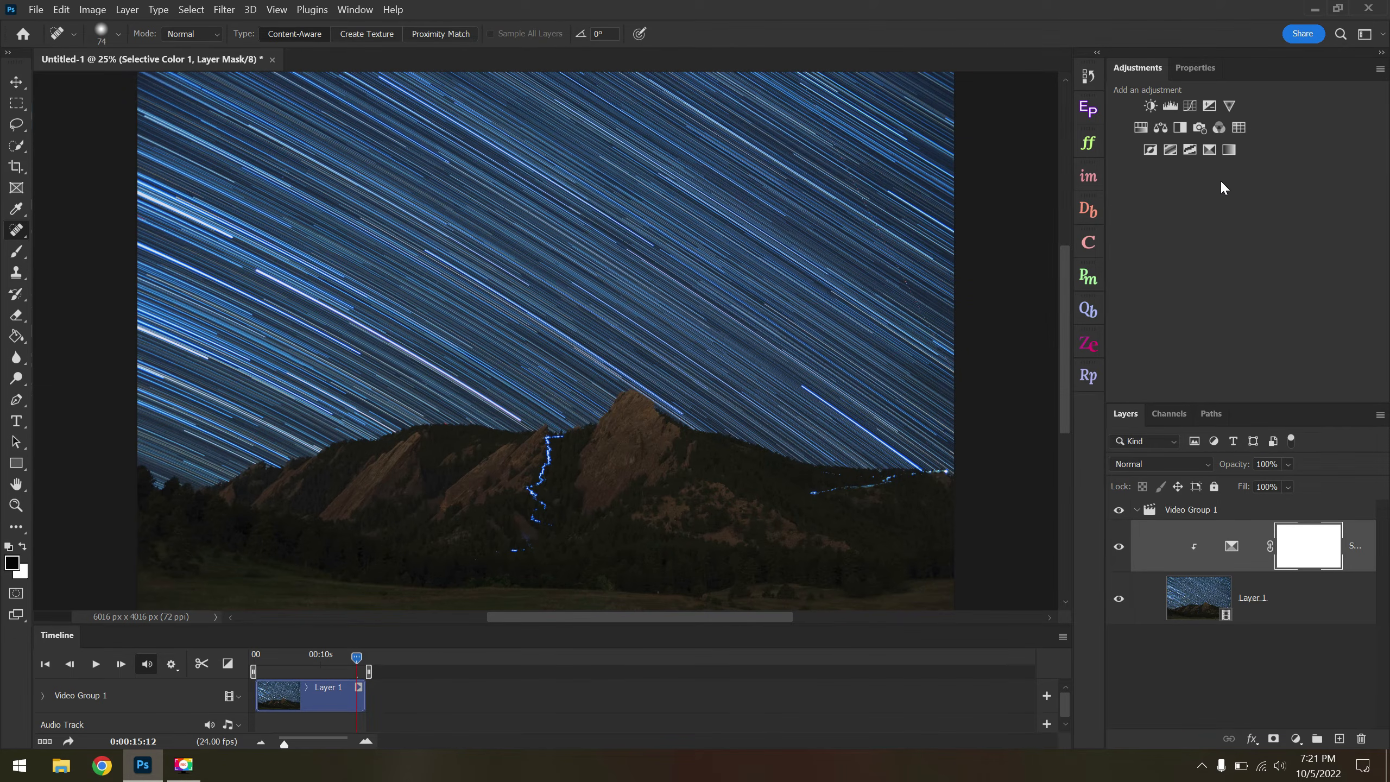
left_click(1188, 106)
left_click(1128, 144)
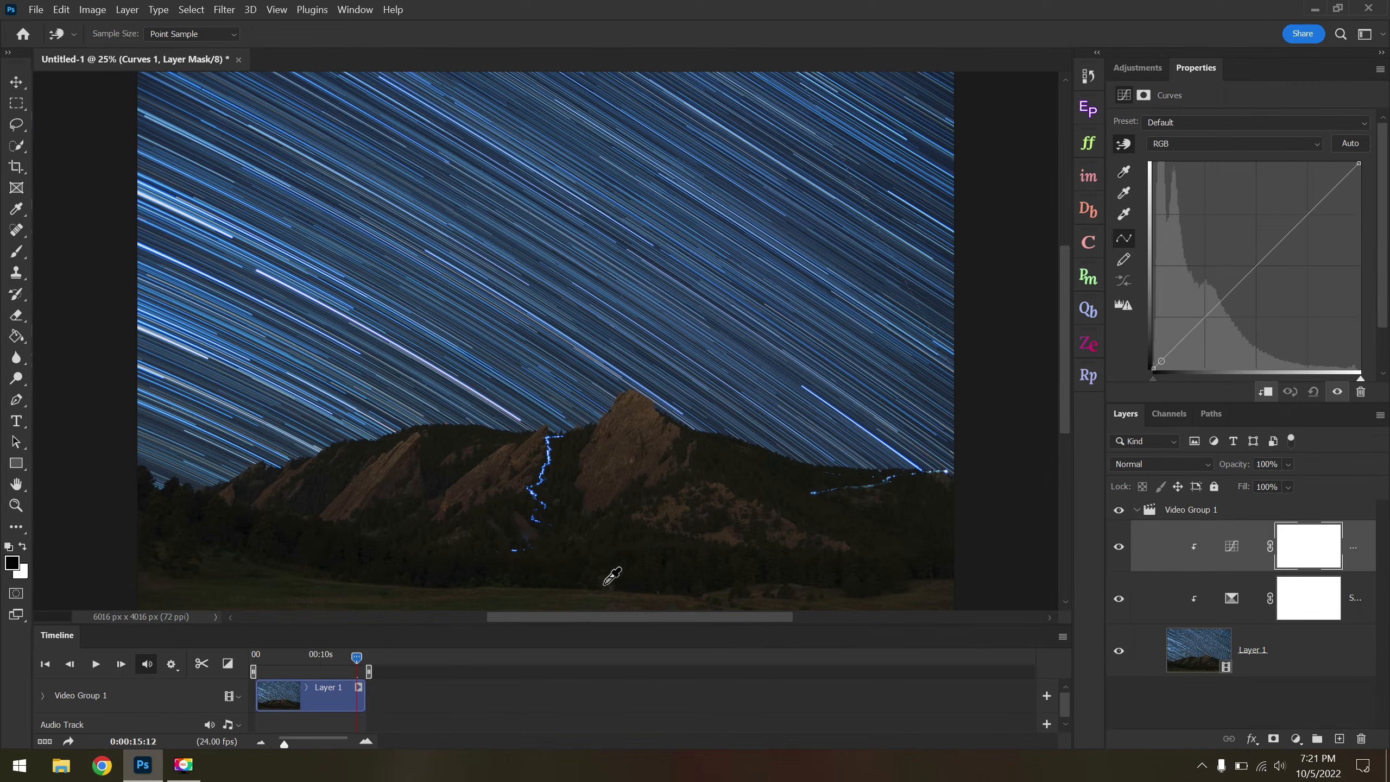
left_click(1179, 345)
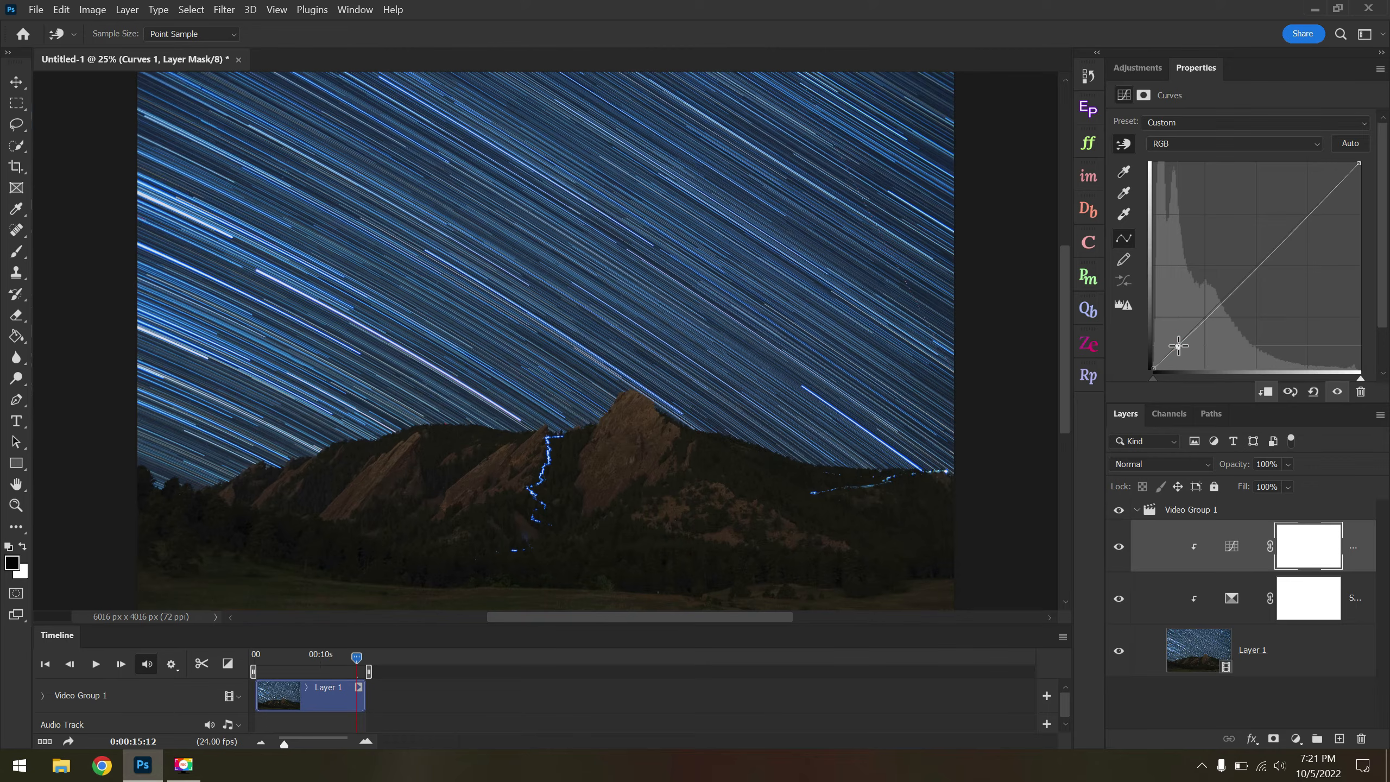
left_click_drag(1178, 345, 1179, 348)
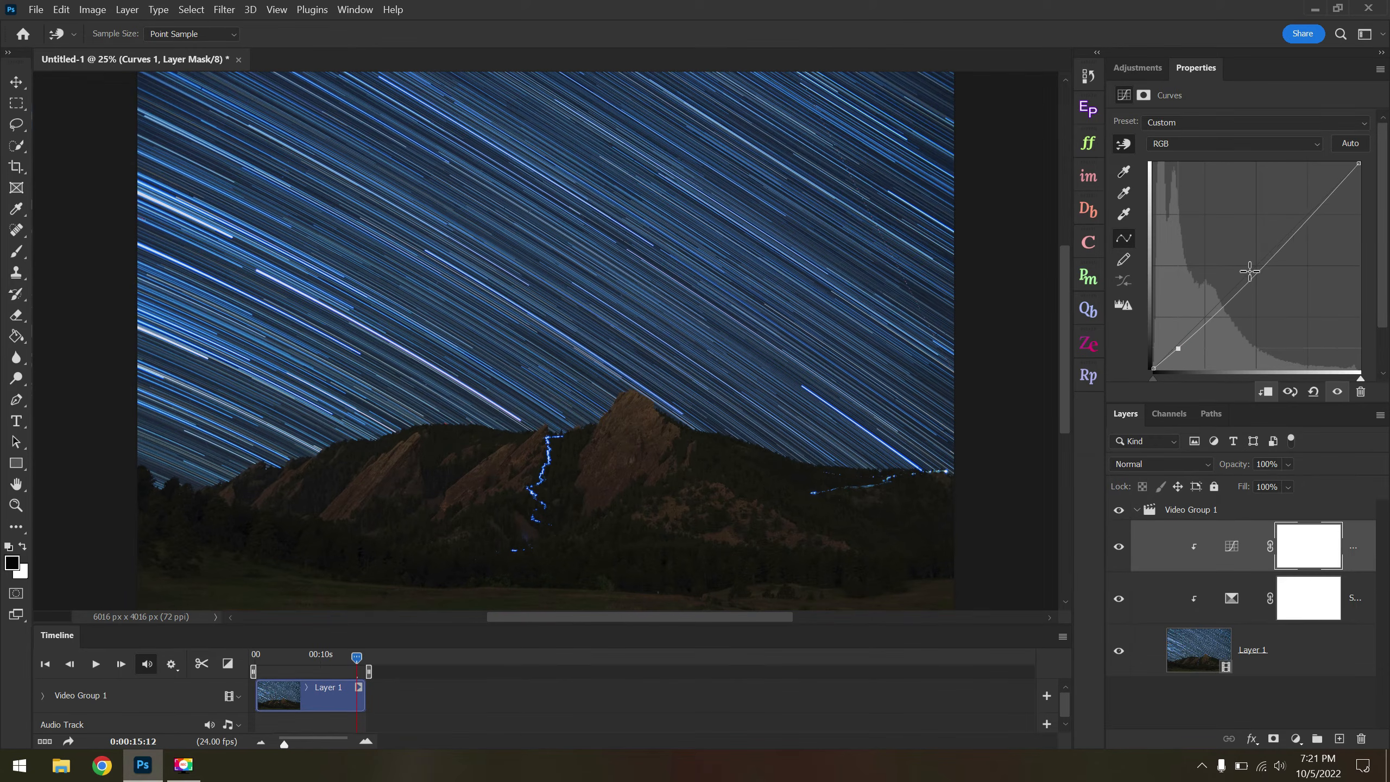
left_click_drag(1274, 254, 1264, 245)
left_click(1117, 547)
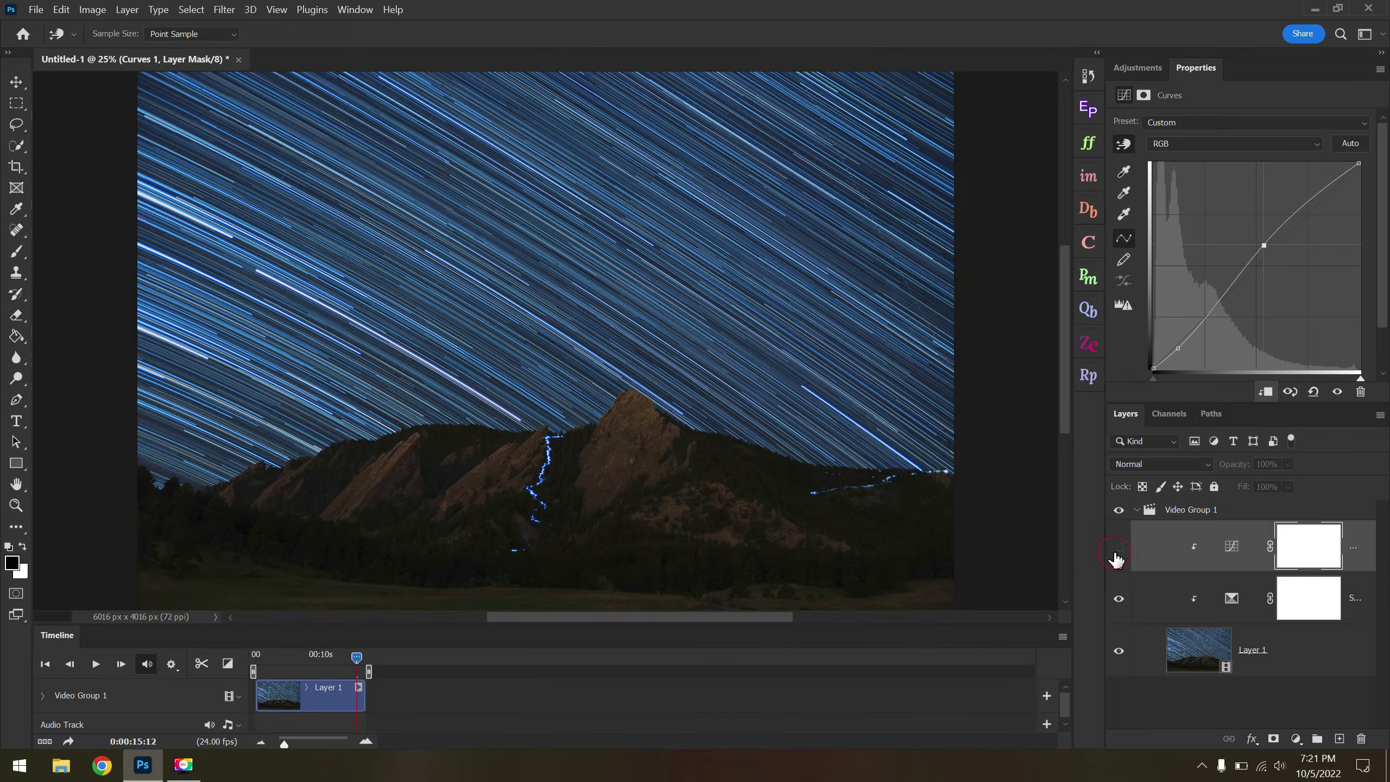
left_click(1118, 547)
left_click(1118, 547)
left_click(1117, 547)
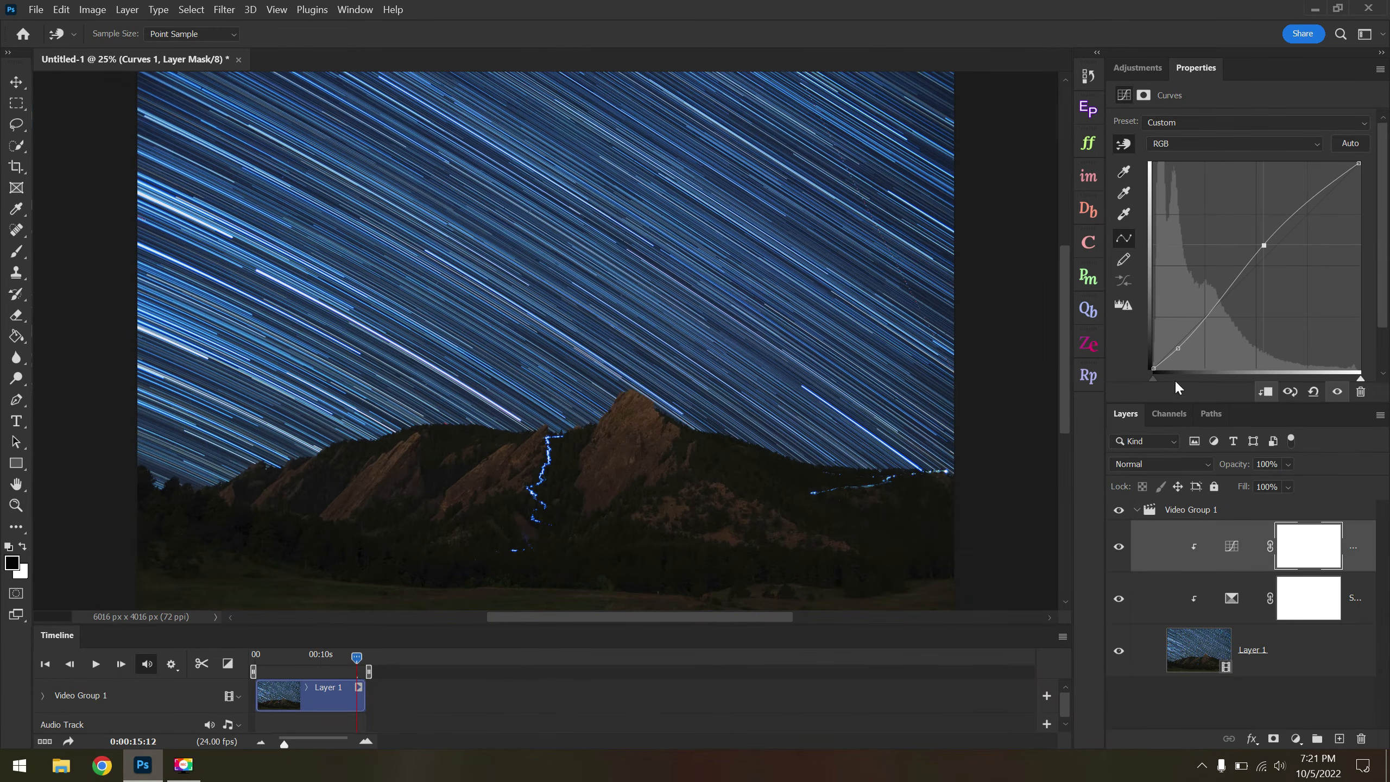
Examine the star trails near the sky's right edge up close for leftover dotted aircraft or satellite trails.
left_click(1138, 67)
scroll(962, 233, "up", 5)
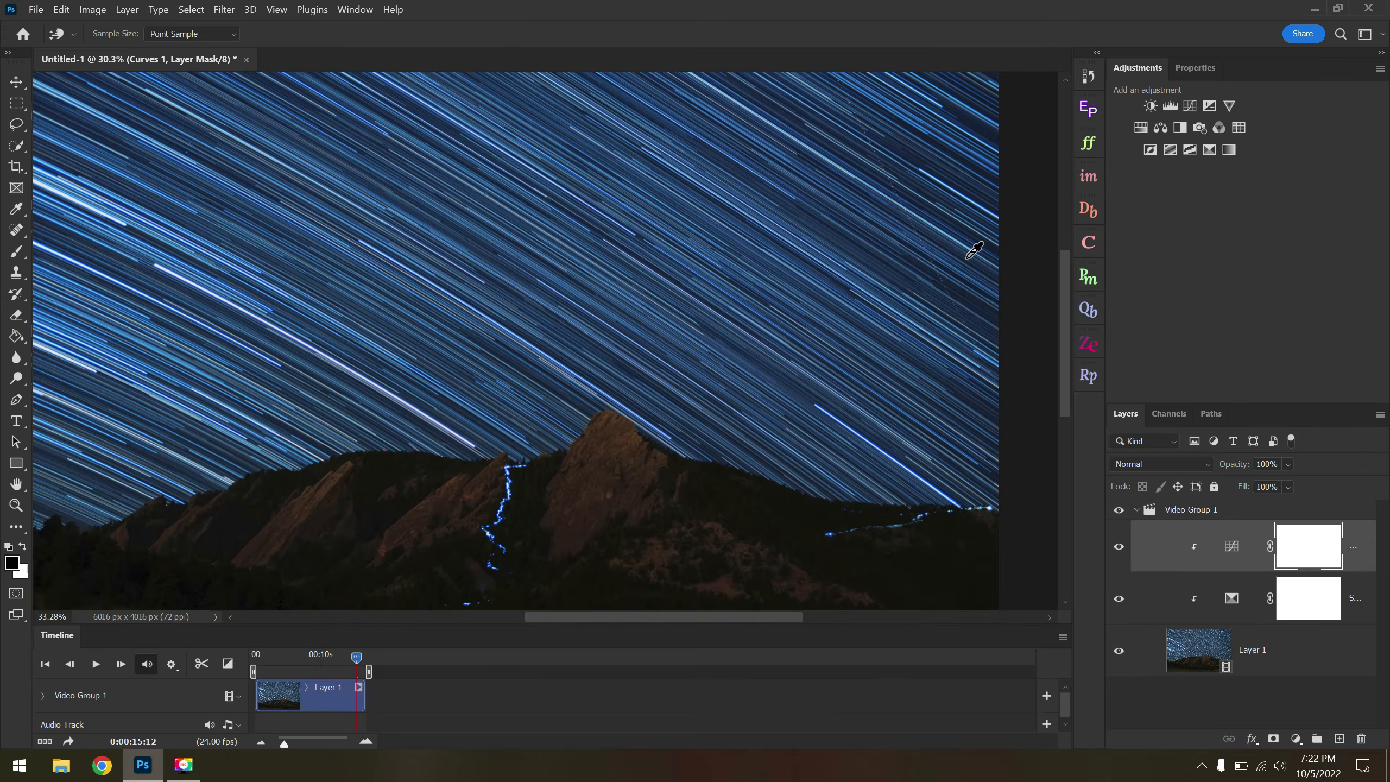
scroll(963, 304, "down", 4)
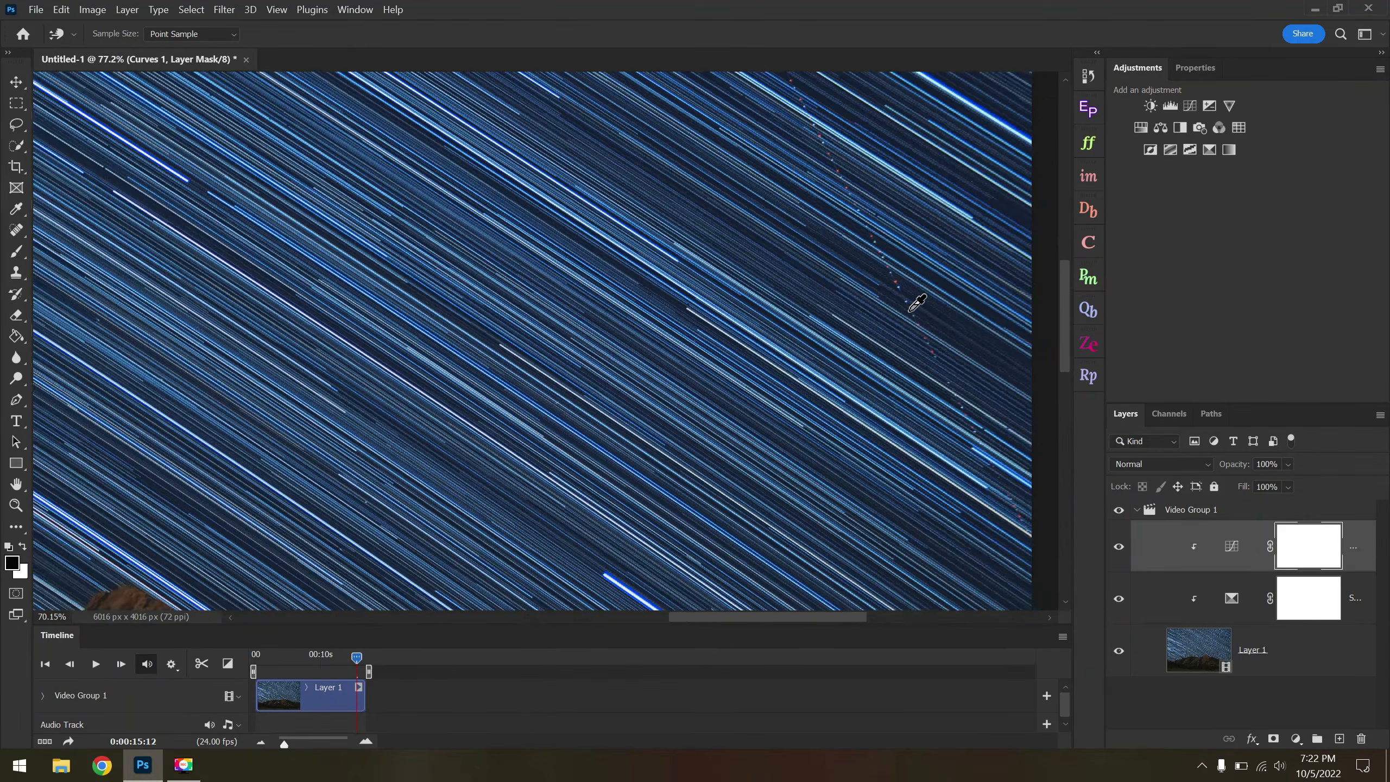
scroll(889, 265, "down", 3)
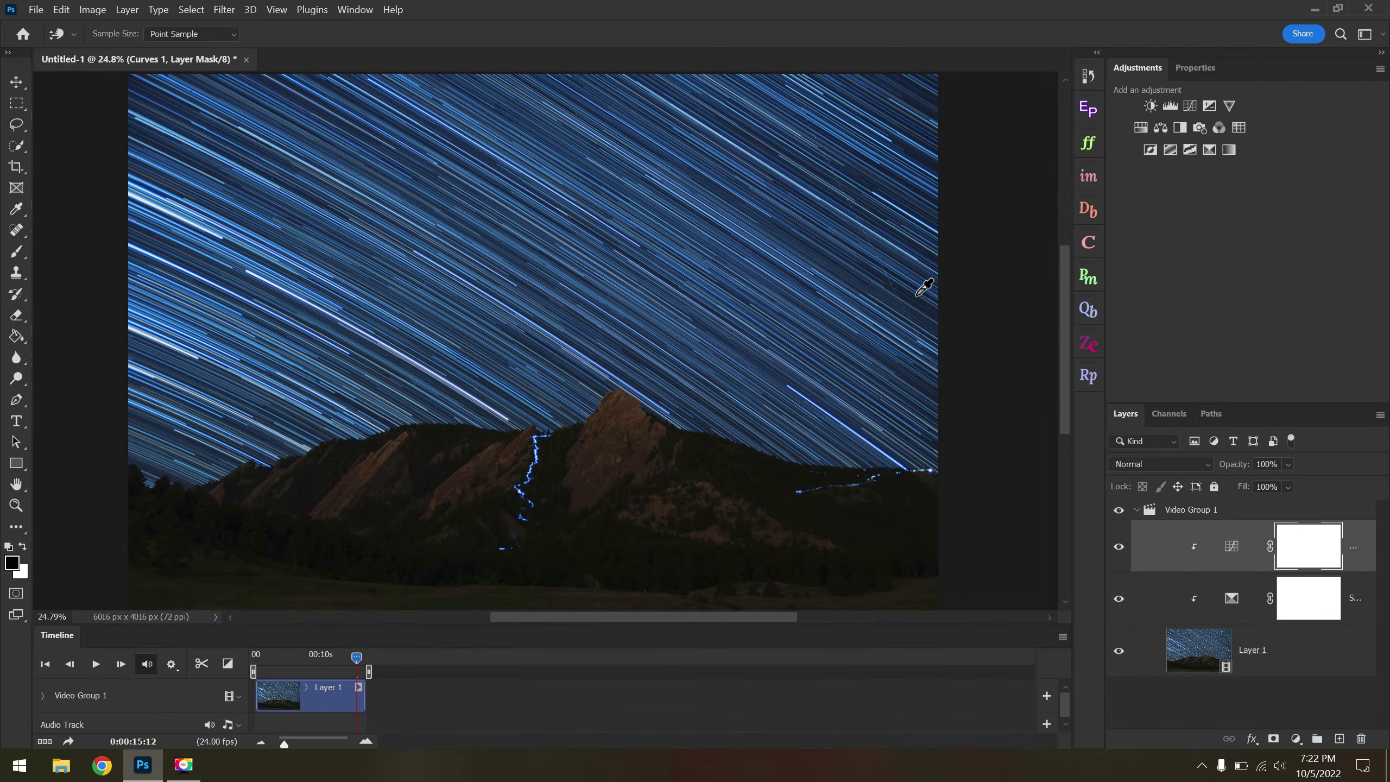
scroll(925, 289, "up", 2)
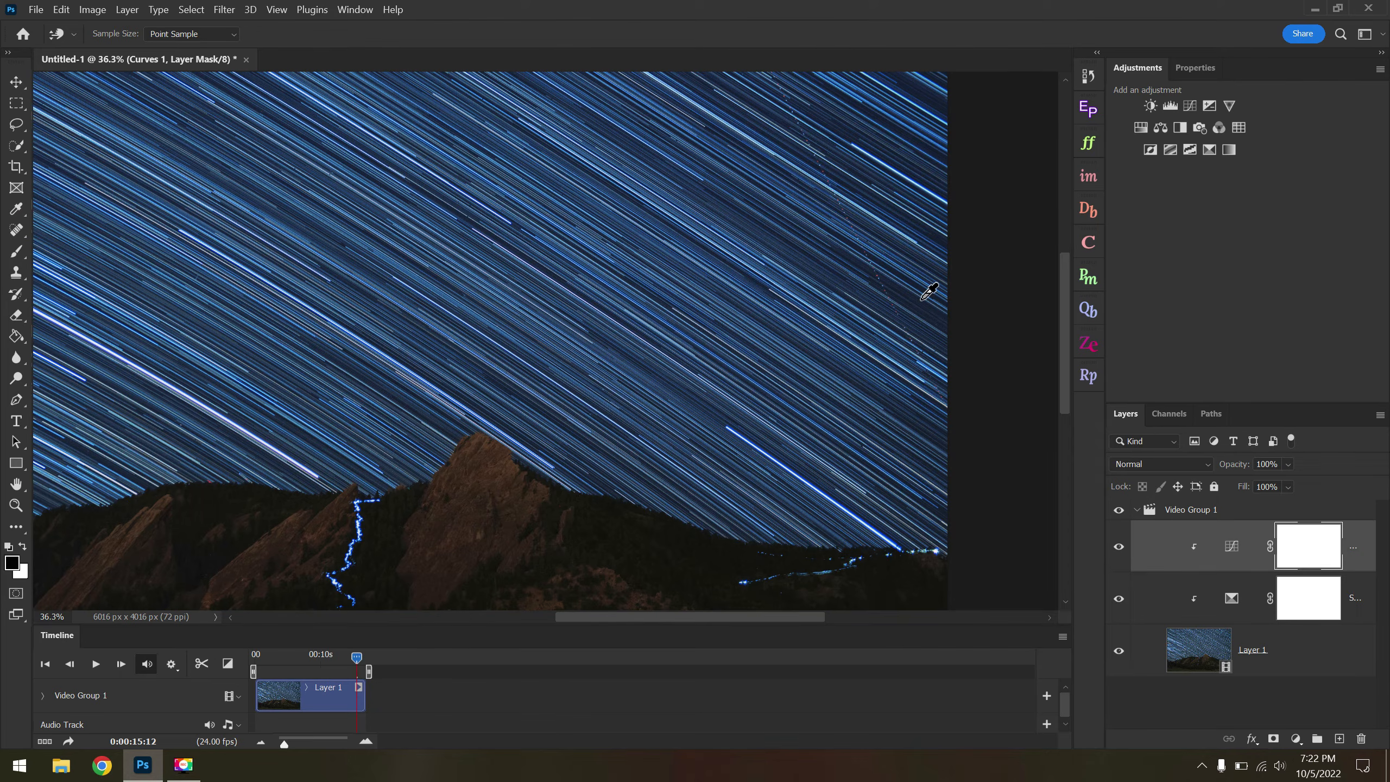
scroll(928, 291, "down", 1)
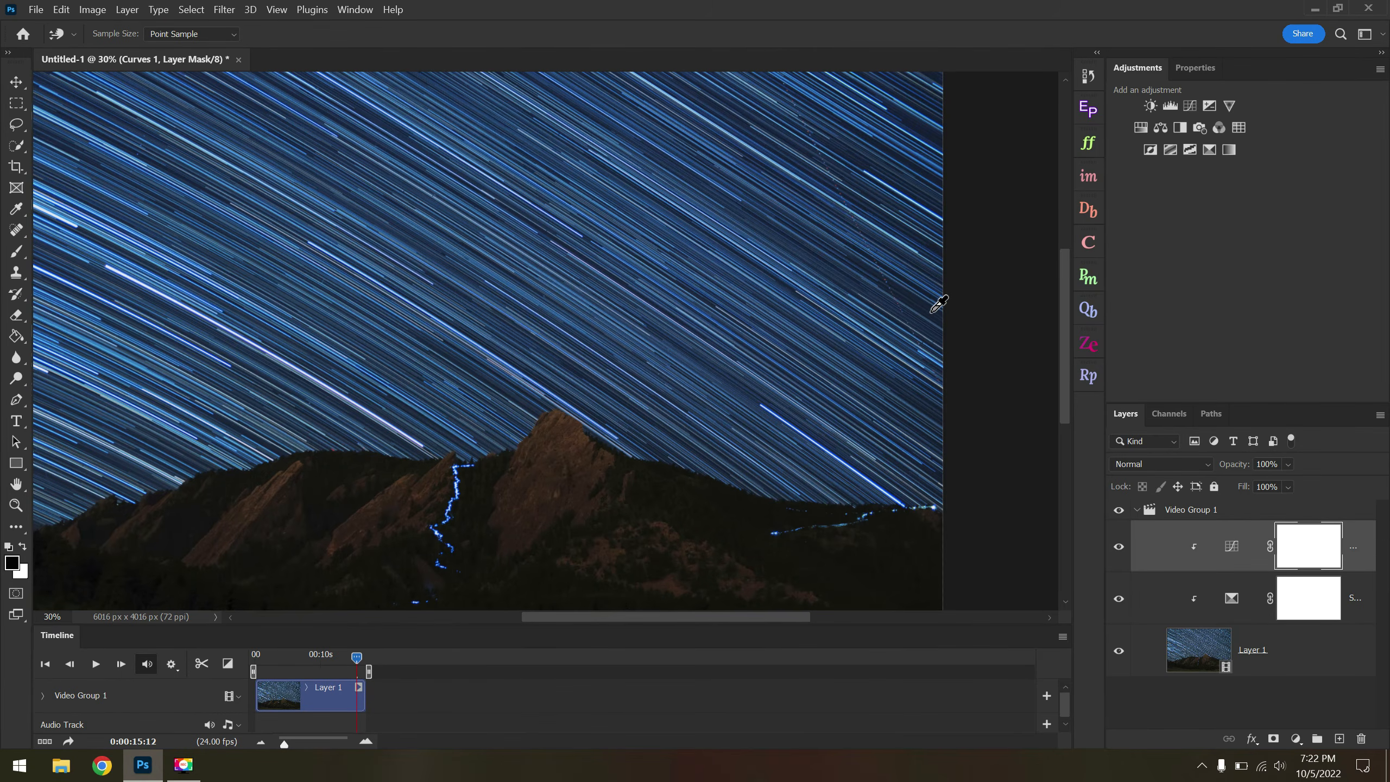
scroll(938, 304, "down", 2)
scroll(925, 310, "down", 1)
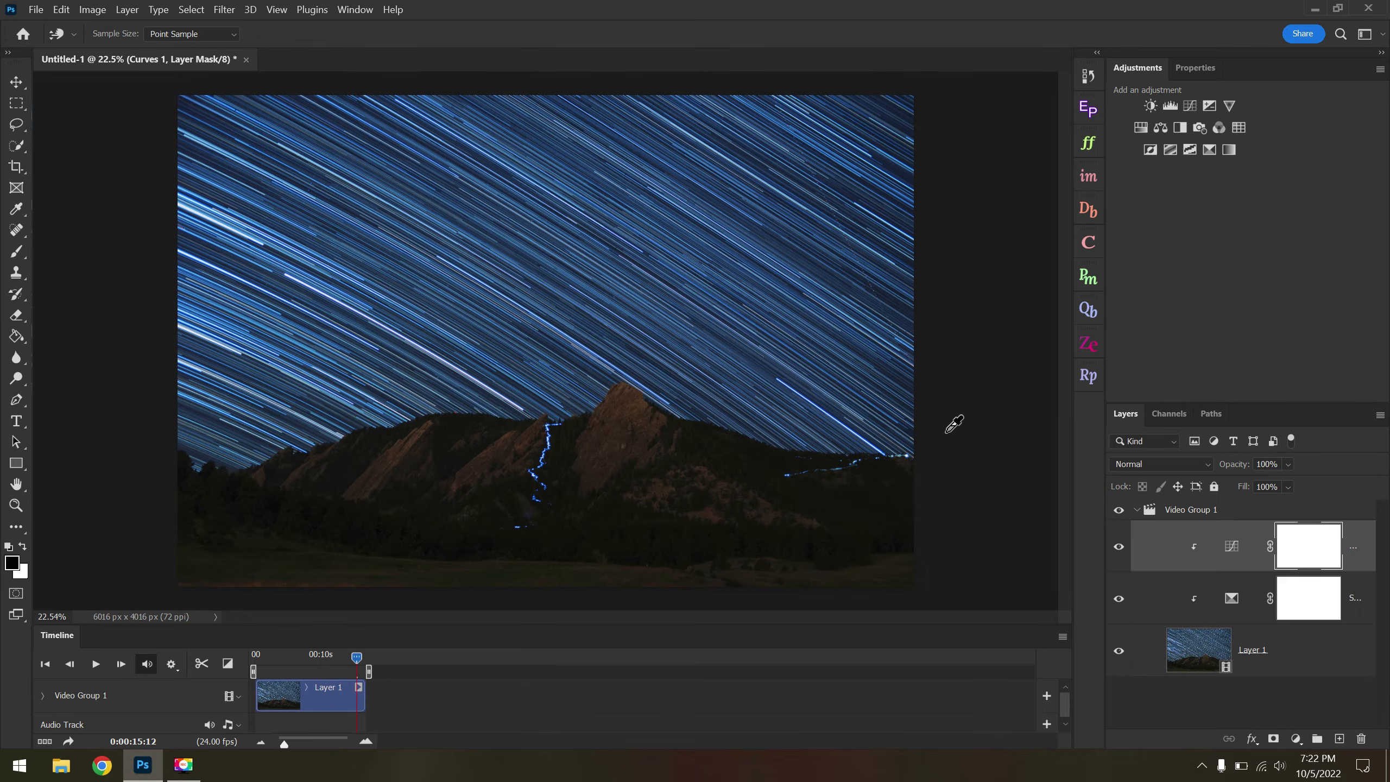
scroll(837, 413, "up", 1)
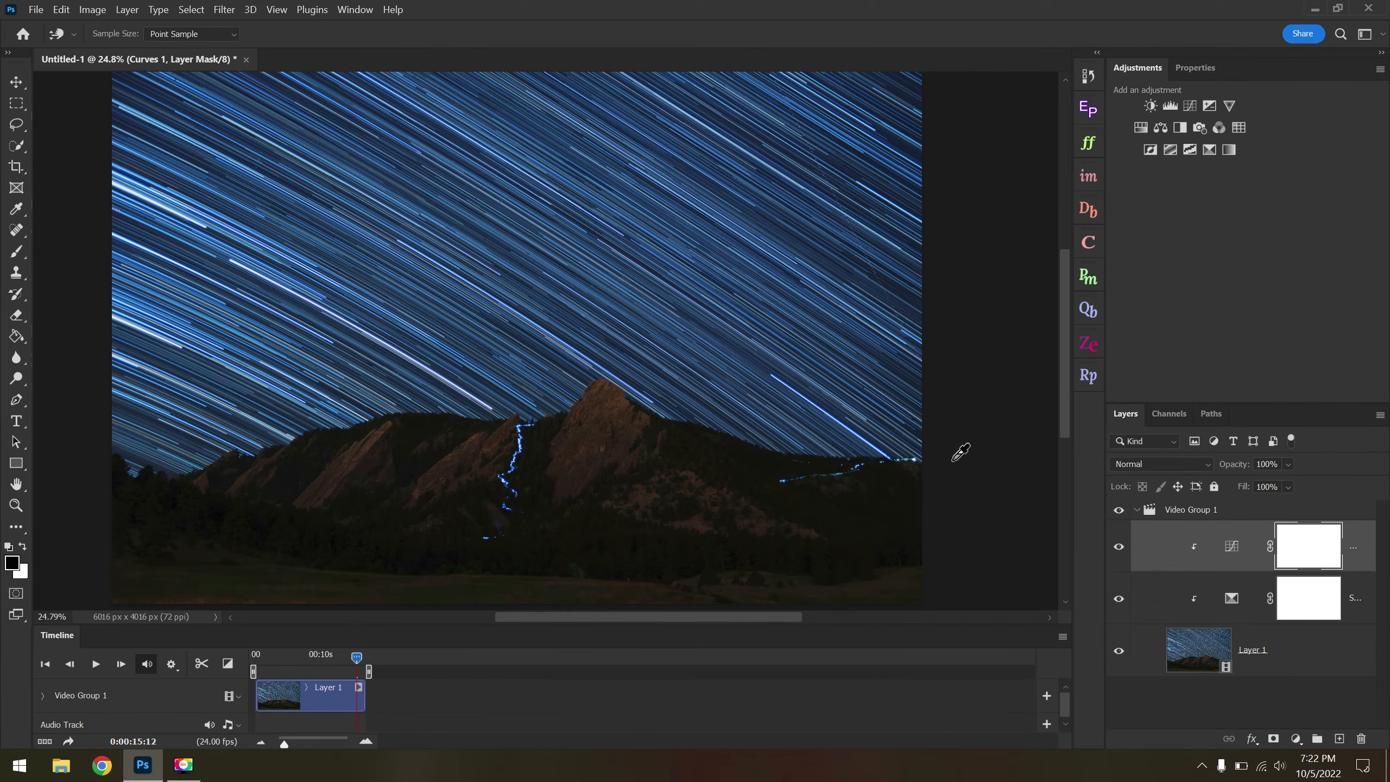
Add a second clipped Selective Color adjustment with Reds at Cyan +100, Magenta +11, Yellow +12 and Black +12, and switch to Yellows.
scroll(1066, 377, "down", 2)
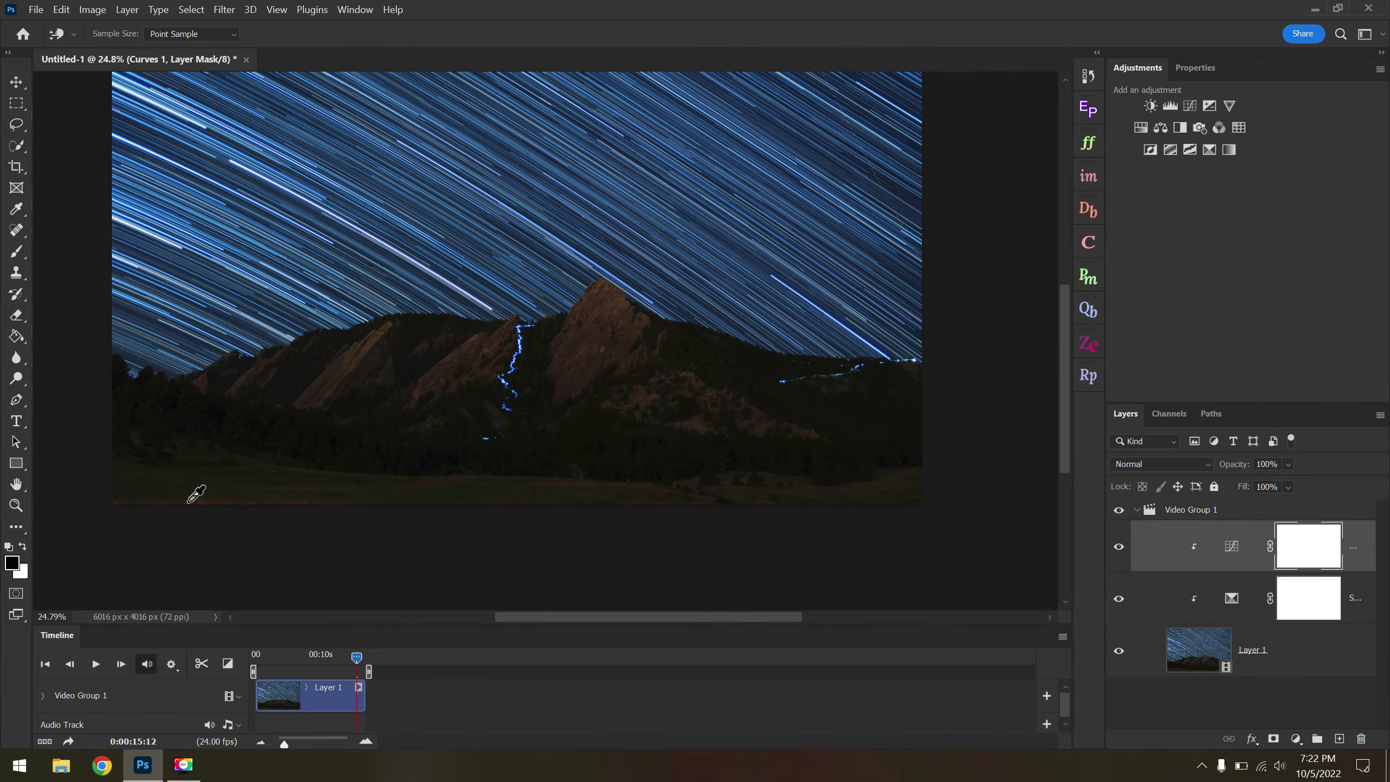
scroll(201, 493, "up", 5)
left_click_drag(522, 624, 469, 625)
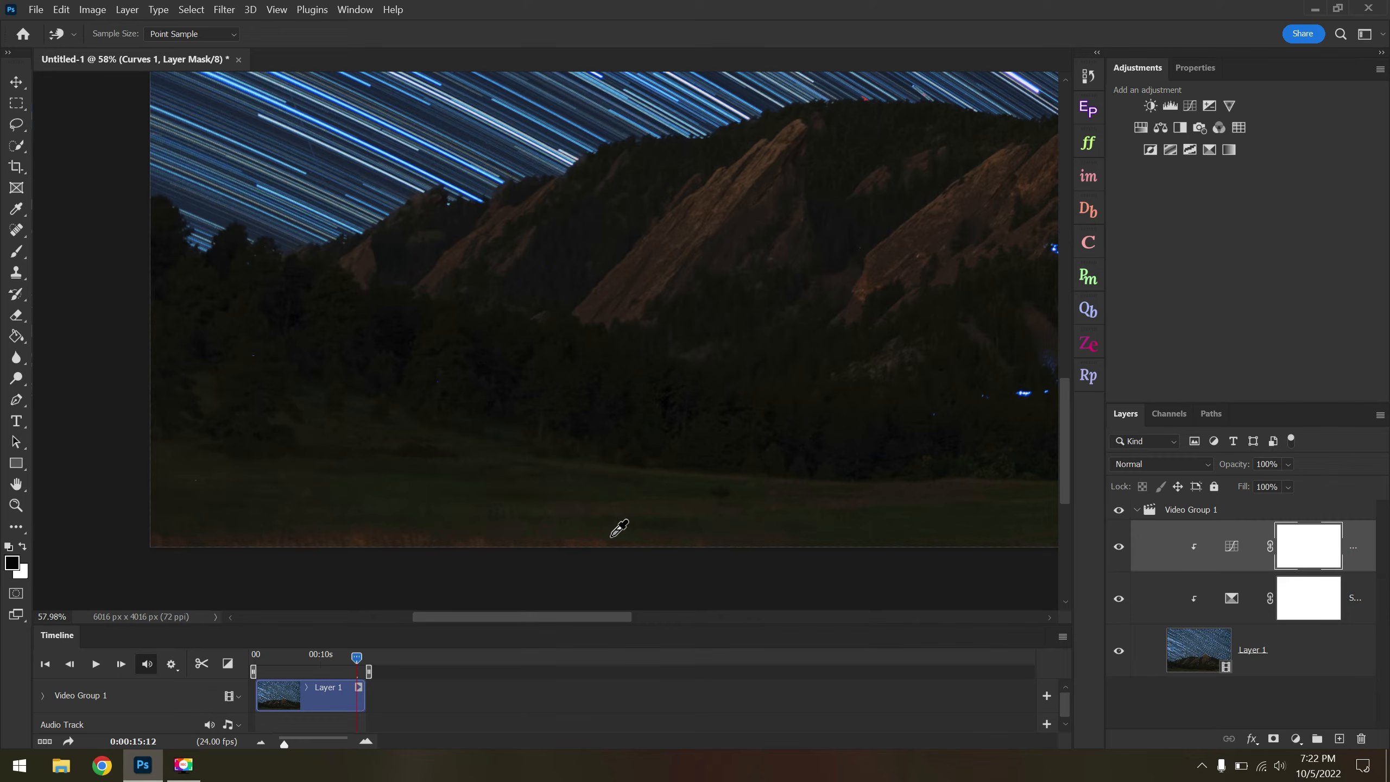
left_click(1209, 149)
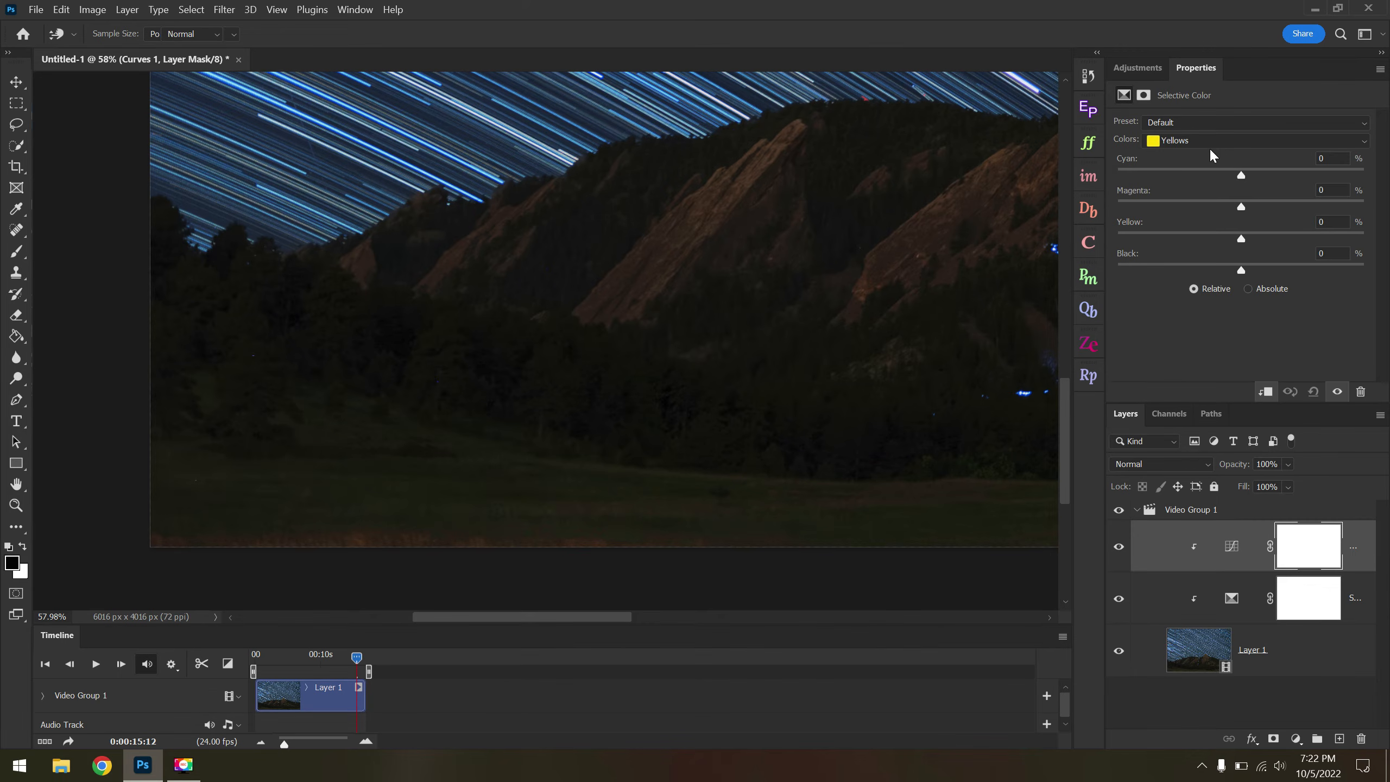
left_click(1215, 141)
left_click(1218, 154)
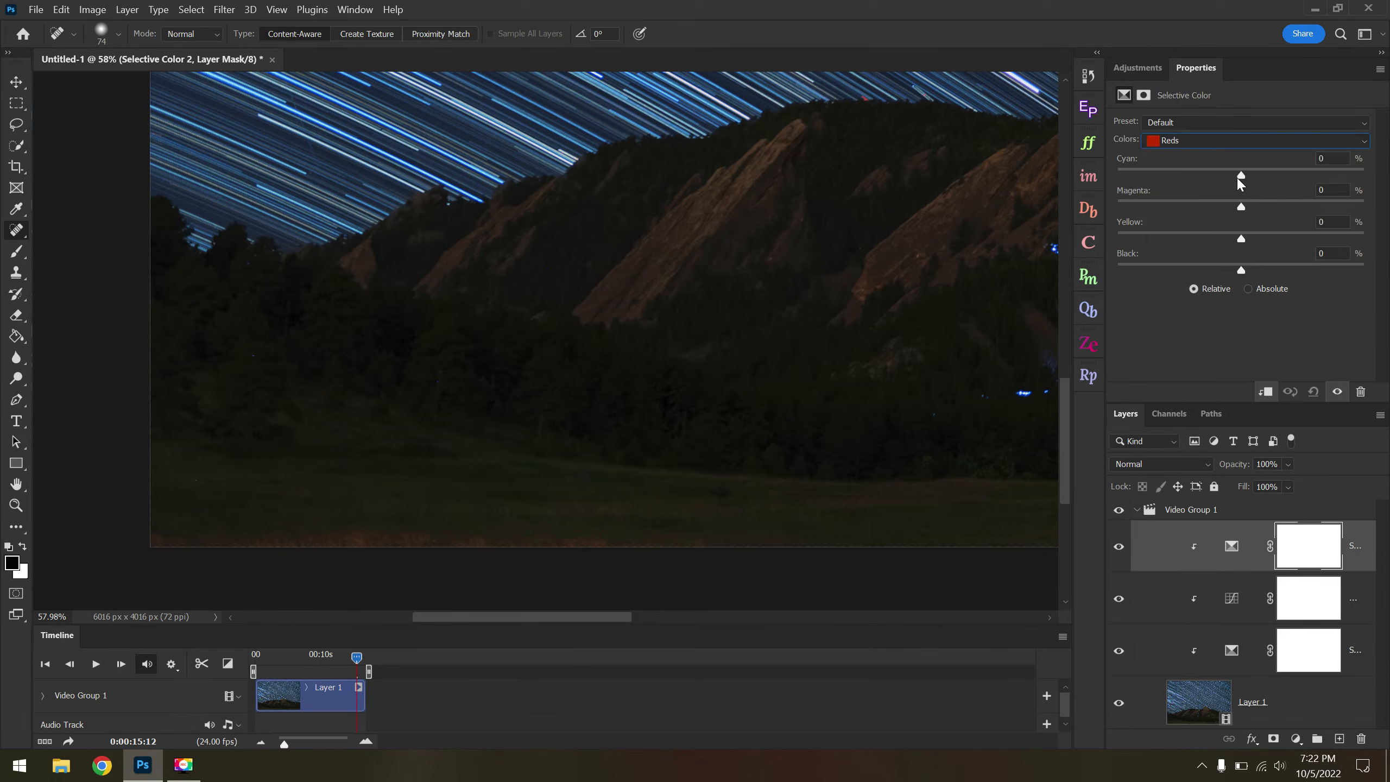
left_click_drag(1238, 180, 1366, 177)
left_click_drag(1219, 245, 1265, 267)
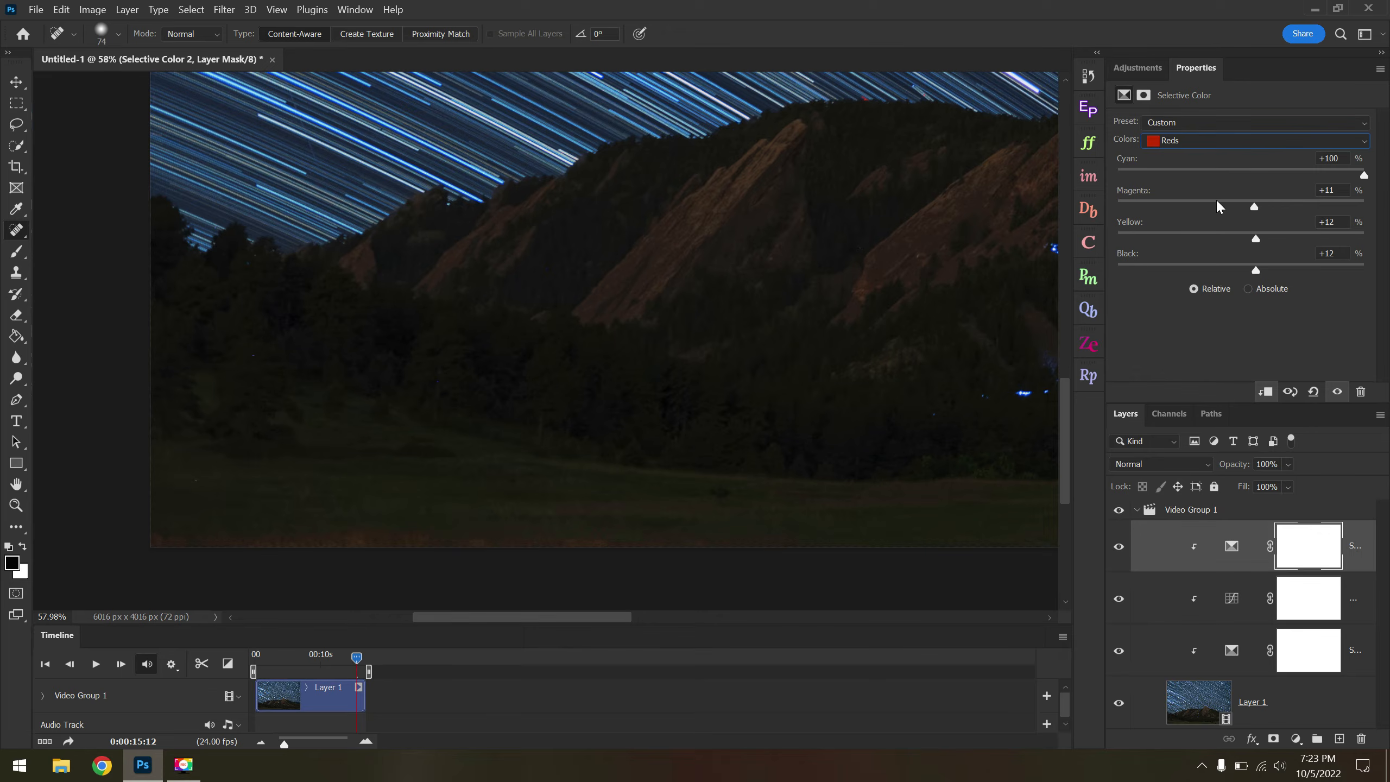
left_click(1230, 141)
left_click(1222, 171)
Add a clipped Hue/Saturation adjustment with the Reds at Hue +25, Saturation -52 and Lightness -33.
left_click(1149, 75)
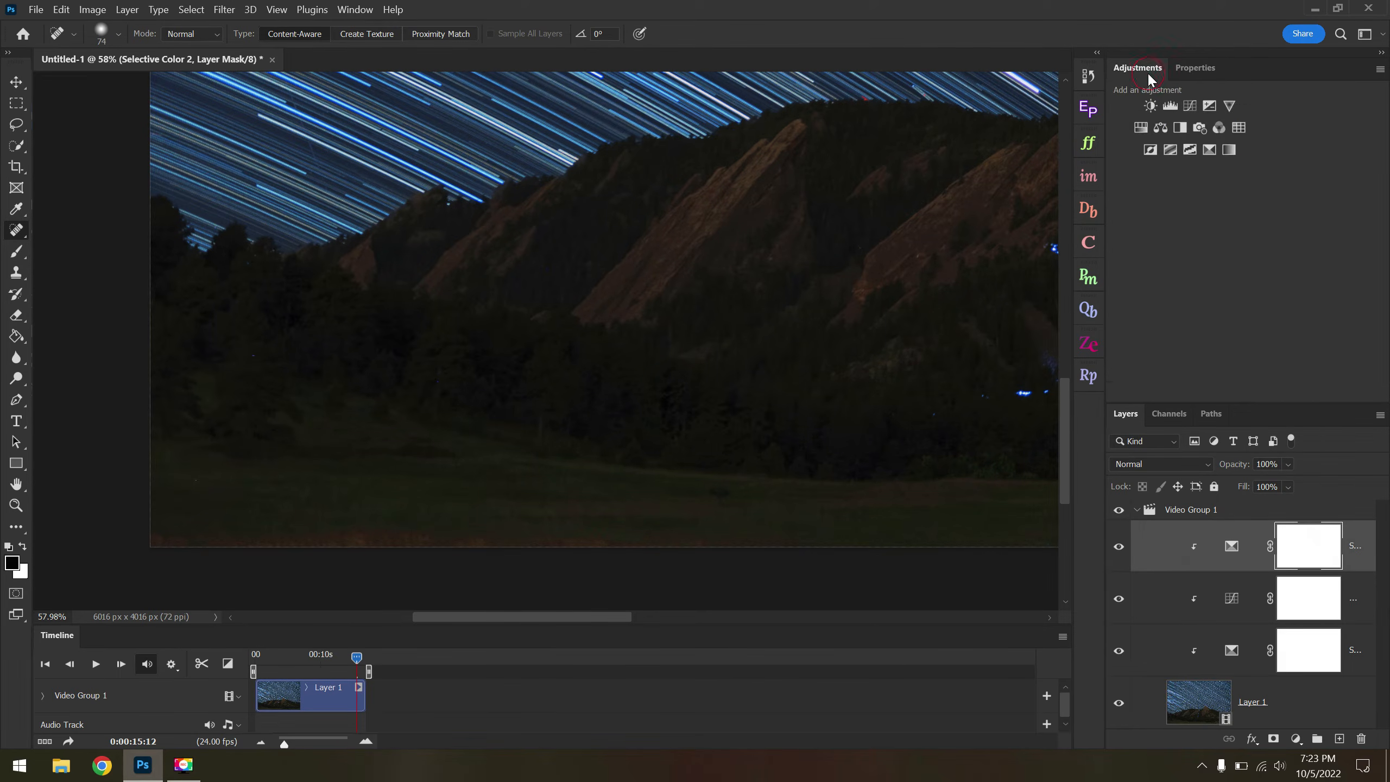
left_click(1140, 128)
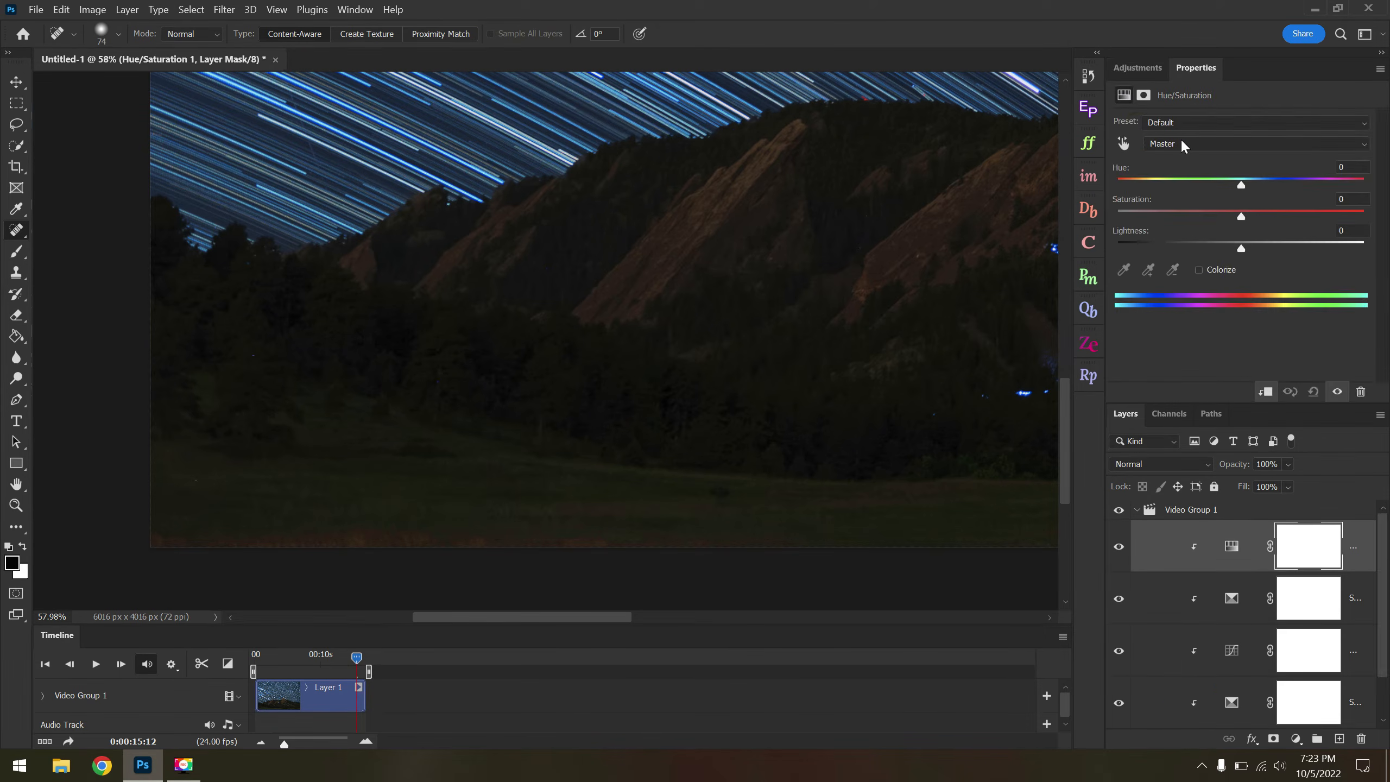
left_click(1180, 140)
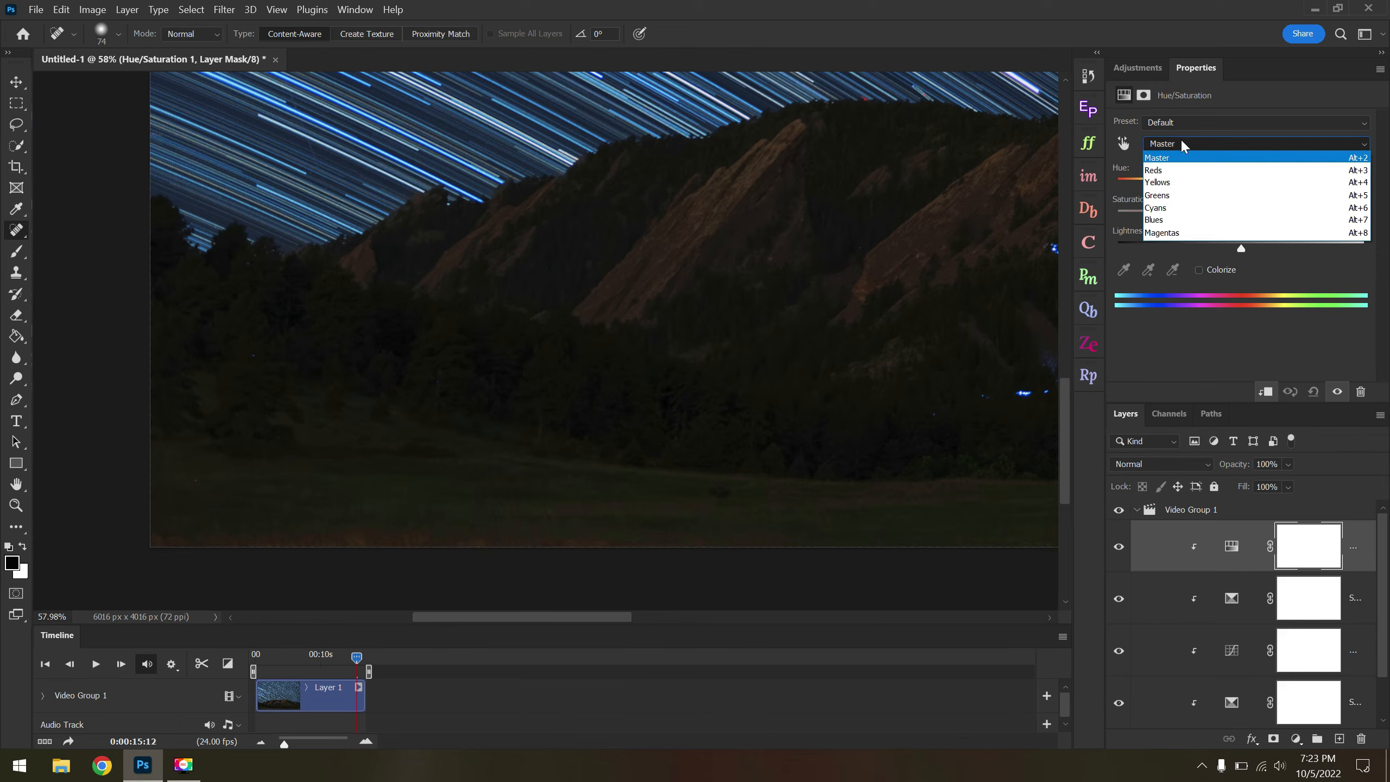
left_click(1169, 171)
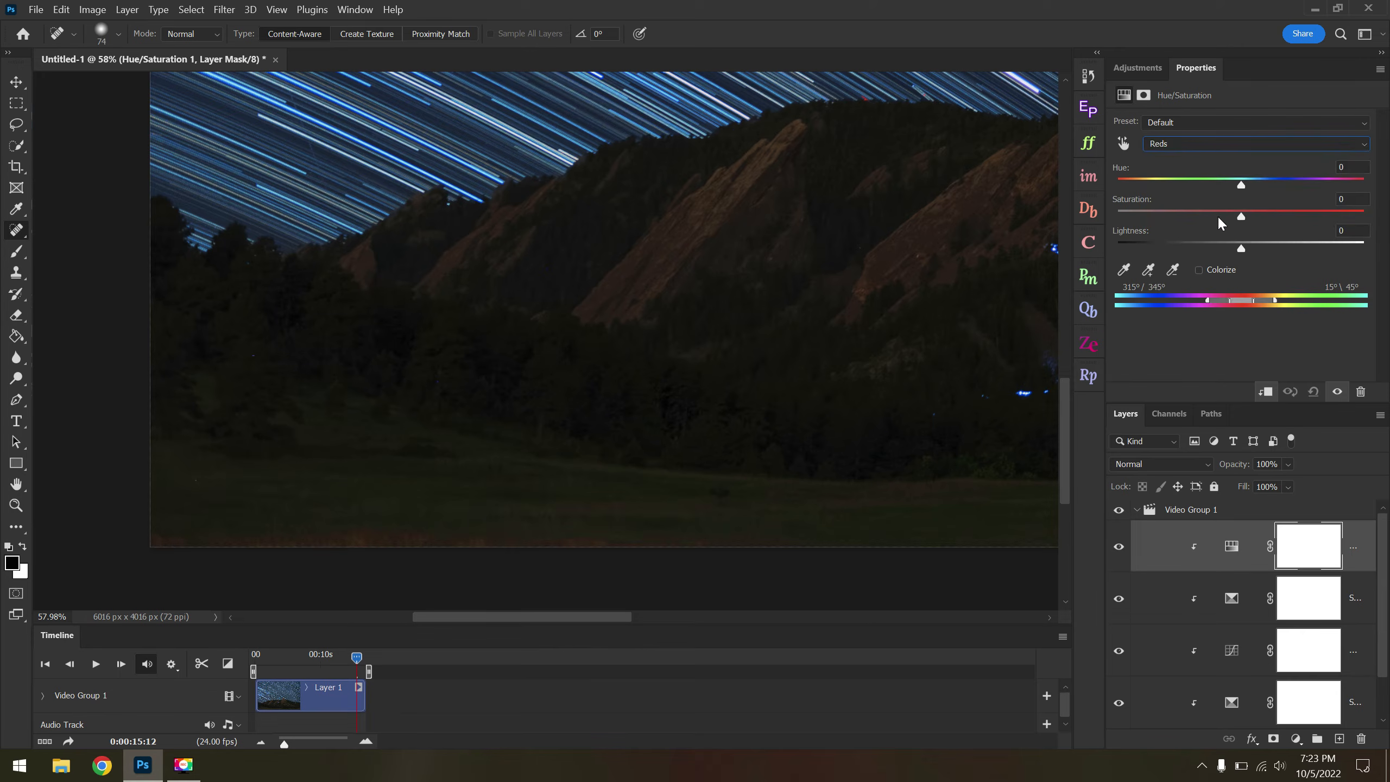
left_click_drag(1239, 217, 1288, 178)
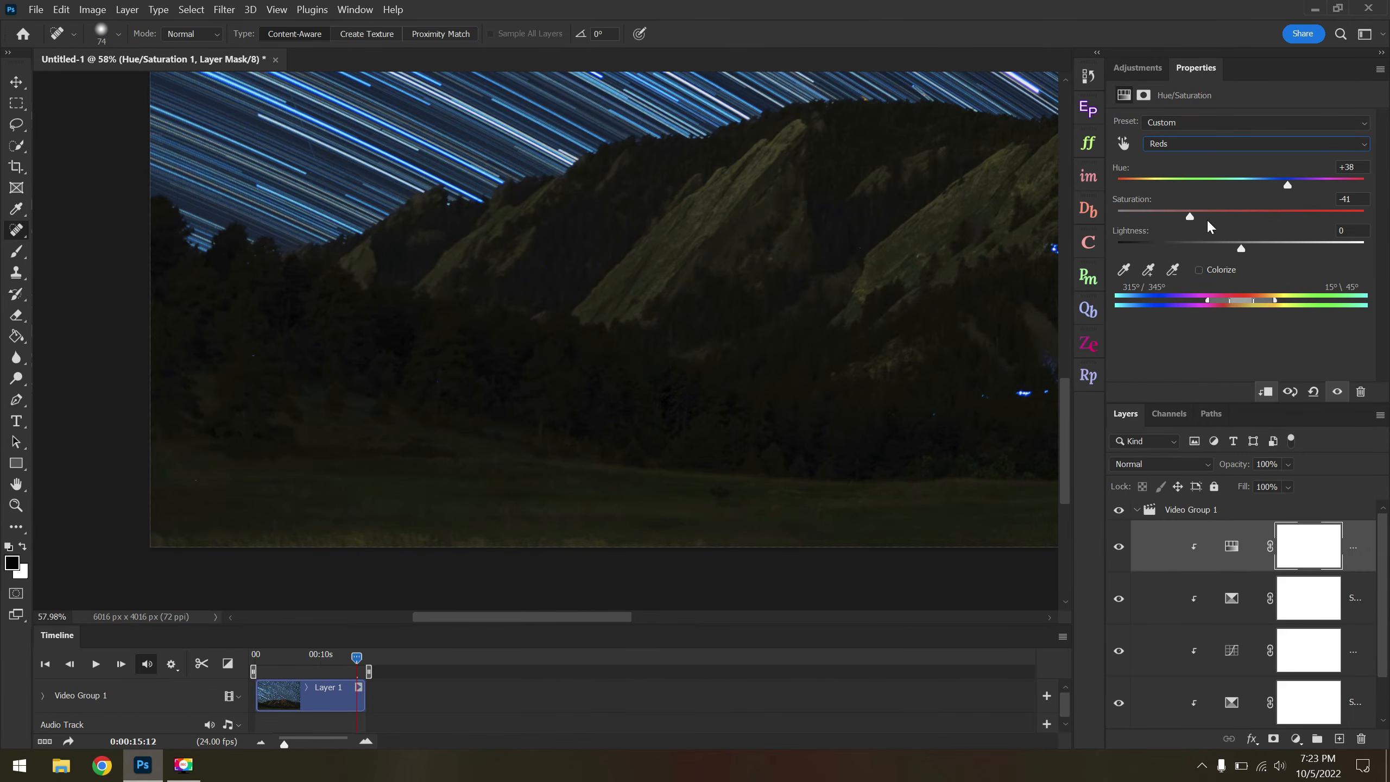
left_click_drag(1253, 247, 1200, 247)
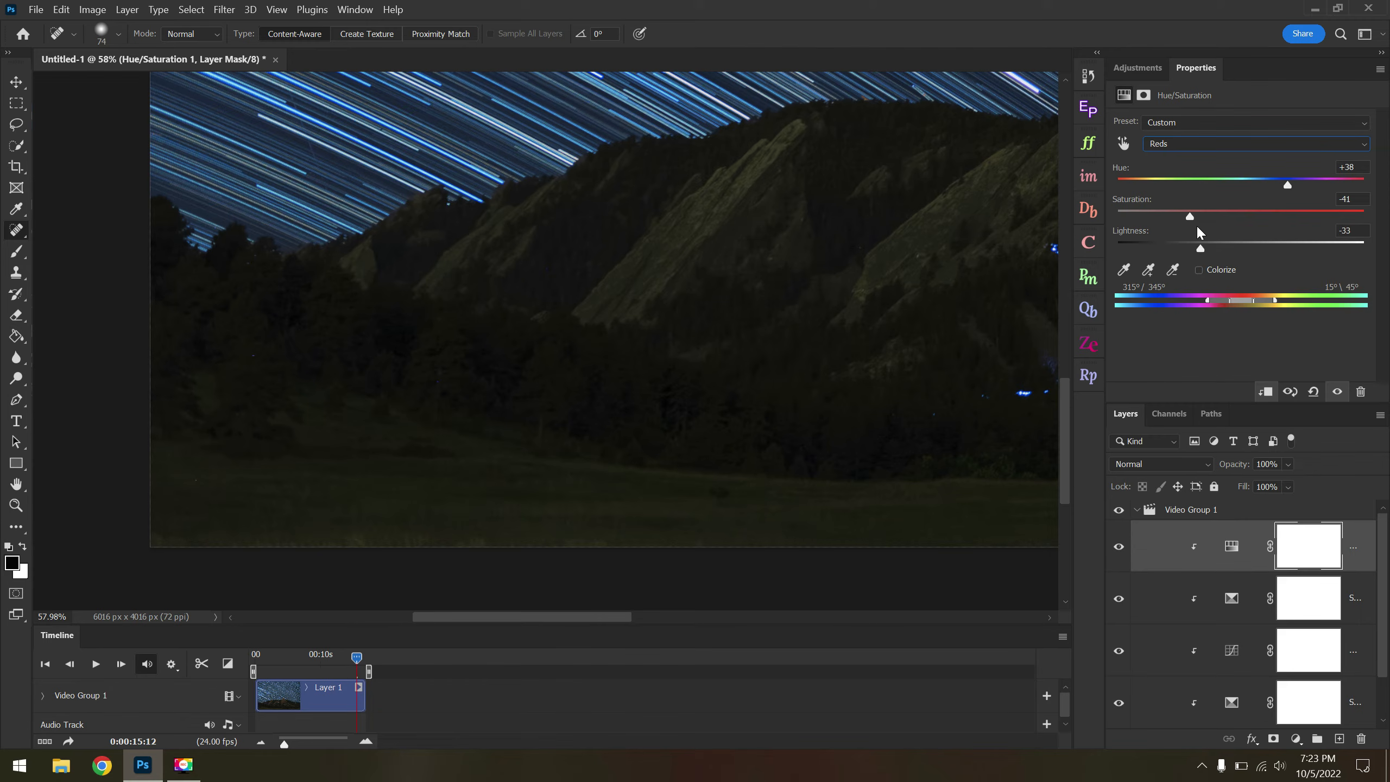
left_click(1262, 178)
Invert the Hue/Saturation mask to black and paint white on it along the bottom edge of the image.
key("ctrl+i")
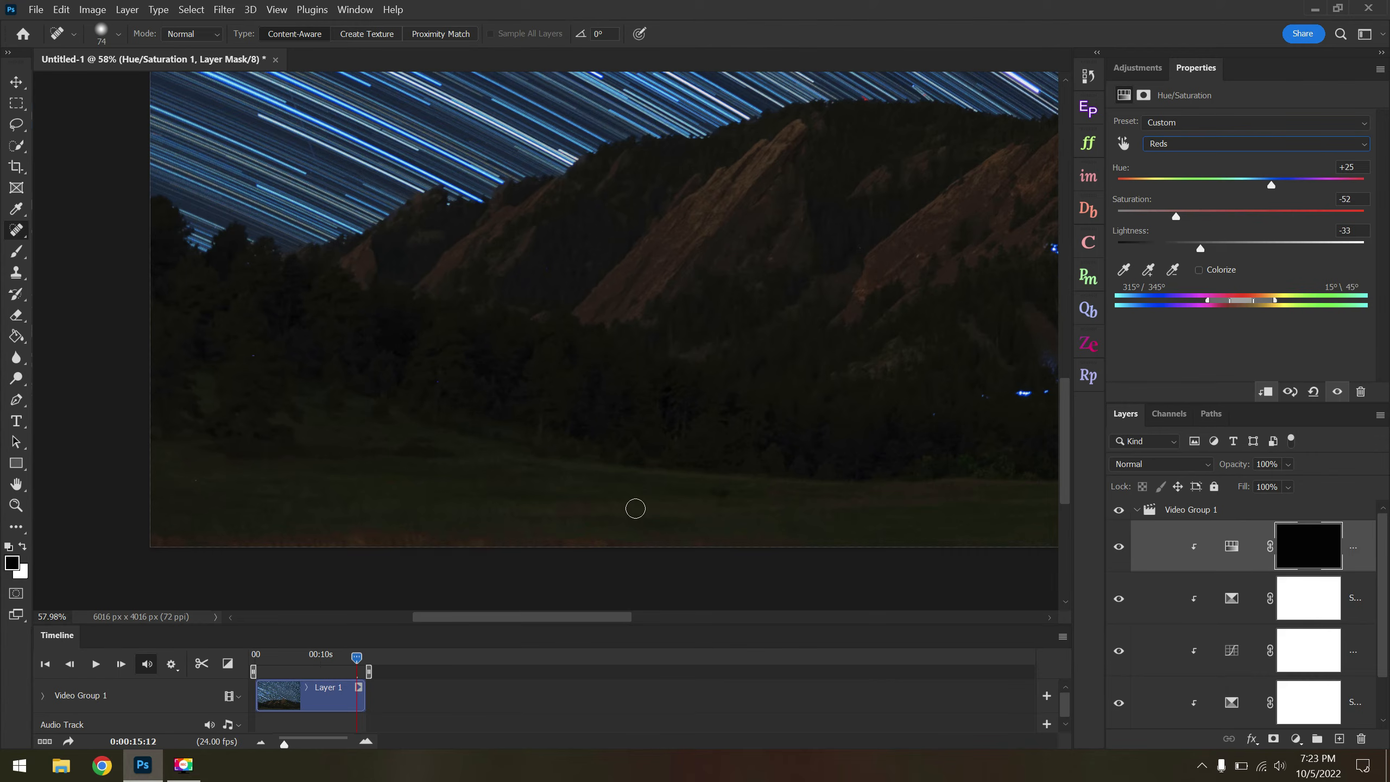
left_click(16, 251)
left_click(22, 547)
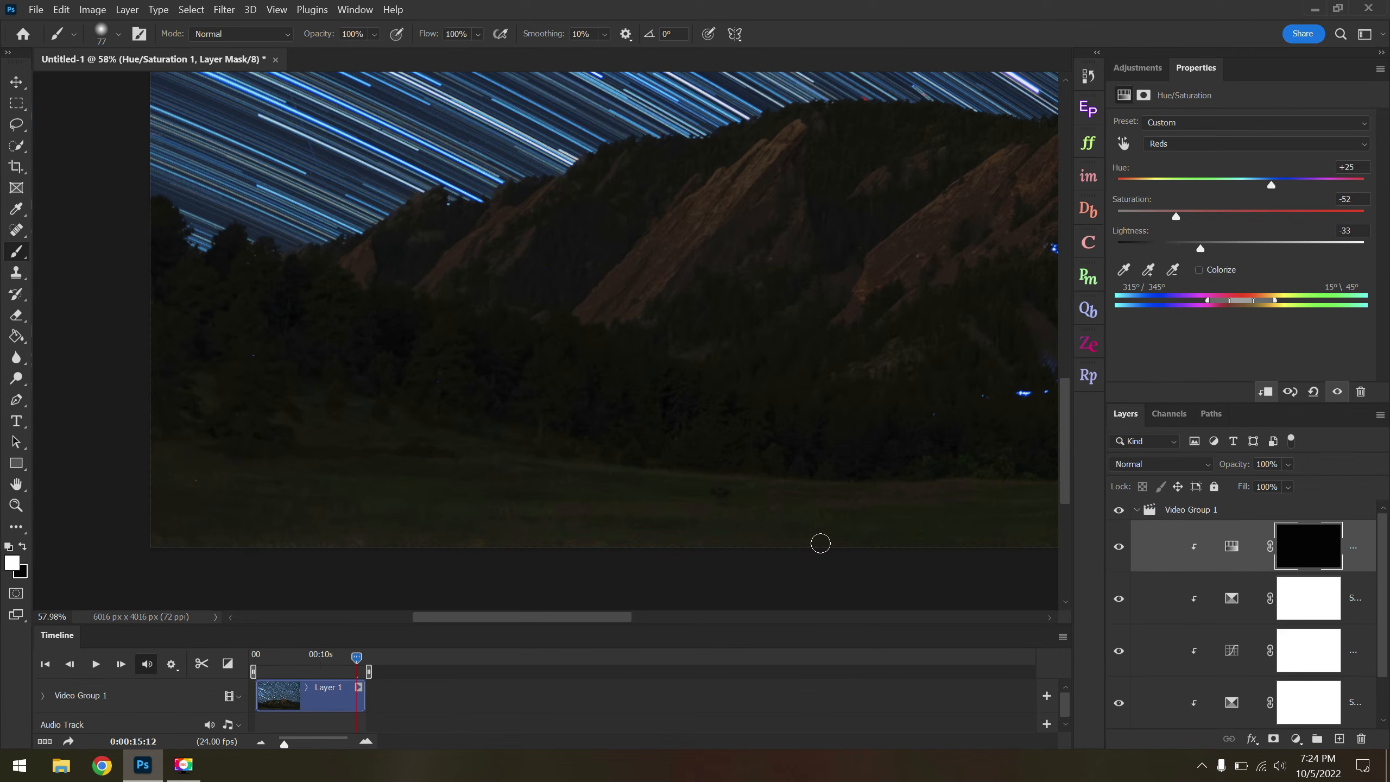
scroll(455, 511, "down", 5)
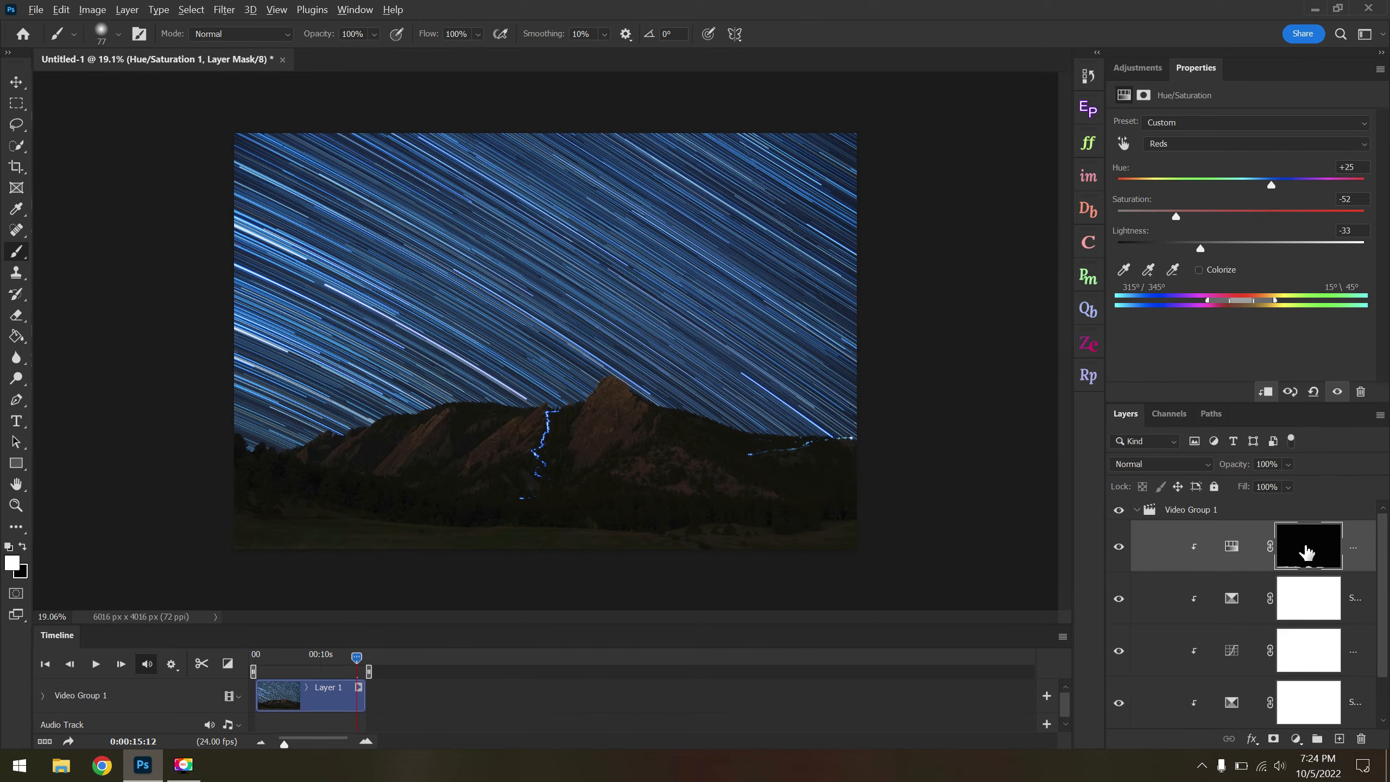
Copy the painted mask onto the second Selective Color layer and compare the image with the two top adjustments hidden and shown.
left_click_drag(1306, 552, 1313, 605)
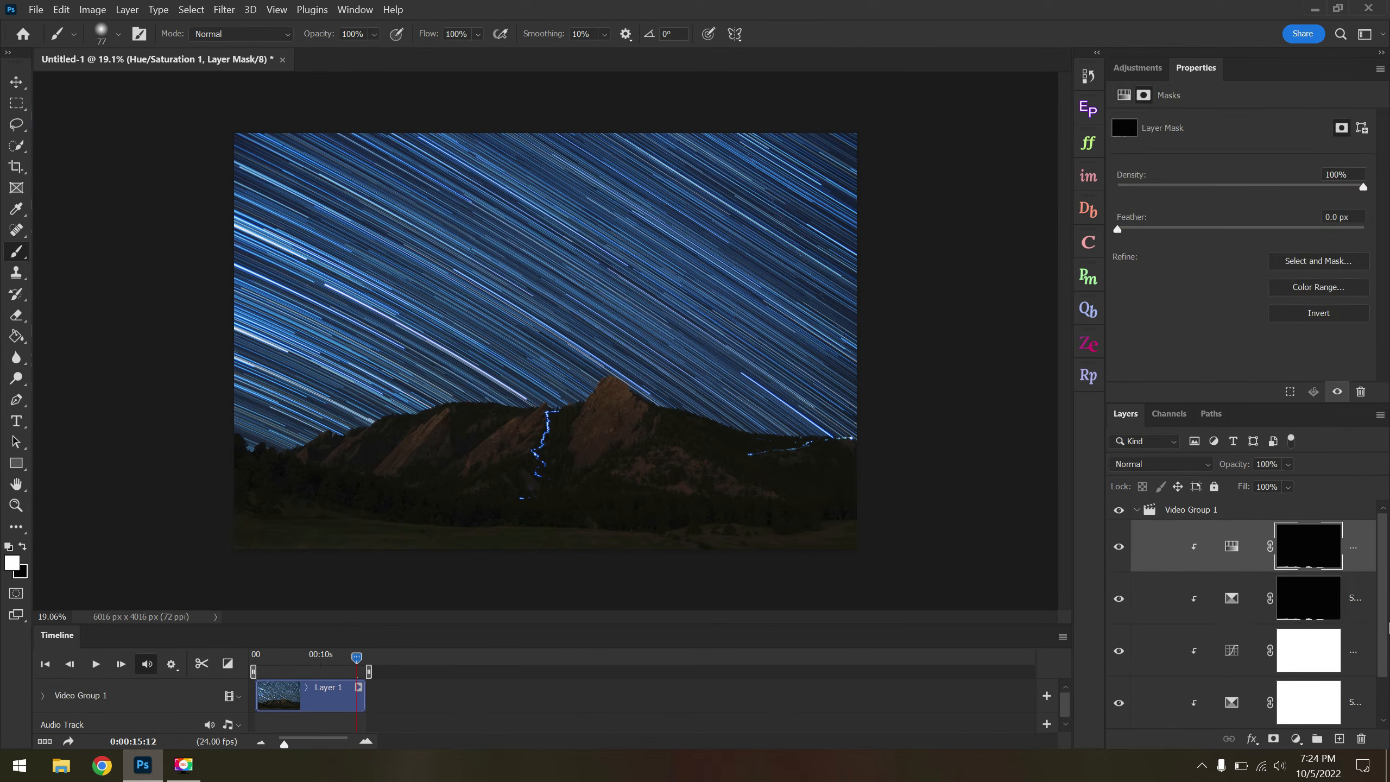
left_click(1353, 599)
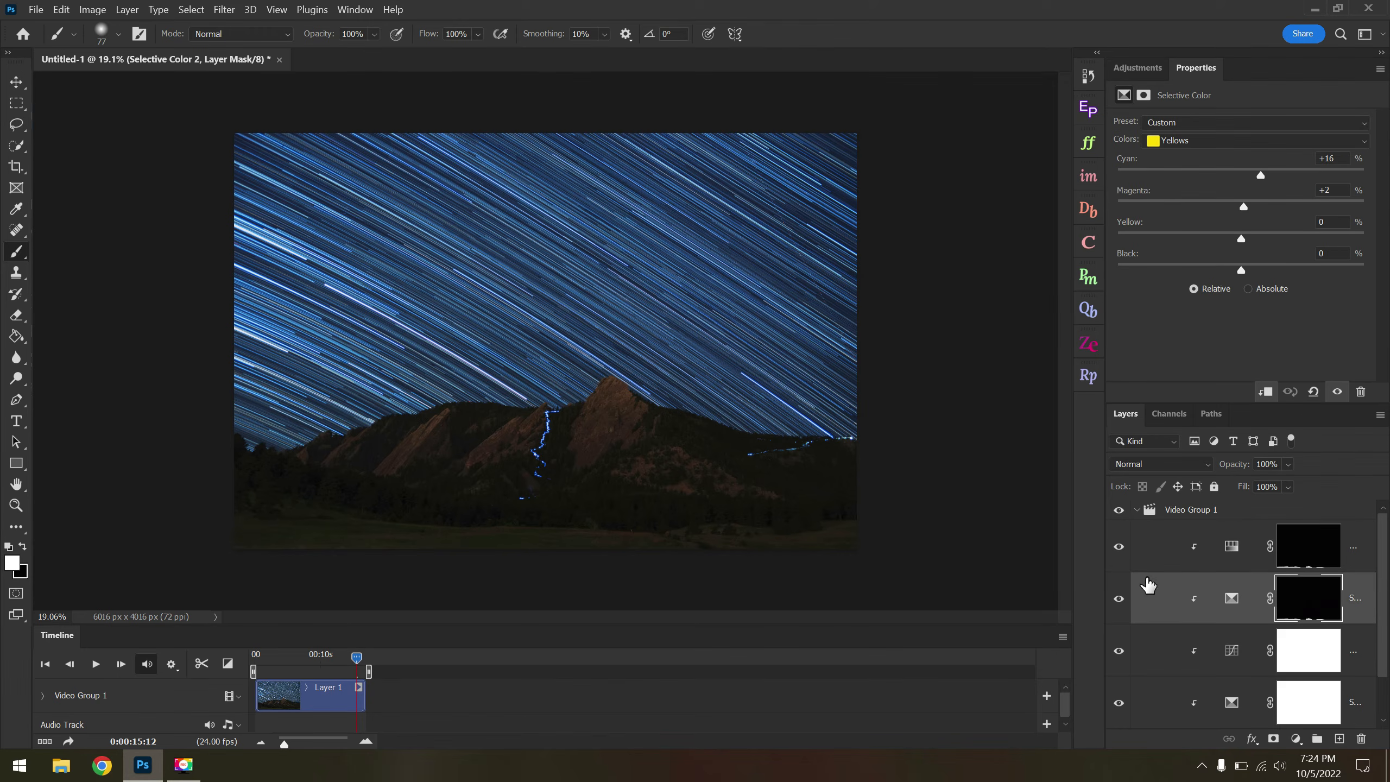
left_click(1118, 546)
left_click(1119, 598)
left_click(1122, 598)
left_click(1126, 559)
left_click(1233, 555)
key("ctrl+plus")
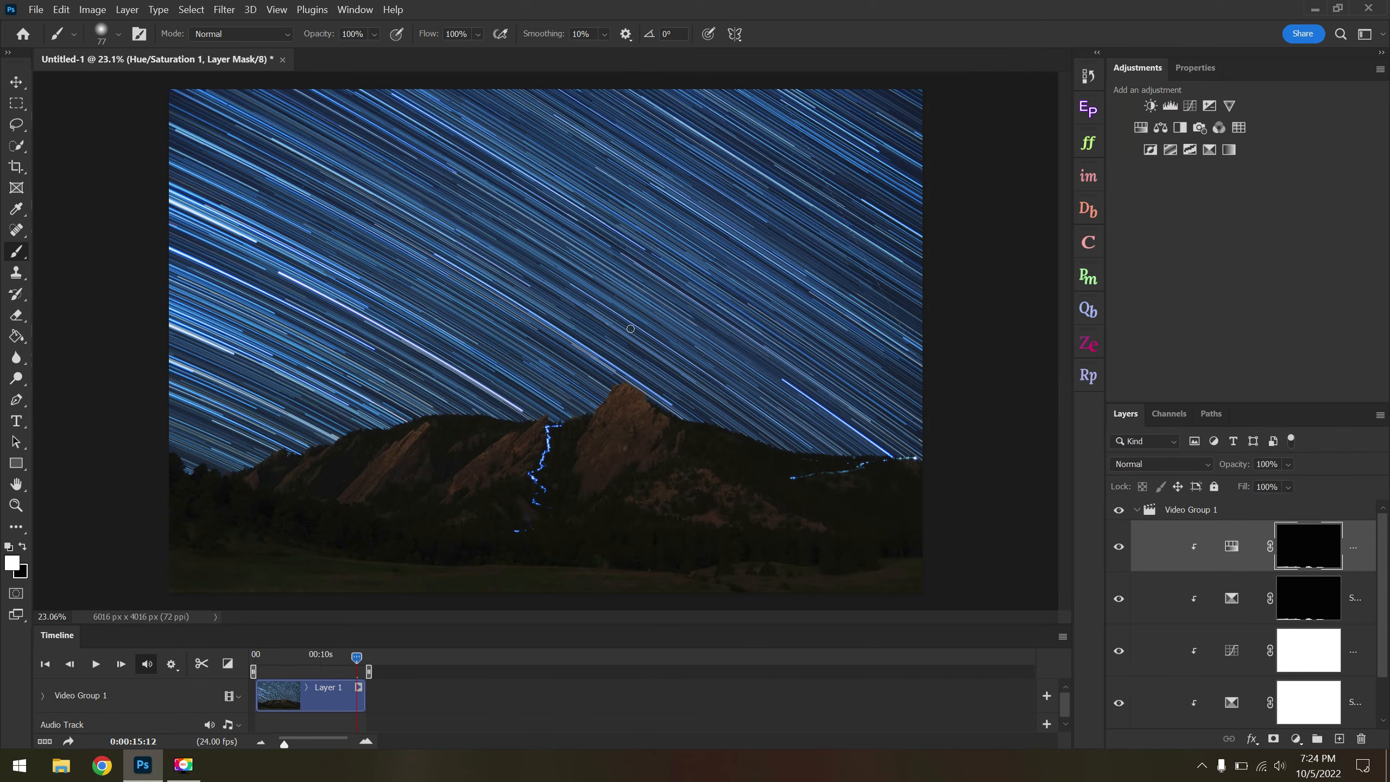
Scrub the timeline back to 0:00:13:19 and look through the available filters.
mouse_move(356, 659)
left_mouse_down()
mouse_move(265, 661)
mouse_move(361, 667)
left_mouse_up()
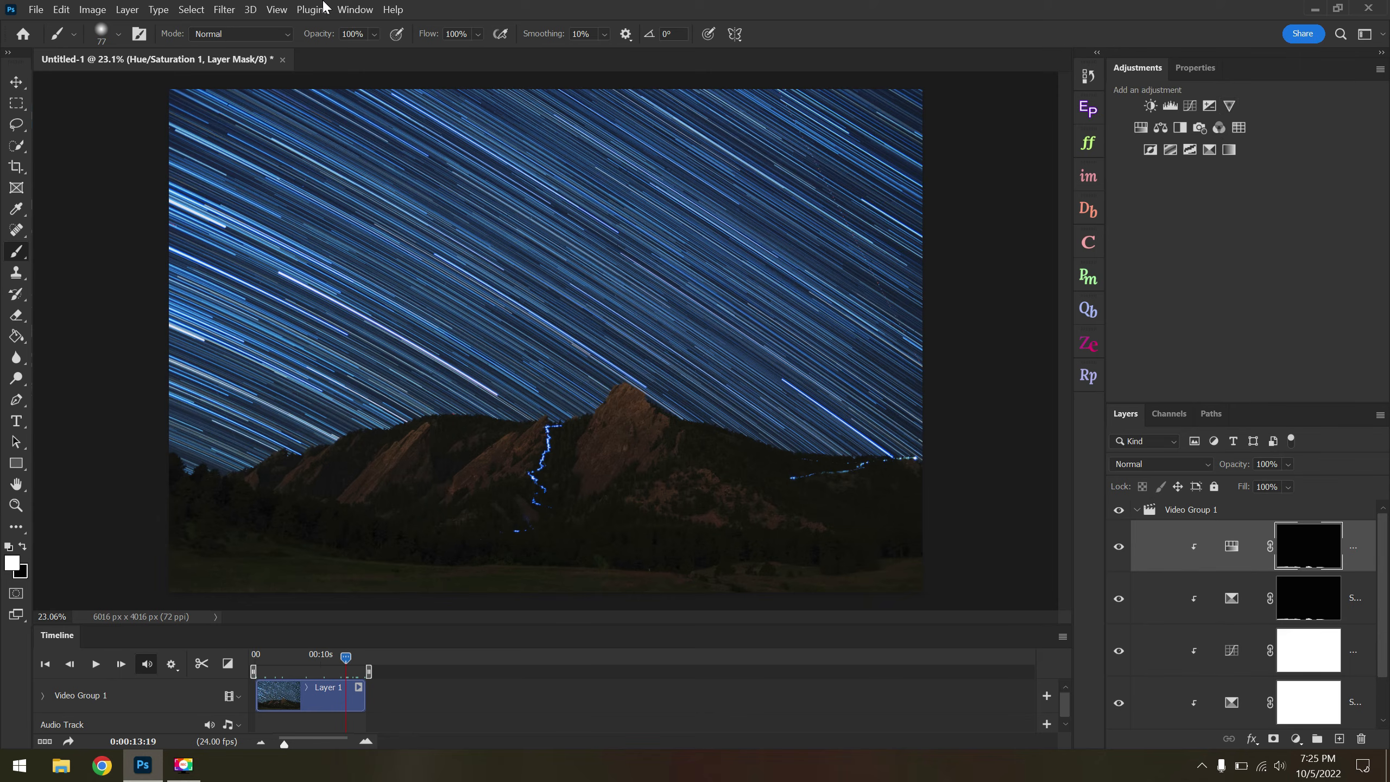
left_click(229, 7)
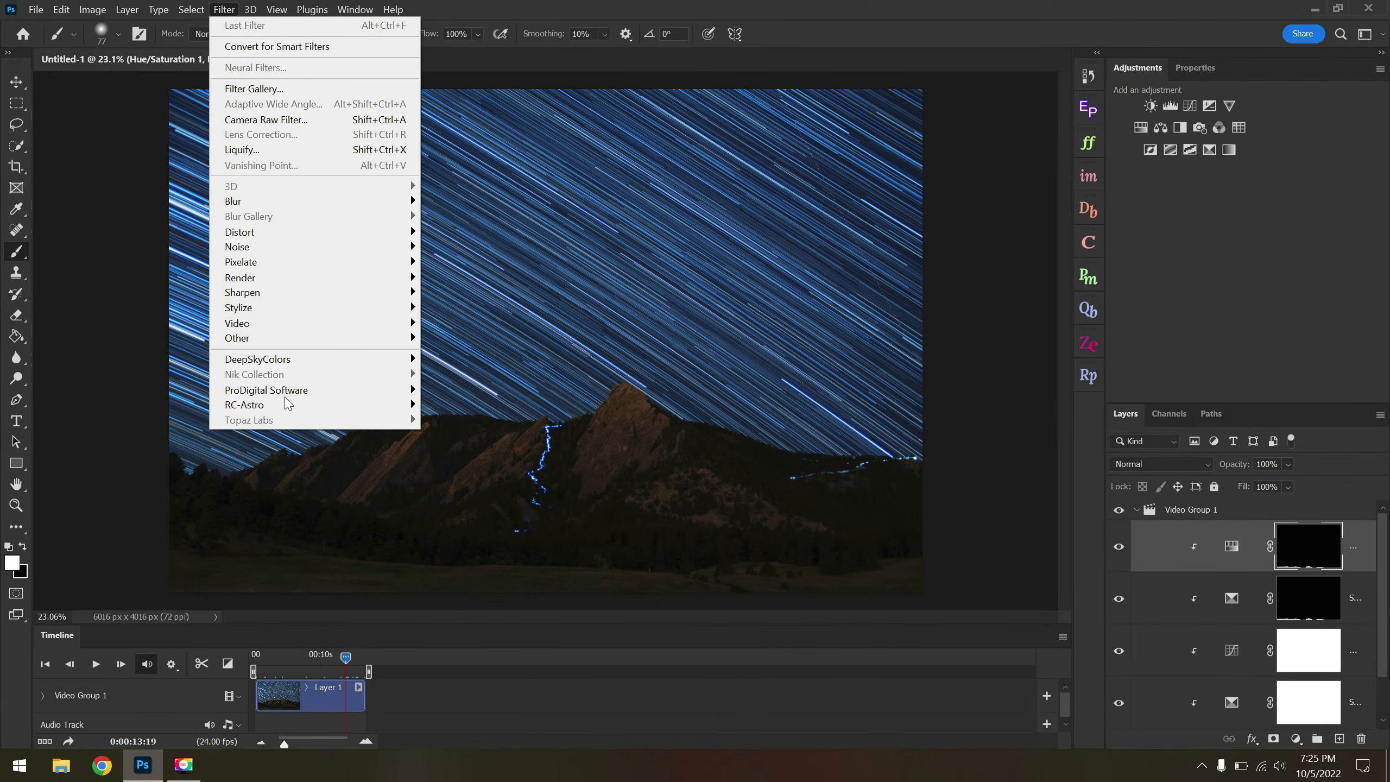
mouse_move(271, 364)
mouse_move(273, 338)
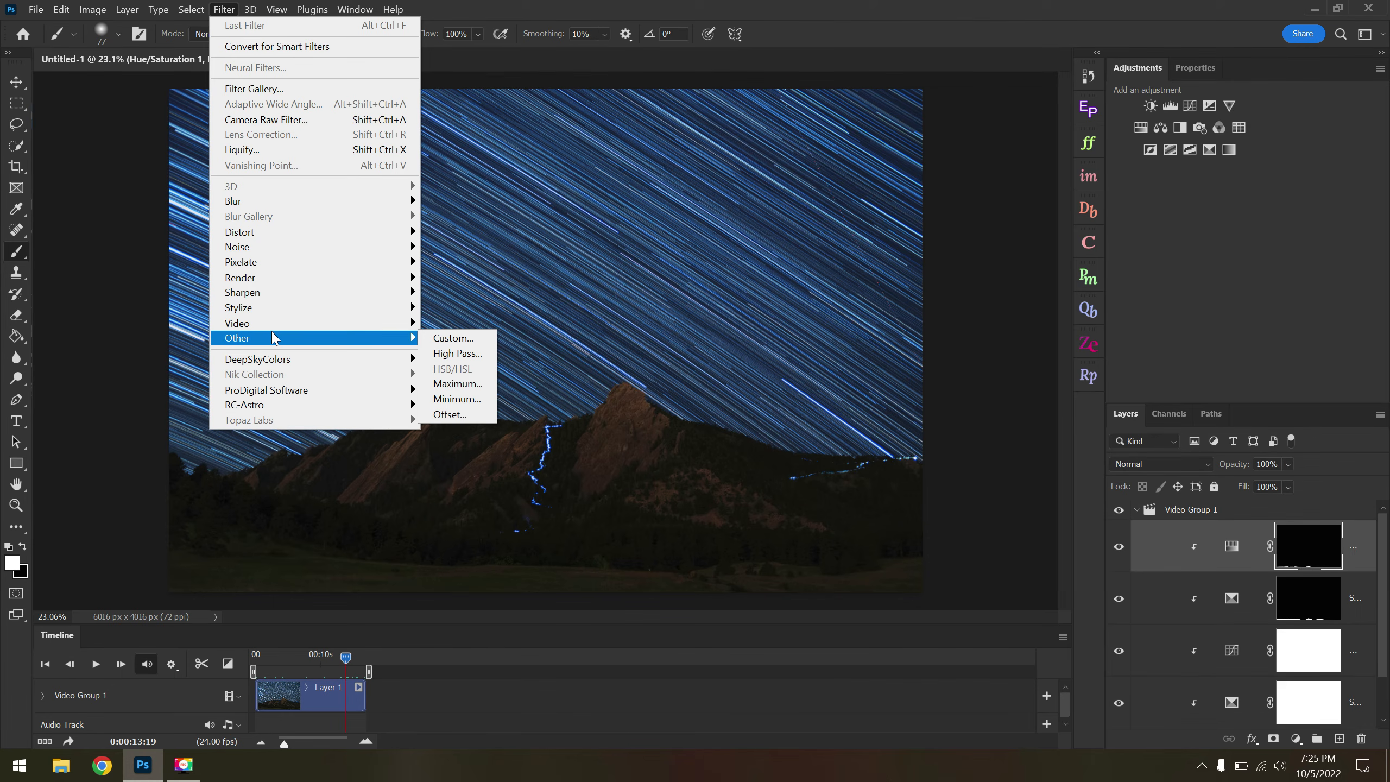
left_click(406, 466)
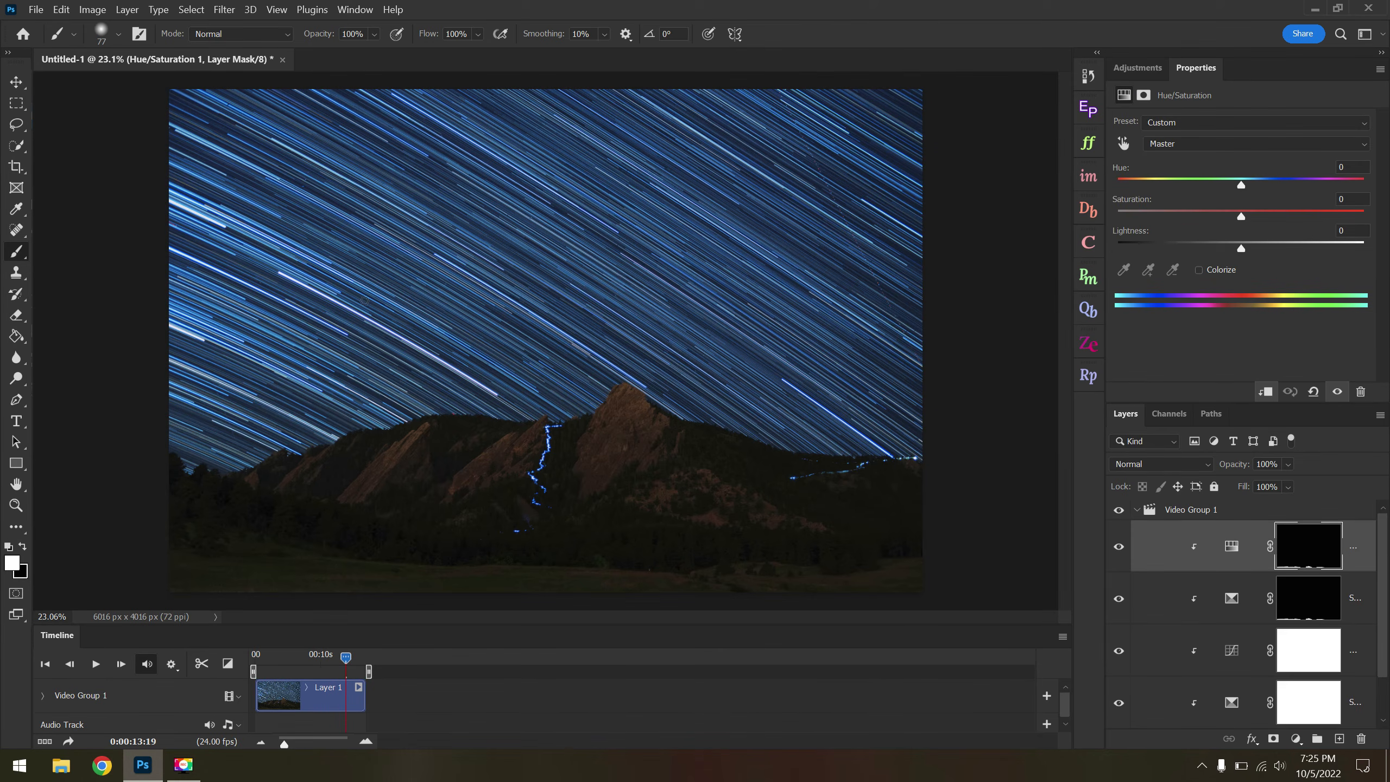
left_click(36, 10)
mouse_move(127, 251)
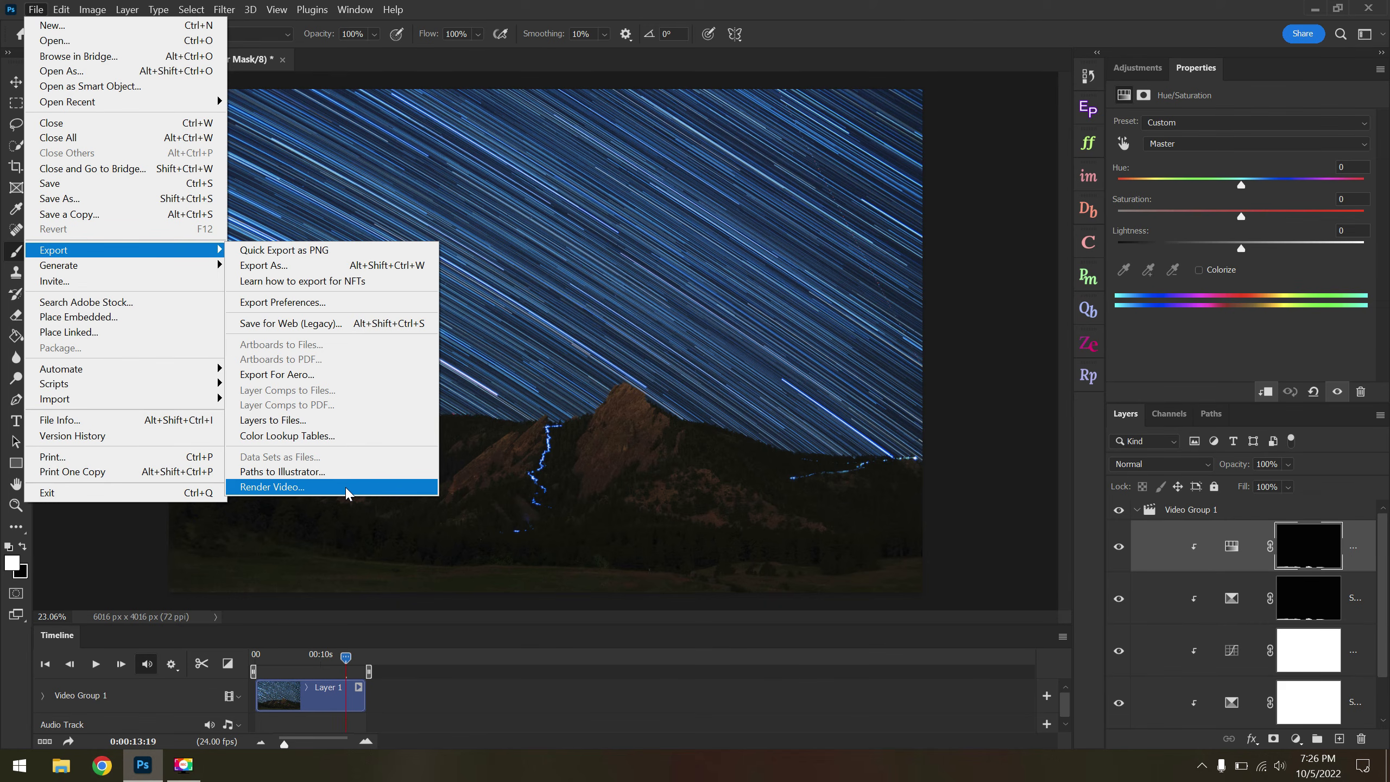
left_click(346, 488)
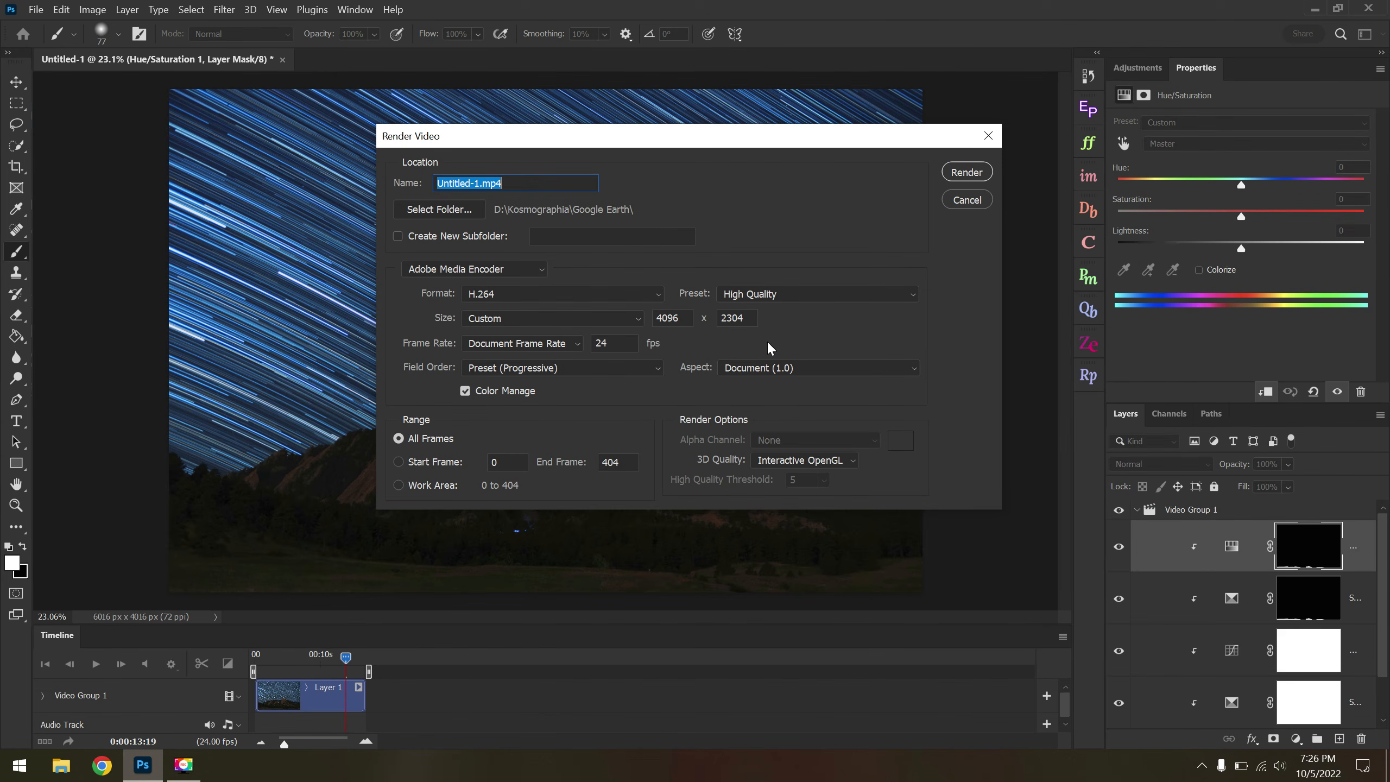
left_click(967, 200)
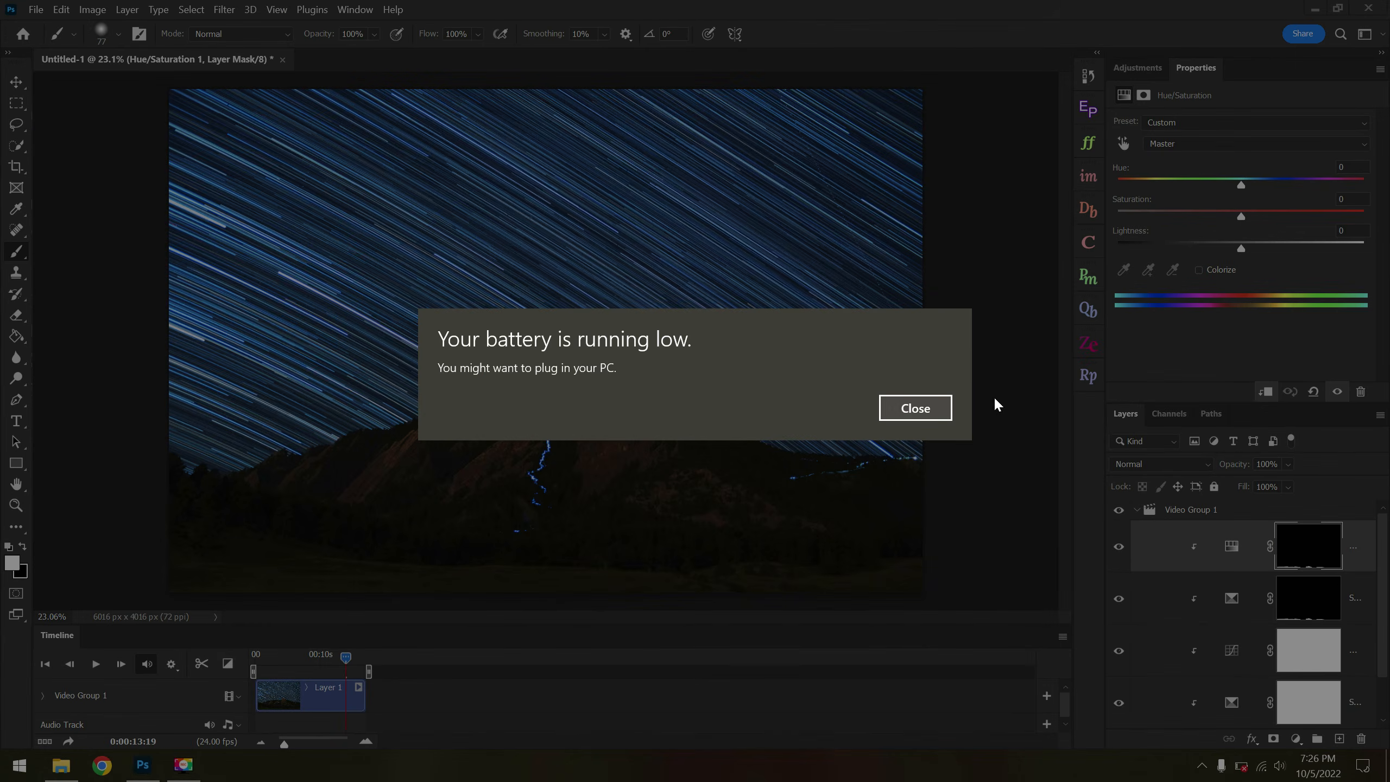
left_click(918, 407)
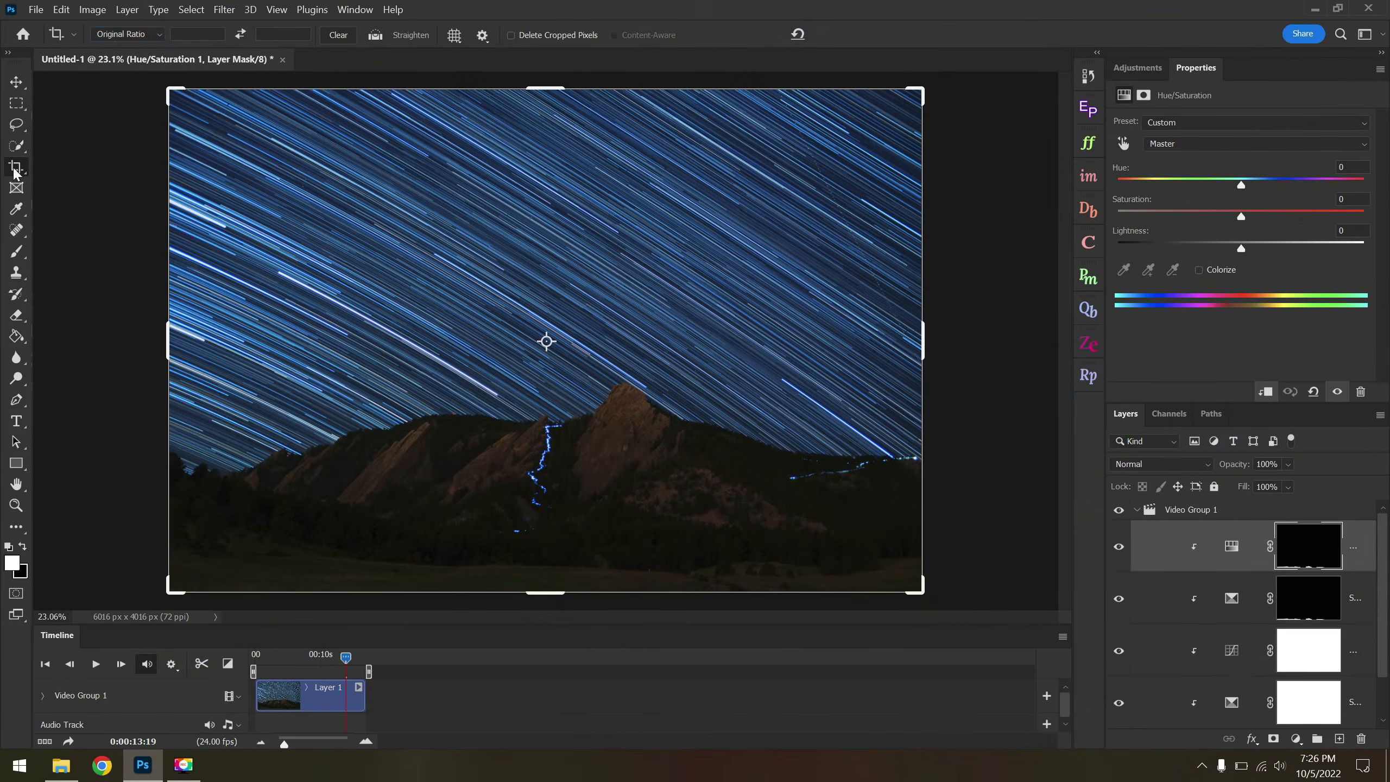
Crop the image to 16:9, keeping the whole foreground and trimming only the upper part of the sky.
left_click(123, 38)
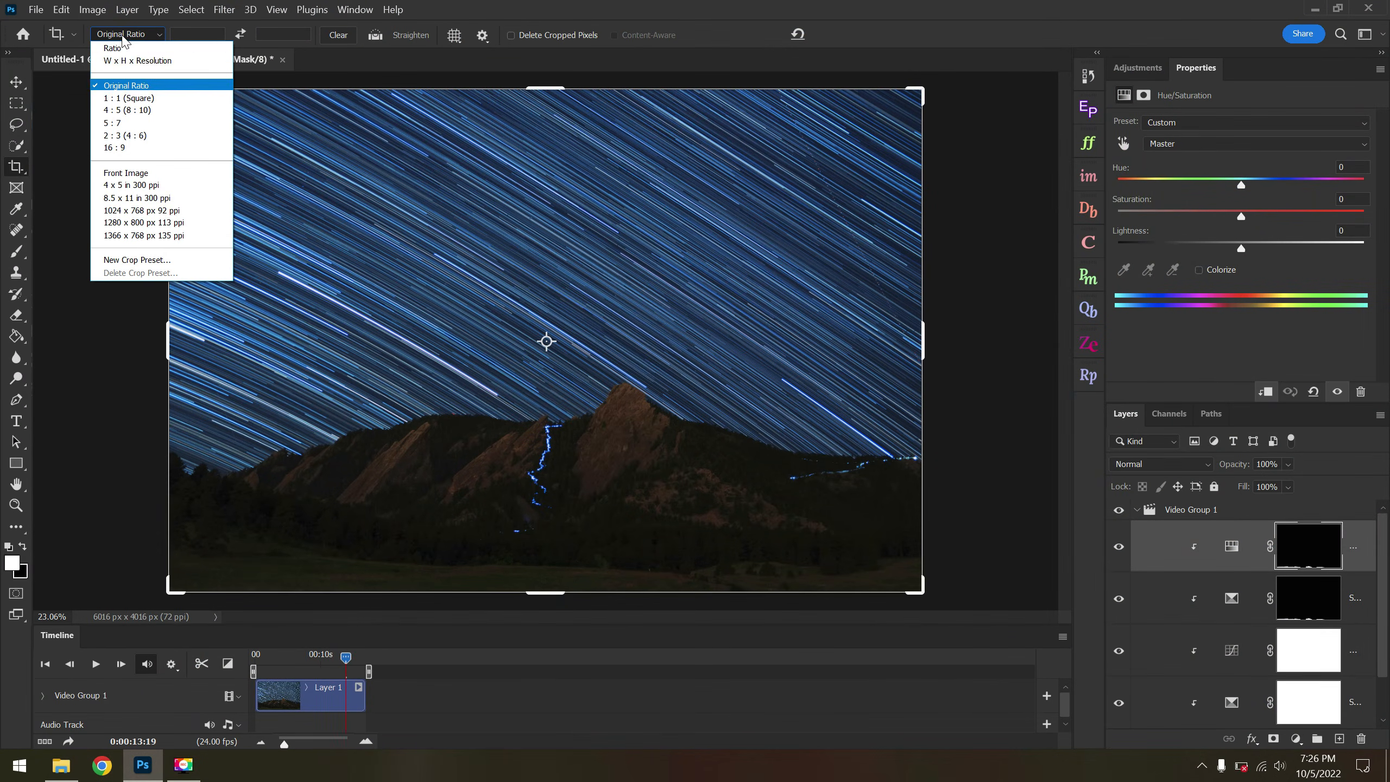
left_click(123, 148)
left_click_drag(621, 388, 616, 355)
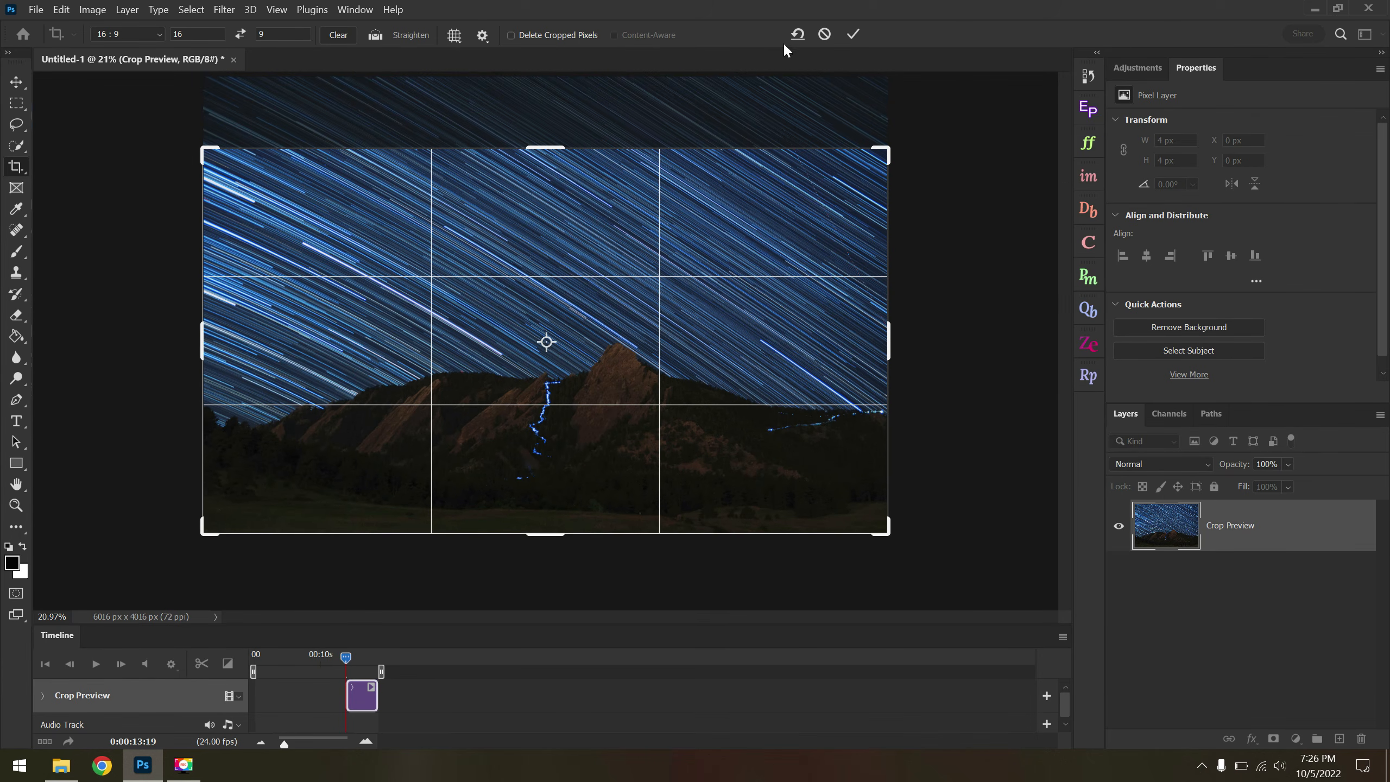
left_click(853, 34)
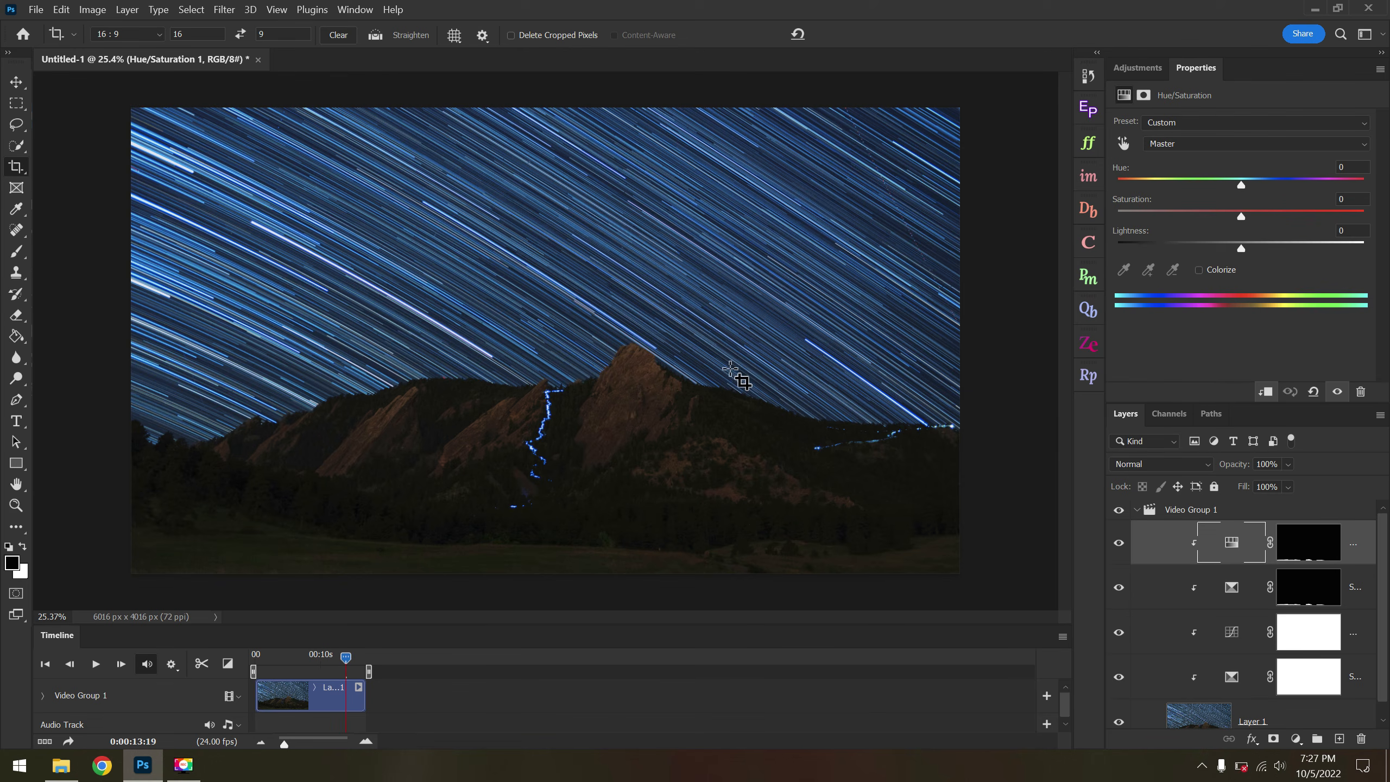
Open the Render Video settings and set a custom output size of 3840 x 2160, keeping H.264 and High Quality.
left_click(38, 12)
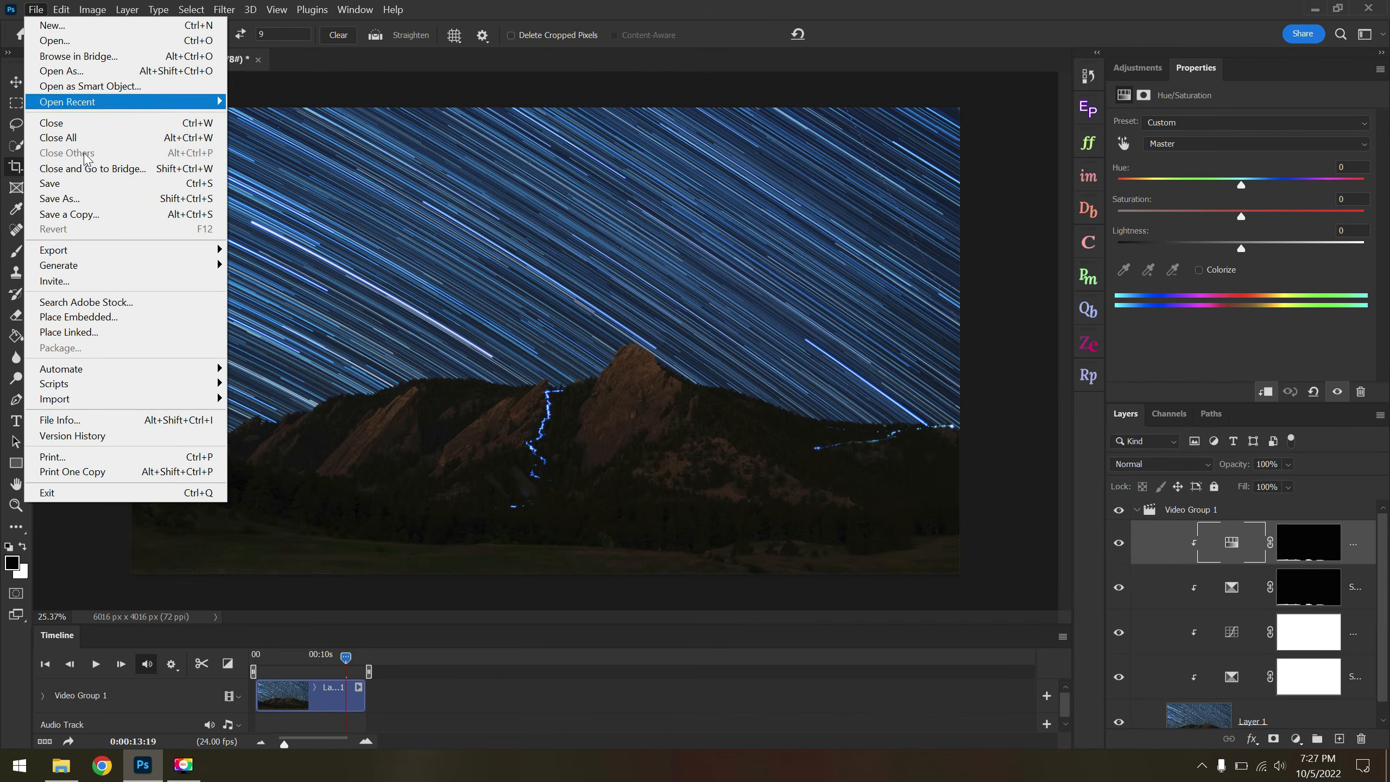
mouse_move(125, 253)
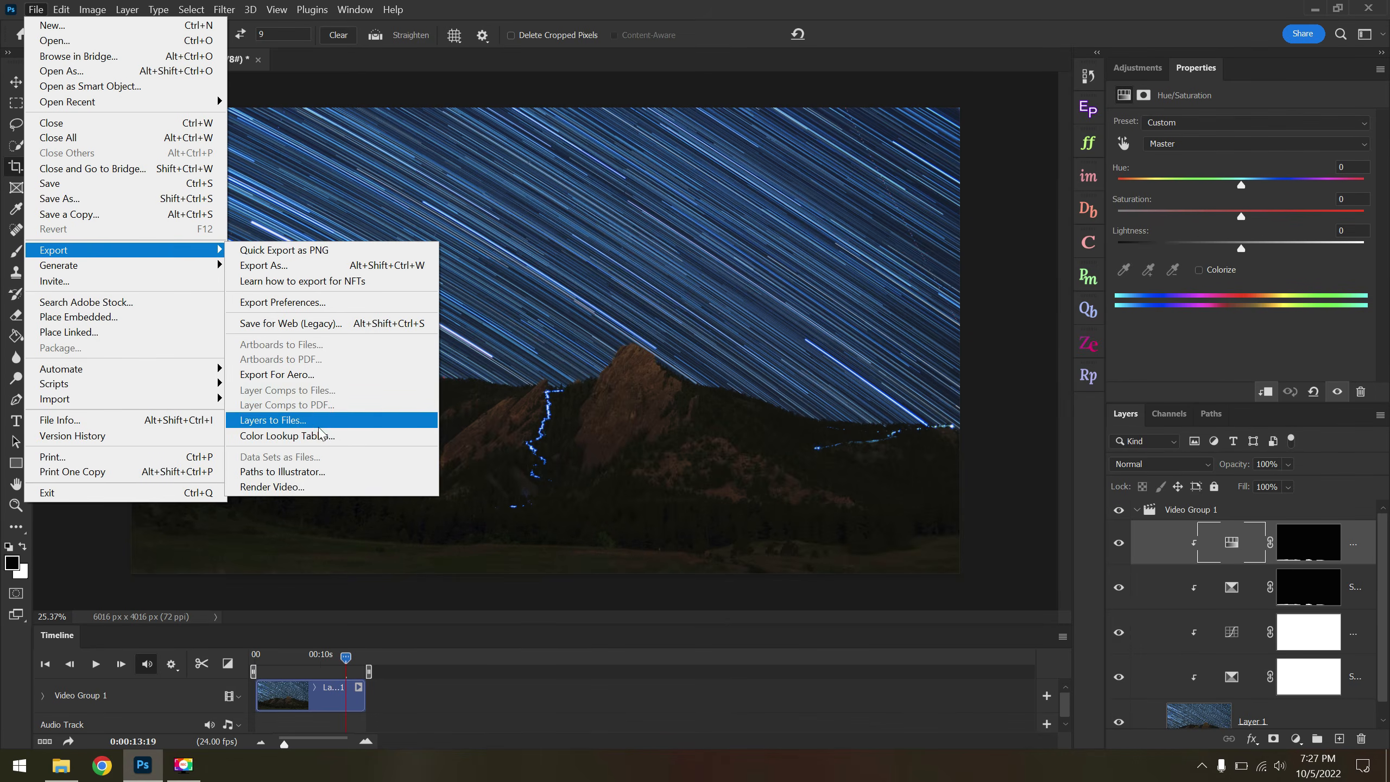
left_click(272, 487)
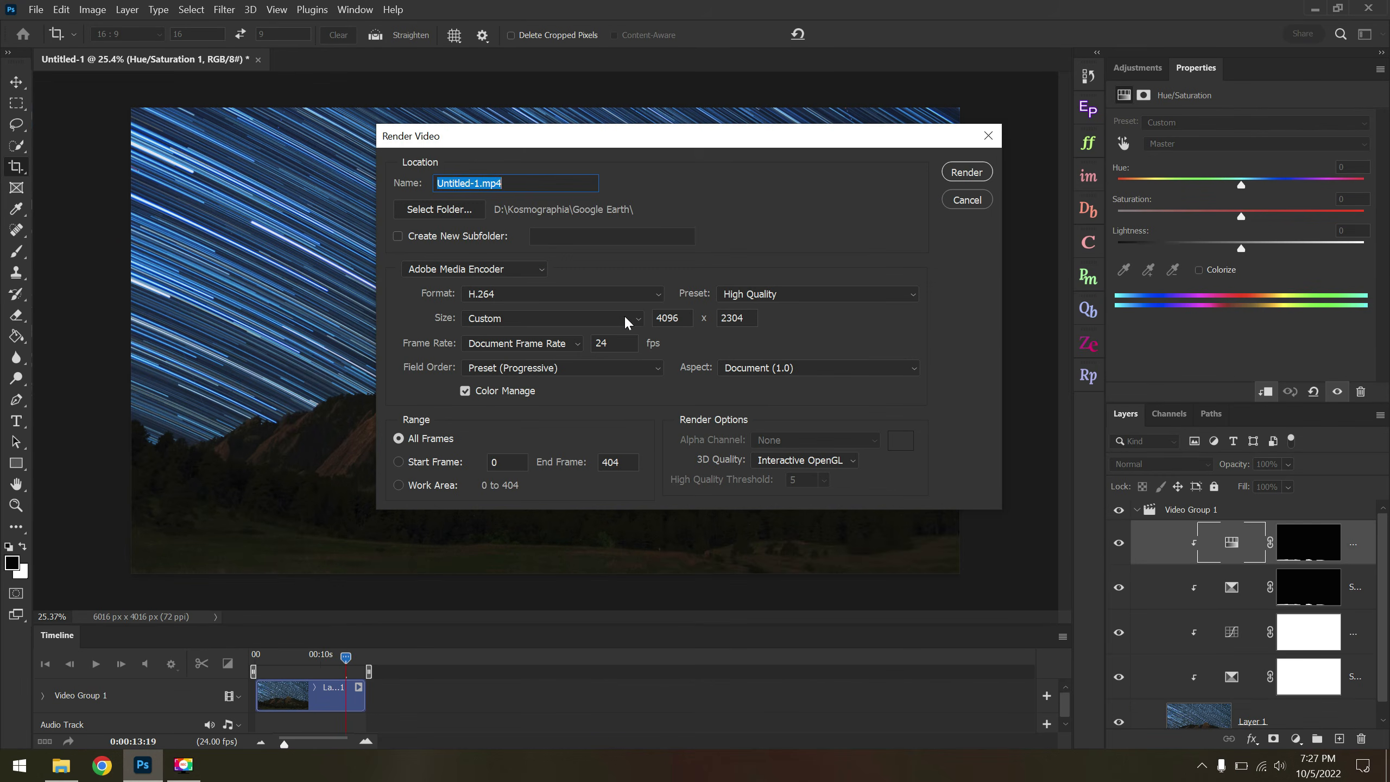
left_click(777, 295)
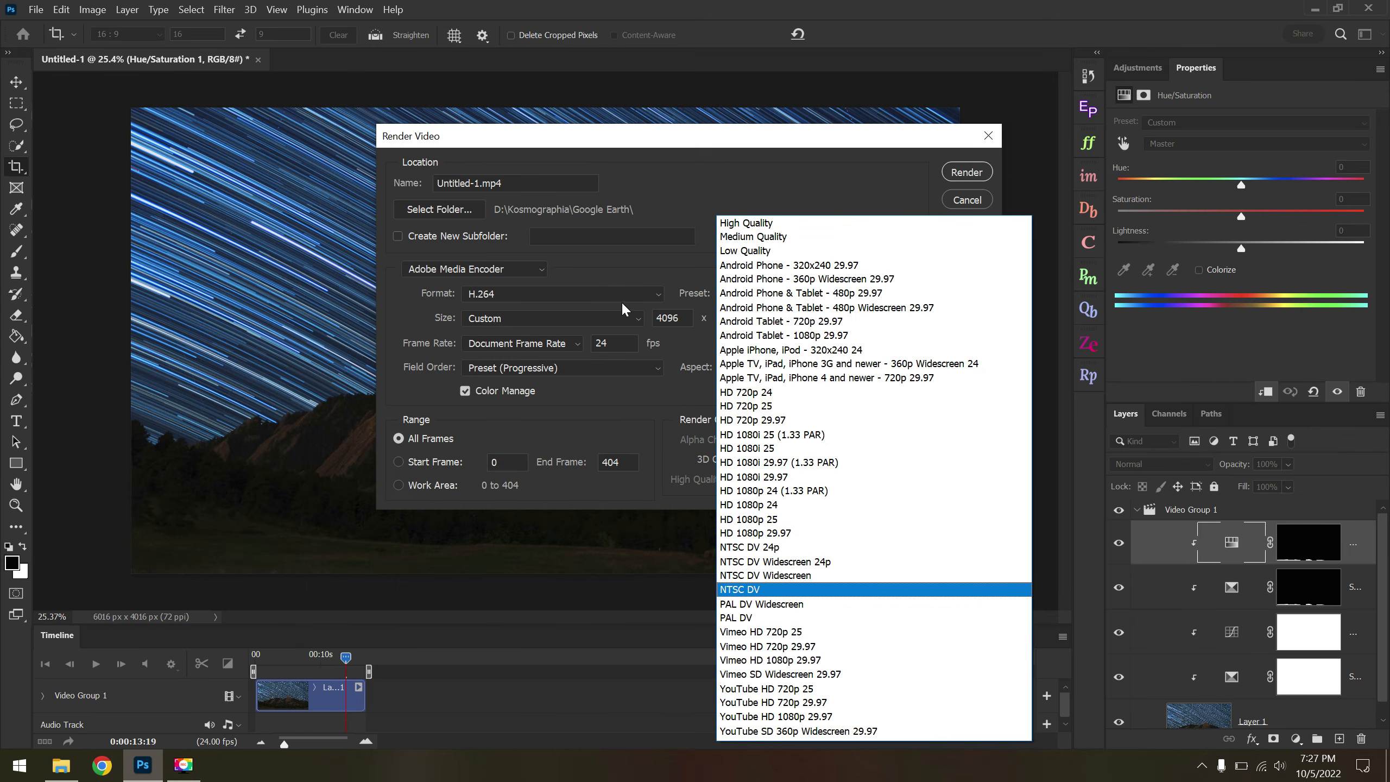
left_click(596, 315)
left_click(605, 317)
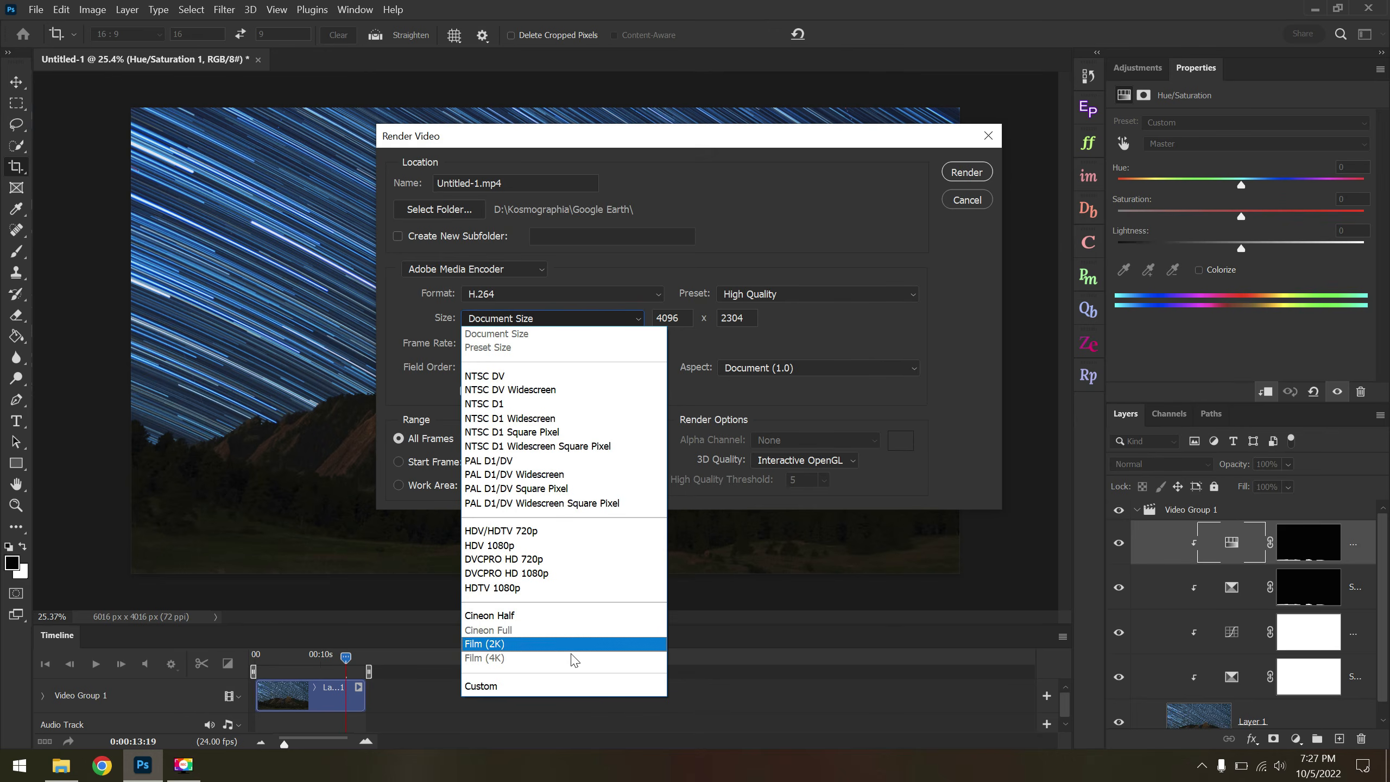
left_click(720, 299)
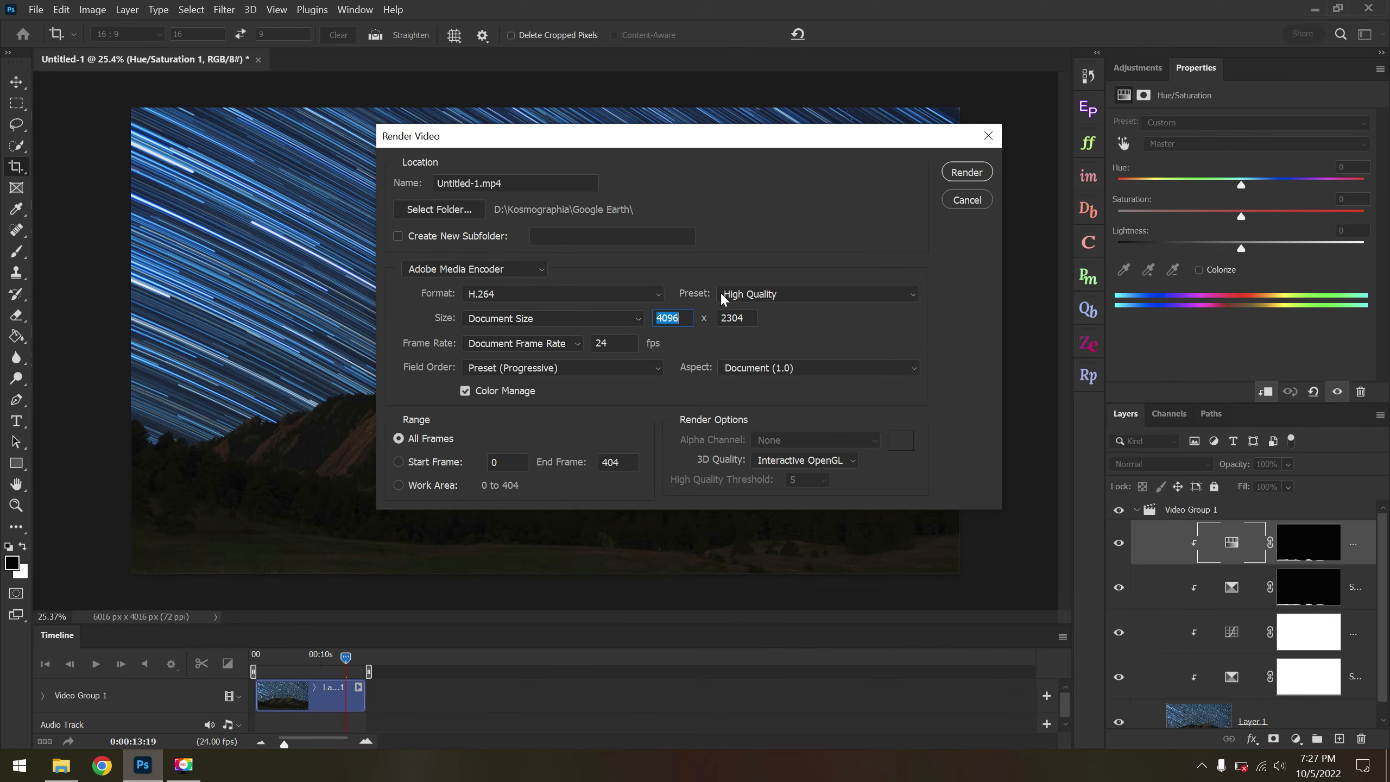
type("3840")
key("Tab")
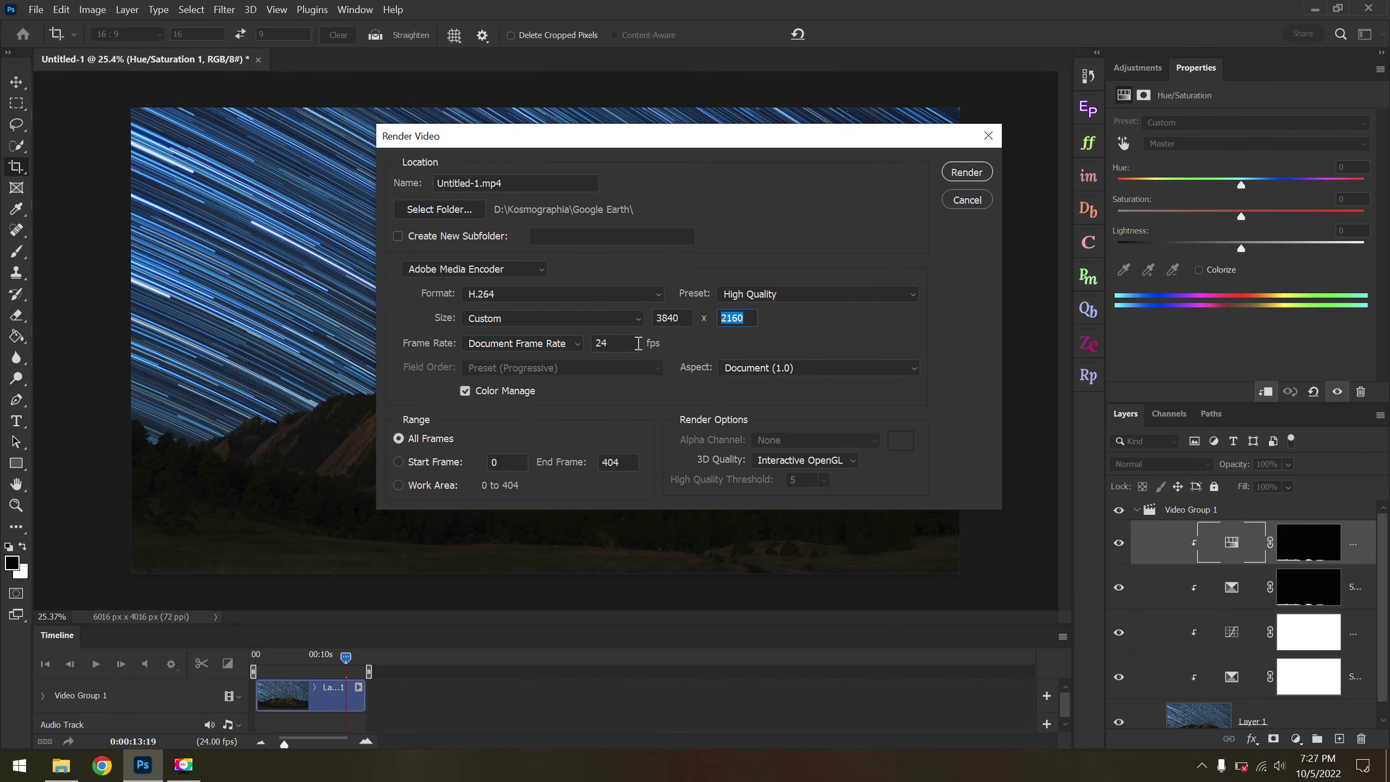
Start editing the name of the video file in the render settings.
double_click(473, 182)
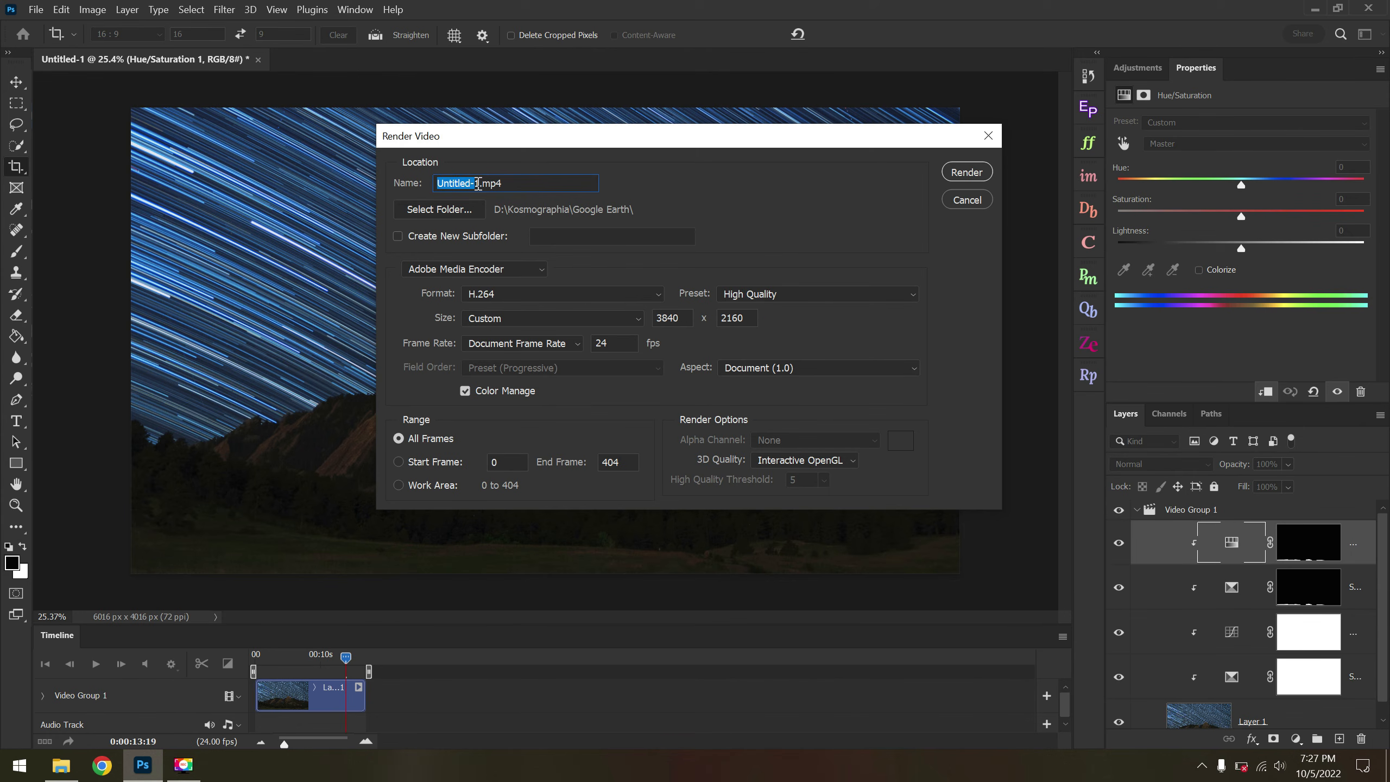